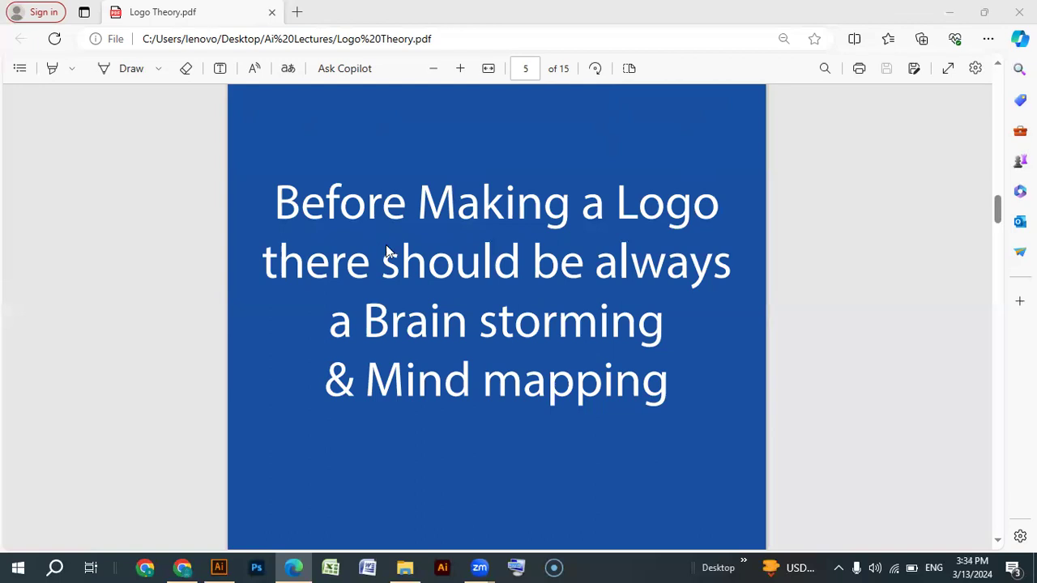
# Review the logo types in the Logo Theory PDF through to the client questionnaire page.
pyautogui.scroll(-9, 518, 275)
pyautogui.scroll(-20, 519, 302)
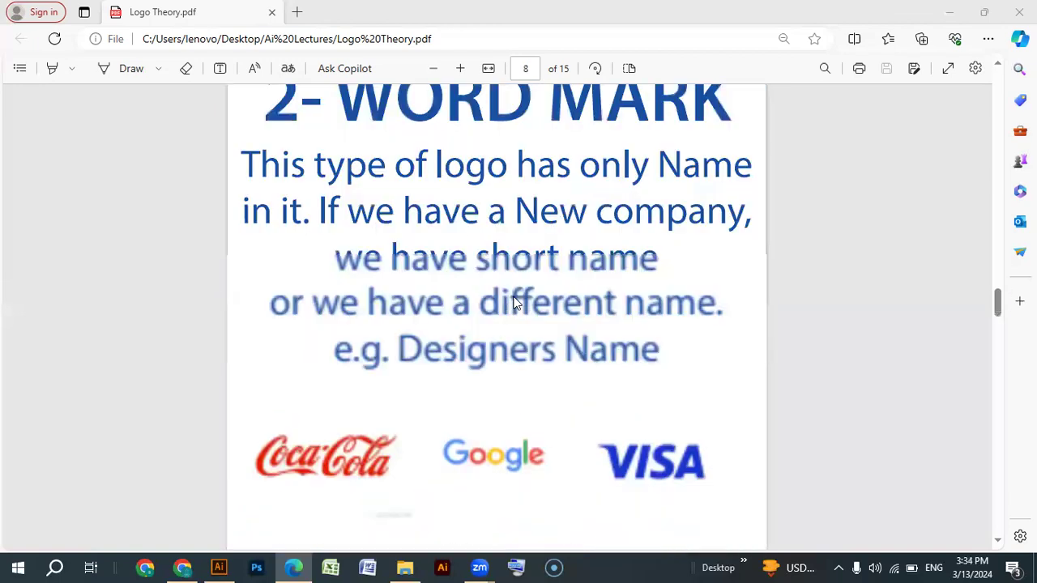
pyautogui.scroll(-15, 512, 307)
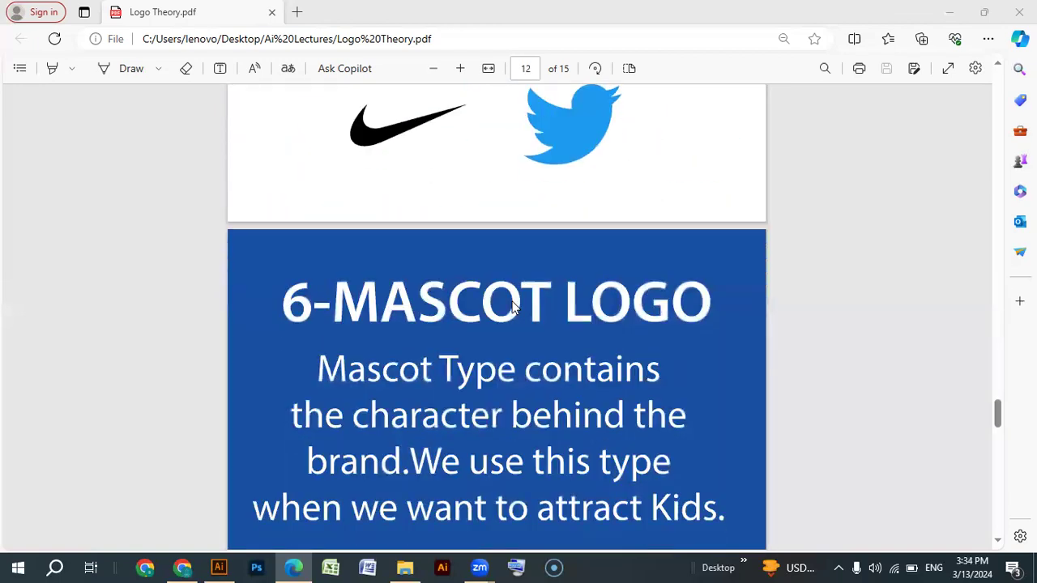
pyautogui.scroll(-3, 512, 304)
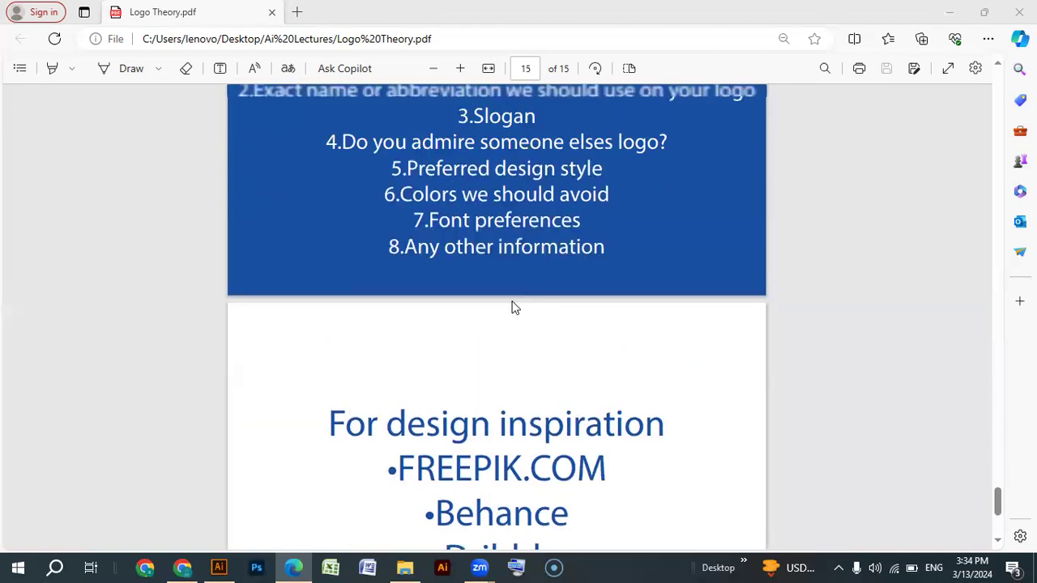
pyautogui.scroll(3, 512, 306)
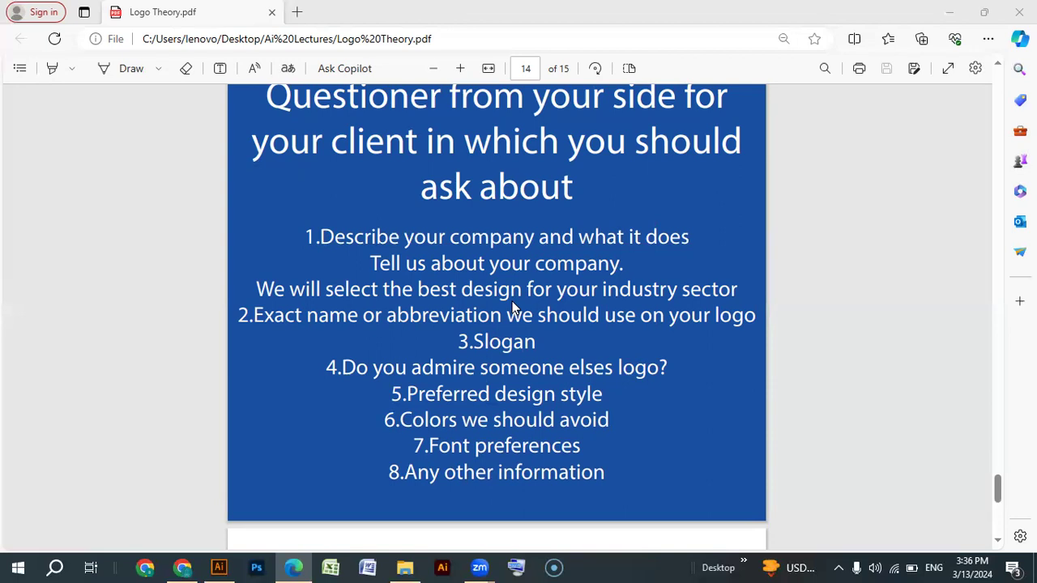
pyautogui.scroll(-1, 512, 308)
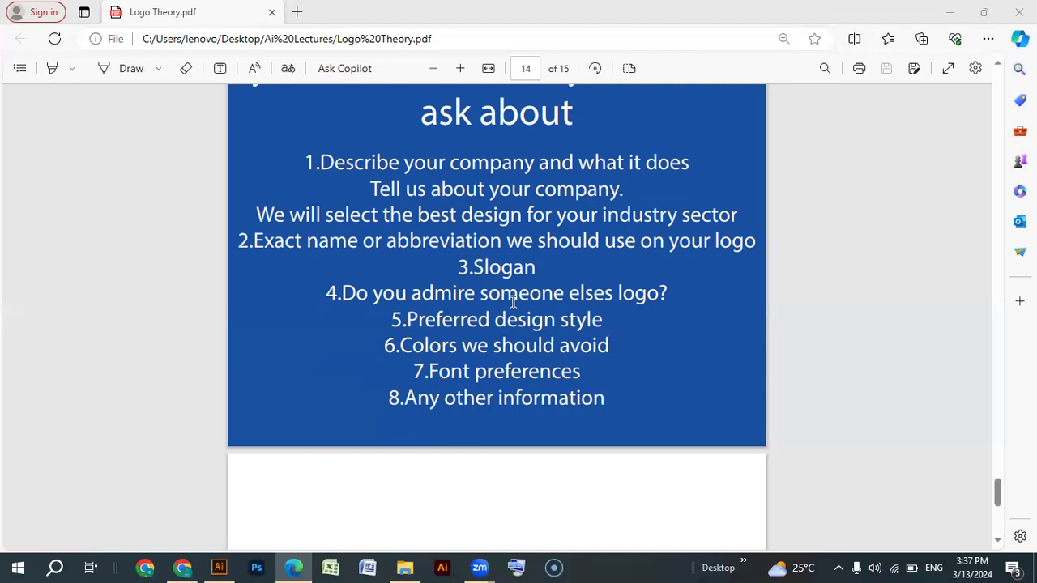
# Revisit the brainstorming and mind mapping page of the PDF, and read the list of design inspiration websites on the last page.
pyautogui.scroll(20, 513, 301)
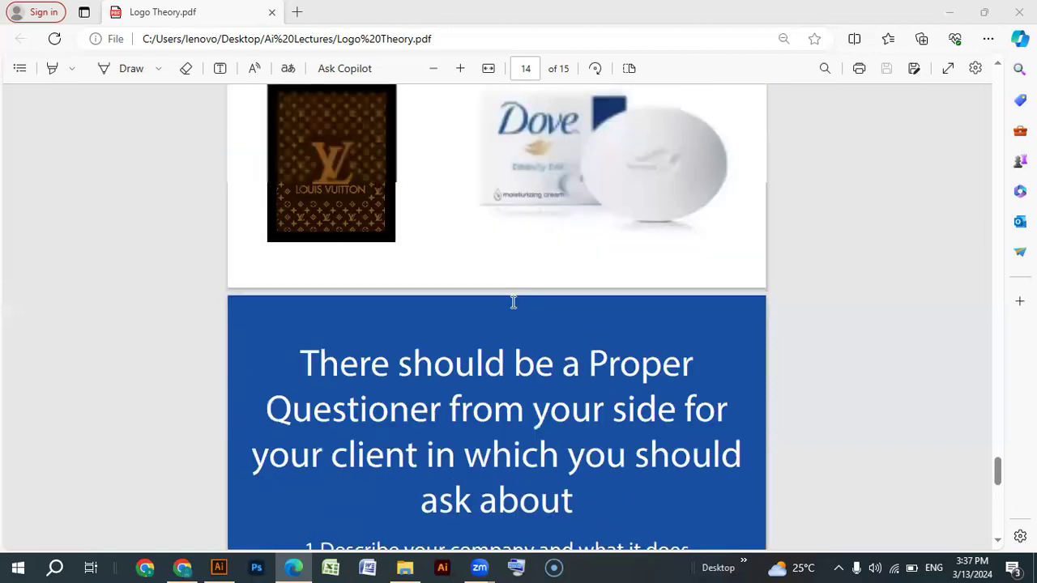
pyautogui.scroll(20, 513, 302)
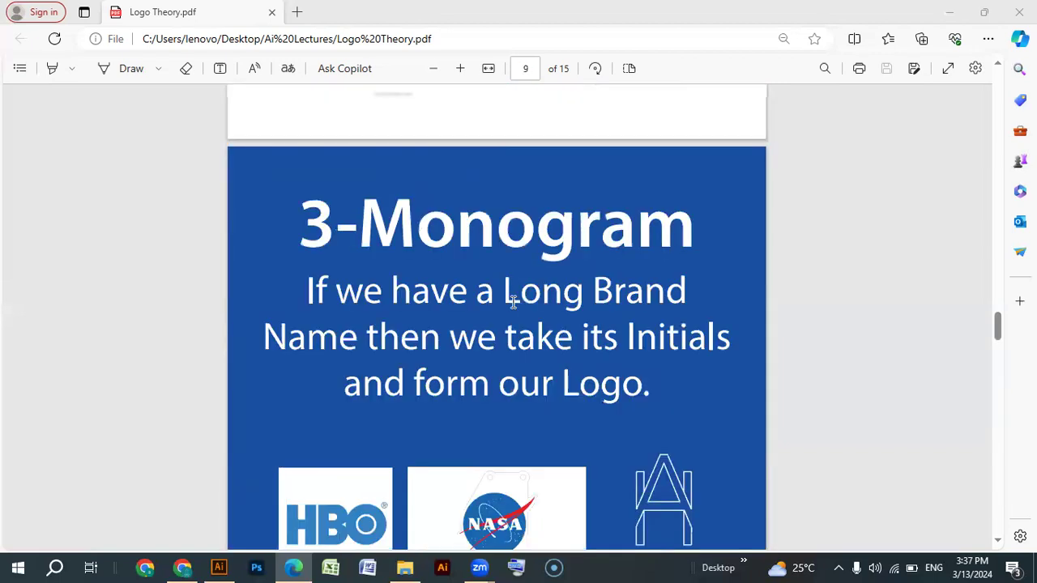
pyautogui.scroll(5, 513, 302)
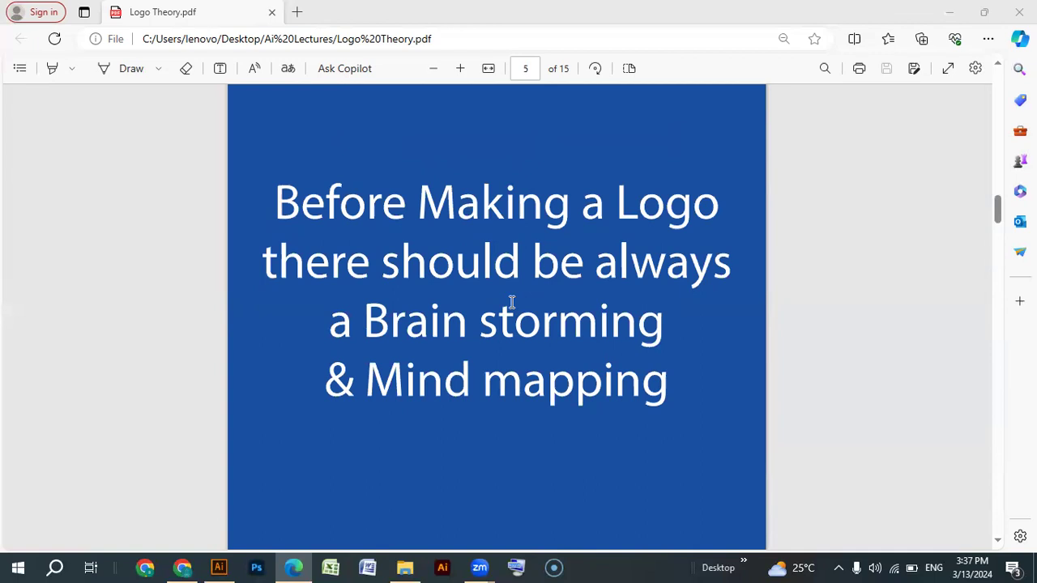
pyautogui.scroll(-20, 512, 302)
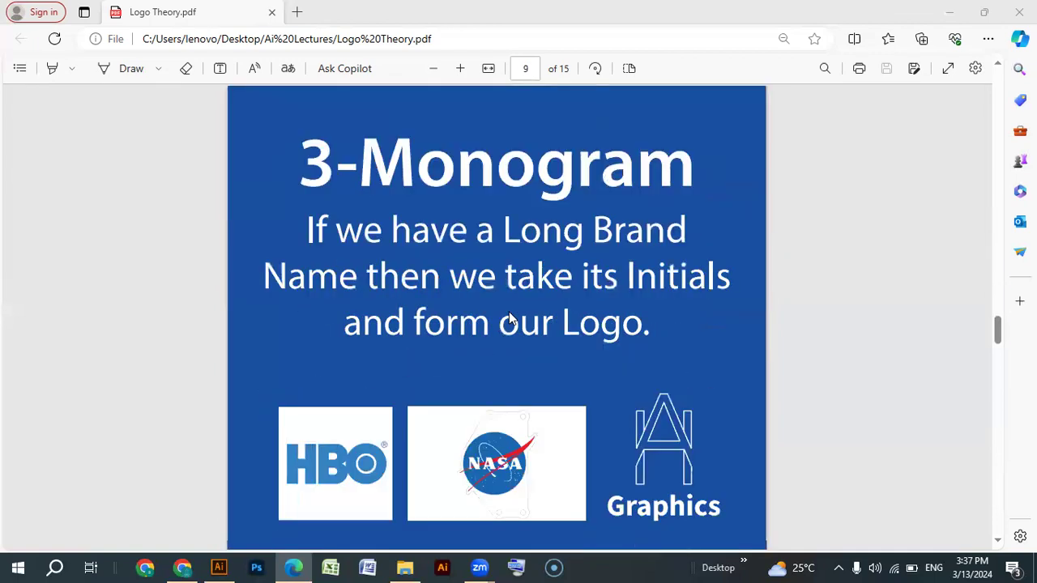
pyautogui.scroll(-20, 508, 313)
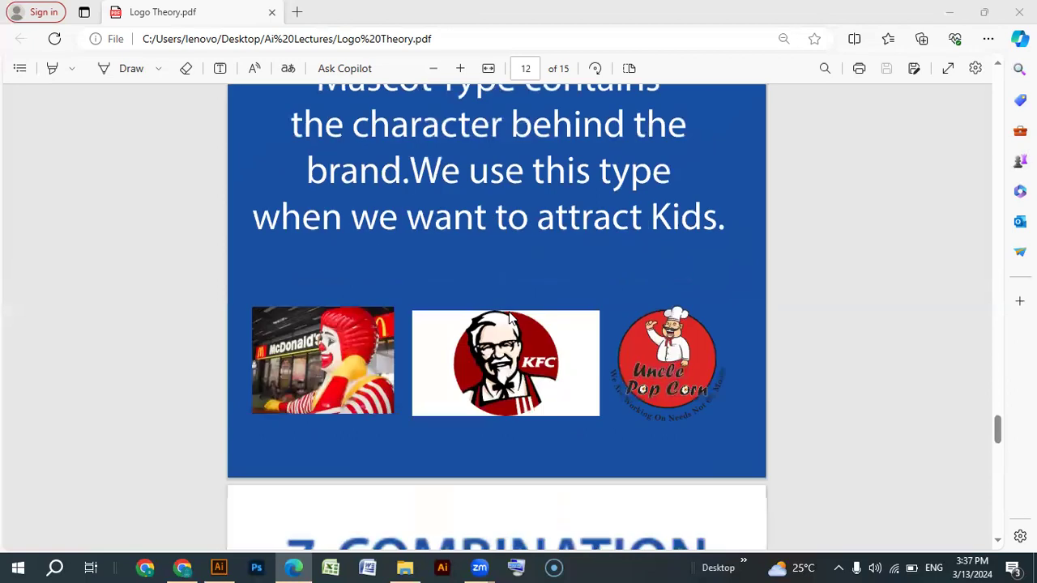
pyautogui.scroll(-15, 509, 316)
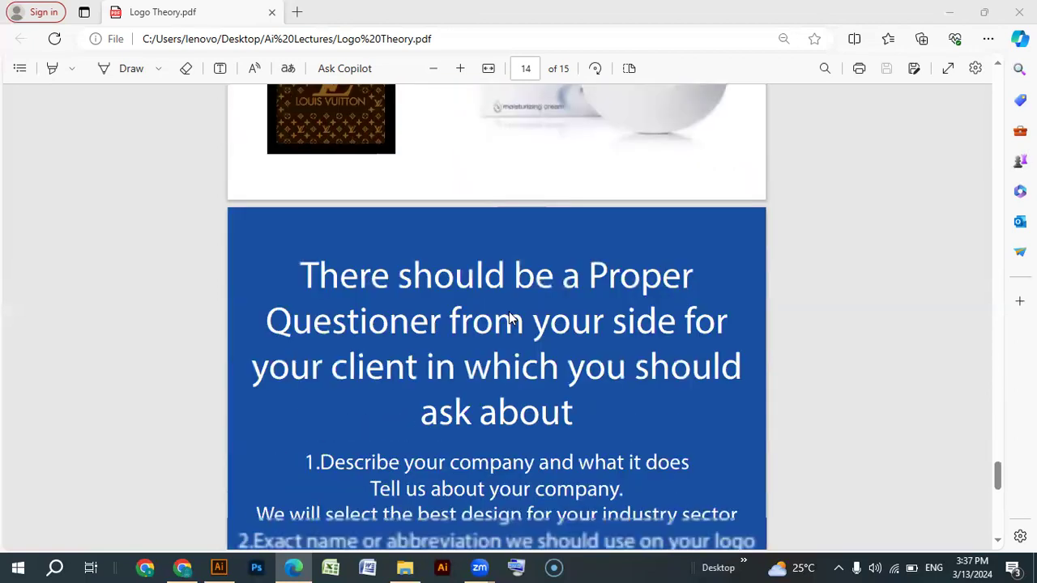
pyautogui.scroll(-15, 511, 318)
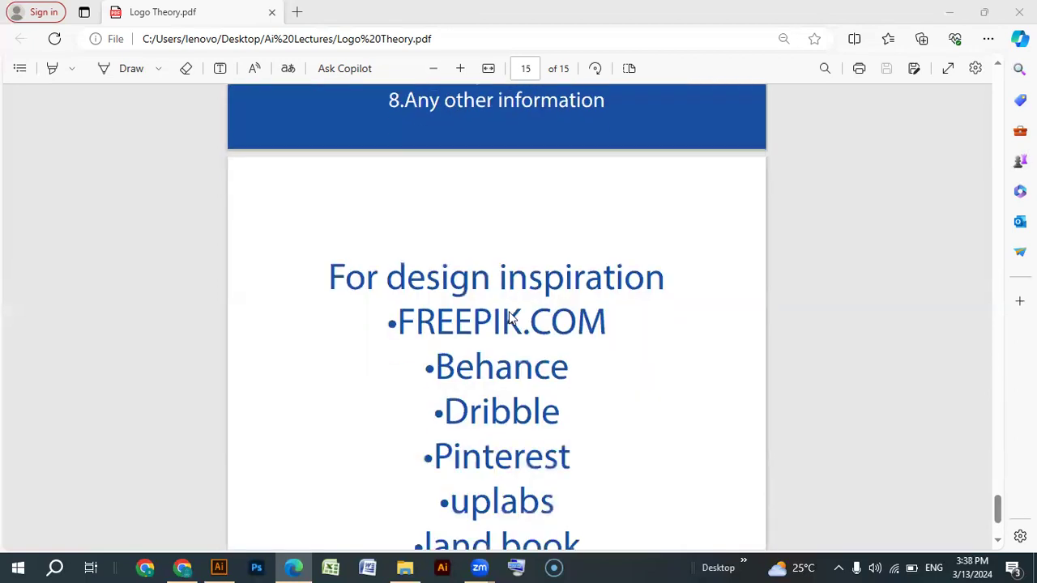
pyautogui.scroll(-3, 511, 317)
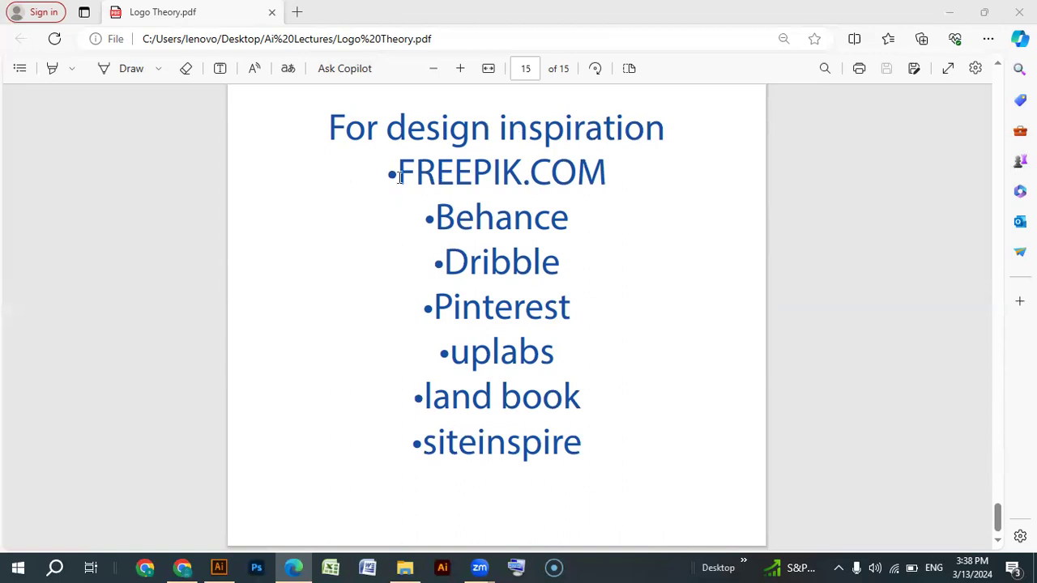
# Switch to Chrome and open the bookmarked Freepik website.
pyautogui.click(182, 567)
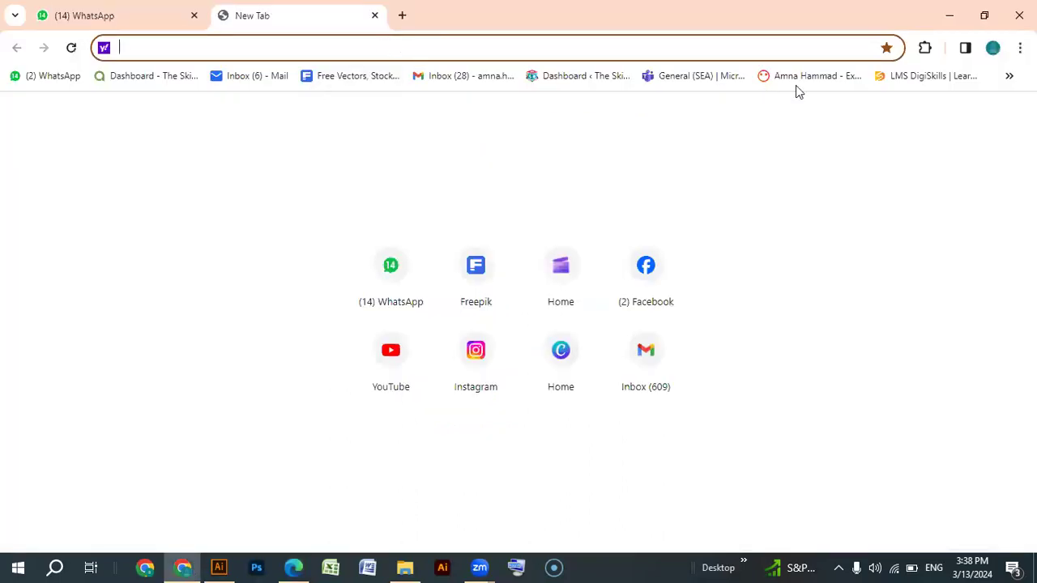
pyautogui.click(1009, 75)
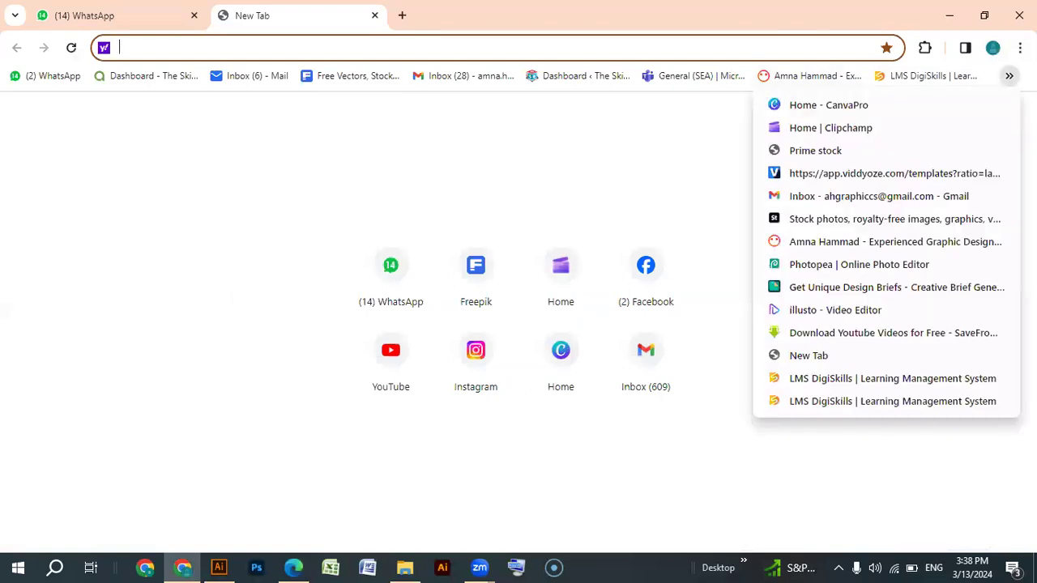
pyautogui.click(329, 78)
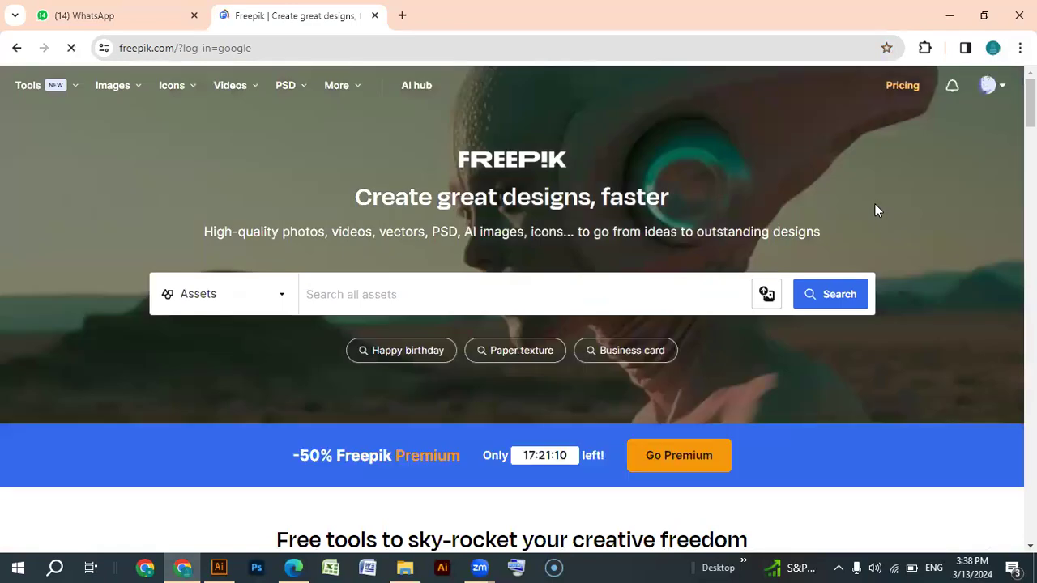
# Check the download allowance in the Freepik account menu and look over the home page.
pyautogui.click(1000, 89)
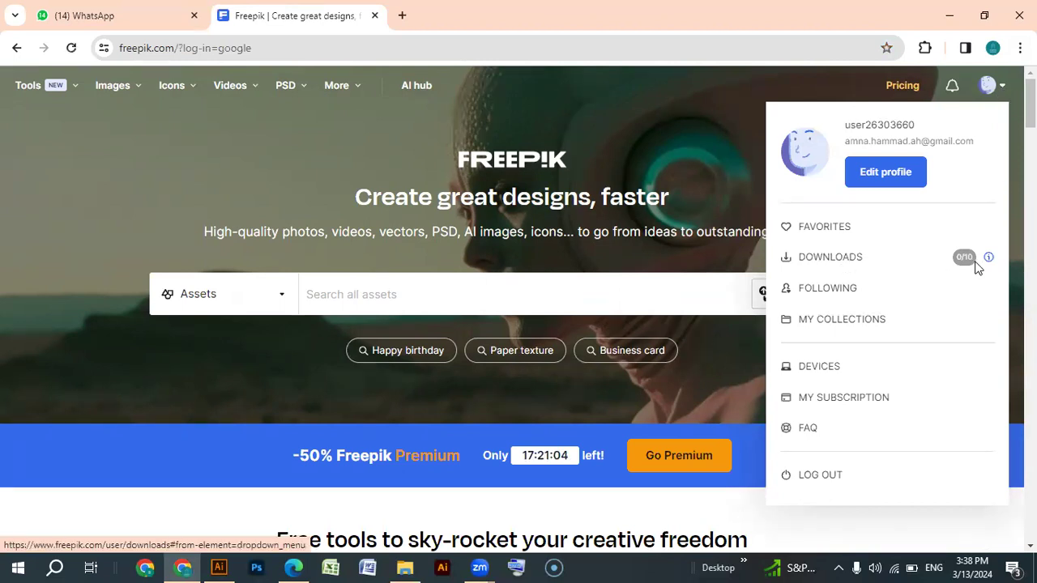
pyautogui.click(615, 156)
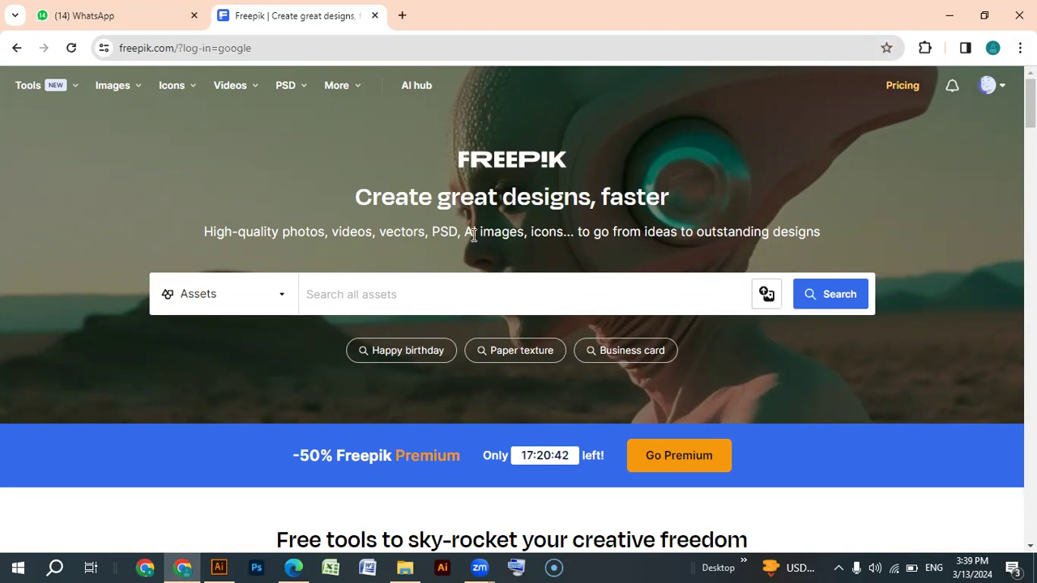
pyautogui.scroll(-5, 483, 225)
pyautogui.scroll(2, 484, 223)
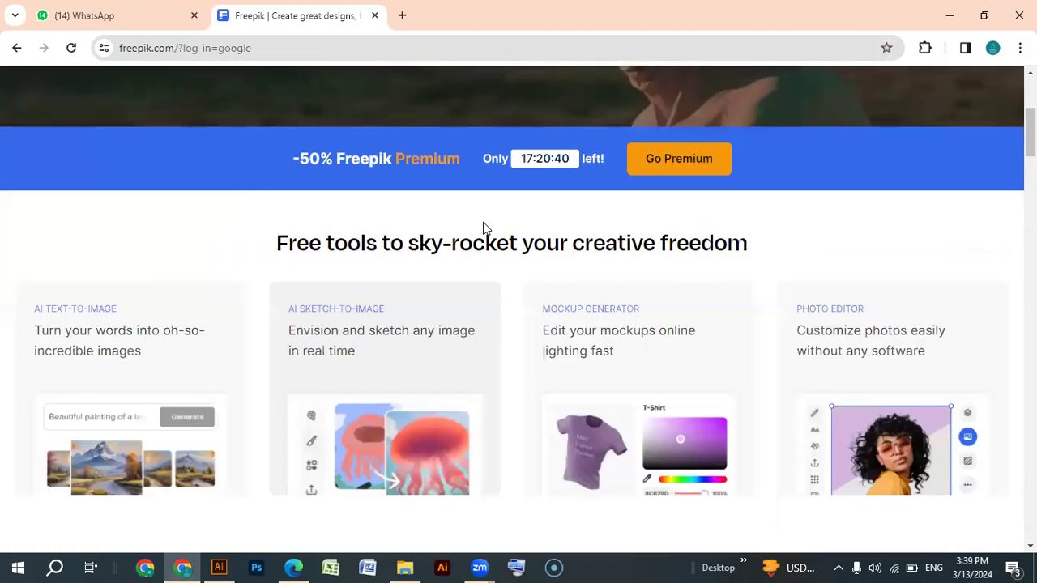
pyautogui.scroll(3, 483, 225)
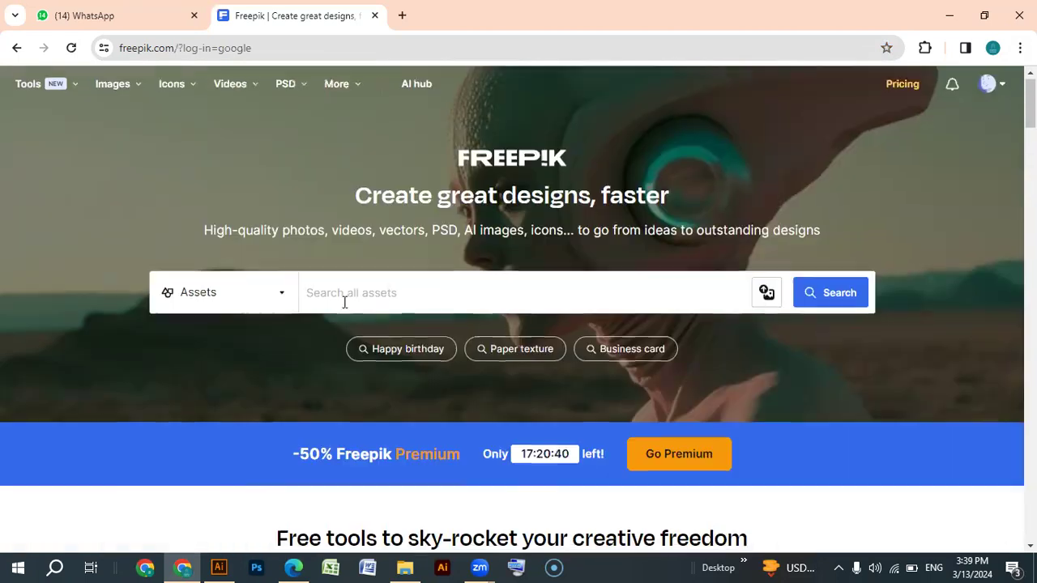
# Restrict the Freepik asset search to free vectors.
pyautogui.click(282, 296)
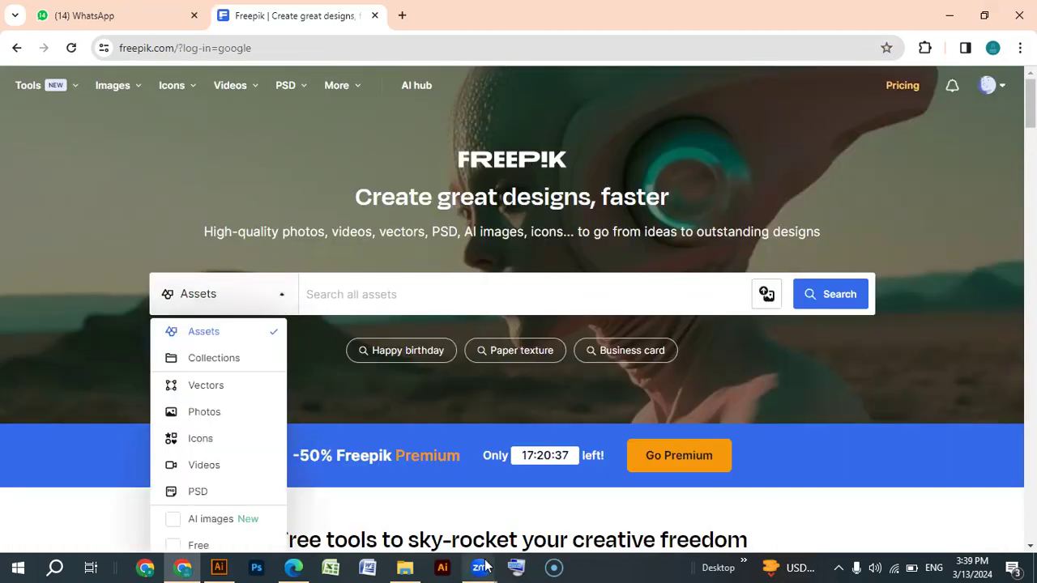
pyautogui.scroll(-6, 203, 340)
pyautogui.scroll(3, 199, 329)
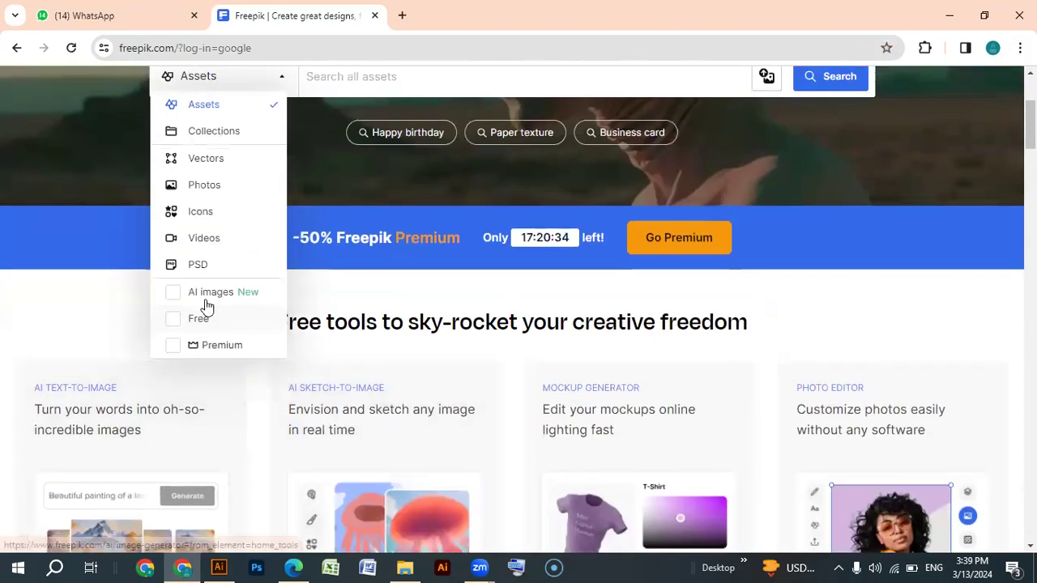
pyautogui.scroll(1, 206, 306)
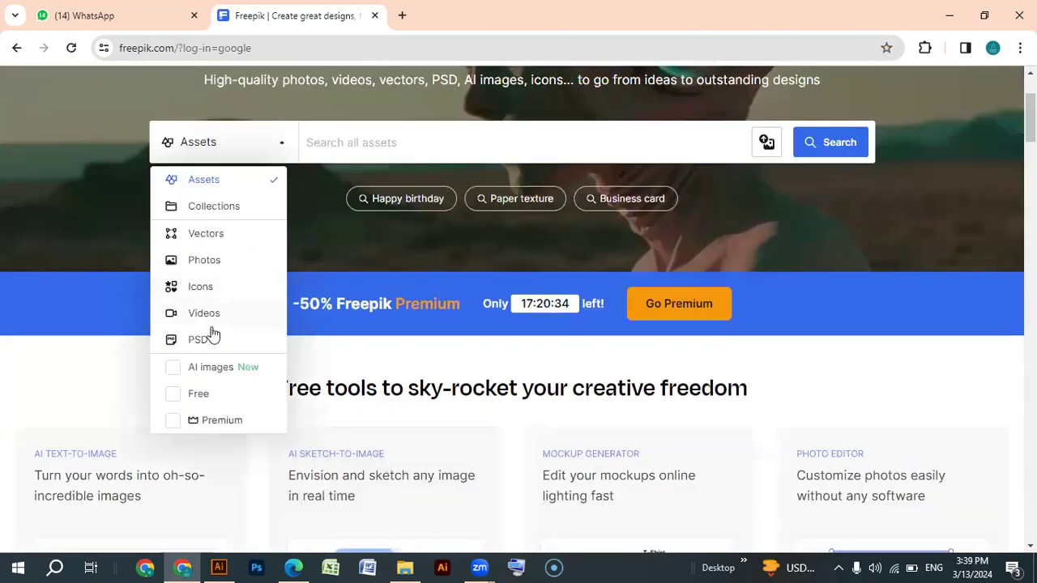
pyautogui.click(174, 394)
pyautogui.click(171, 234)
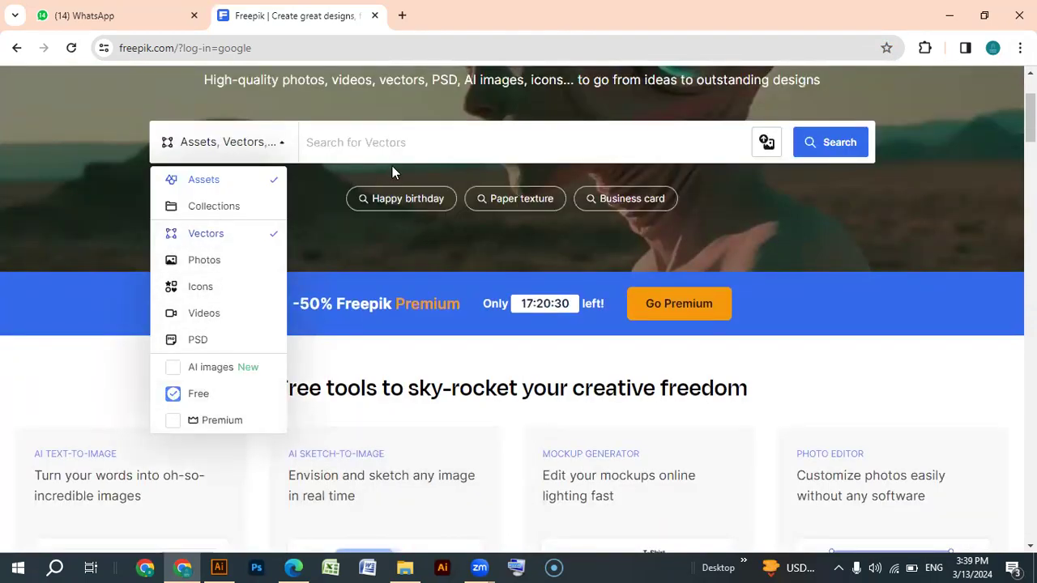
# Search Freepik for "organic food logo".
pyautogui.click(390, 141)
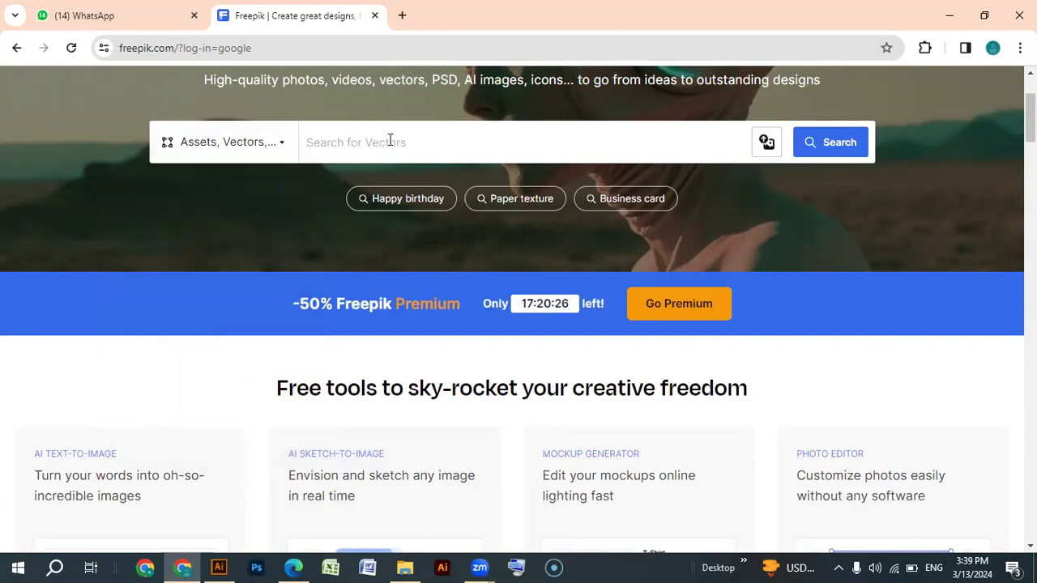
pyautogui.write('organic fo')
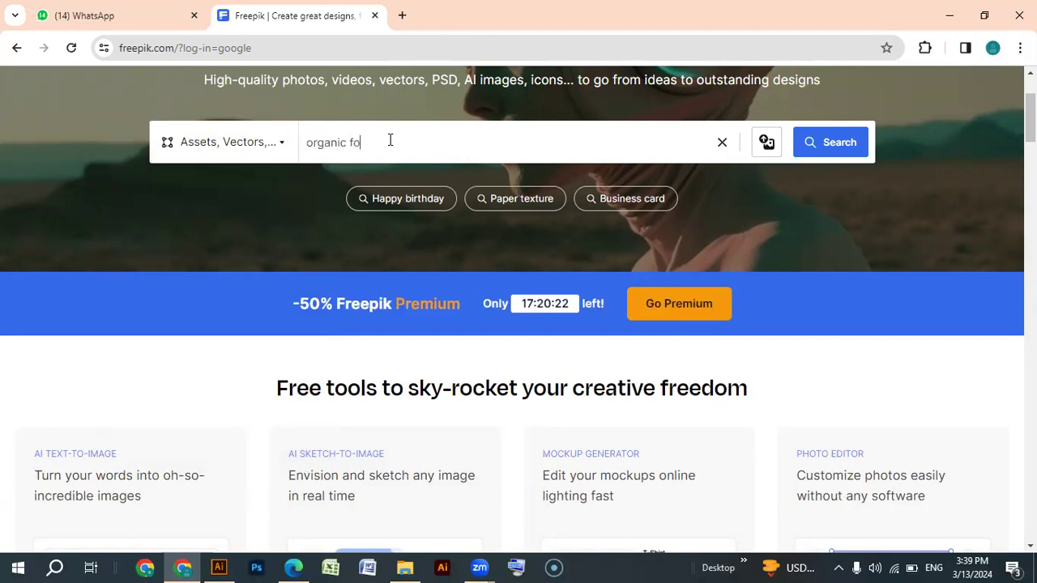
pyautogui.write('od logo')
pyautogui.press('Return')
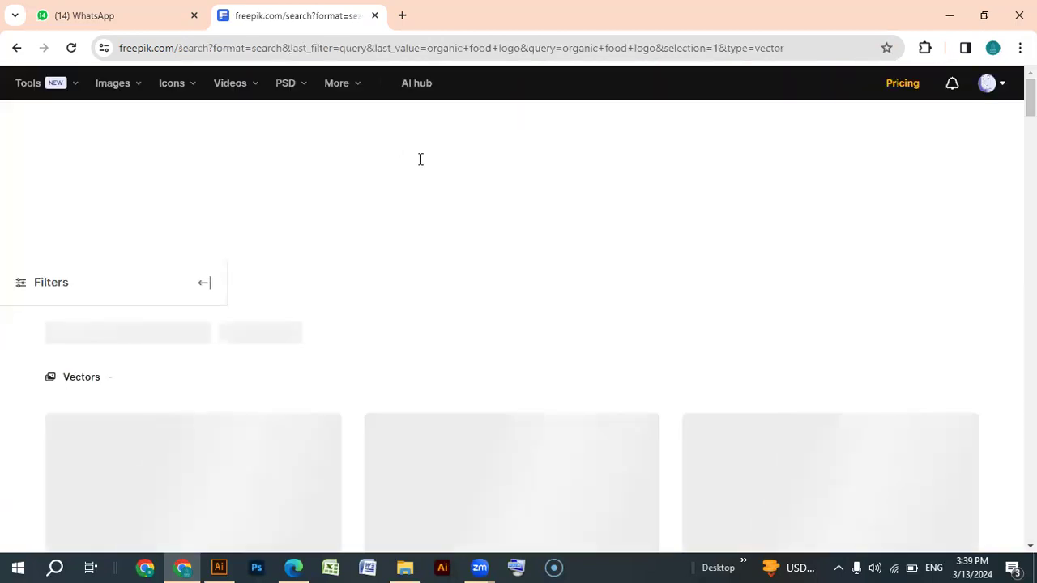
# Browse the organic food logo vector results and compare the label and badge designs for inspiration.
pyautogui.scroll(-4, 562, 287)
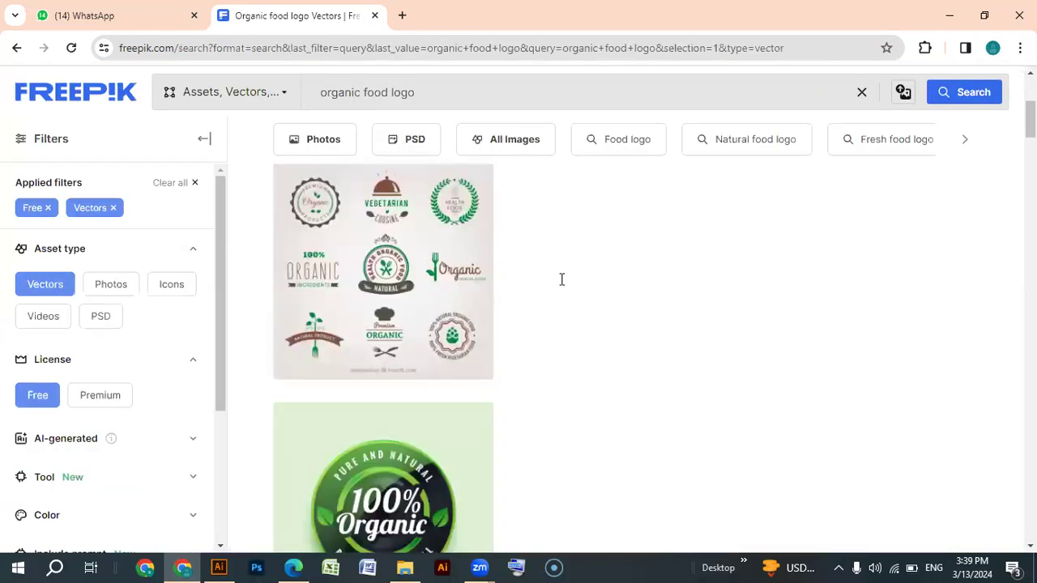
pyautogui.scroll(-9, 562, 286)
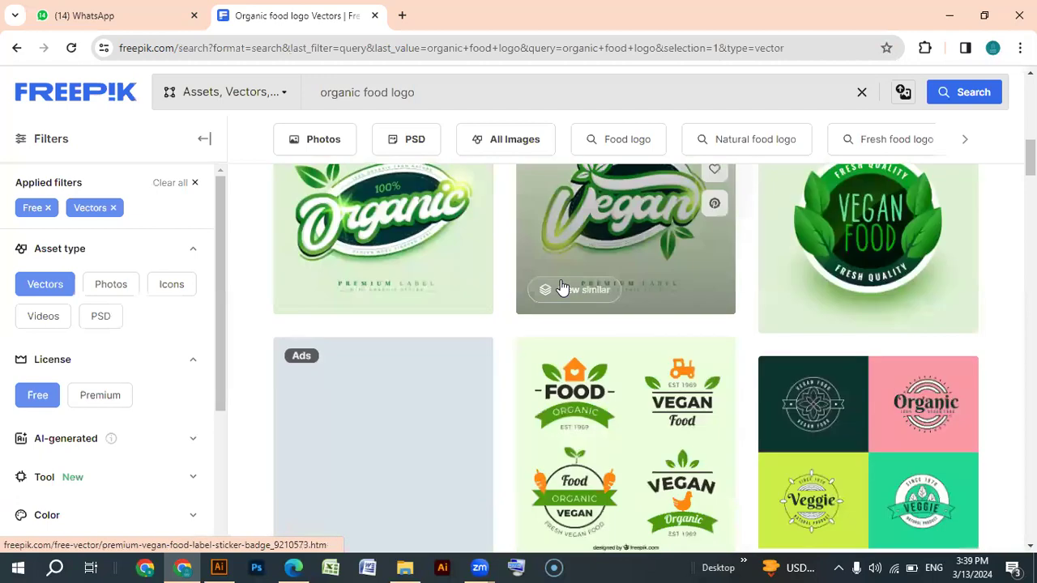
pyautogui.scroll(-7, 563, 287)
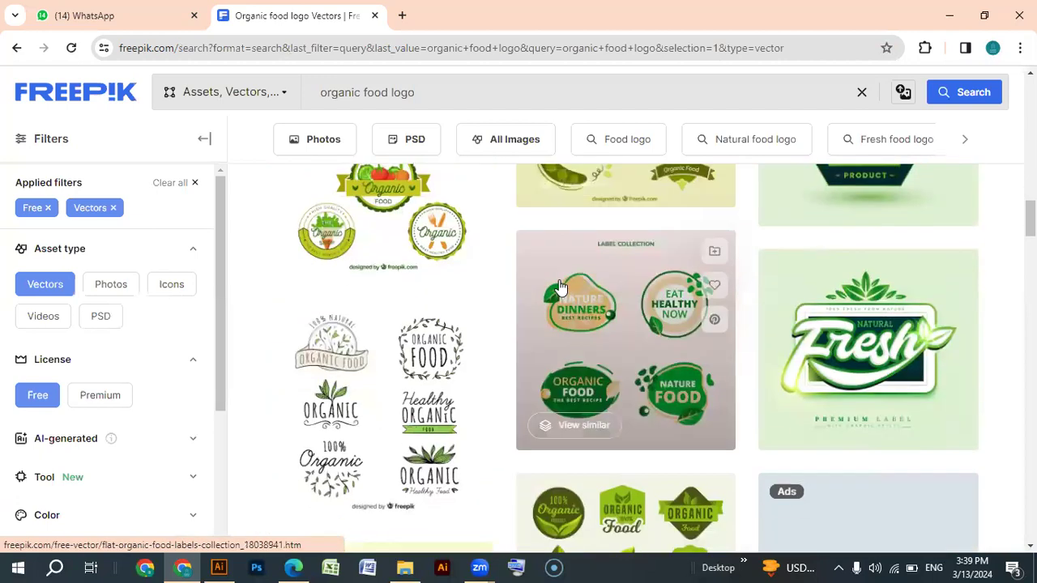
pyautogui.scroll(1, 611, 382)
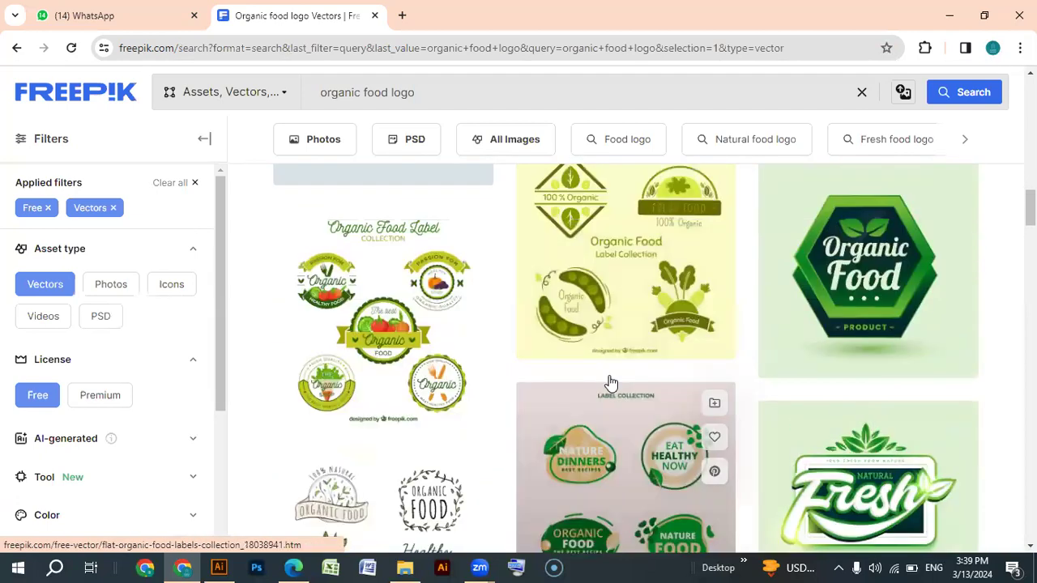
pyautogui.scroll(3, 611, 382)
pyautogui.scroll(2, 611, 382)
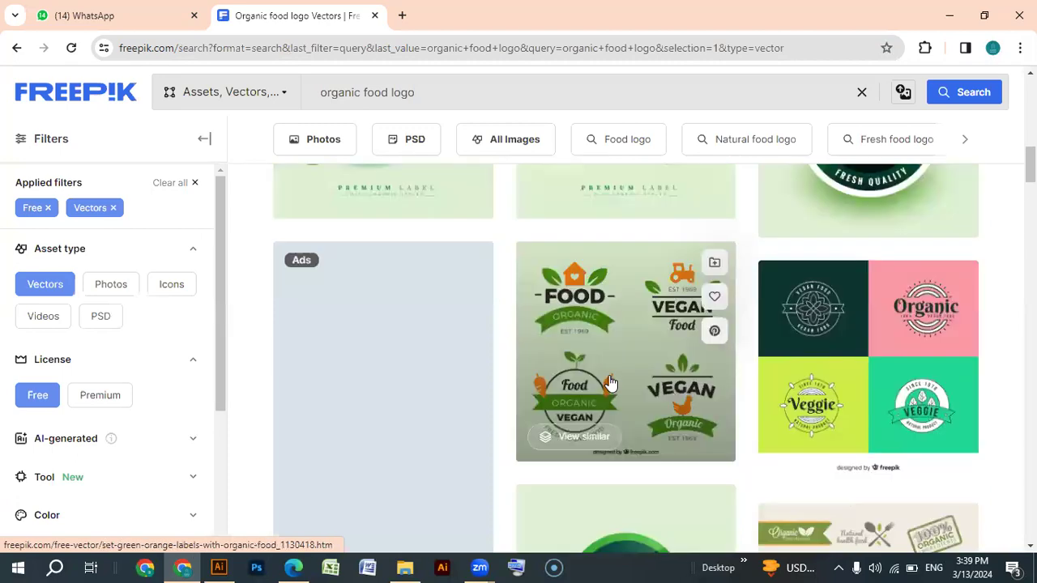
pyautogui.scroll(3, 611, 383)
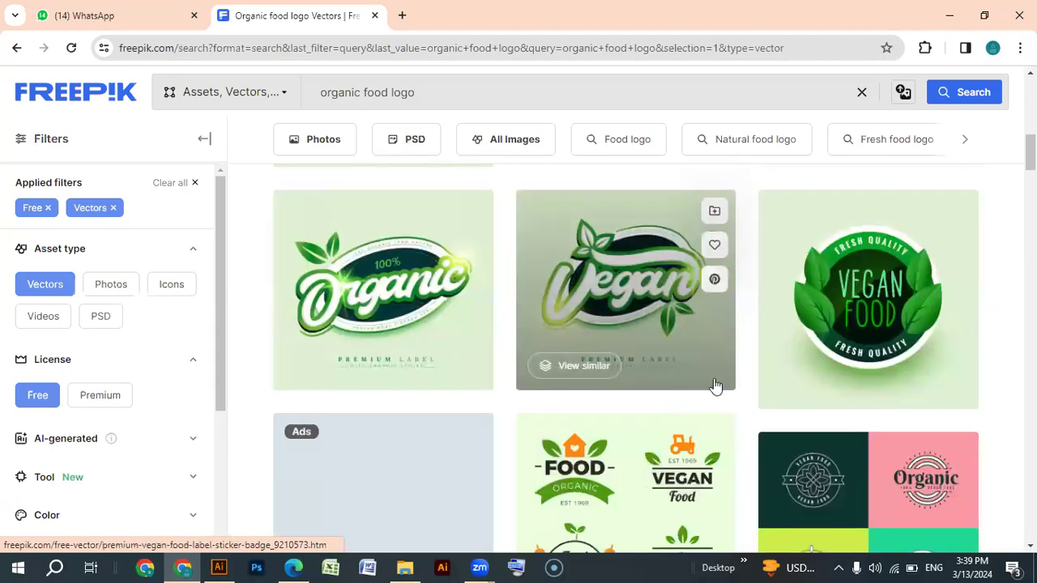
pyautogui.scroll(1, 715, 387)
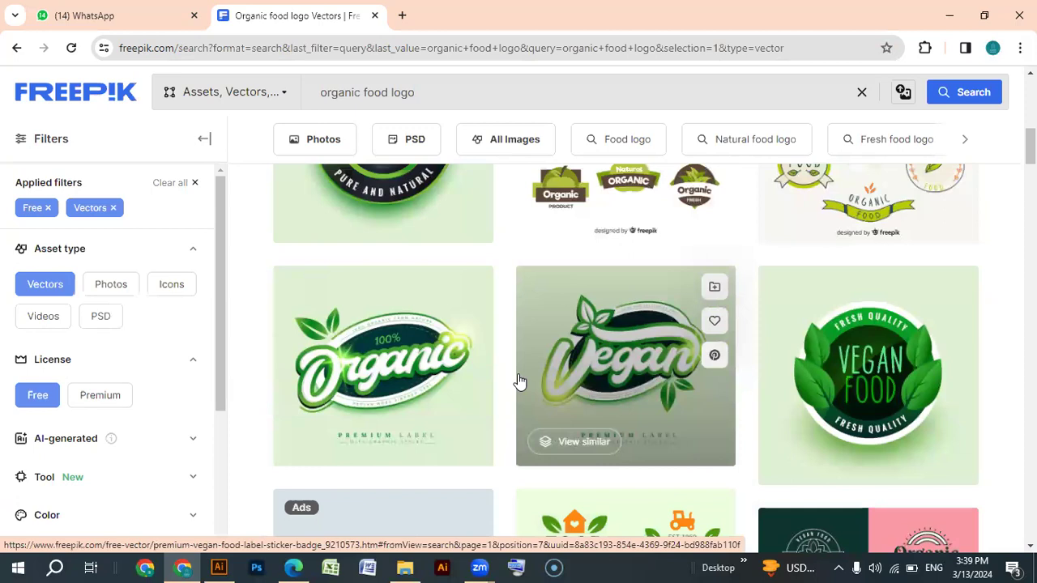
pyautogui.scroll(1, 519, 381)
pyautogui.scroll(1, 520, 381)
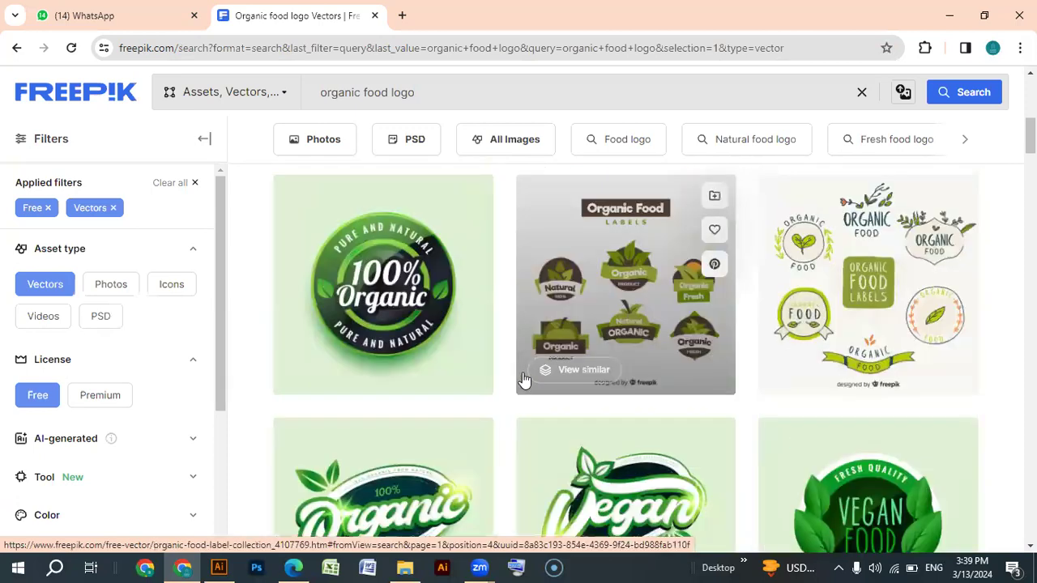
# Look further through the free organic food vectors on Freepik, examining the shapes, lettering and leaf motifs of the logos.
pyautogui.scroll(3, 525, 376)
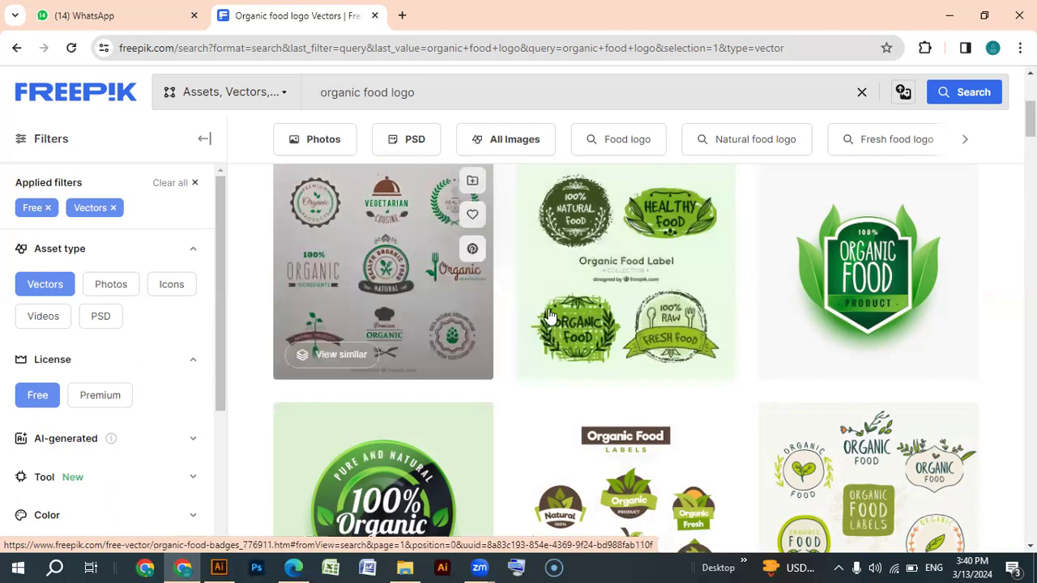
pyautogui.scroll(-5, 600, 333)
pyautogui.scroll(3, 616, 334)
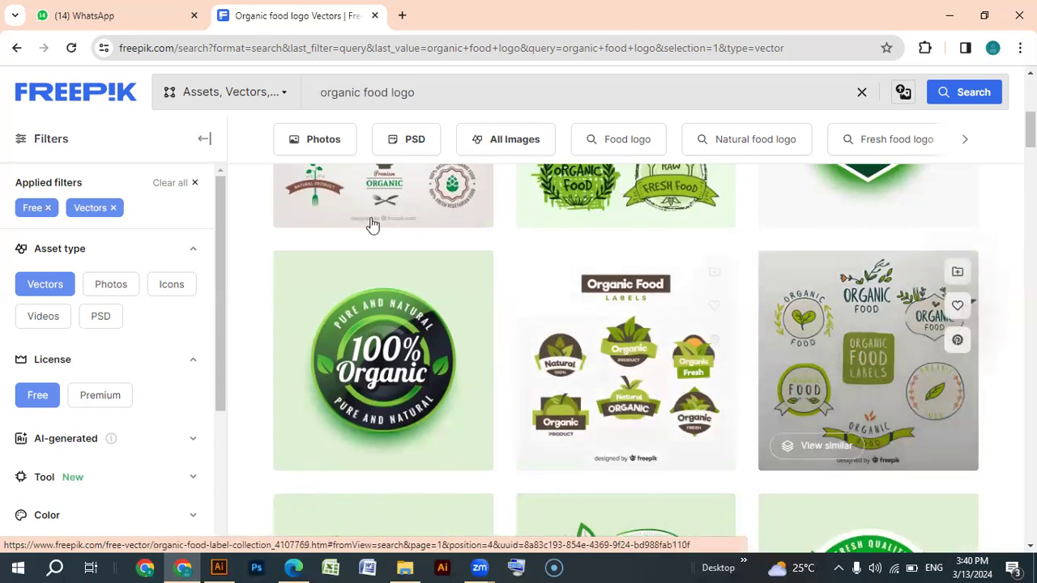
pyautogui.scroll(1, 359, 247)
pyautogui.scroll(2, 359, 247)
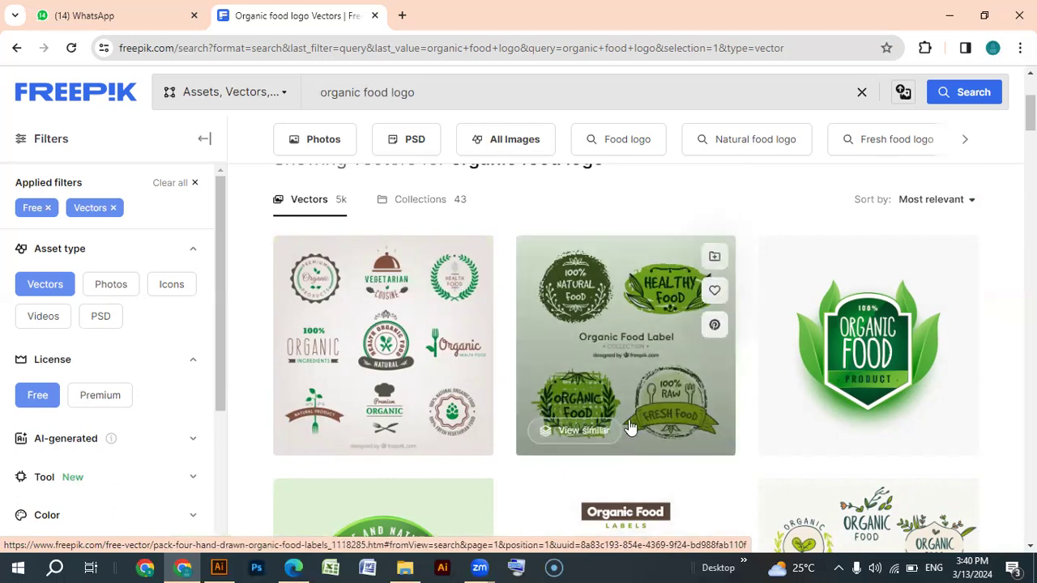
pyautogui.scroll(-5, 635, 383)
pyautogui.scroll(-3, 635, 382)
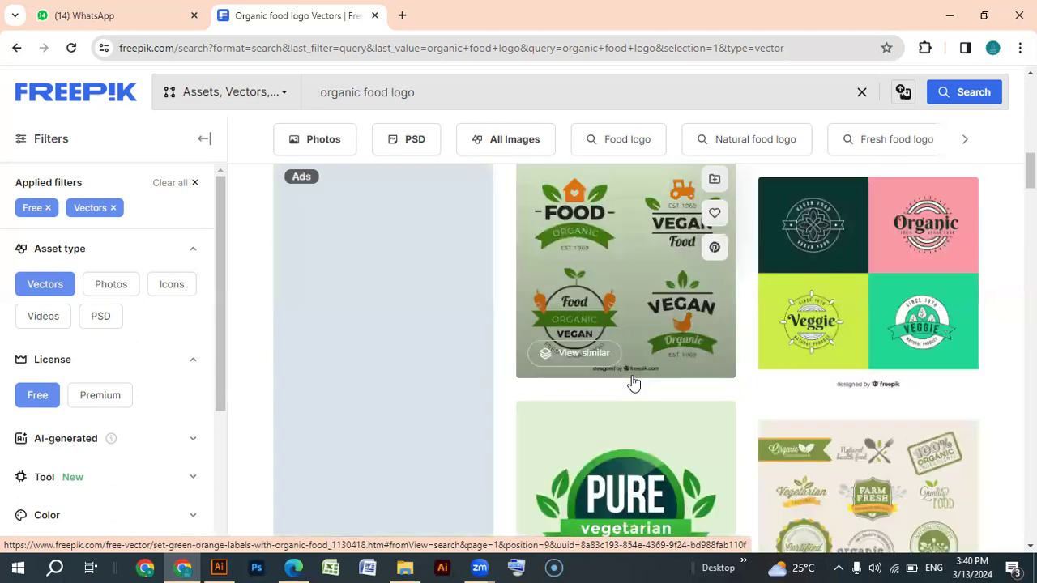
pyautogui.scroll(-3, 634, 382)
pyautogui.scroll(-3, 632, 377)
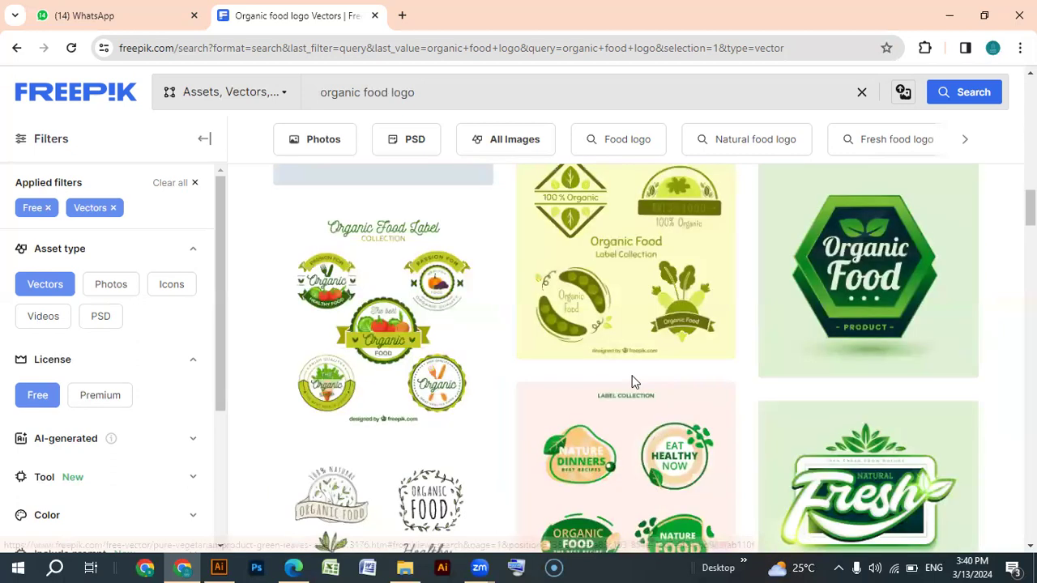
pyautogui.scroll(-3, 632, 377)
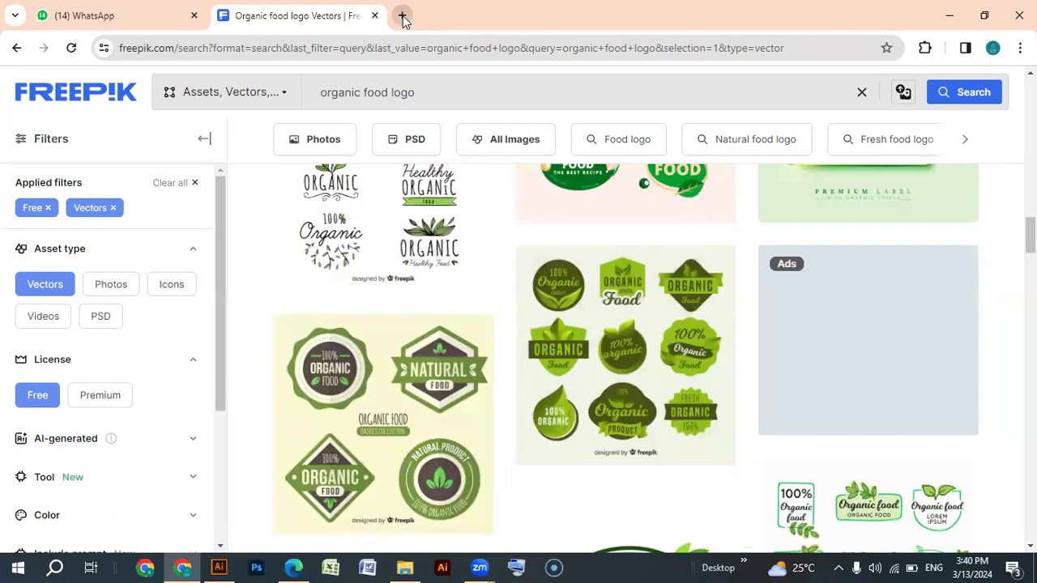
# Search the web for "organic food logo" in a new browser tab and show the image results.
pyautogui.click(402, 16)
pyautogui.write('g')
pyautogui.press('BackSpace')
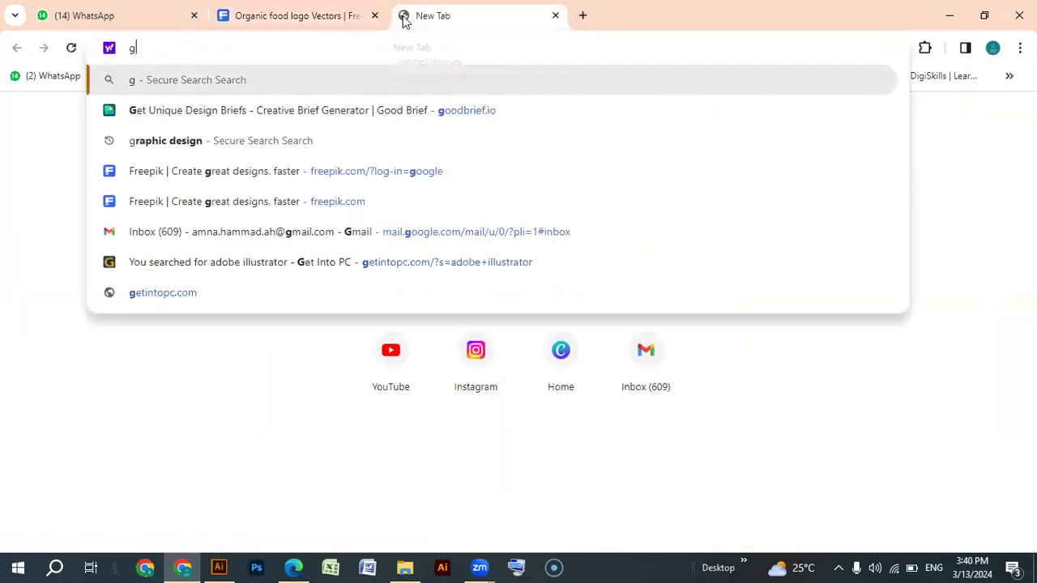
pyautogui.press('BackSpace')
pyautogui.write('or')
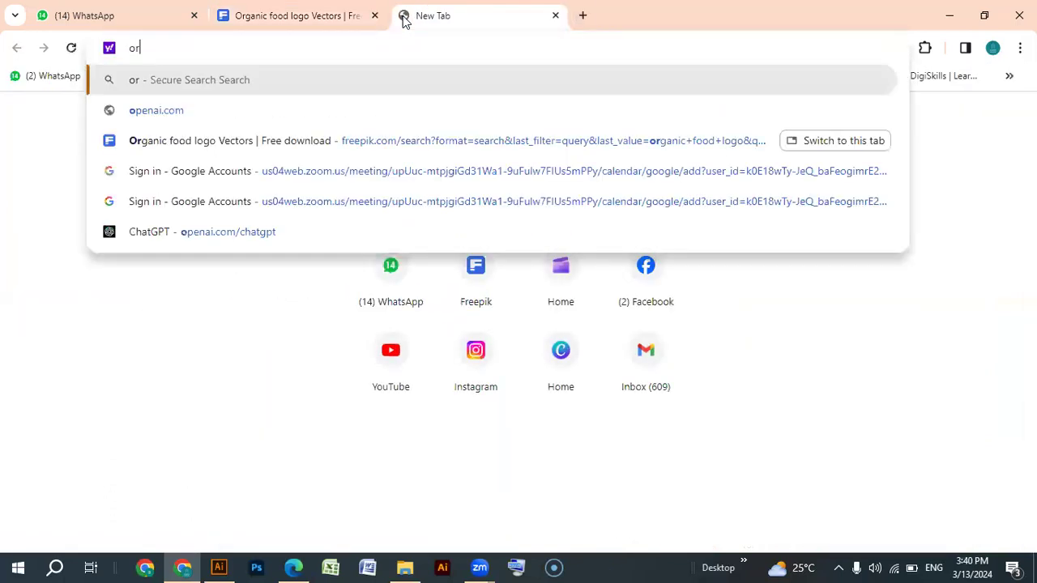
pyautogui.write('ganic food lo')
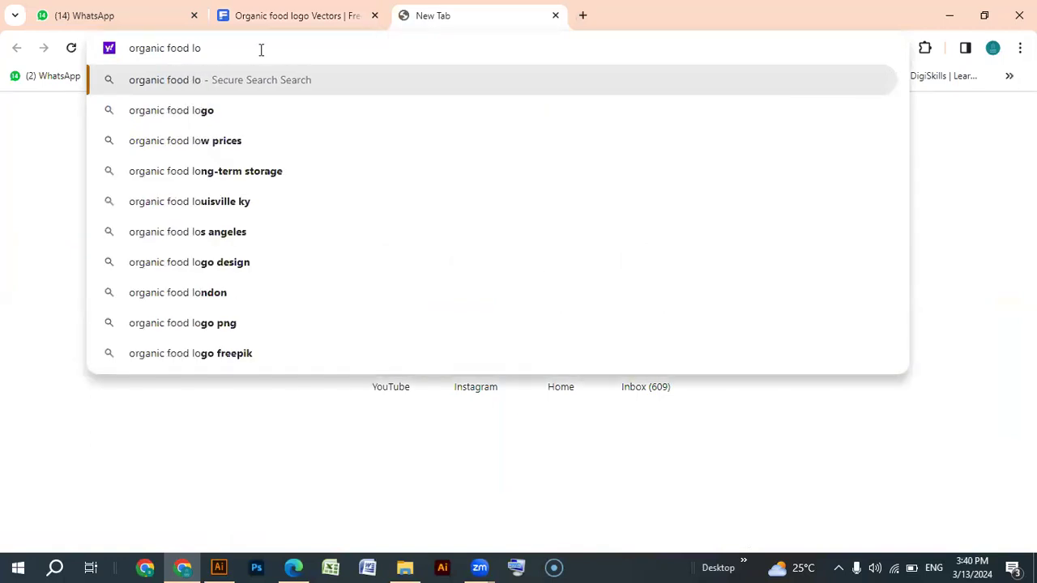
pyautogui.click(199, 111)
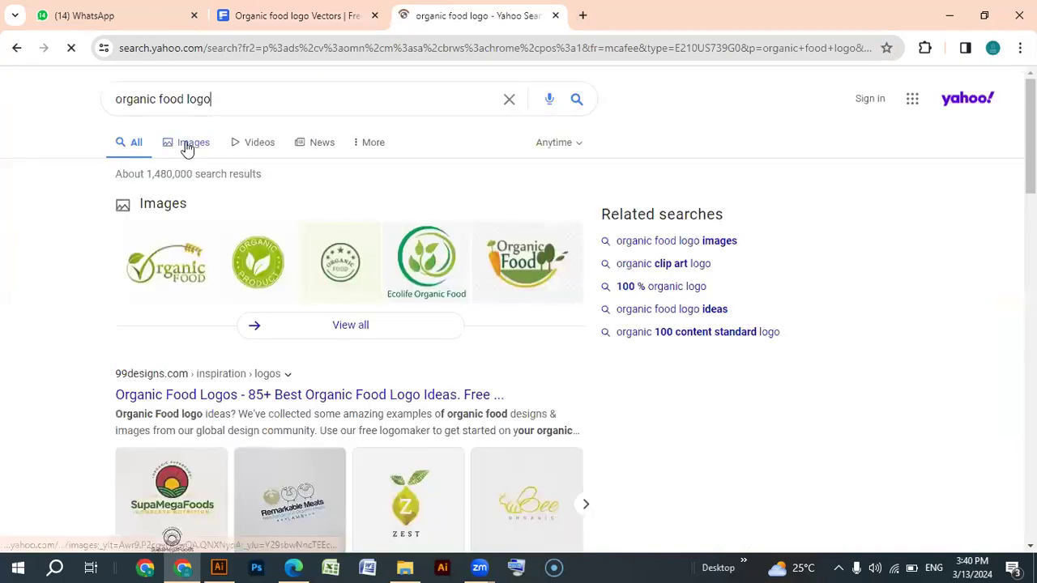
pyautogui.click(188, 146)
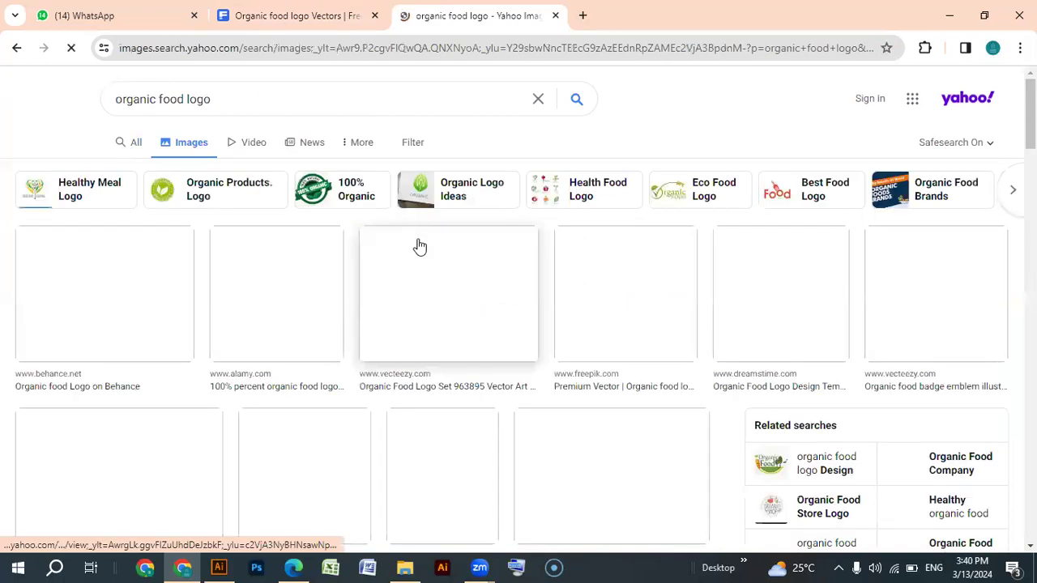
# Examine the Yahoo image results for organic food logos and compare their styles with the Freepik vectors.
pyautogui.scroll(-1, 419, 247)
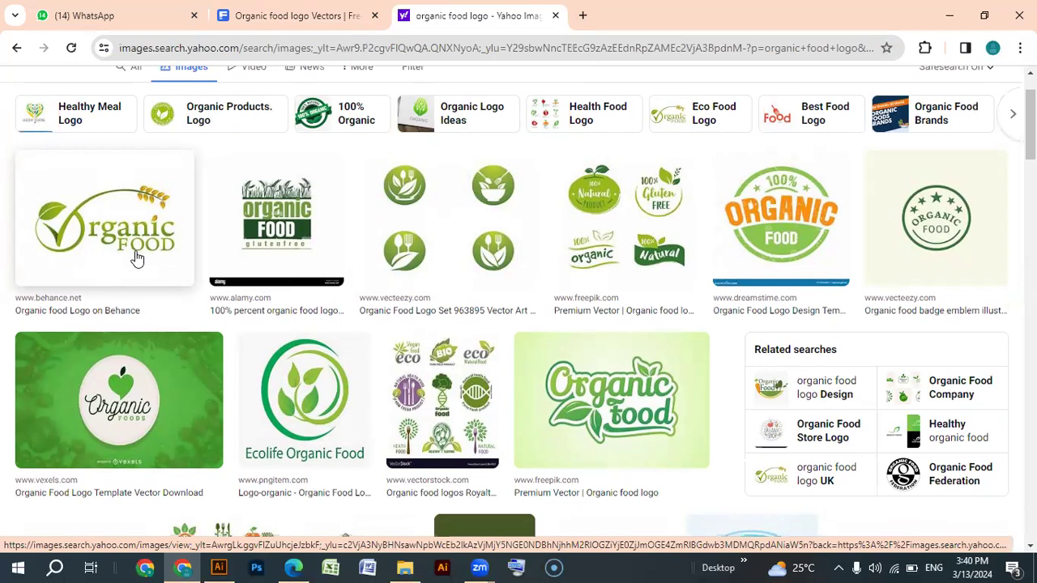
pyautogui.click(284, 17)
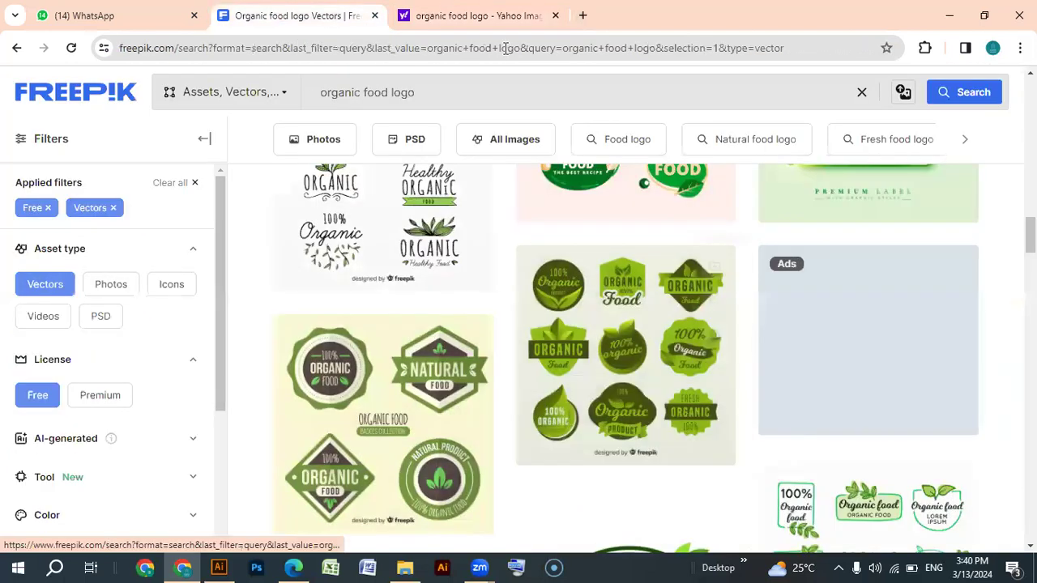
pyautogui.click(496, 18)
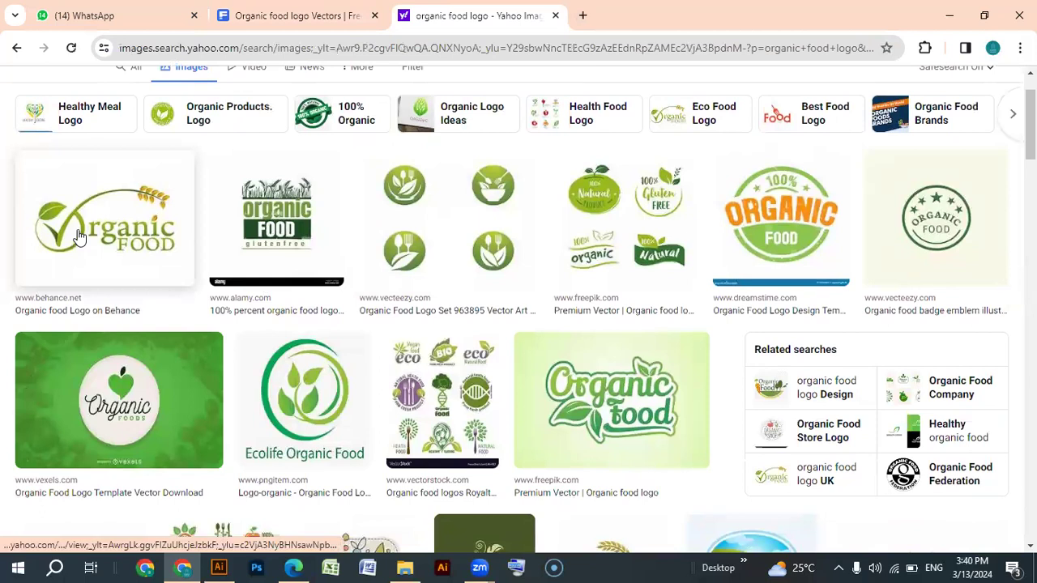
pyautogui.scroll(-3, 203, 361)
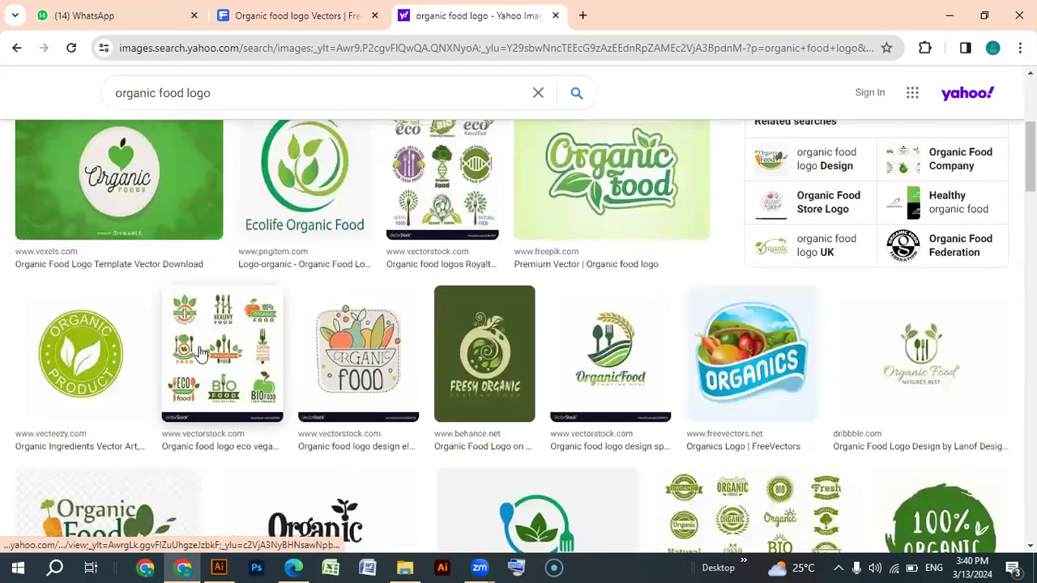
pyautogui.scroll(3, 201, 352)
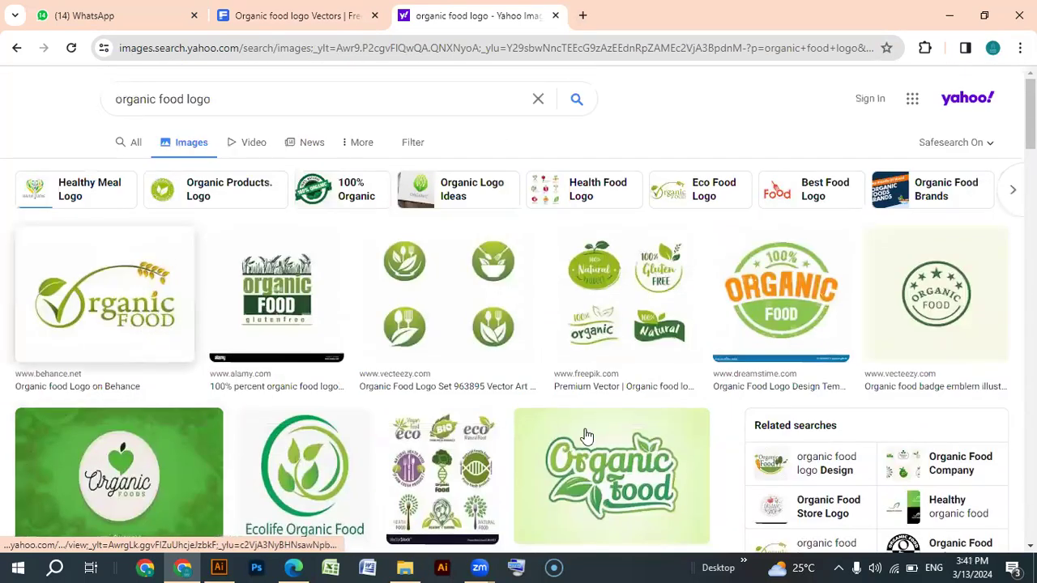
pyautogui.scroll(-5, 597, 389)
pyautogui.scroll(-5, 596, 390)
pyautogui.scroll(3, 596, 389)
pyautogui.scroll(-3, 571, 390)
pyautogui.scroll(-3, 564, 390)
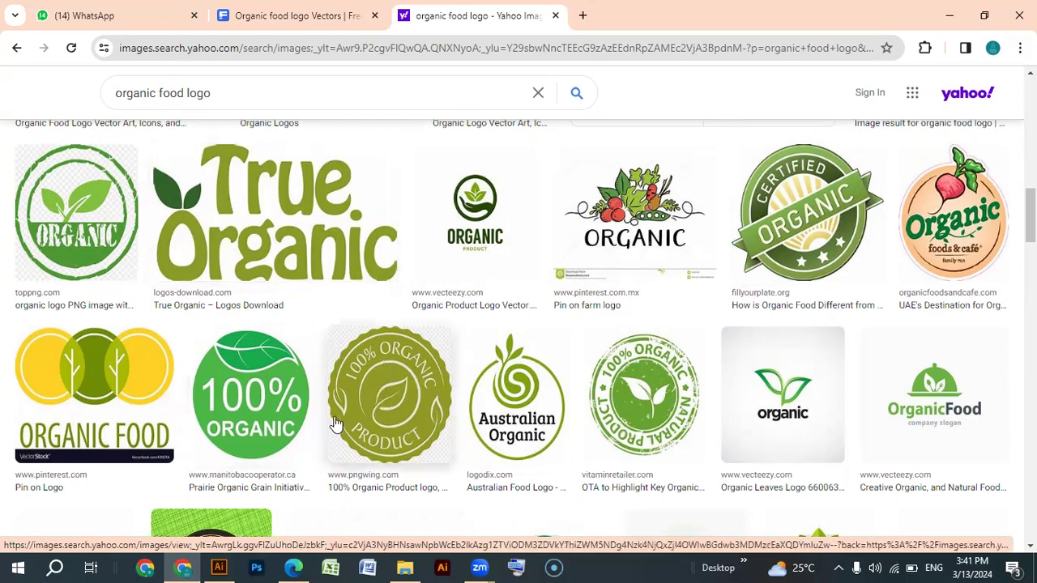
pyautogui.scroll(1, 336, 425)
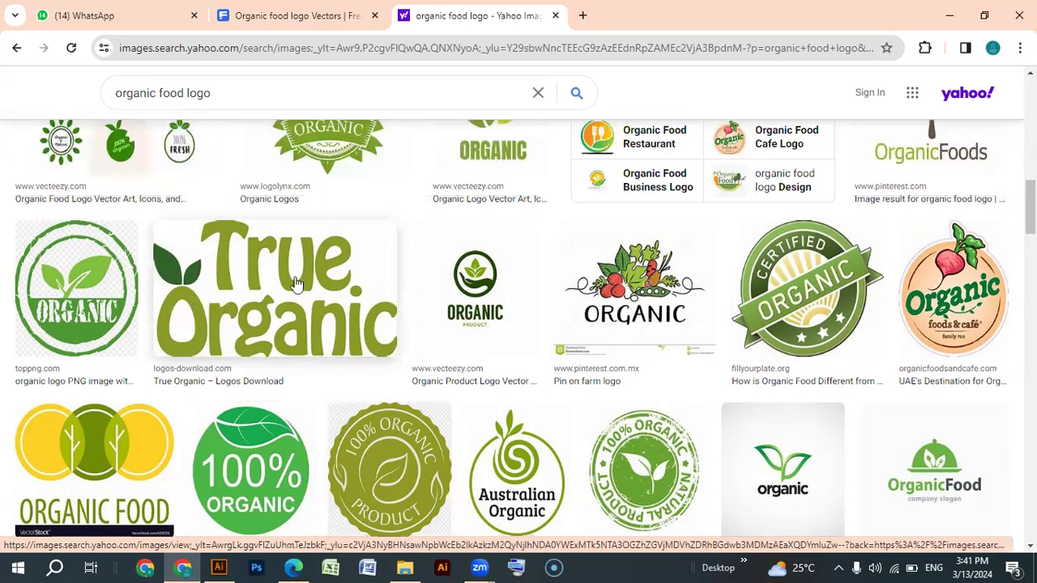
pyautogui.scroll(10, 259, 312)
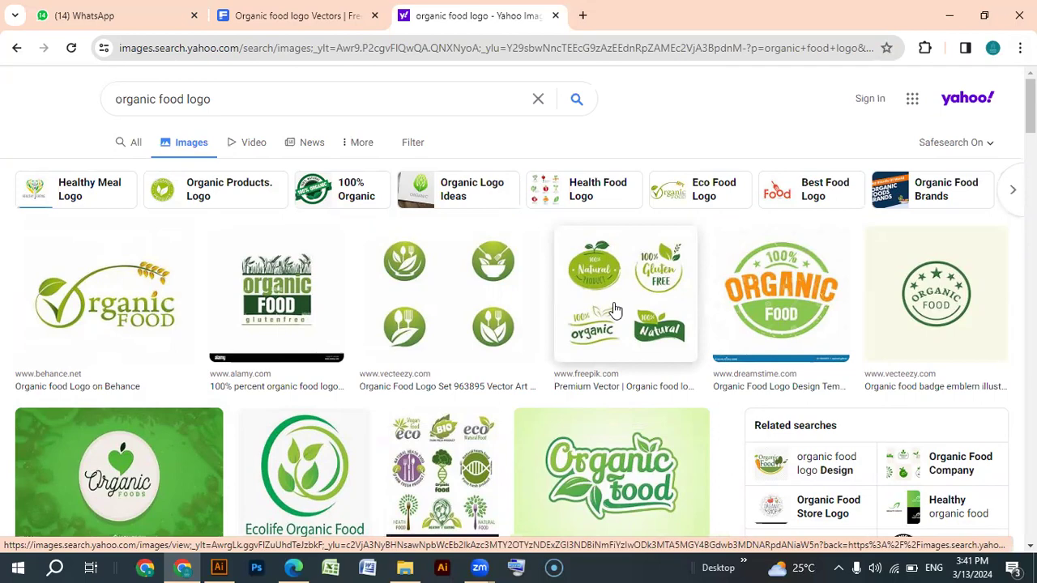
pyautogui.scroll(-12, 615, 309)
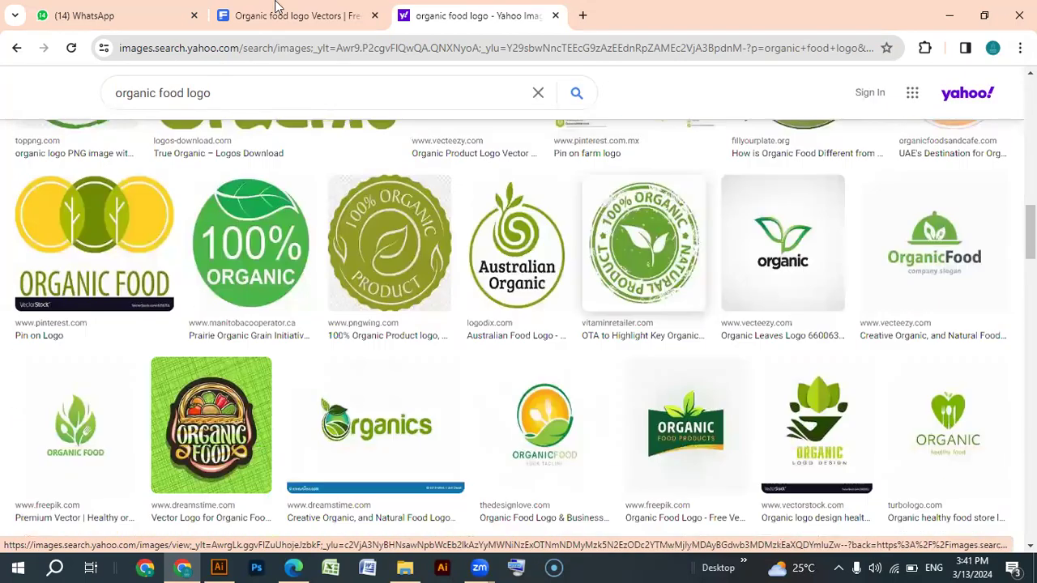
# Return to the Freepik results, open the Pure vegetarian badge vector and download it with the free license.
pyautogui.click(278, 16)
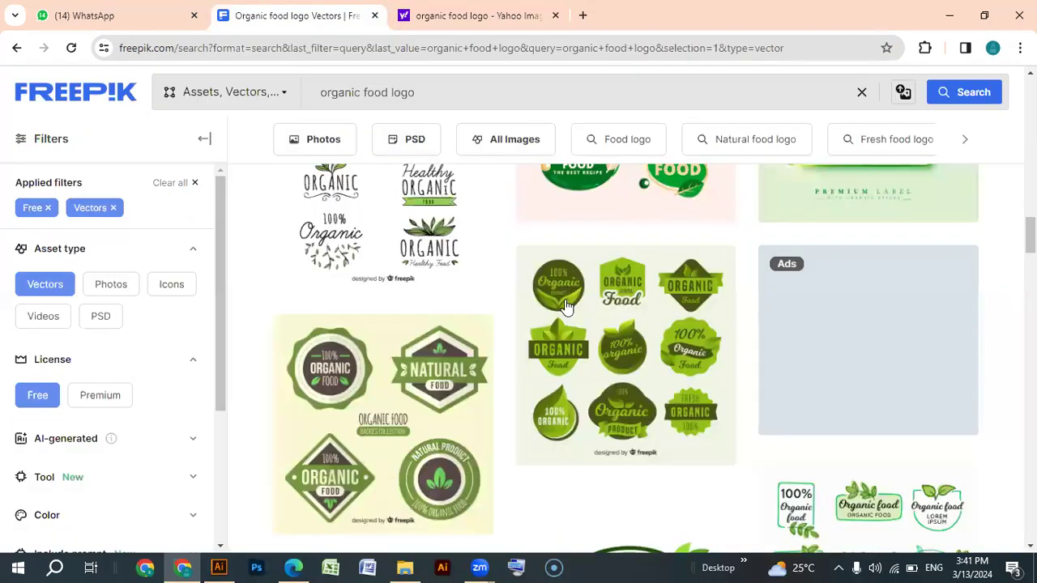
pyautogui.scroll(-4, 566, 306)
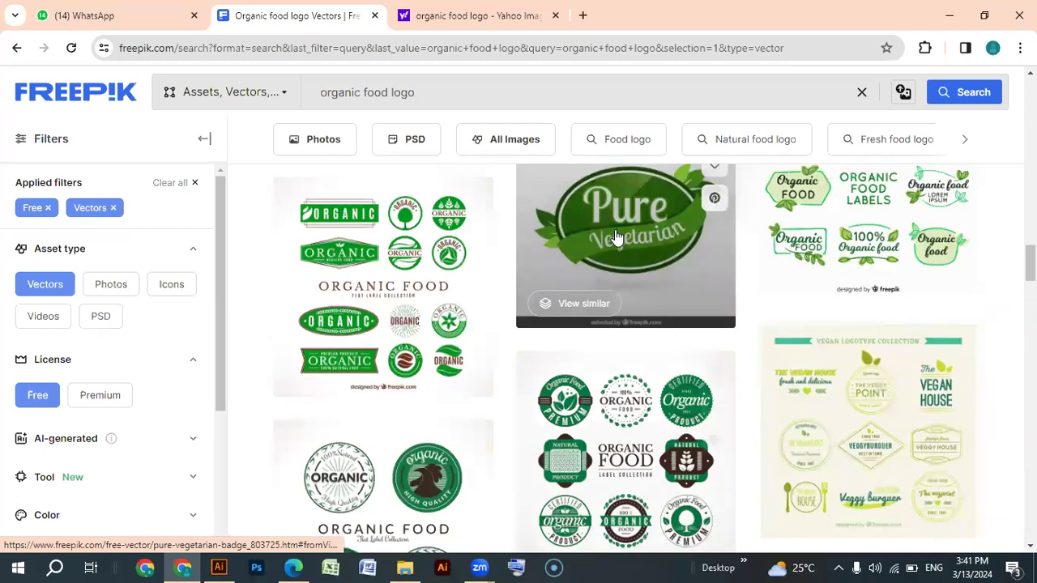
pyautogui.click(615, 230)
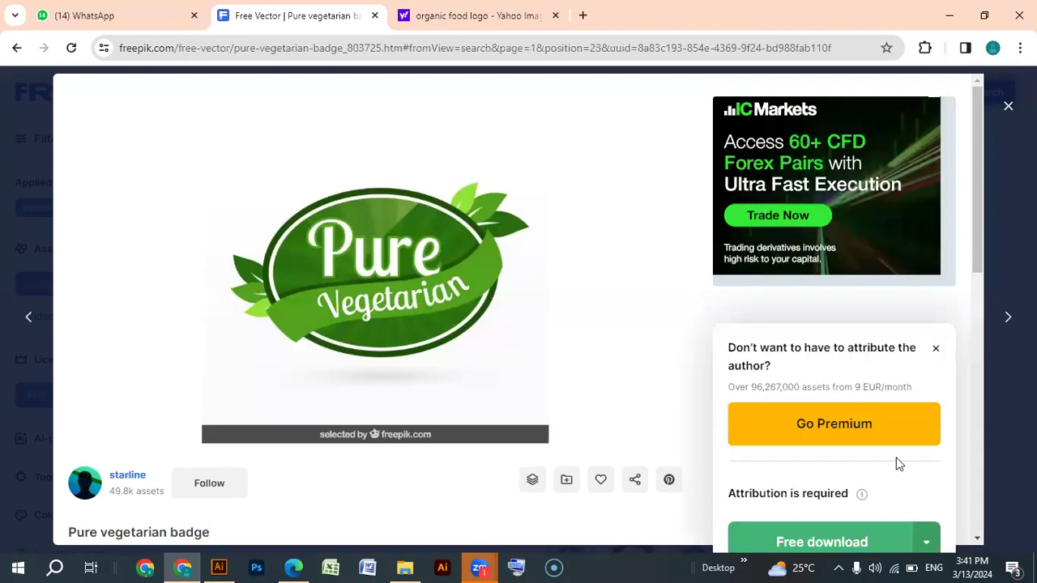
pyautogui.press('Escape')
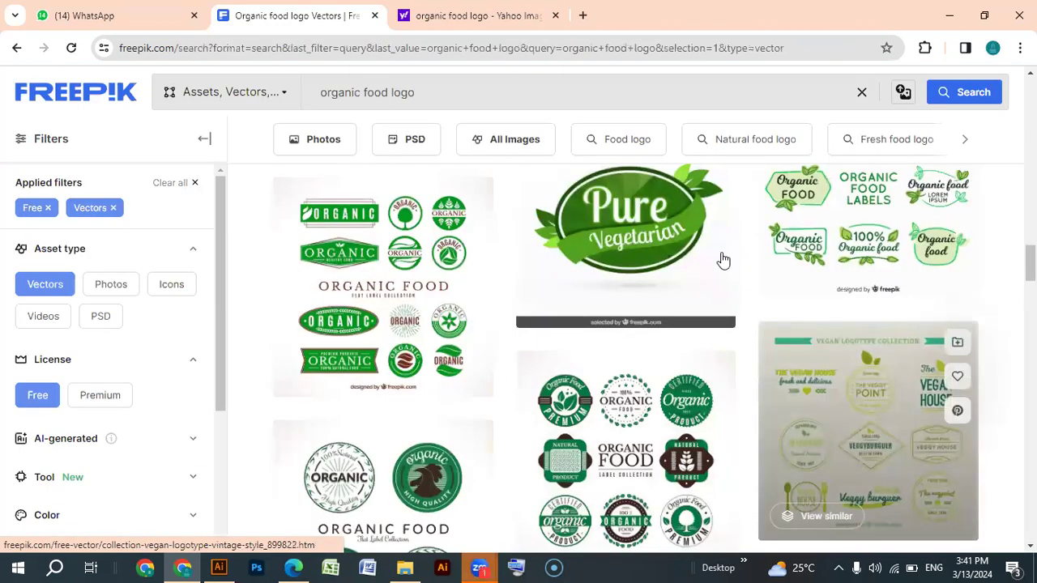
pyautogui.click(646, 225)
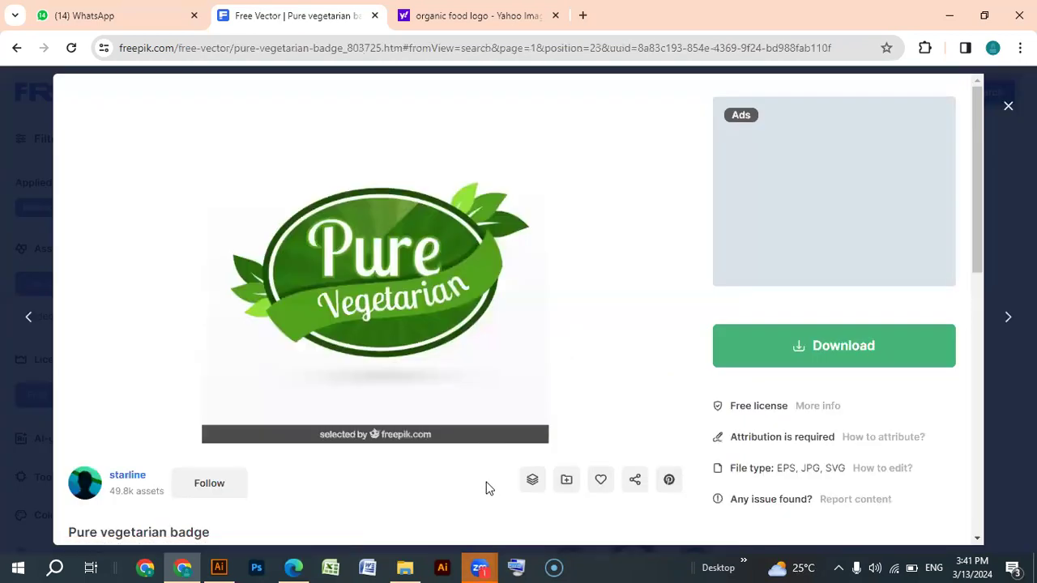
pyautogui.scroll(-2, 783, 405)
pyautogui.click(837, 207)
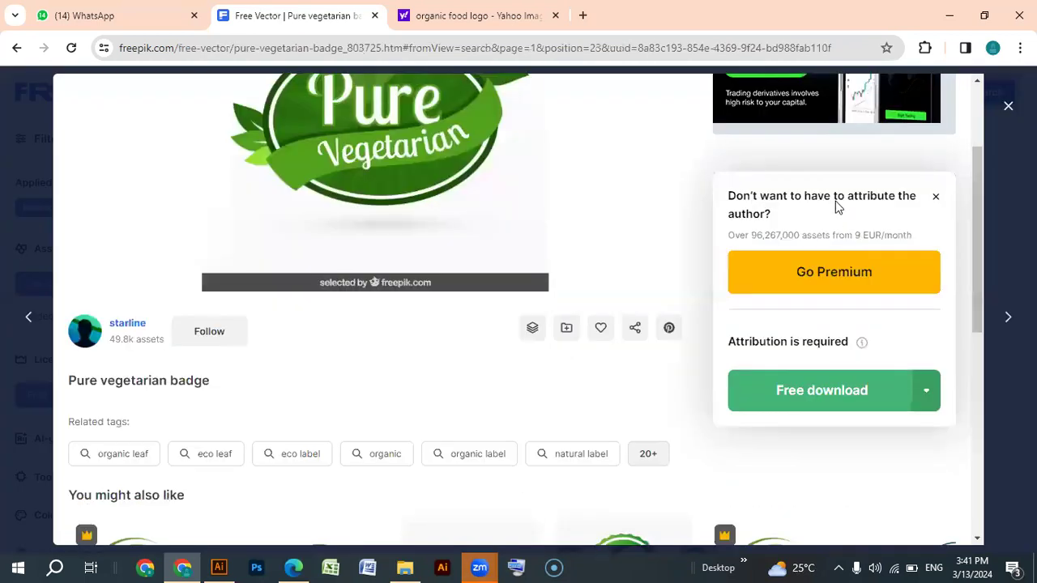
pyautogui.click(802, 389)
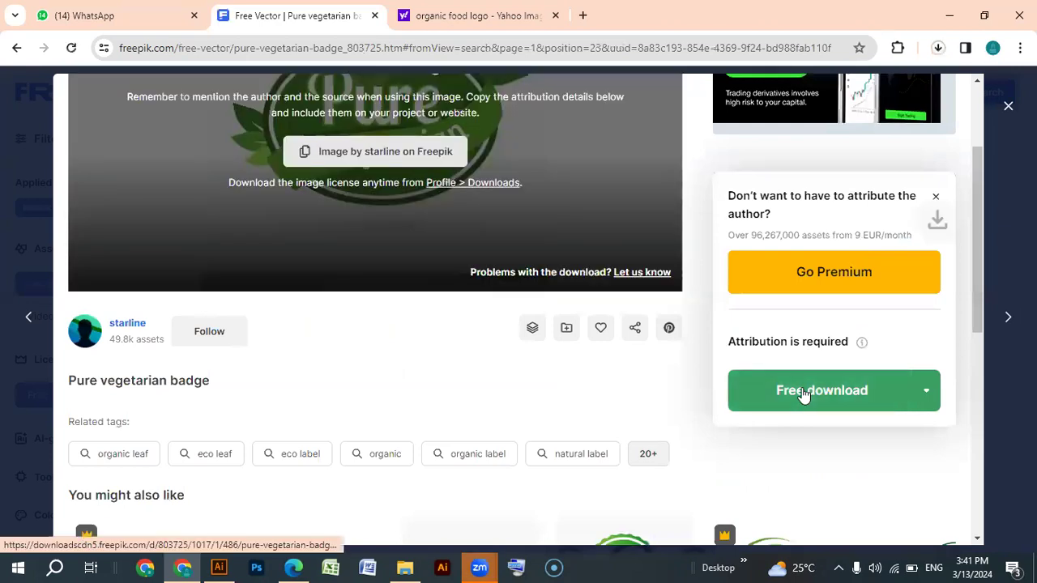
pyautogui.click(932, 57)
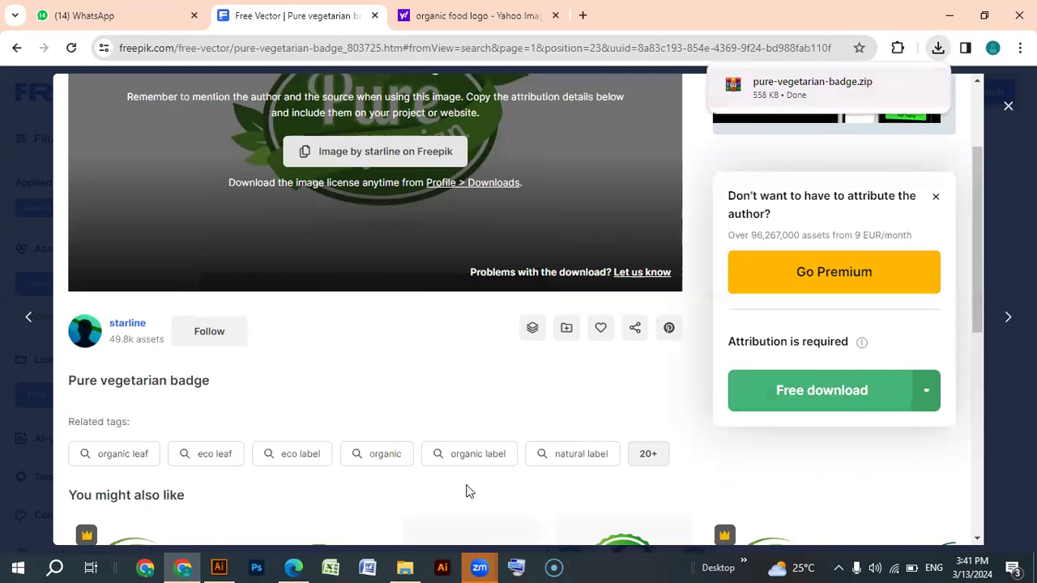
# In File Explorer's Downloads folder, extract the pure-vegetarian-badge archive to its own folder and open that folder.
pyautogui.click(402, 567)
pyautogui.click(177, 320)
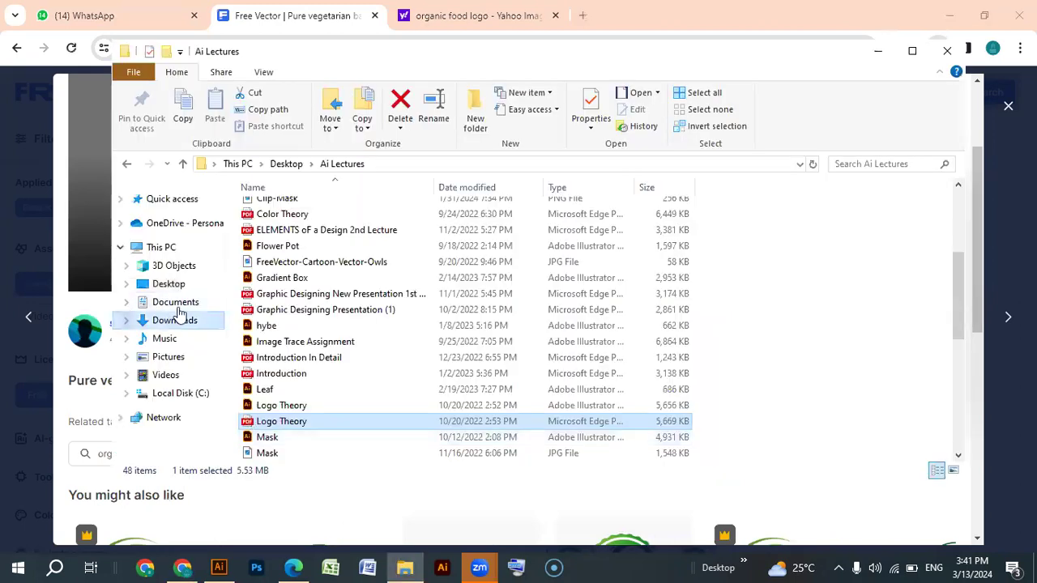
pyautogui.click(276, 211)
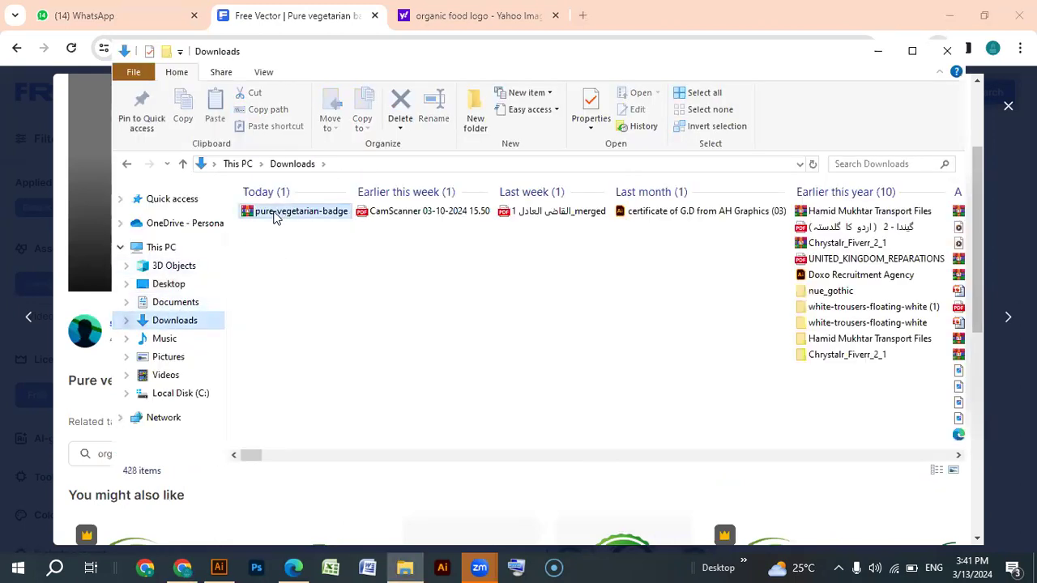
pyautogui.rightClick(277, 211)
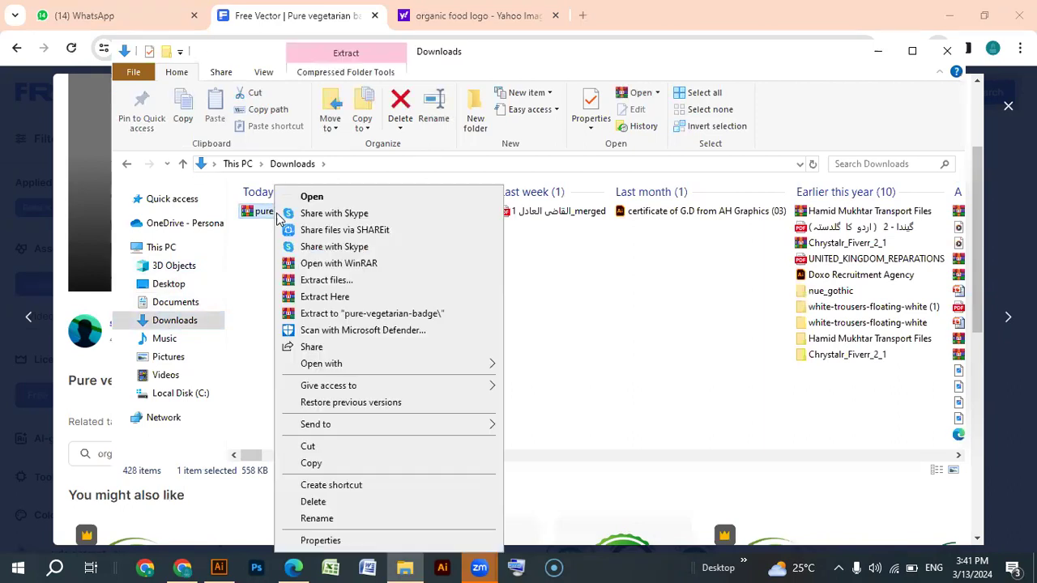
pyautogui.click(355, 321)
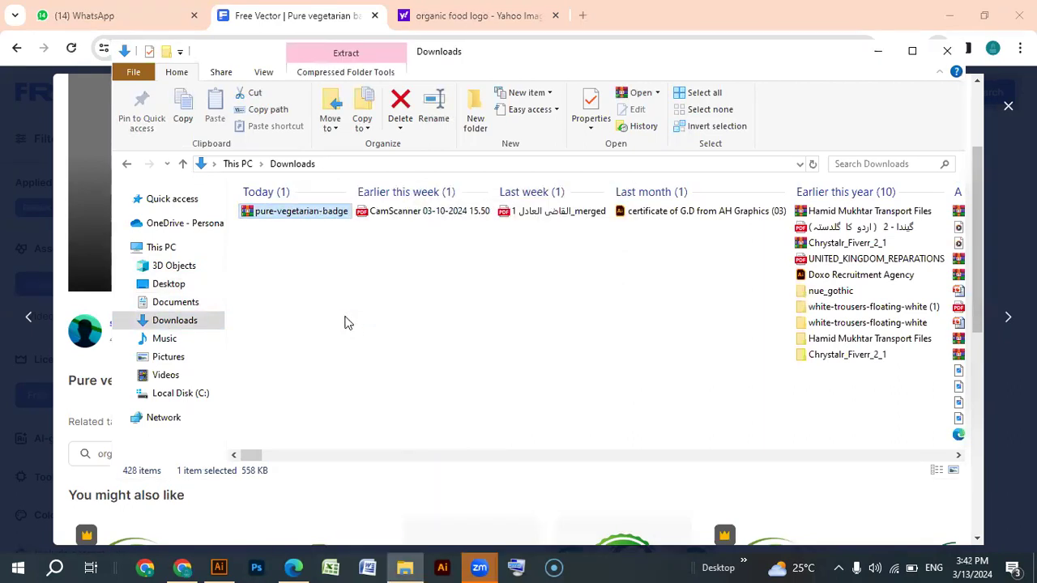
pyautogui.doubleClick(278, 229)
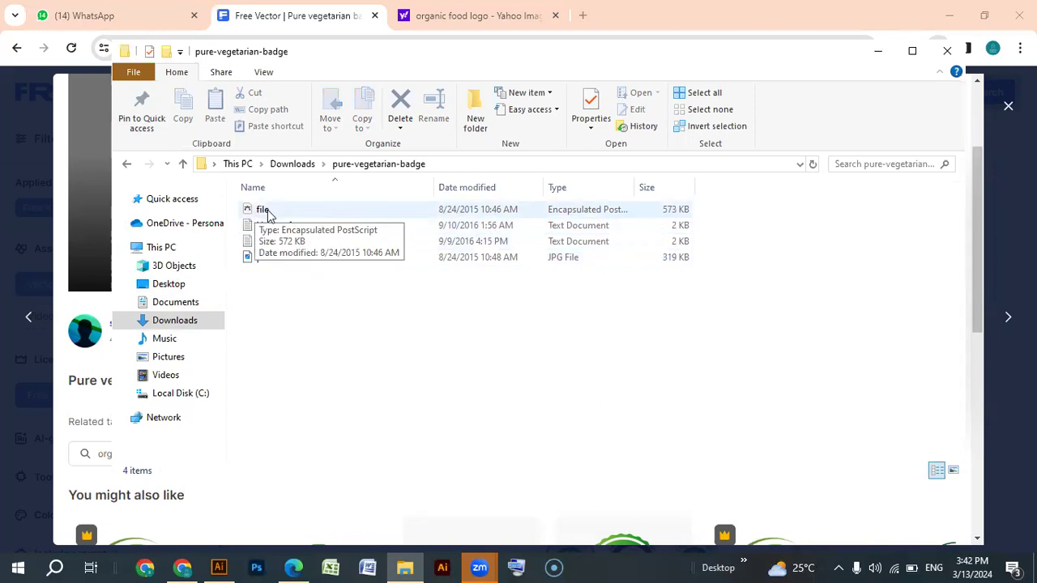
# Switch to Illustrator and open the EPS file from the pure-vegetarian-badge folder in Downloads.
pyautogui.click(219, 567)
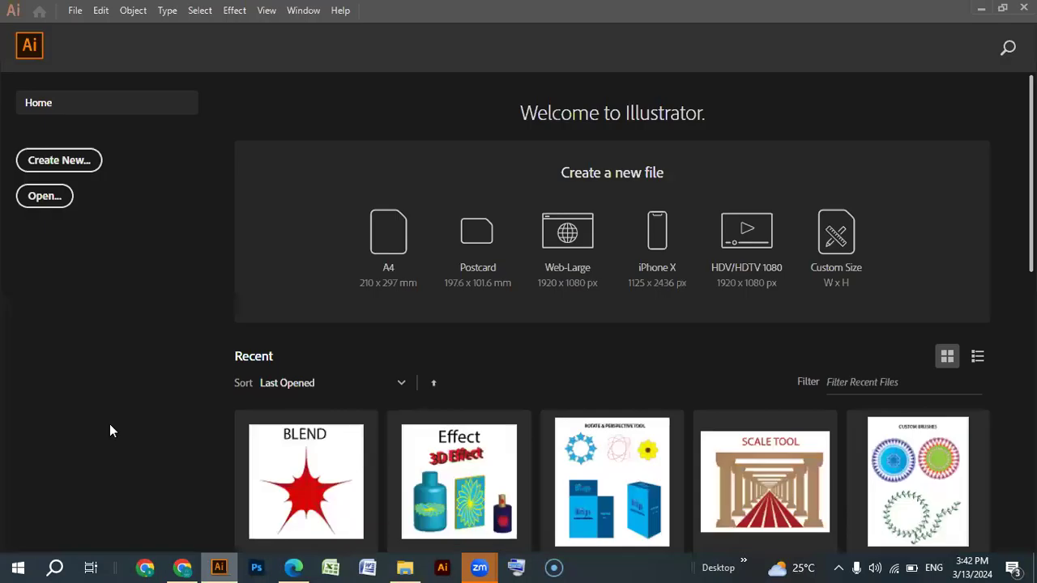
pyautogui.click(75, 10)
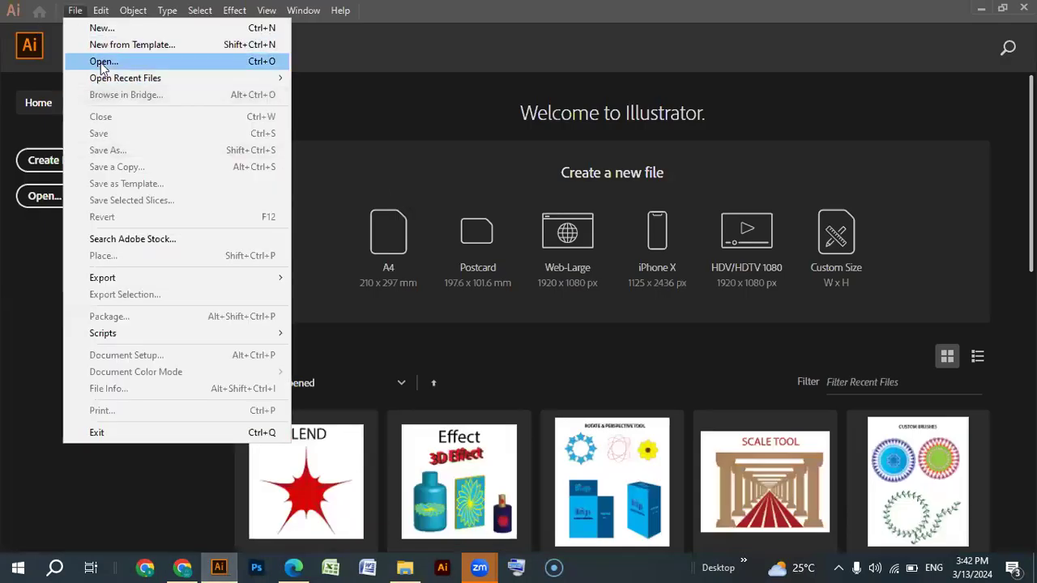
pyautogui.click(102, 63)
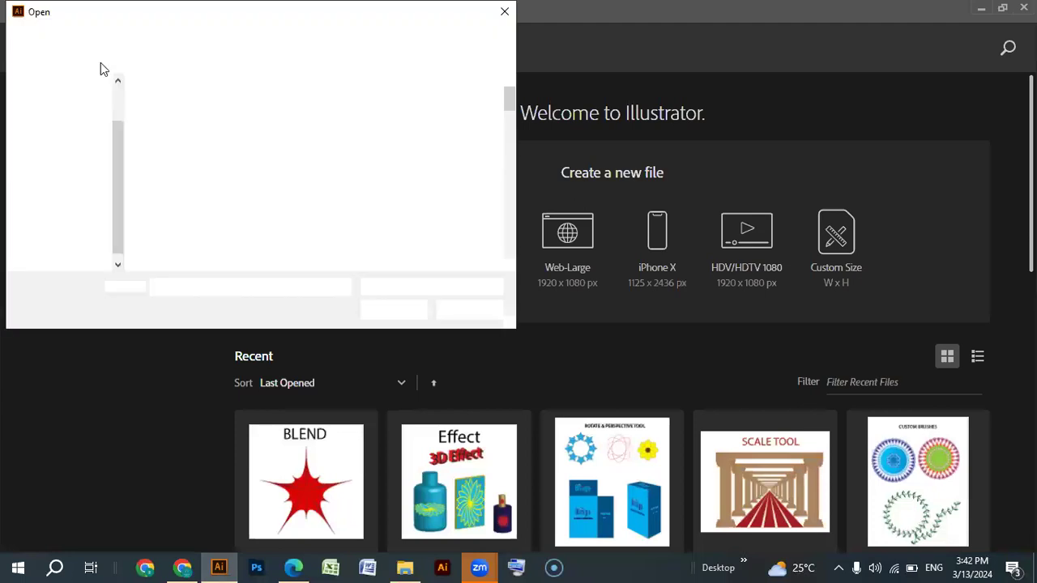
pyautogui.click(83, 162)
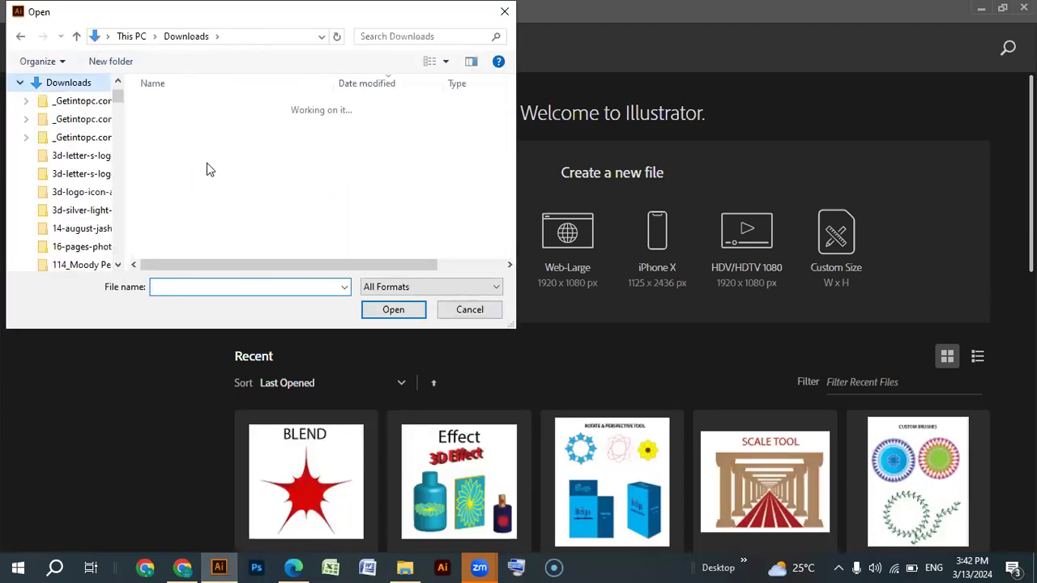
pyautogui.doubleClick(192, 140)
pyautogui.doubleClick(167, 108)
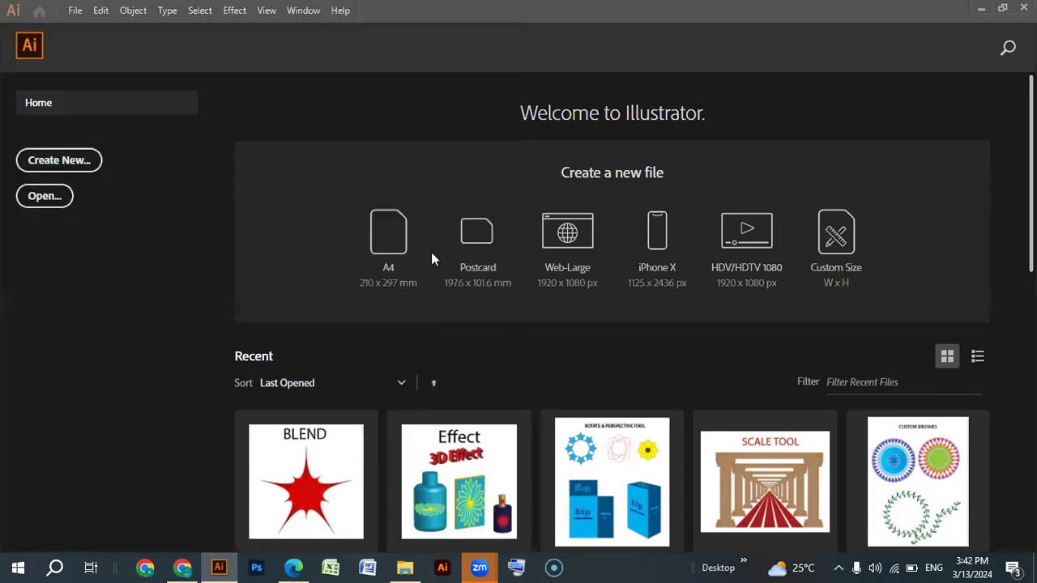
pyautogui.click(598, 313)
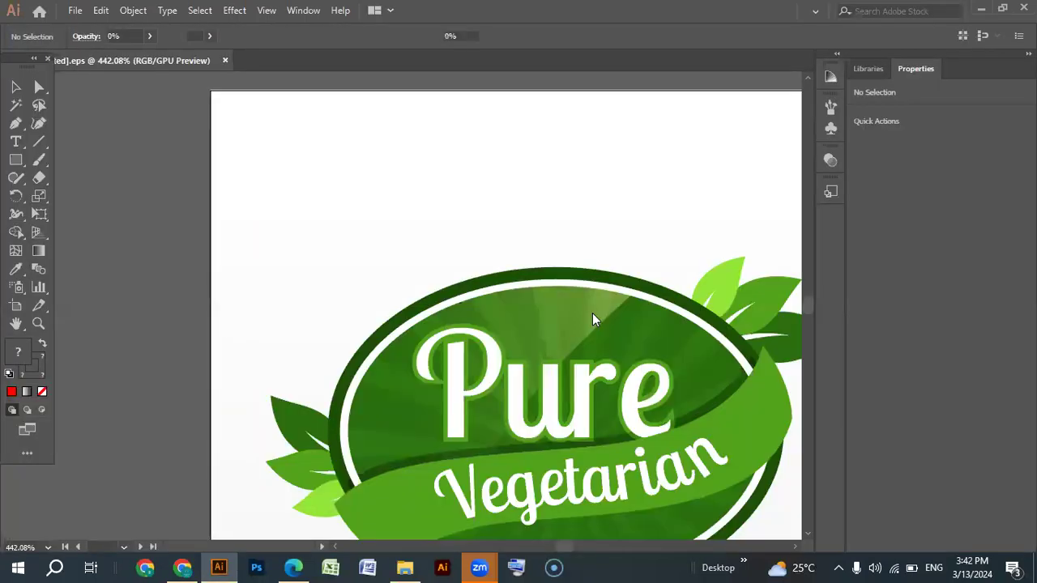
# Select the entire Pure Vegetarian artwork and ungroup it.
pyautogui.moveTo(618, 376); pyautogui.dragTo(519, 264)
pyautogui.hotkey('ctrl', '-')
pyautogui.hotkey('ctrl', '-')
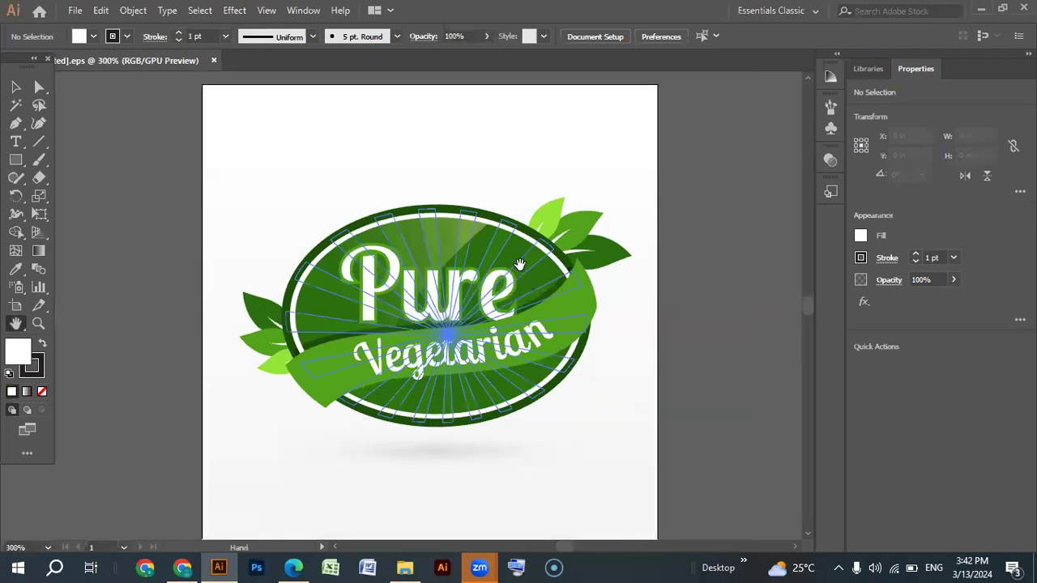
pyautogui.hotkey('ctrl', '+')
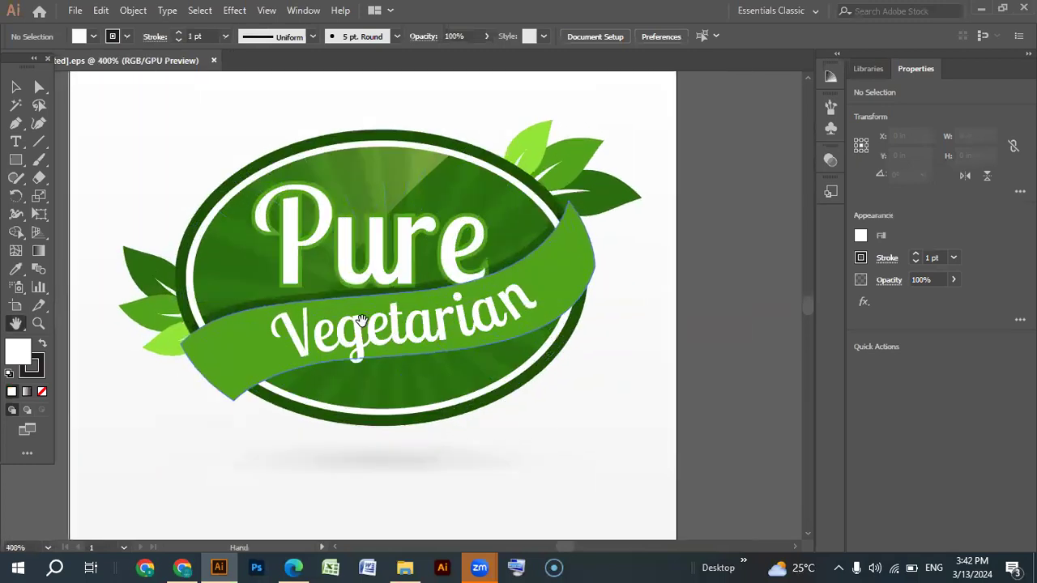
pyautogui.press('v')
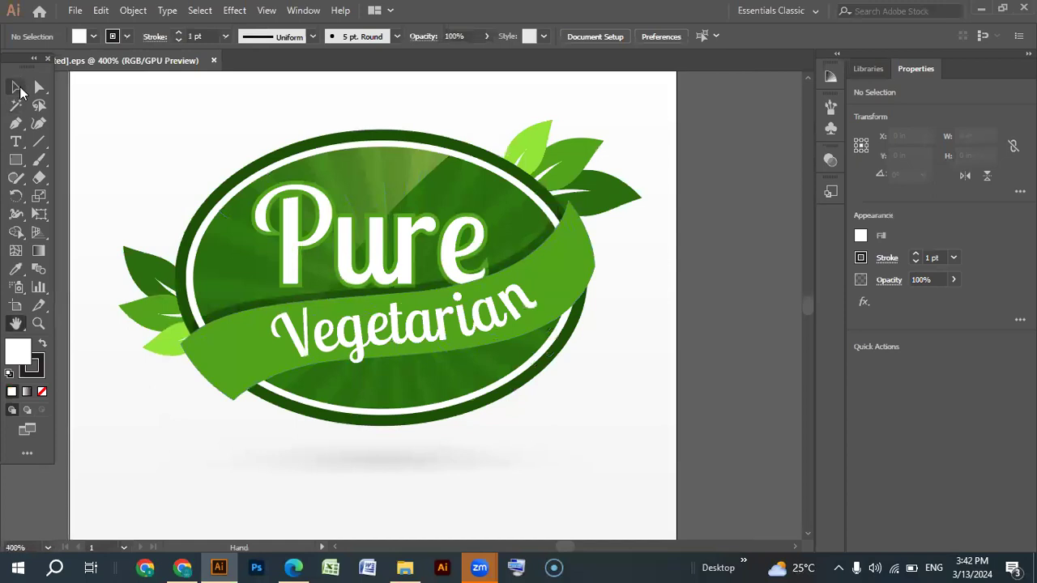
pyautogui.click(386, 277)
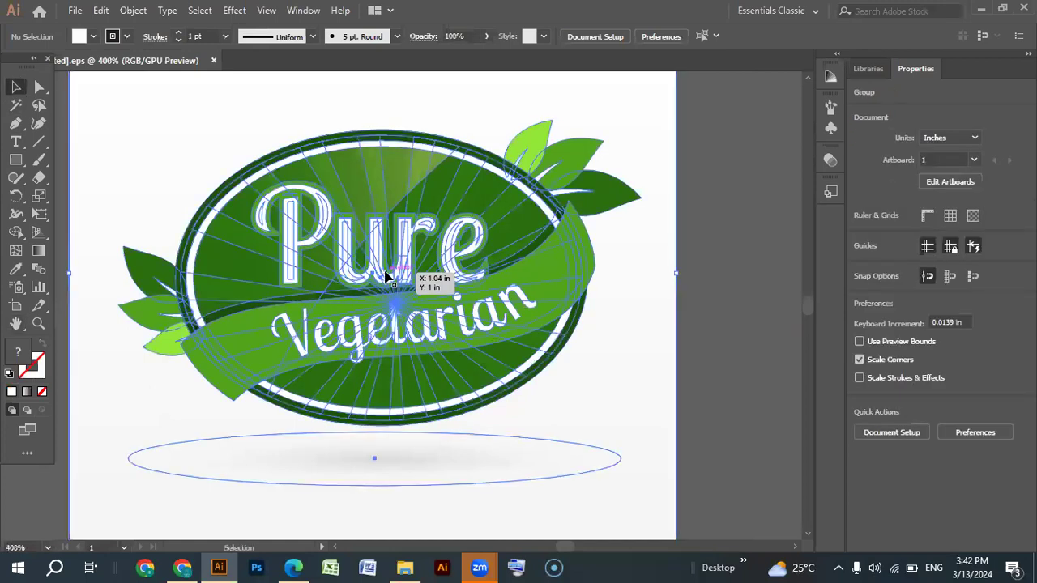
pyautogui.rightClick(386, 277)
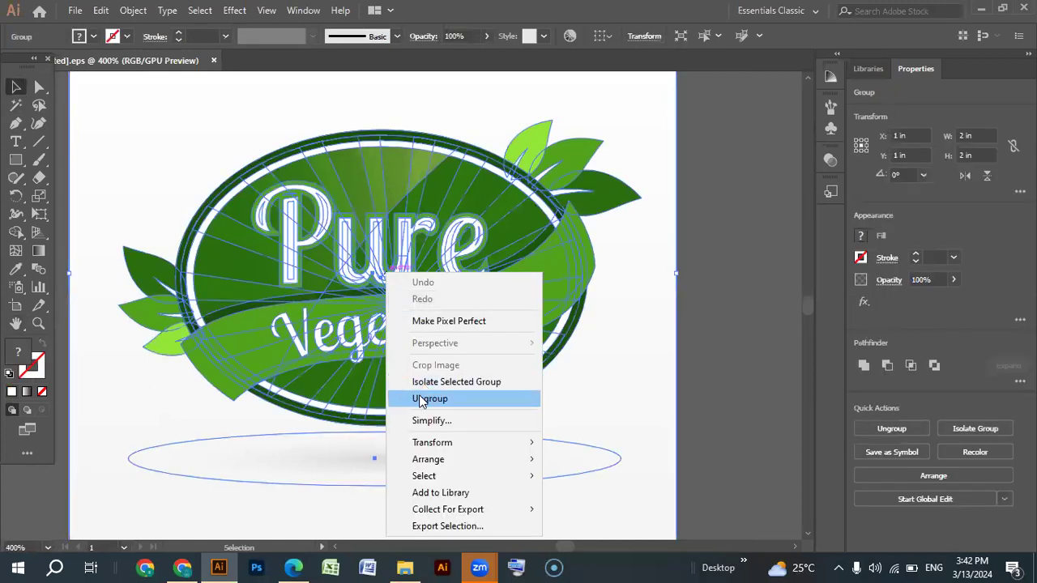
pyautogui.click(423, 398)
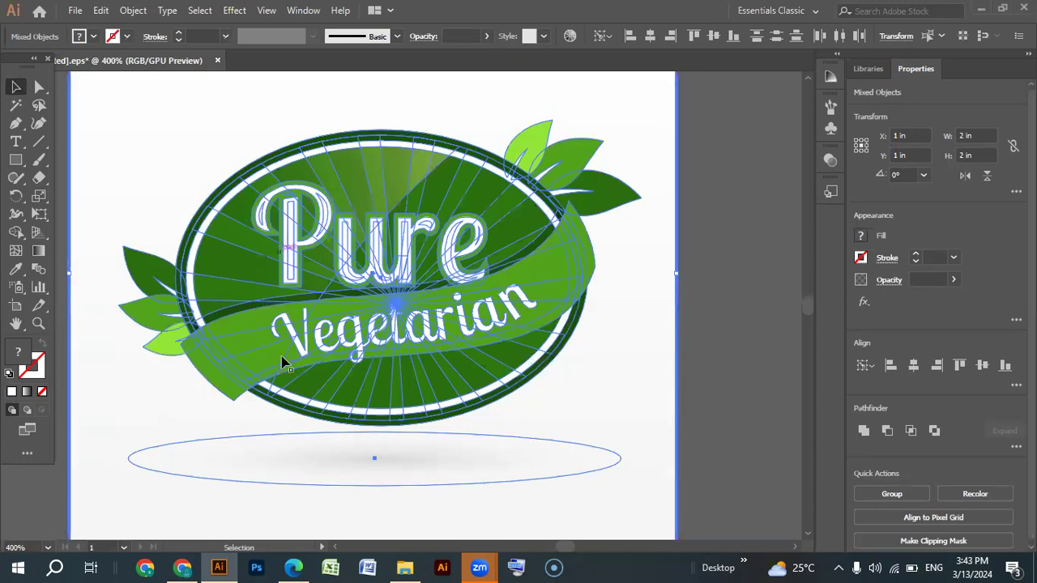
# Select the badge group on its own, without the background, and ungroup it into its parts.
pyautogui.click(743, 359)
pyautogui.click(417, 338)
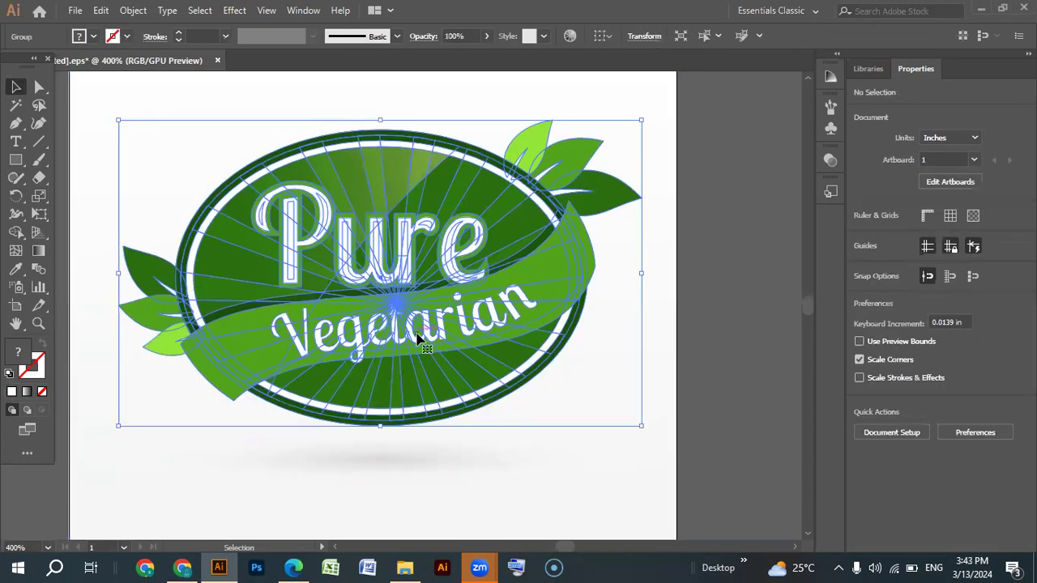
pyautogui.rightClick(417, 339)
pyautogui.click(470, 194)
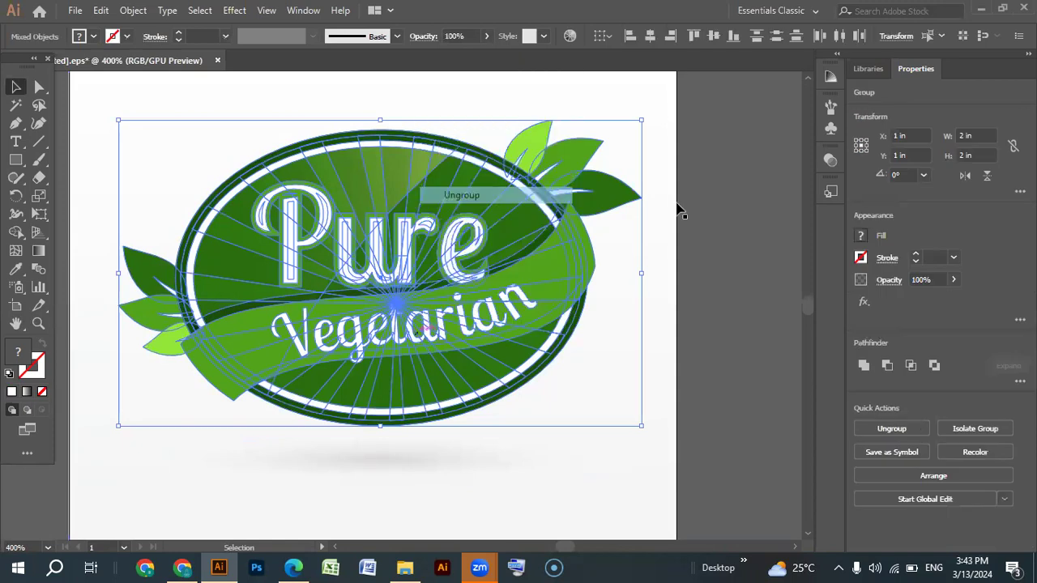
pyautogui.click(719, 253)
# Delete the soft elliptical shadow beneath the badge.
pyautogui.scroll(-2, 424, 424)
pyautogui.moveTo(359, 394); pyautogui.dragTo(613, 471)
pyautogui.press('Delete')
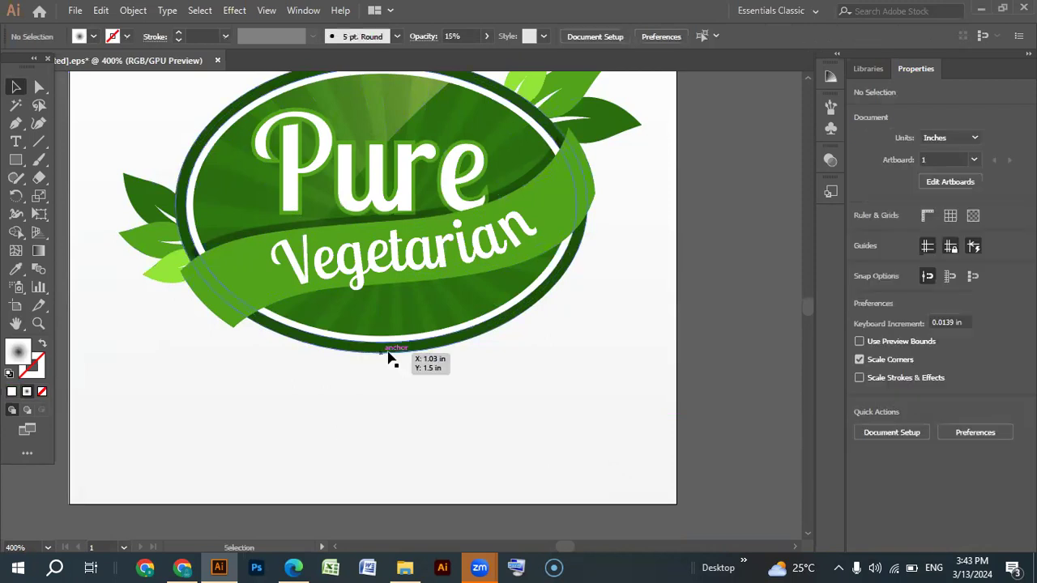
# Move the gradient highlight shape off the green oval, past the lower-right edge of the artboard.
pyautogui.scroll(2, 387, 356)
pyautogui.click(310, 258)
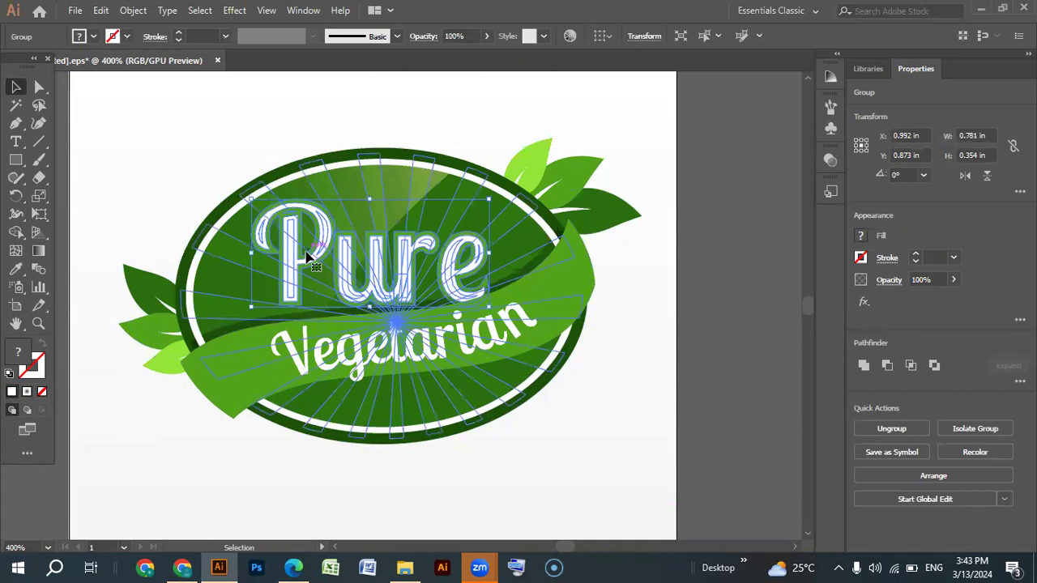
pyautogui.click(178, 234)
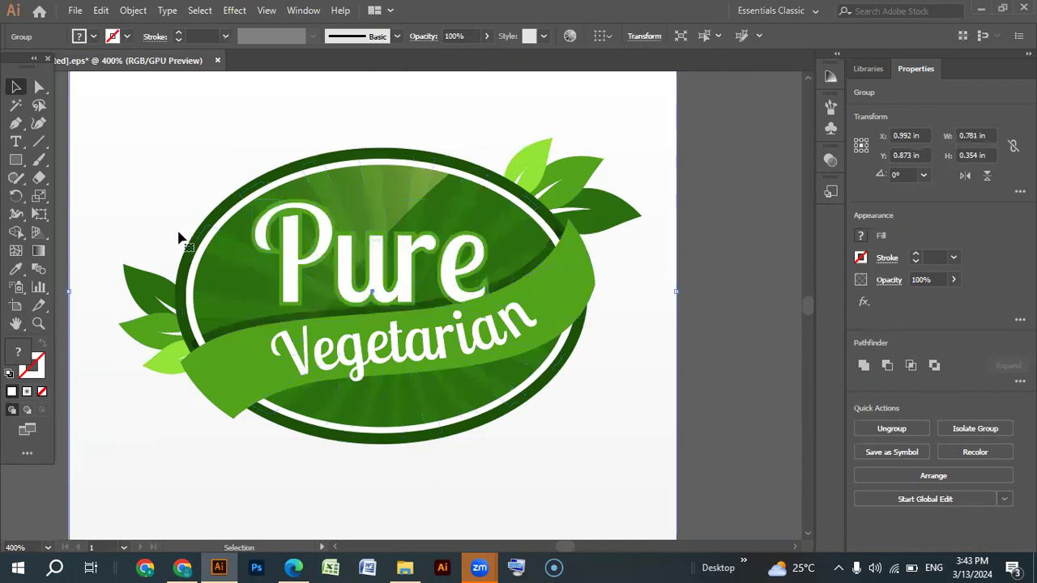
pyautogui.click(215, 267)
pyautogui.moveTo(233, 272); pyautogui.dragTo(635, 413)
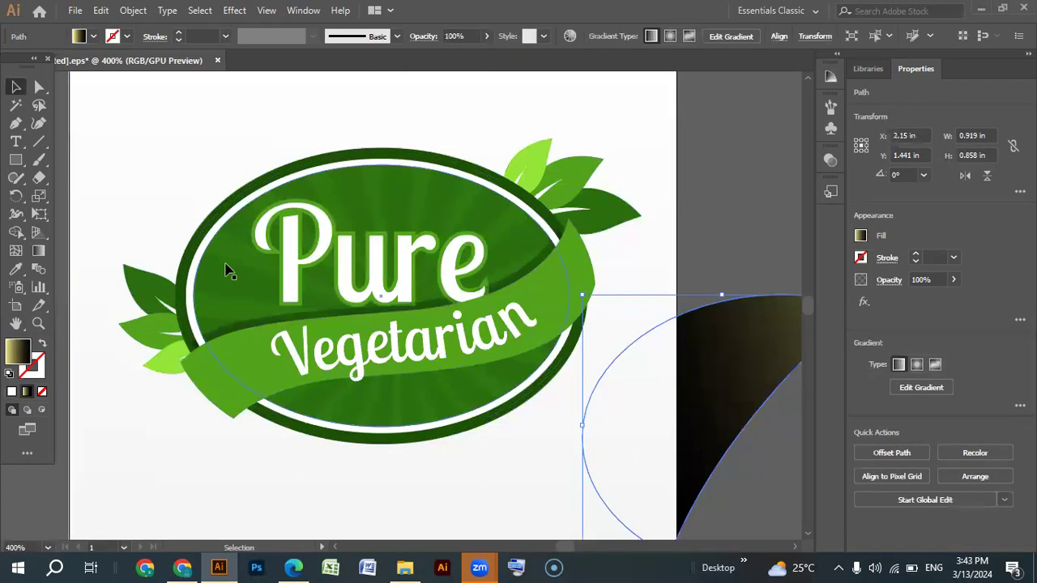
# Move the Pure lettering out of the oval and place it below the badge near the artboard's lower edge.
pyautogui.click(377, 297)
pyautogui.click(356, 295)
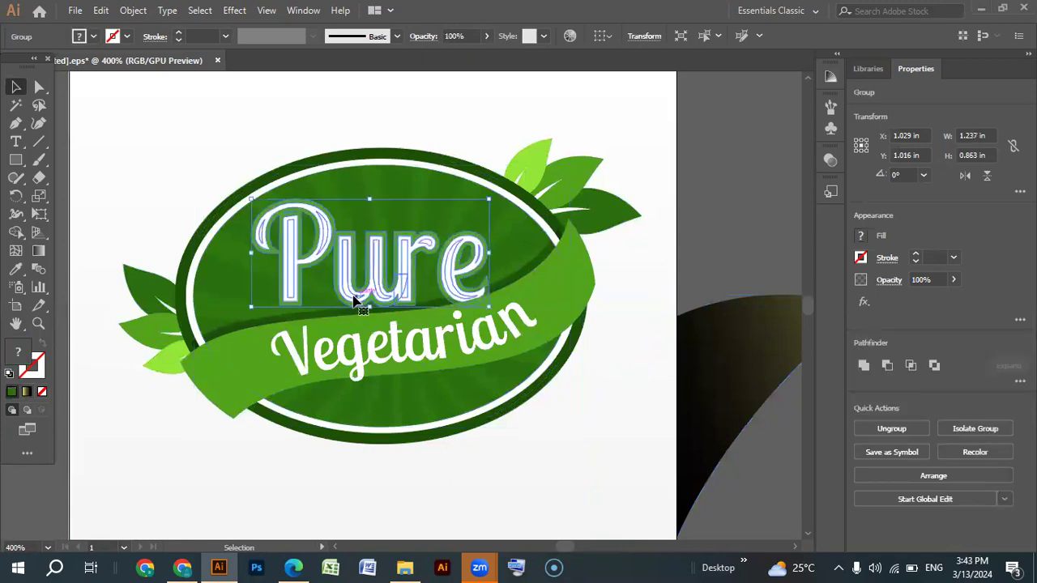
pyautogui.moveTo(357, 295); pyautogui.dragTo(596, 454)
pyautogui.scroll(-3, 567, 456)
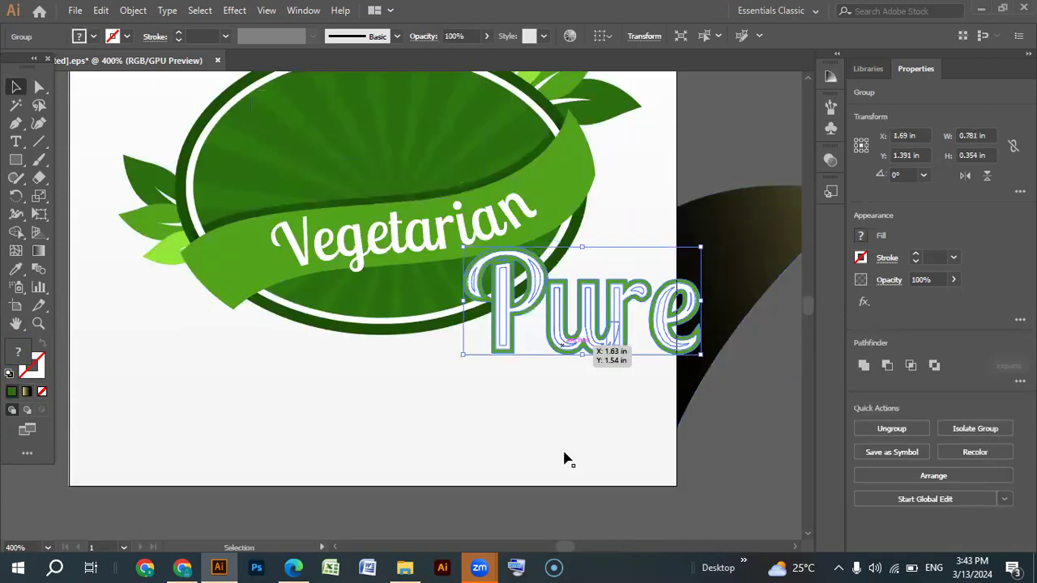
pyautogui.moveTo(557, 323); pyautogui.dragTo(359, 451)
pyautogui.click(157, 395)
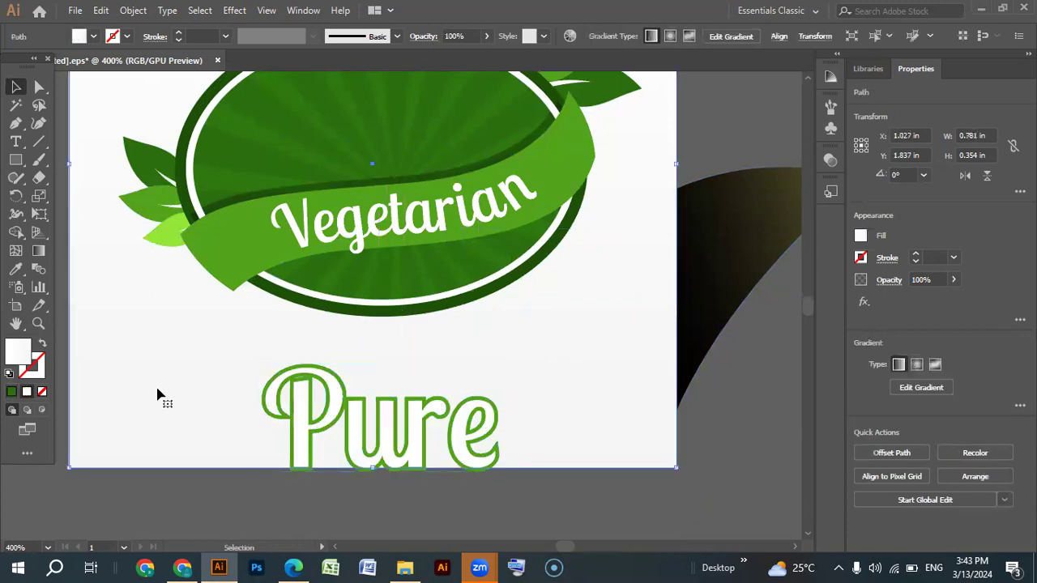
# Shift the Vegetarian lettering slightly to the left along the ribbon.
pyautogui.click(300, 423)
pyautogui.scroll(3, 300, 423)
pyautogui.moveTo(318, 318); pyautogui.dragTo(362, 331)
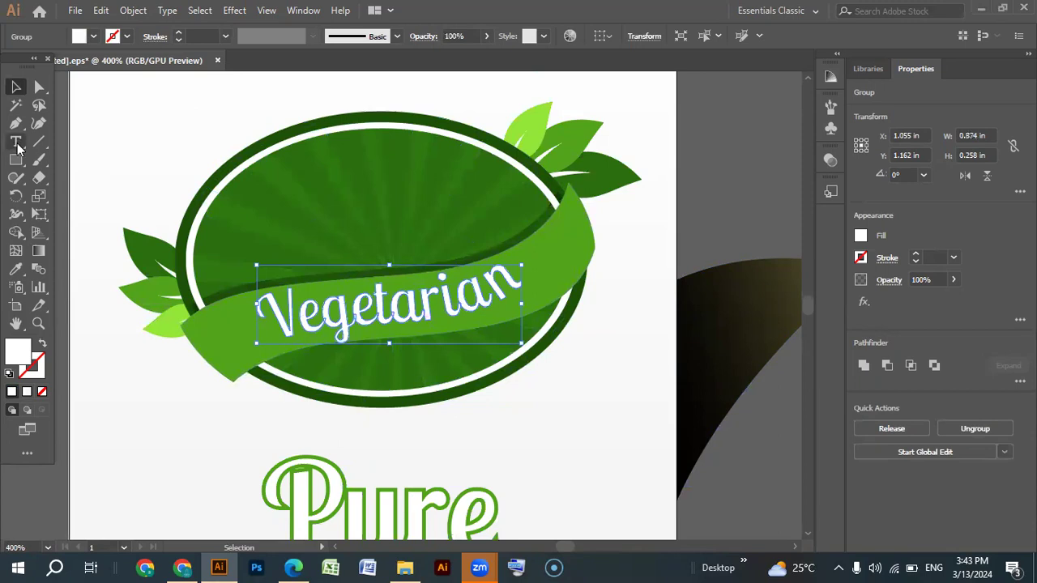
# Add a text object reading "Organic" below the badge, above and to the right of the Pure lettering.
pyautogui.scroll(-3, 422, 302)
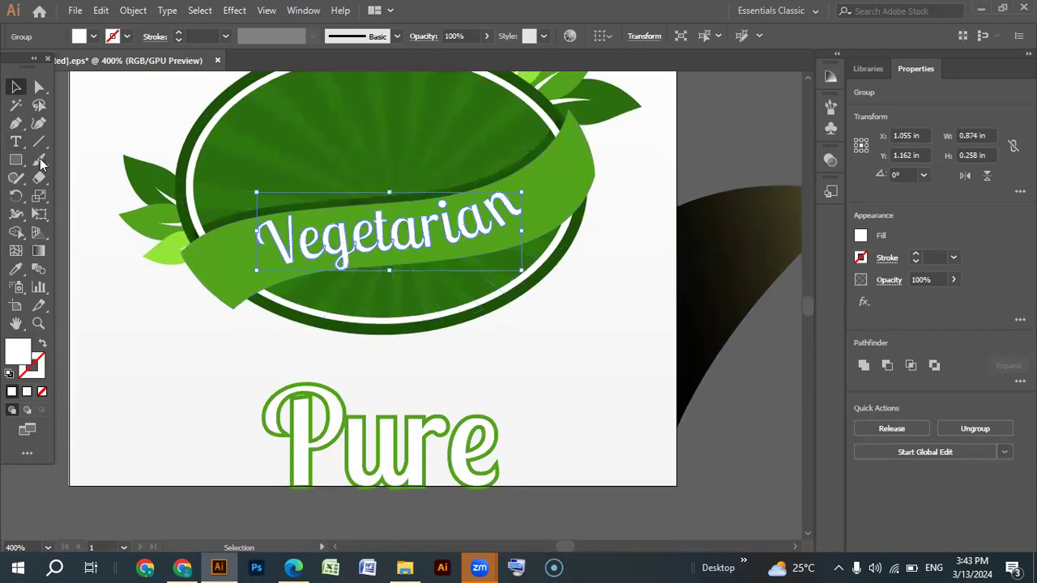
pyautogui.doubleClick(397, 235)
pyautogui.hotkey('ctrl', 'a')
pyautogui.click(508, 386)
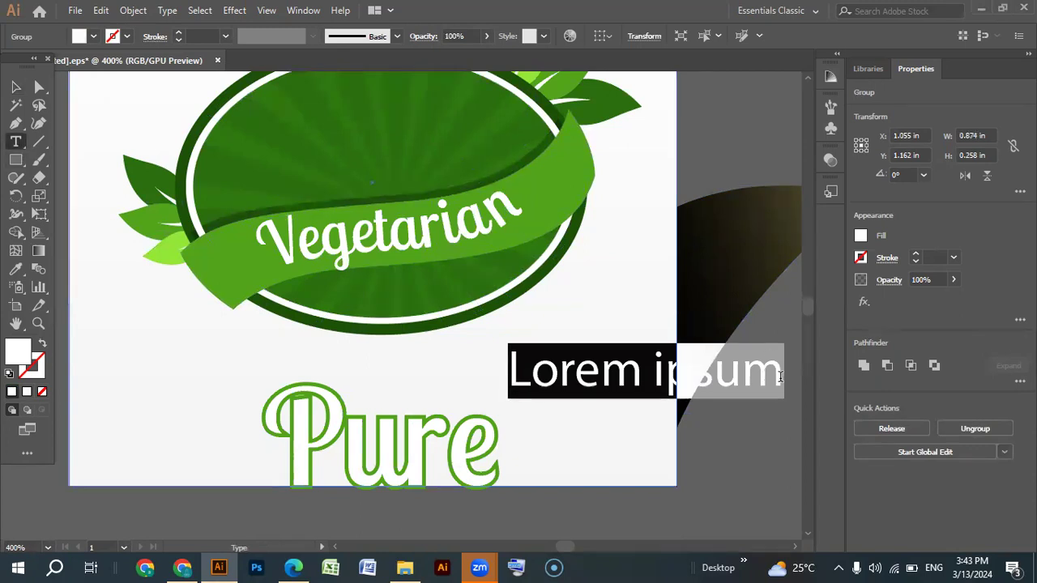
pyautogui.write('O')
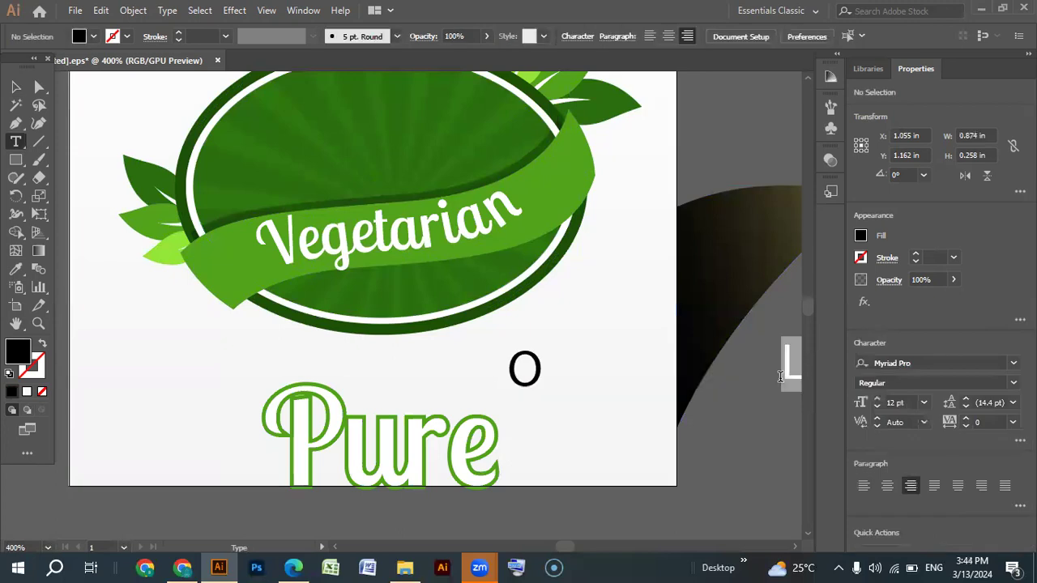
pyautogui.press('BackSpace')
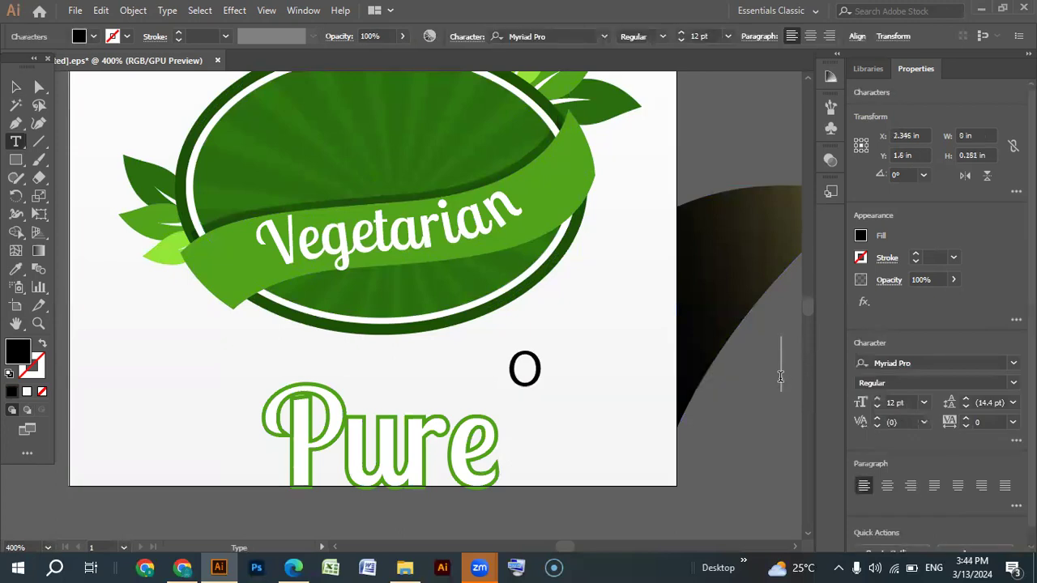
pyautogui.click(14, 87)
pyautogui.click(435, 359)
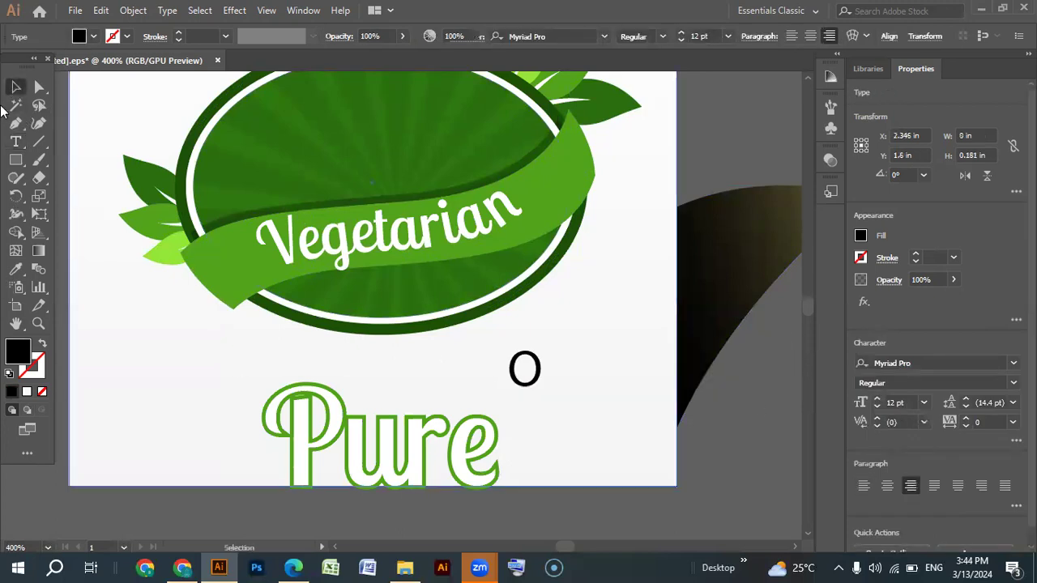
pyautogui.click(16, 142)
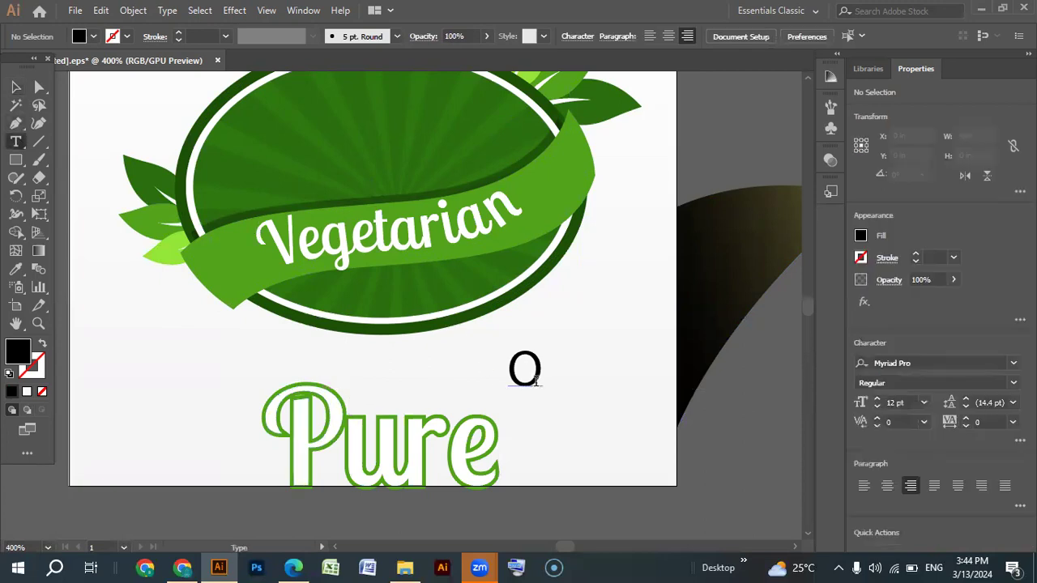
pyautogui.write('rganic')
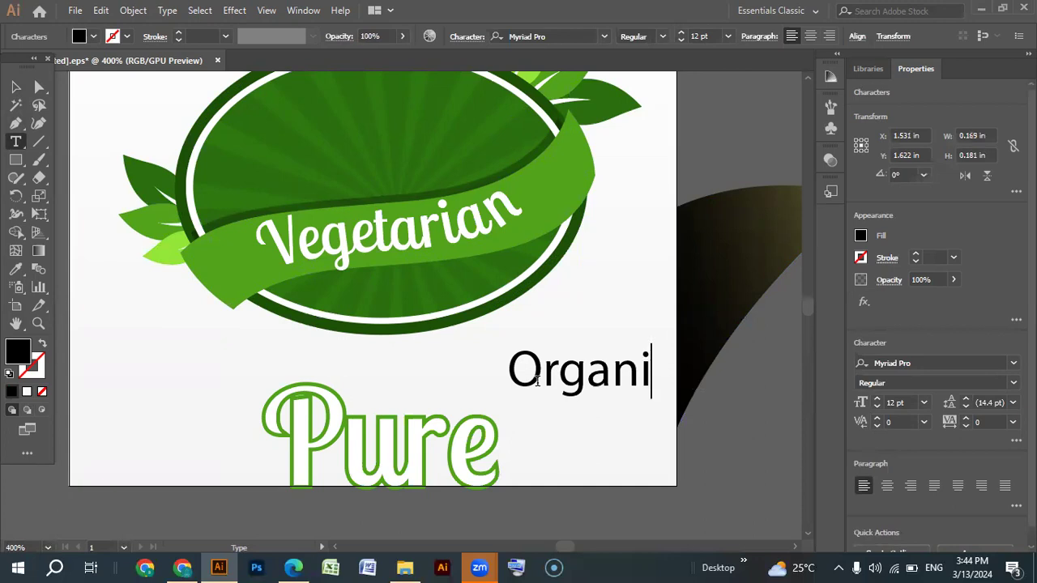
pyautogui.click(15, 87)
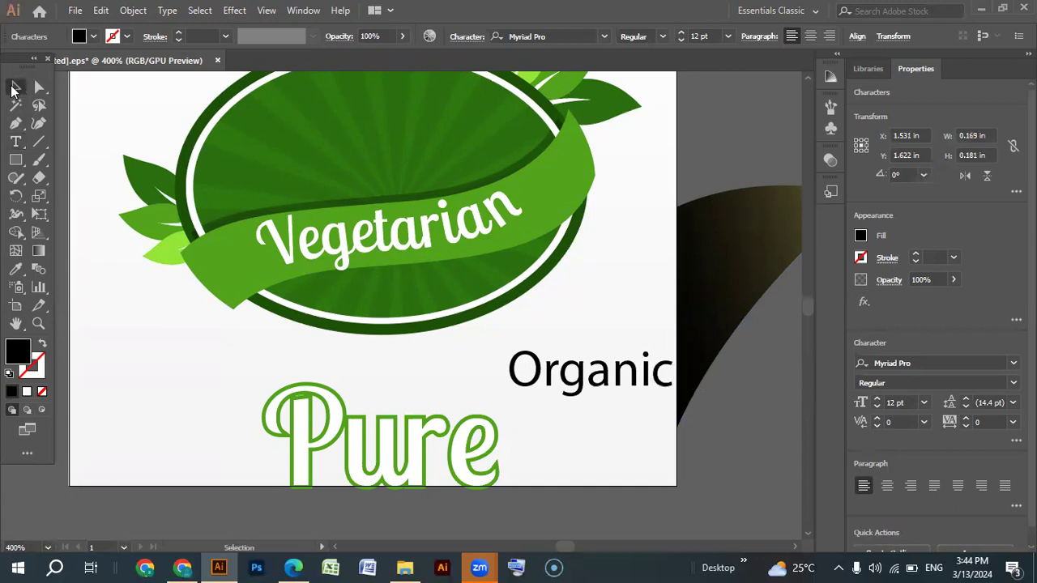
# Move the Organic text slightly left, set its font to ALS Script and enlarge it to about 21.5 pt.
pyautogui.moveTo(554, 393); pyautogui.dragTo(514, 402)
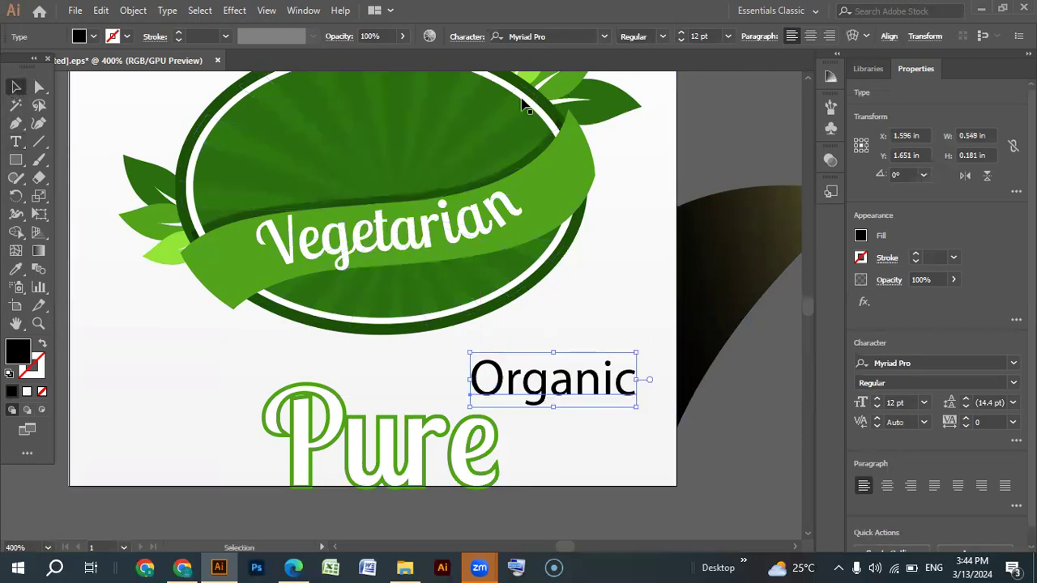
pyautogui.click(605, 39)
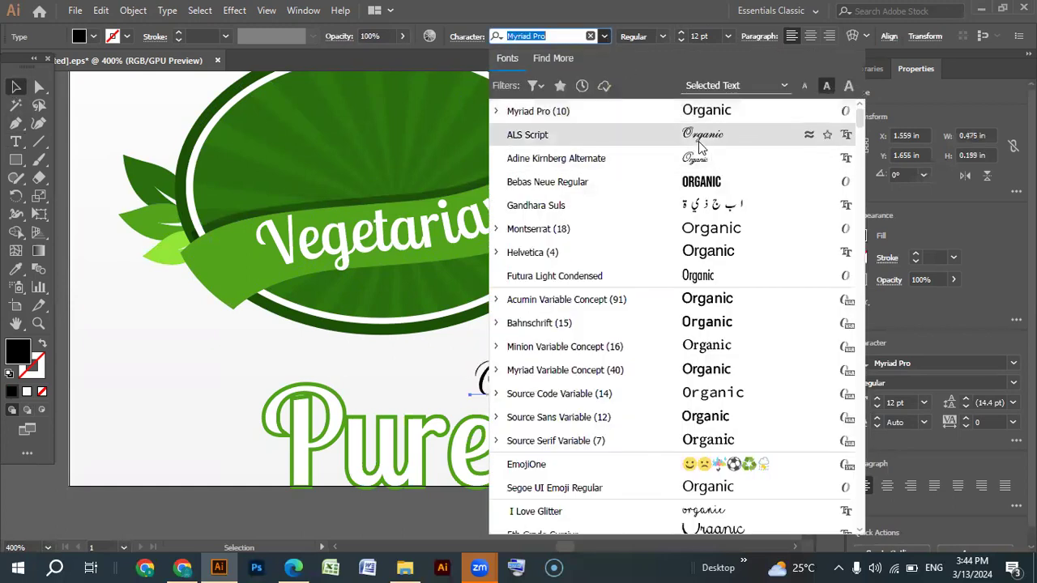
pyautogui.click(701, 136)
pyautogui.moveTo(613, 350); pyautogui.dragTo(727, 305)
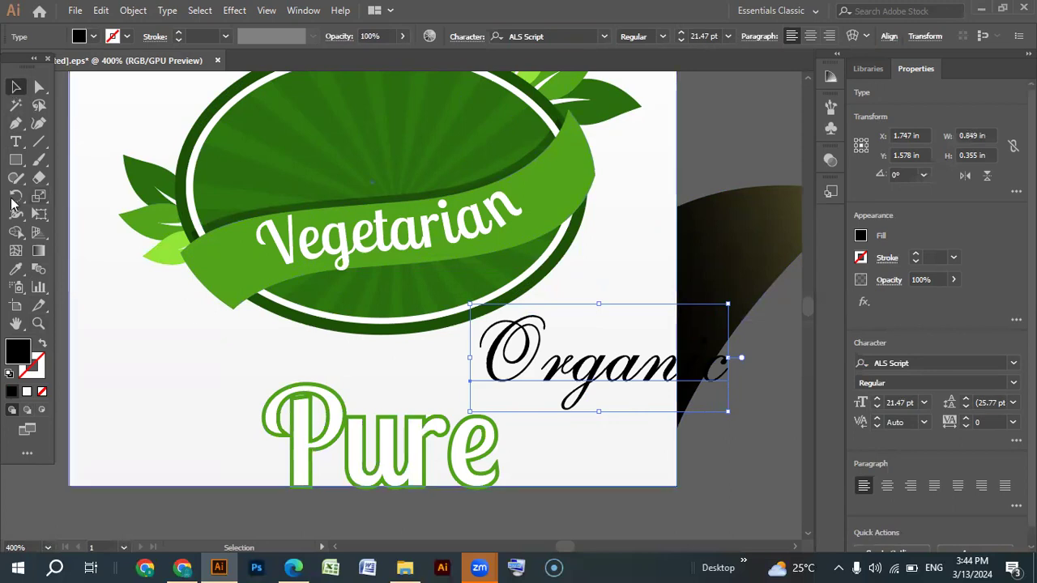
# Move the Pure lettering toward the artboard's lower-left corner and ungroup it.
pyautogui.moveTo(324, 456); pyautogui.dragTo(208, 492)
pyautogui.scroll(-1, 203, 491)
pyautogui.rightClick(200, 413)
pyautogui.click(240, 276)
pyautogui.click(238, 456)
# Separate the white Pure letters from their green outlines, moving the white lettering right and the r, u and e outlines left.
pyautogui.moveTo(208, 456); pyautogui.dragTo(557, 448)
pyautogui.scroll(-3, 470, 373)
pyautogui.moveTo(506, 397); pyautogui.dragTo(282, 427)
pyautogui.moveTo(271, 377); pyautogui.dragTo(207, 452)
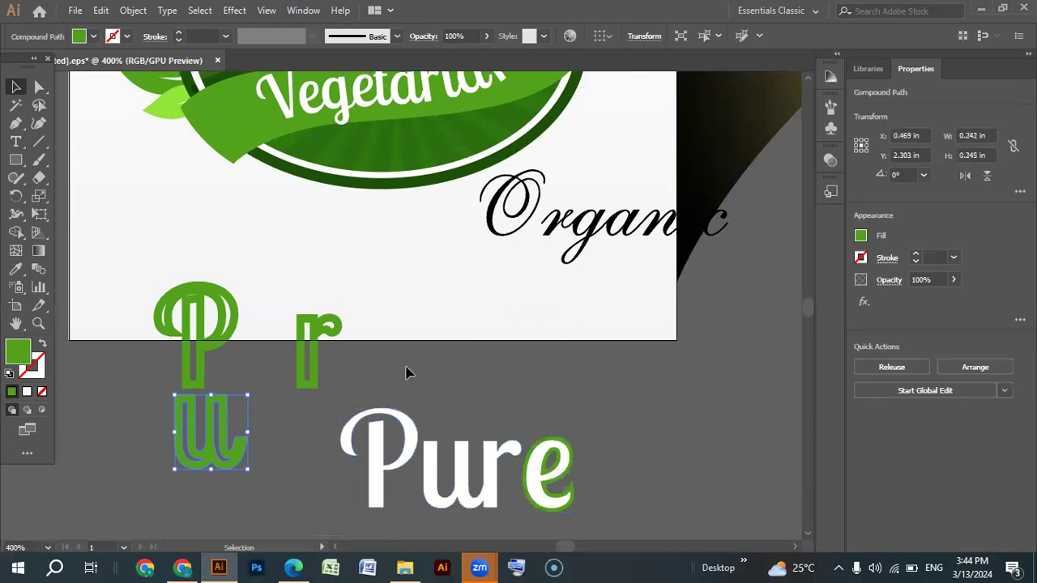
pyautogui.scroll(-3, 408, 373)
pyautogui.moveTo(579, 411); pyautogui.dragTo(292, 405)
pyautogui.rightClick(674, 432)
pyautogui.click(697, 289)
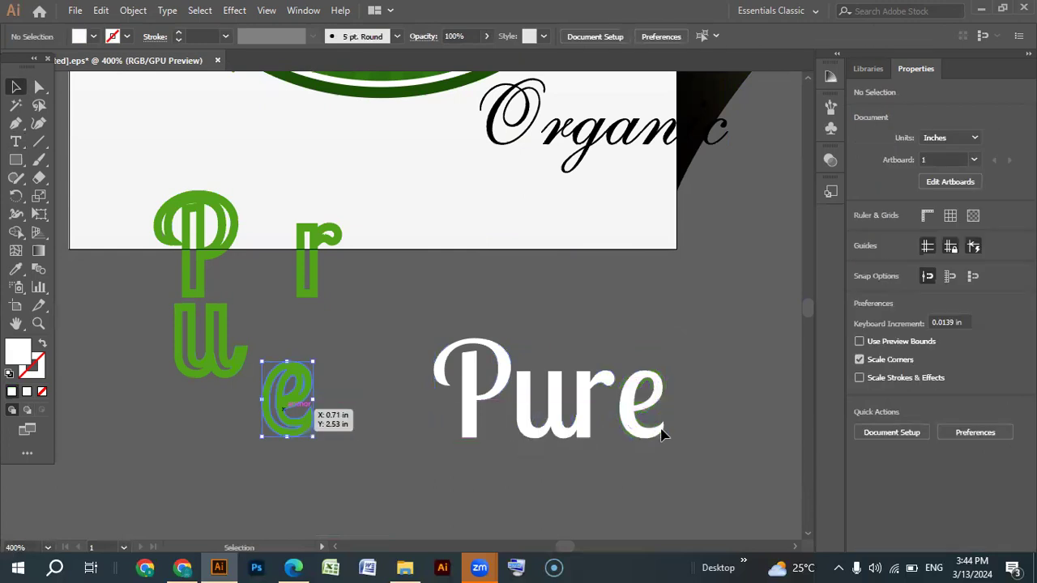
# Move the white Pure lettering slightly up and left, closer to the separated green letter outlines.
pyautogui.click(595, 427)
pyautogui.moveTo(596, 423); pyautogui.dragTo(545, 403)
pyautogui.click(680, 348)
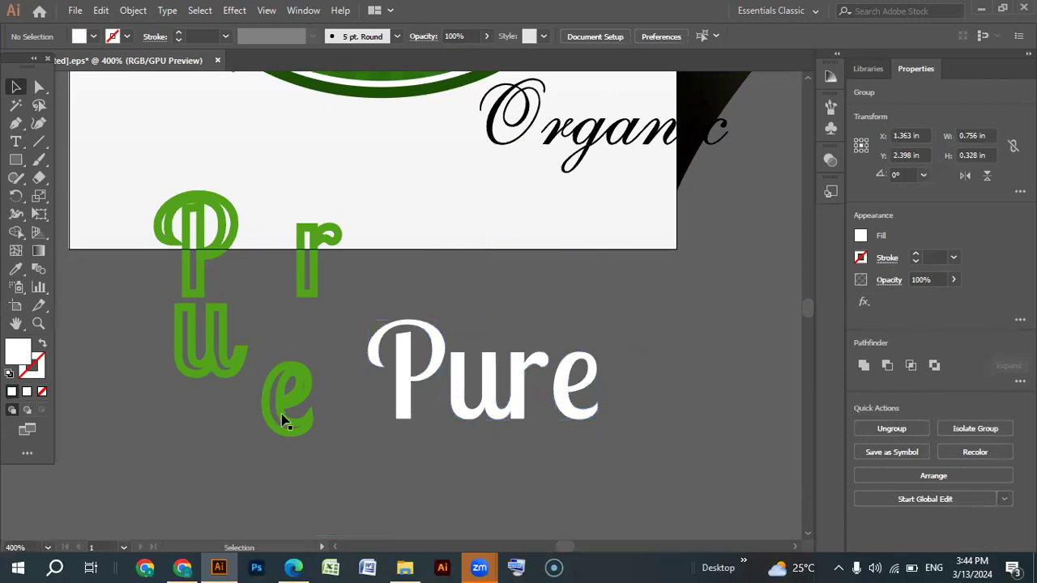
pyautogui.click(278, 406)
pyautogui.click(221, 370)
pyautogui.click(203, 263)
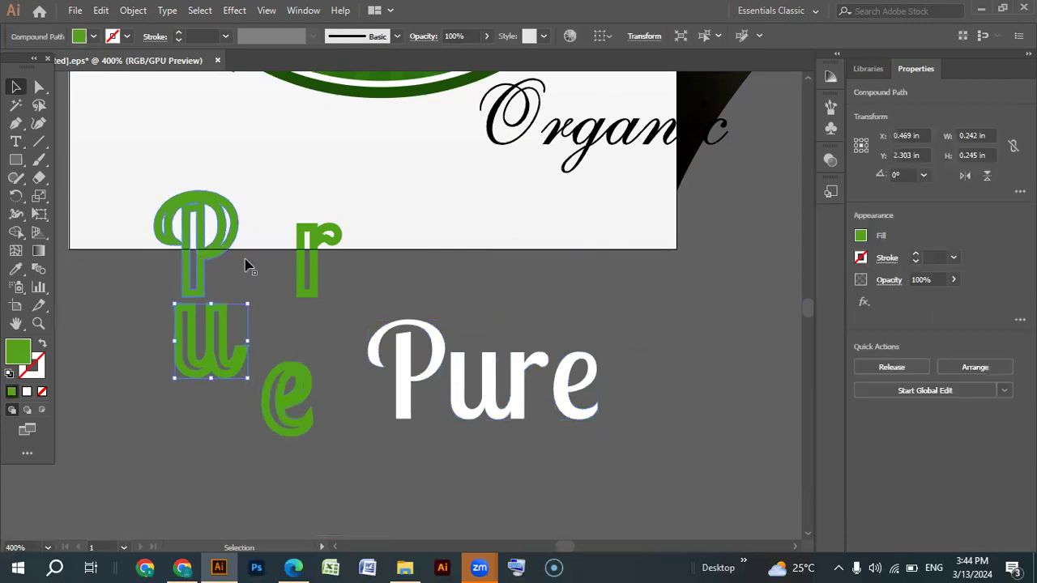
pyautogui.click(414, 409)
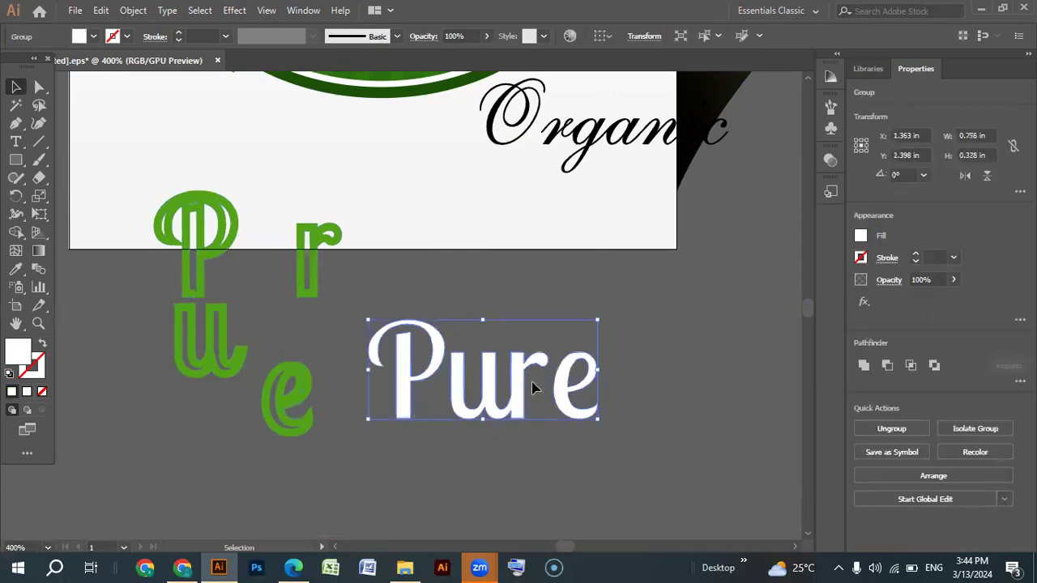
# Change the Organic text's fill to white and move it onto the badge's dark green oval above the Vegetarian ribbon.
pyautogui.scroll(2, 533, 386)
pyautogui.scroll(2, 547, 243)
pyautogui.moveTo(516, 312); pyautogui.dragTo(419, 343)
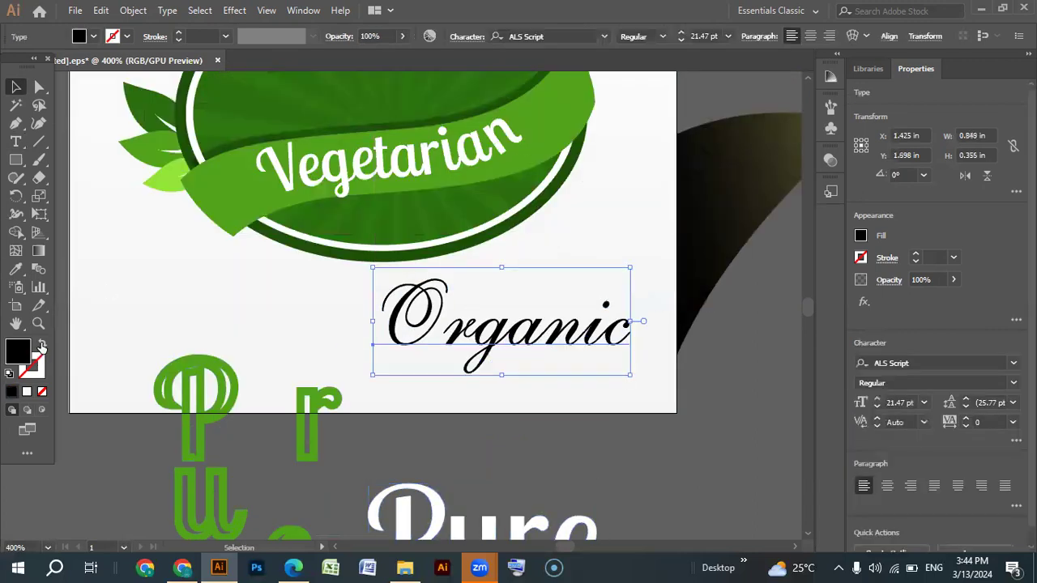
pyautogui.click(92, 36)
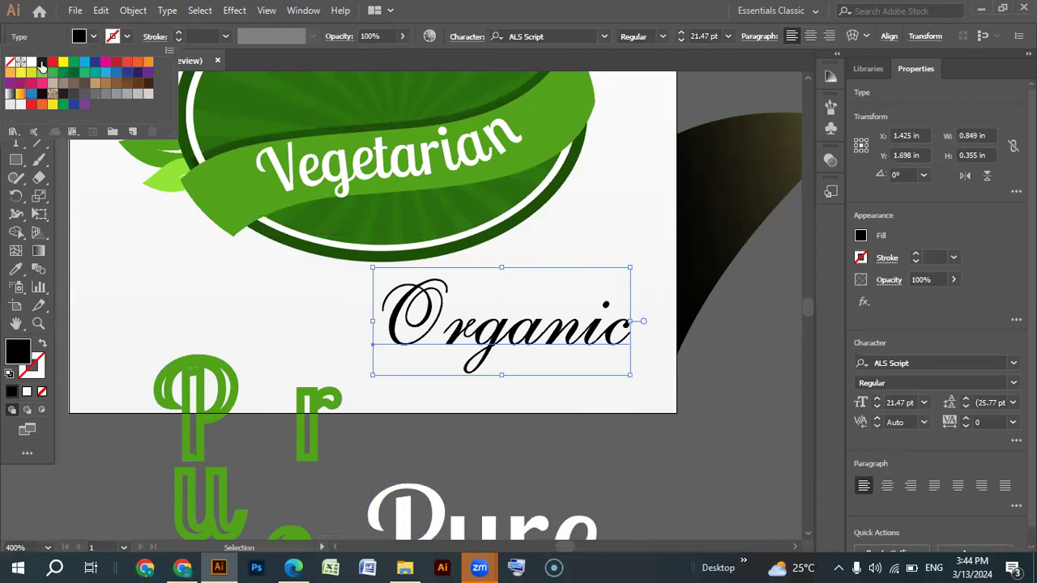
pyautogui.click(31, 63)
pyautogui.scroll(3, 428, 347)
pyautogui.moveTo(486, 424); pyautogui.dragTo(354, 194)
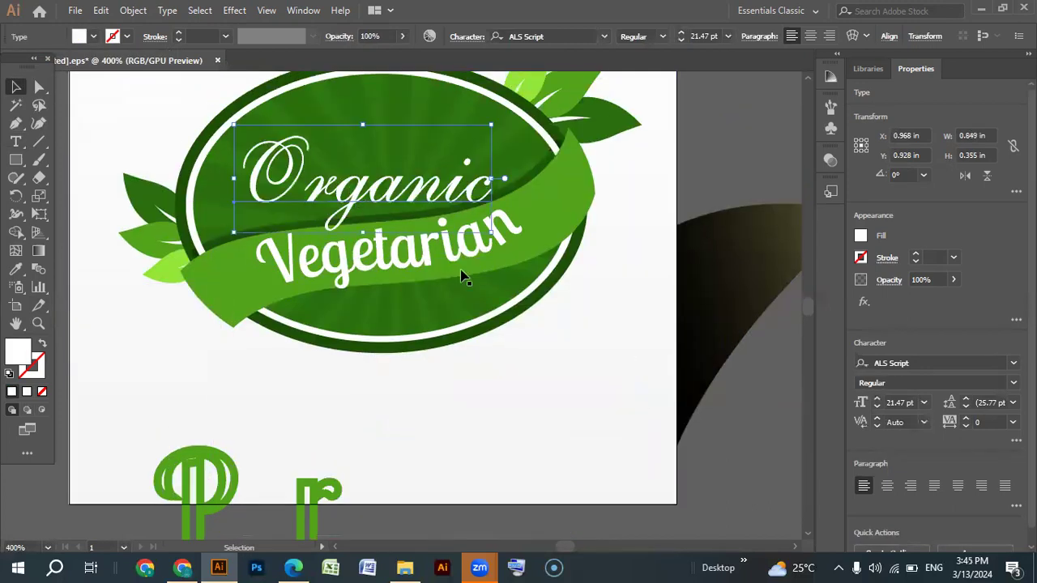
pyautogui.click(454, 200)
# Warp the Organic text with a horizontal Arc envelope at 22% bend.
pyautogui.click(867, 36)
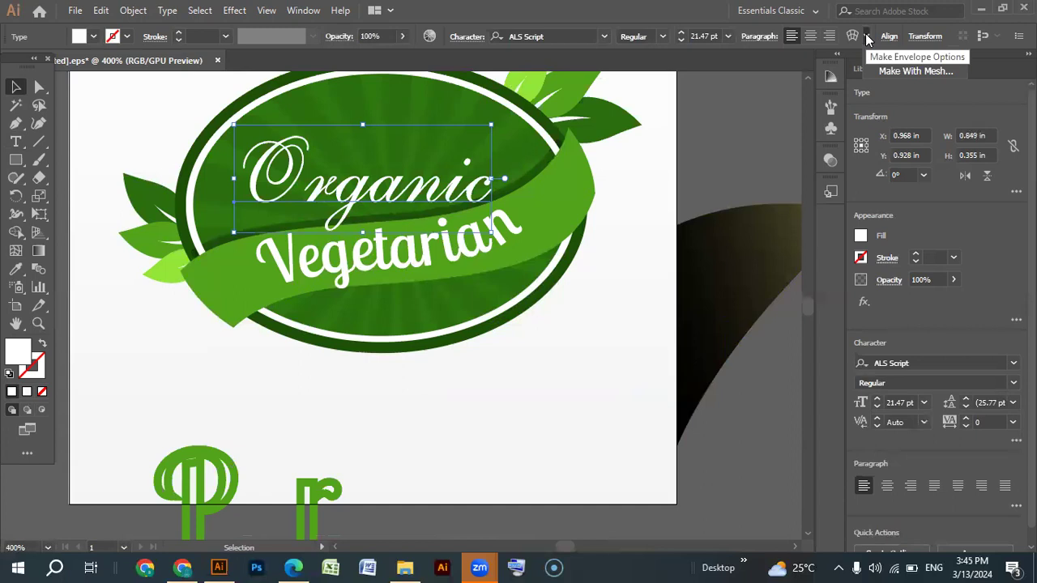
pyautogui.click(863, 38)
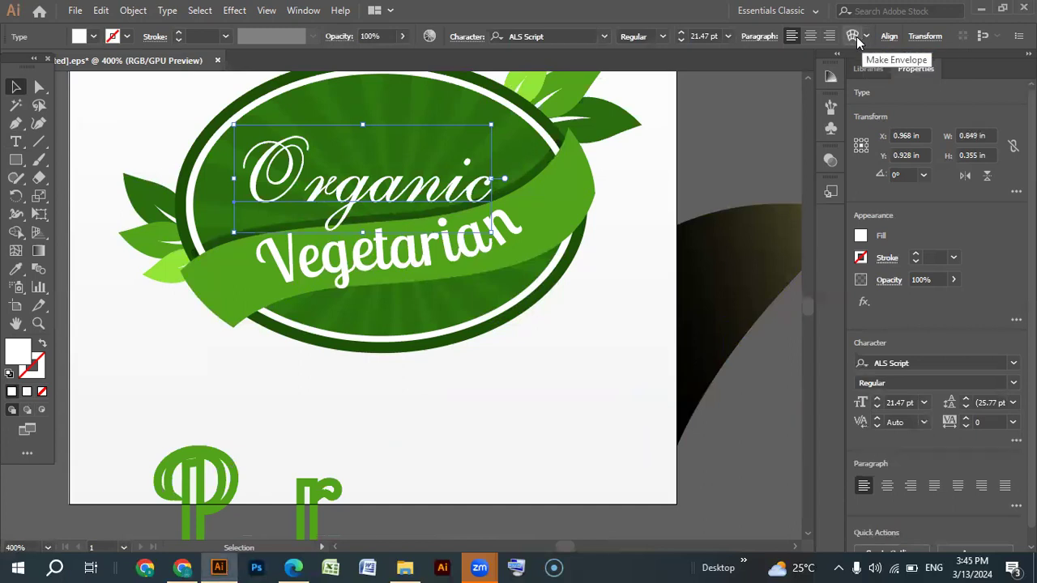
pyautogui.click(867, 36)
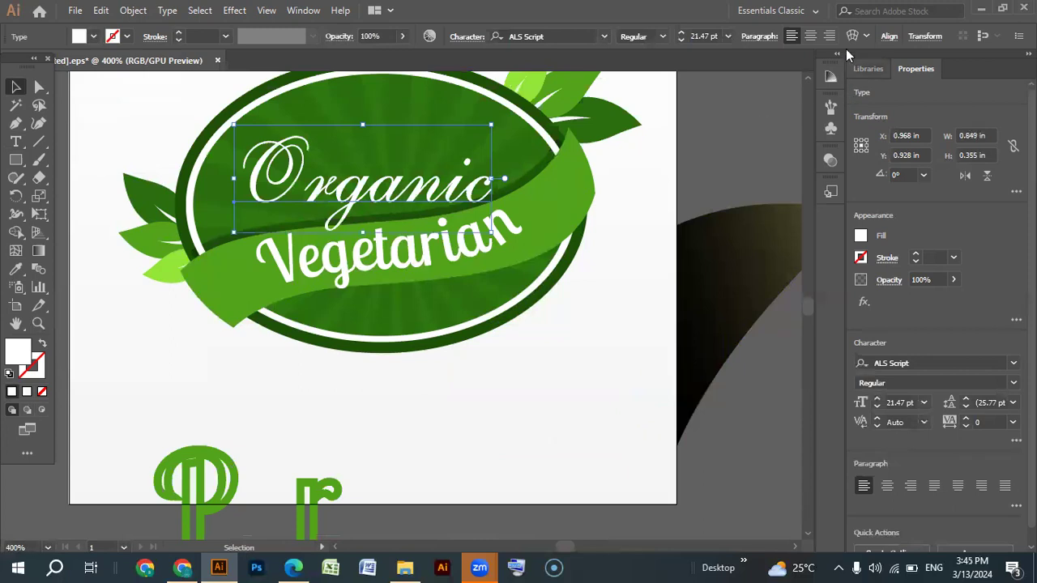
pyautogui.click(851, 38)
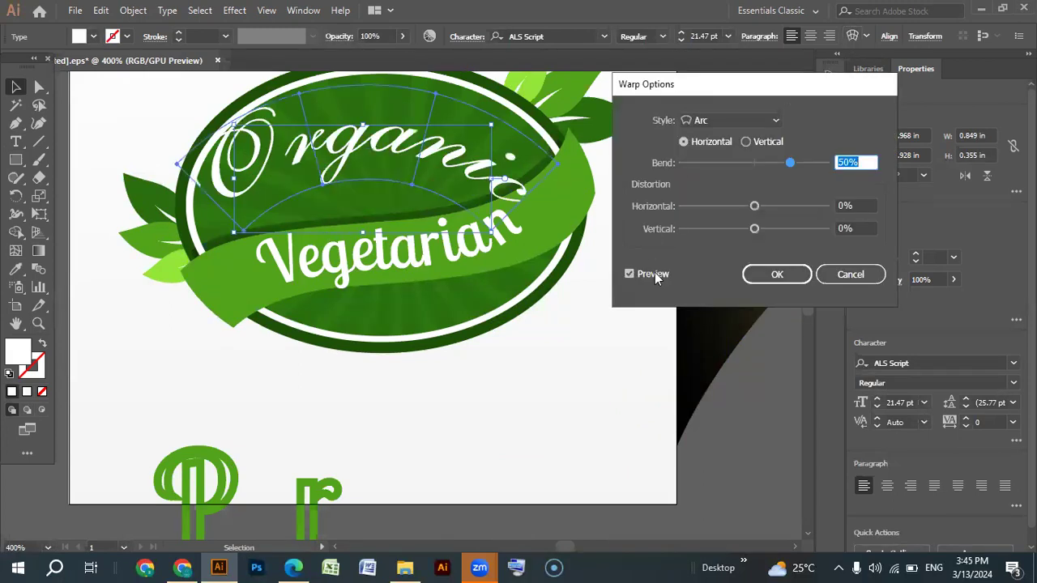
pyautogui.moveTo(791, 164); pyautogui.dragTo(771, 168)
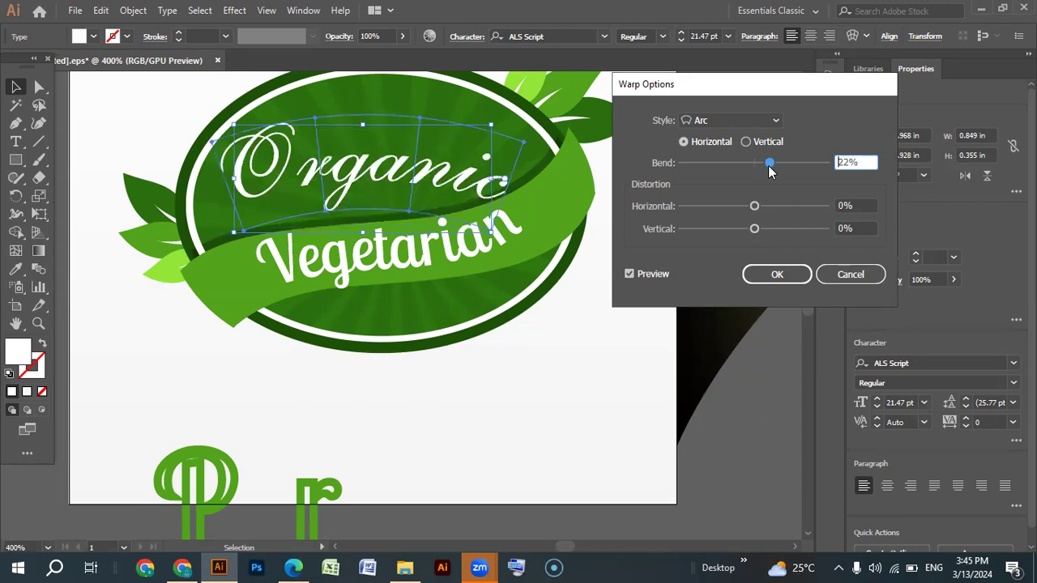
pyautogui.click(784, 274)
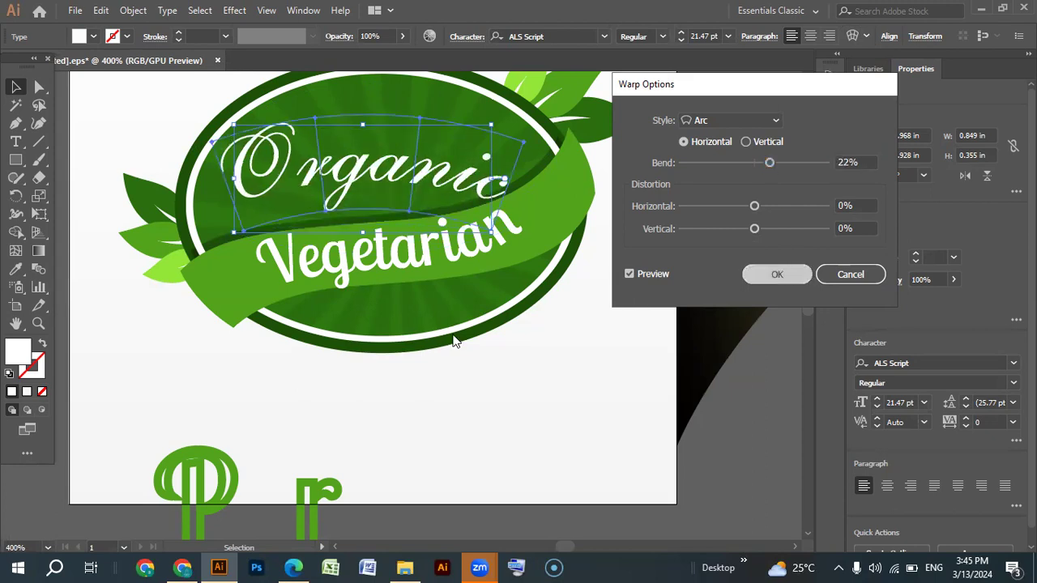
# Rotate the warped Organic text slightly counterclockwise to follow the slope of the ribbon.
pyautogui.click(332, 182)
pyautogui.click(497, 174)
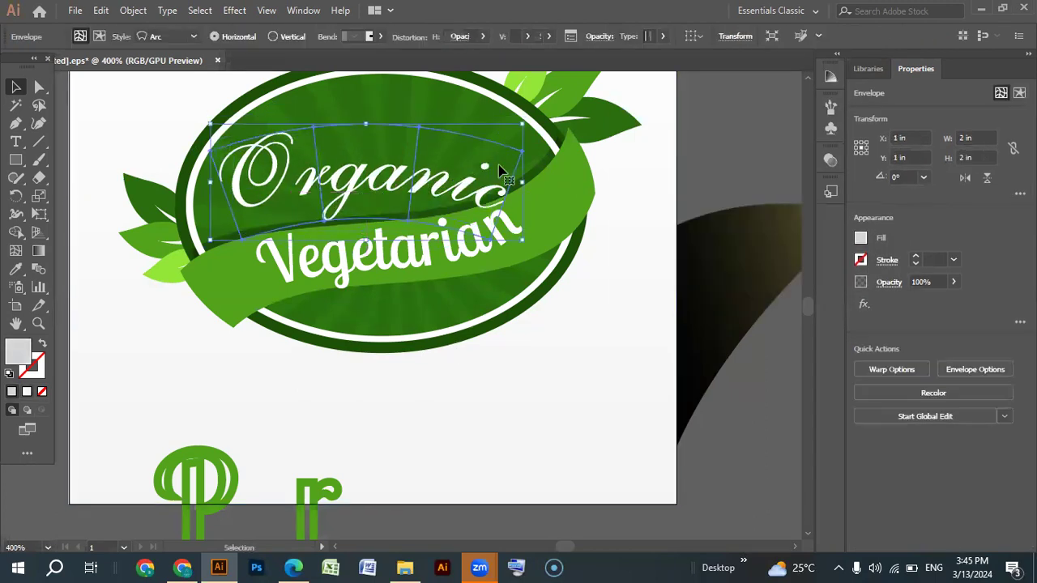
pyautogui.moveTo(521, 242); pyautogui.dragTo(551, 229)
pyautogui.click(528, 334)
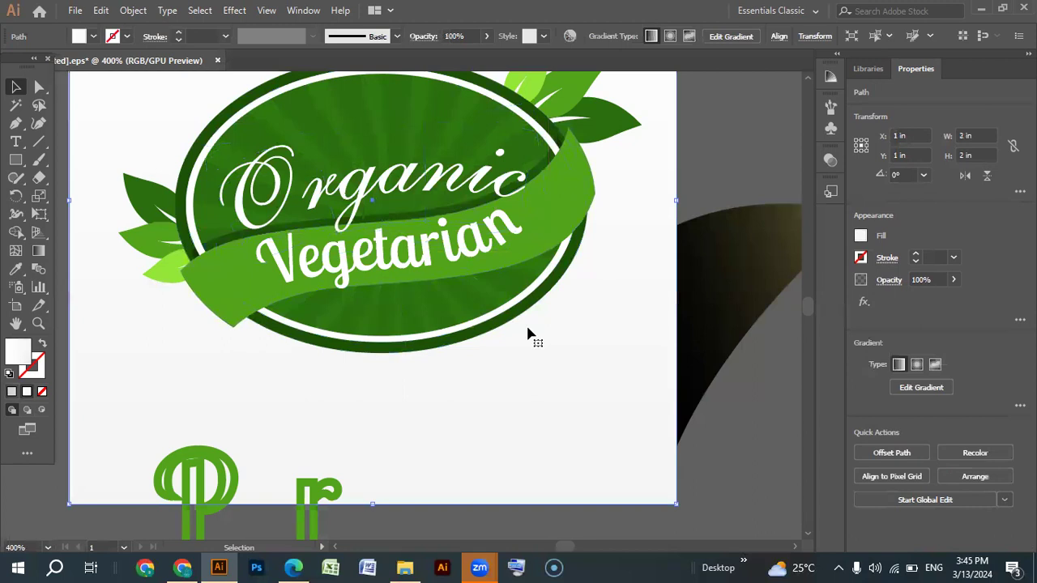
pyautogui.hotkey('ctrl', '-')
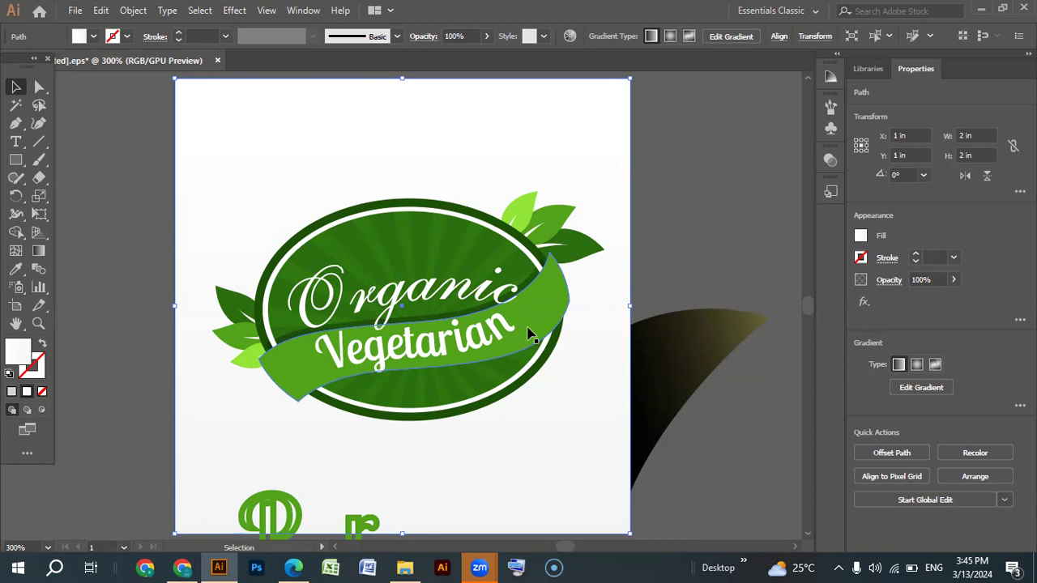
pyautogui.hotkey('ctrl', '+')
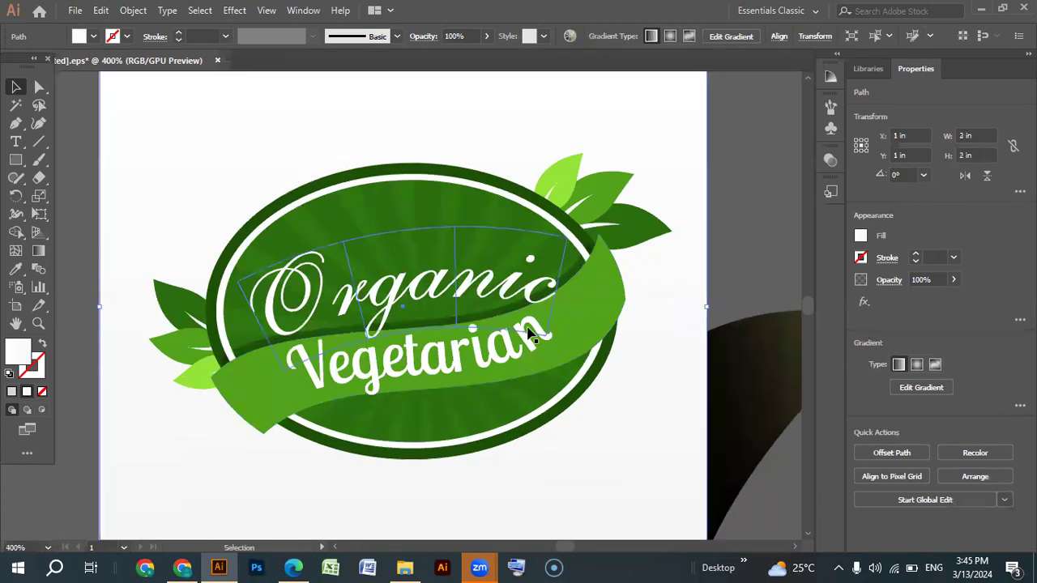
# Duplicate the green ribbon behind the Vegetarian lettering and place the copy below the badge.
pyautogui.click(16, 87)
pyautogui.scroll(-3, 577, 243)
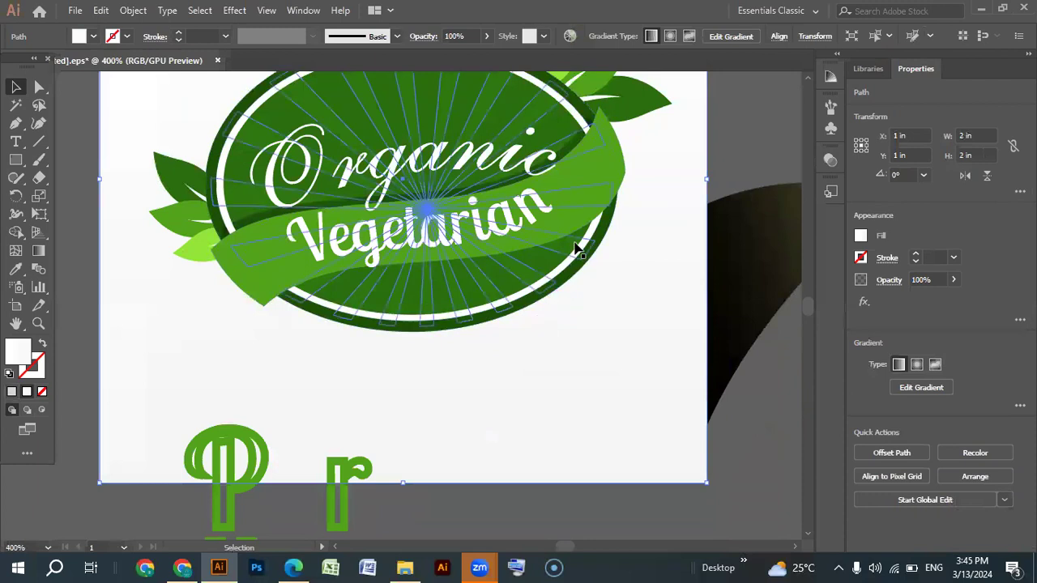
pyautogui.click(577, 212)
pyautogui.scroll(-3, 576, 212)
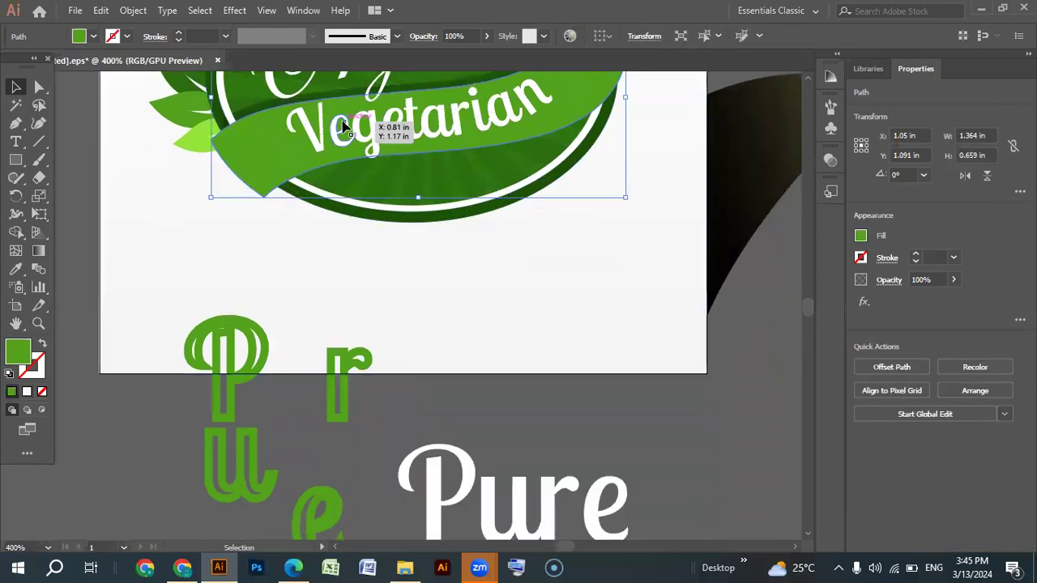
pyautogui.scroll(1, 555, 227)
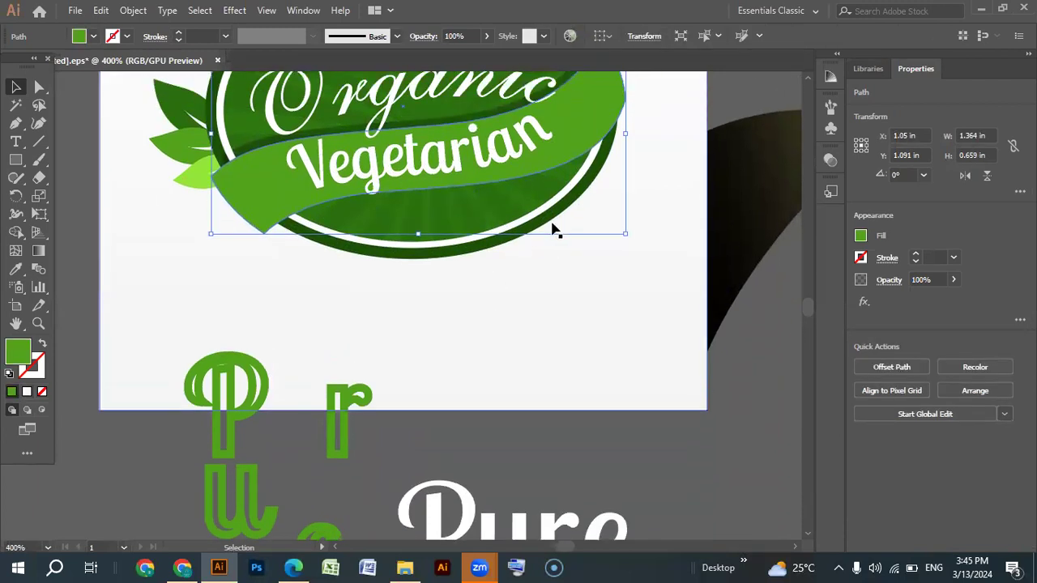
pyautogui.click(579, 143)
pyautogui.moveTo(577, 140); pyautogui.dragTo(637, 343)
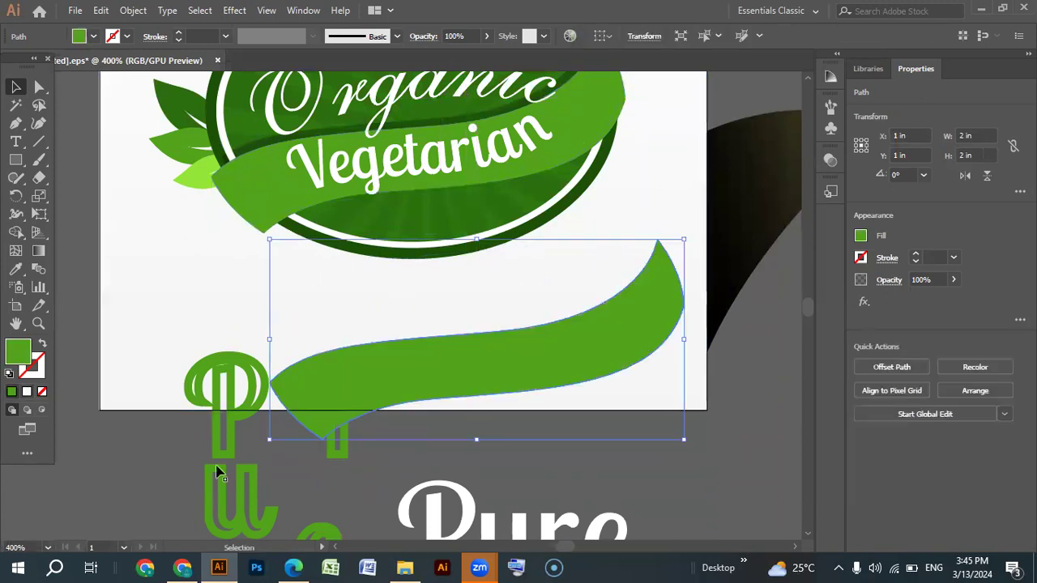
# Delete the pale gradient background rectangle and the dark shape beside the artboard.
pyautogui.scroll(-3, 192, 403)
pyautogui.moveTo(224, 301); pyautogui.dragTo(499, 253)
pyautogui.press('Delete')
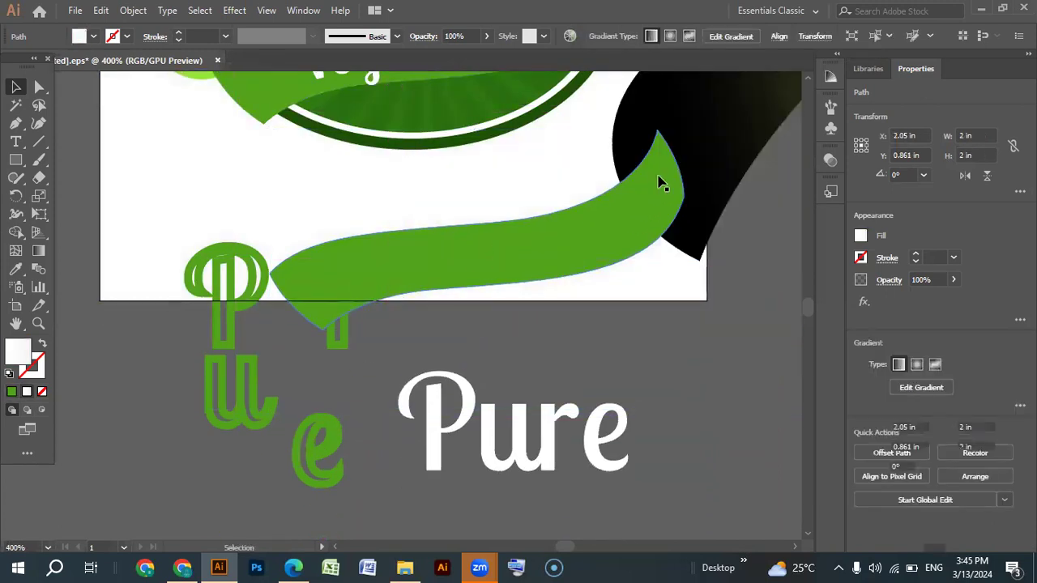
pyautogui.hotkey('ctrl', 'shift', 'a')
pyautogui.press('Delete')
# Move the ribbon copy aside, delete the white and green Pure letters, and place the ribbon copy across the artboard's lower edge.
pyautogui.moveTo(384, 271); pyautogui.dragTo(572, 215)
pyautogui.moveTo(146, 280); pyautogui.dragTo(409, 496)
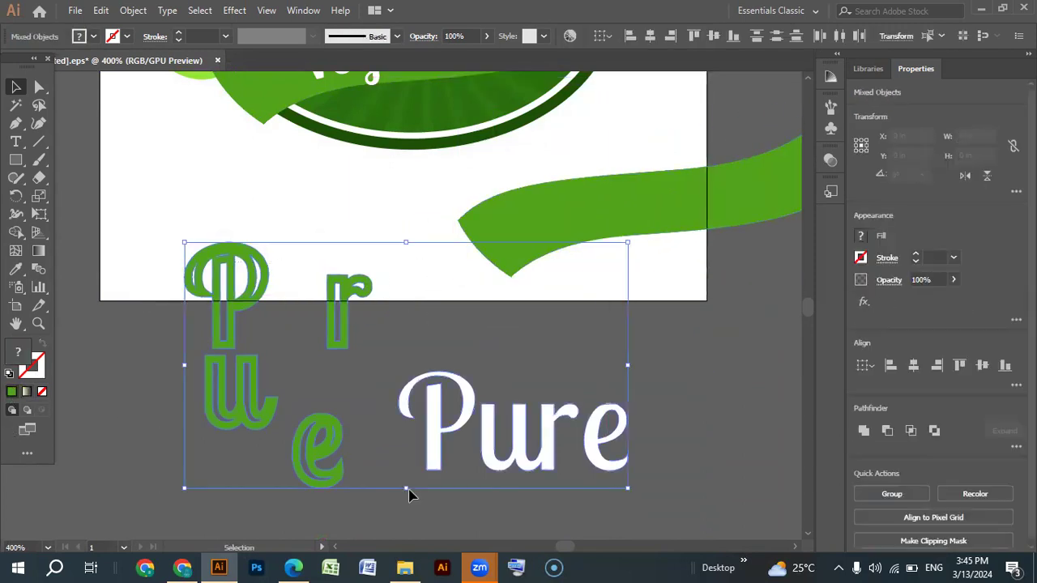
pyautogui.press('Delete')
pyautogui.moveTo(611, 225); pyautogui.dragTo(322, 324)
# Add a text object reading "Food" between the badge and the ribbon copy.
pyautogui.scroll(3, 321, 324)
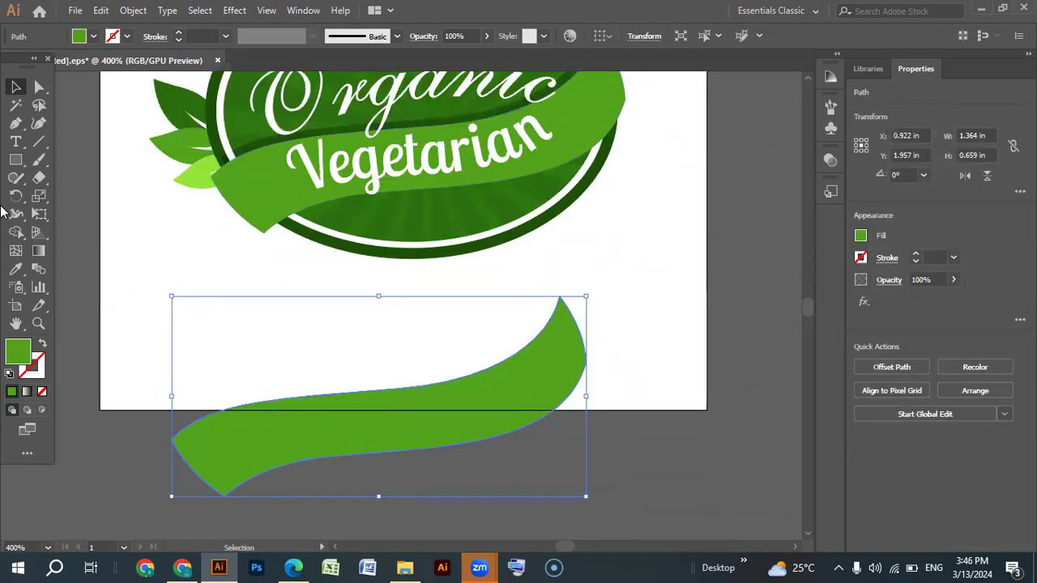
pyautogui.click(15, 141)
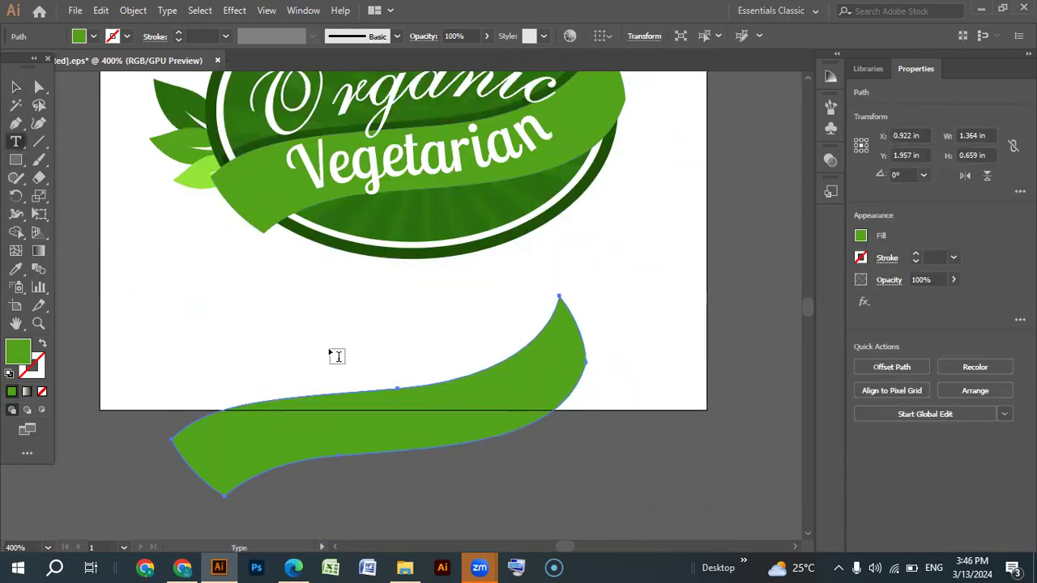
pyautogui.click(282, 350)
pyautogui.press('BackSpace')
pyautogui.write('F')
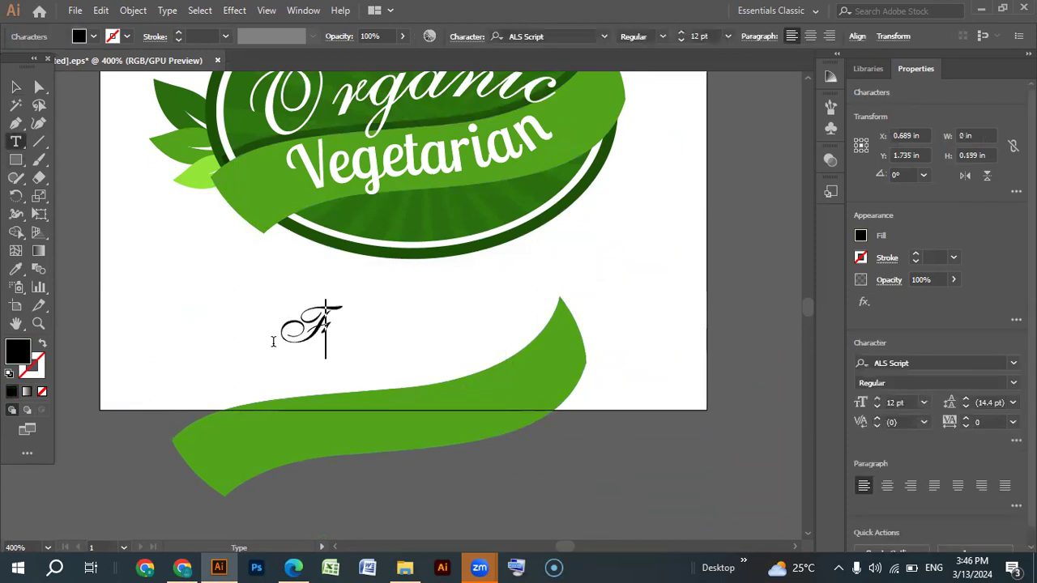
pyautogui.write('ood')
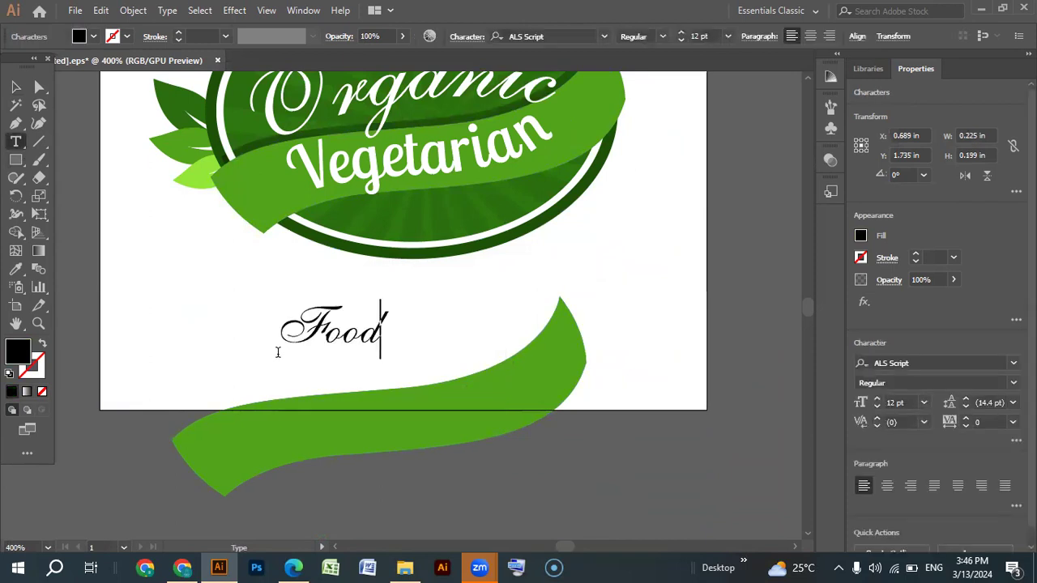
pyautogui.press('Escape')
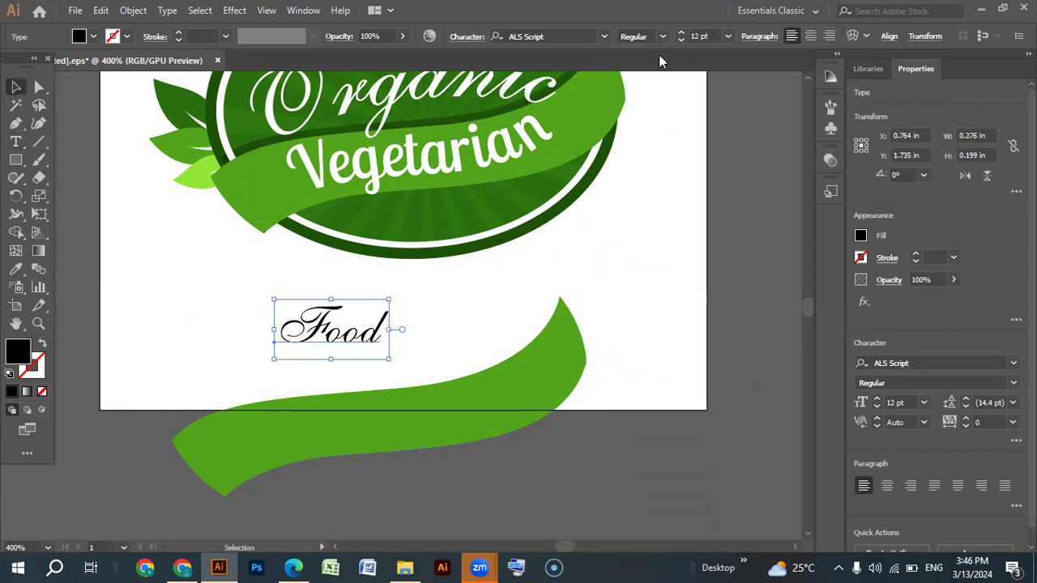
# Set the Food text's font to Aguafina Script Regular, enlarge it to about 20.3 pt and move it onto the ribbon copy.
pyautogui.click(603, 37)
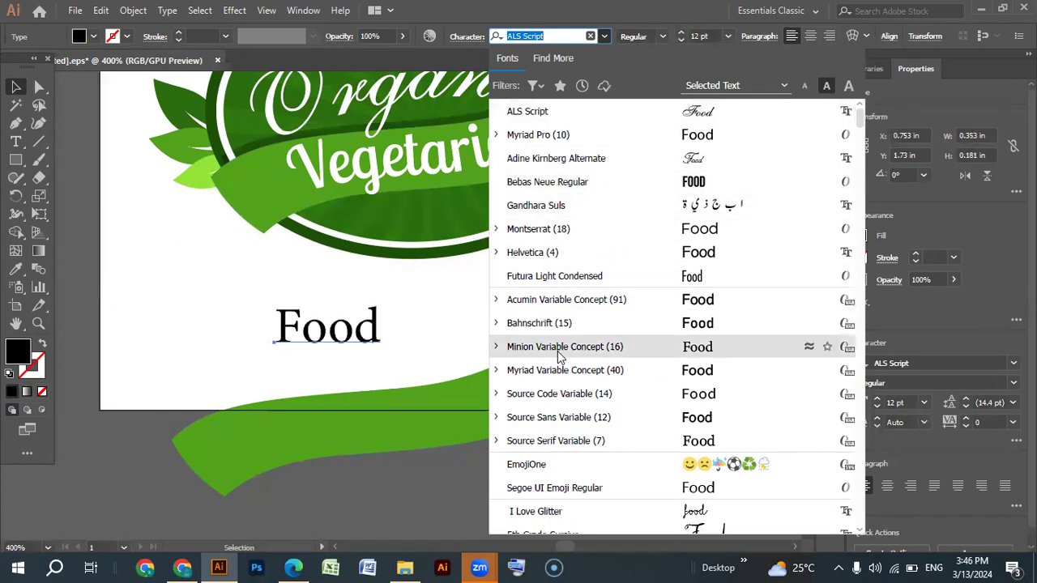
pyautogui.scroll(-3, 551, 418)
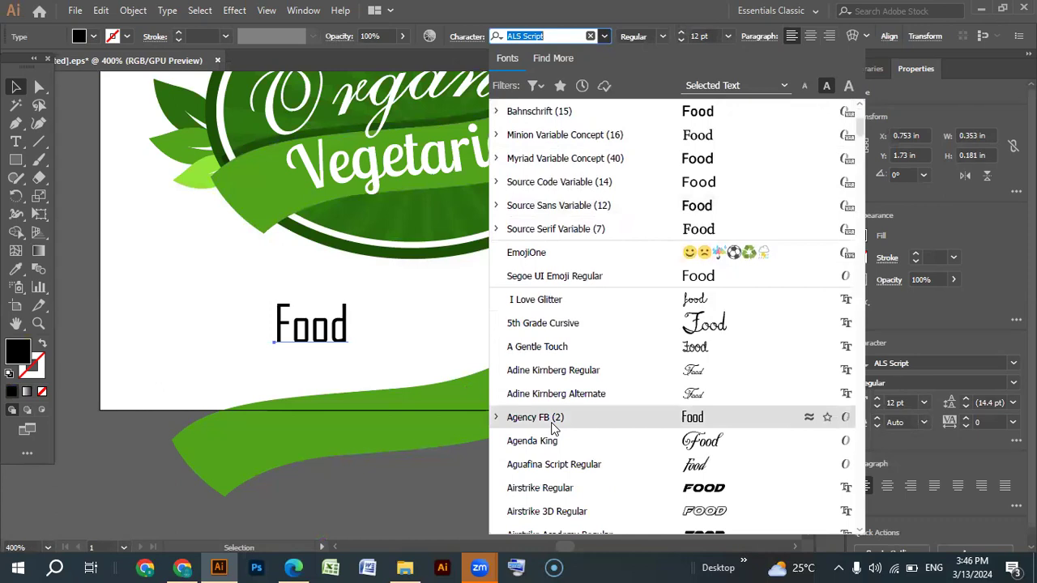
pyautogui.click(549, 465)
pyautogui.moveTo(362, 367); pyautogui.dragTo(428, 423)
pyautogui.moveTo(375, 384); pyautogui.dragTo(403, 436)
# Bring the ribbon copy in front of the Food text and adjust its position over the lettering.
pyautogui.moveTo(530, 417); pyautogui.dragTo(528, 401)
pyautogui.click(149, 286)
pyautogui.click(362, 432)
pyautogui.click(251, 424)
pyautogui.rightClick(254, 425)
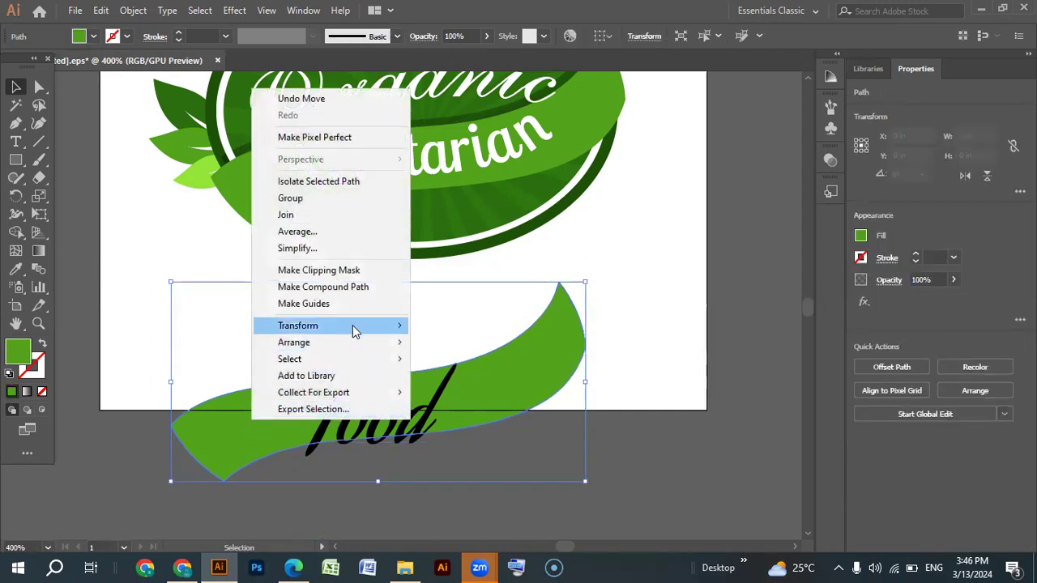
pyautogui.moveTo(349, 340)
pyautogui.click(454, 350)
pyautogui.click(607, 430)
pyautogui.moveTo(478, 389); pyautogui.dragTo(472, 397)
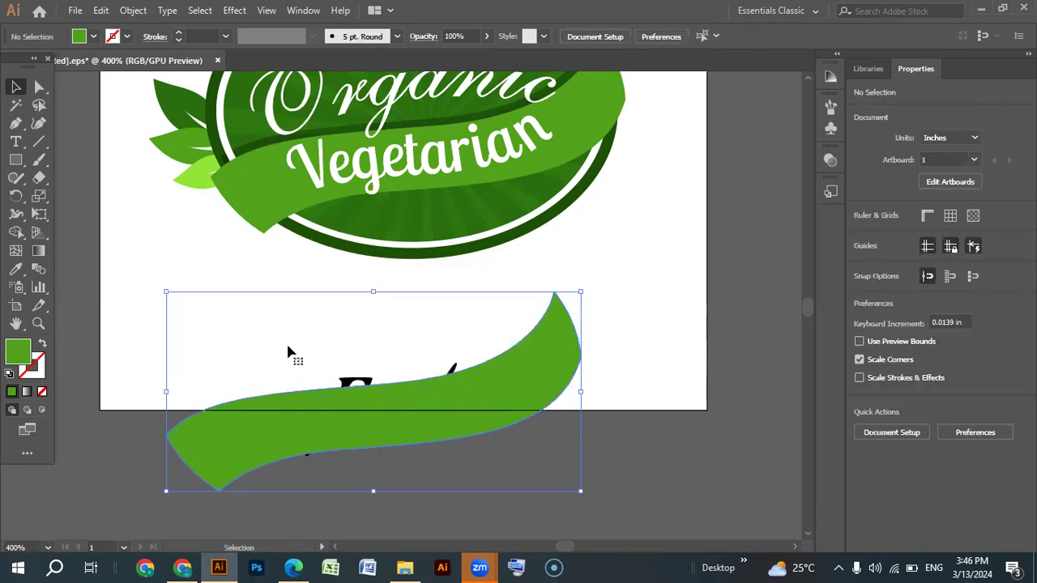
pyautogui.click(160, 233)
# Change the Food text's fill to white.
pyautogui.click(357, 384)
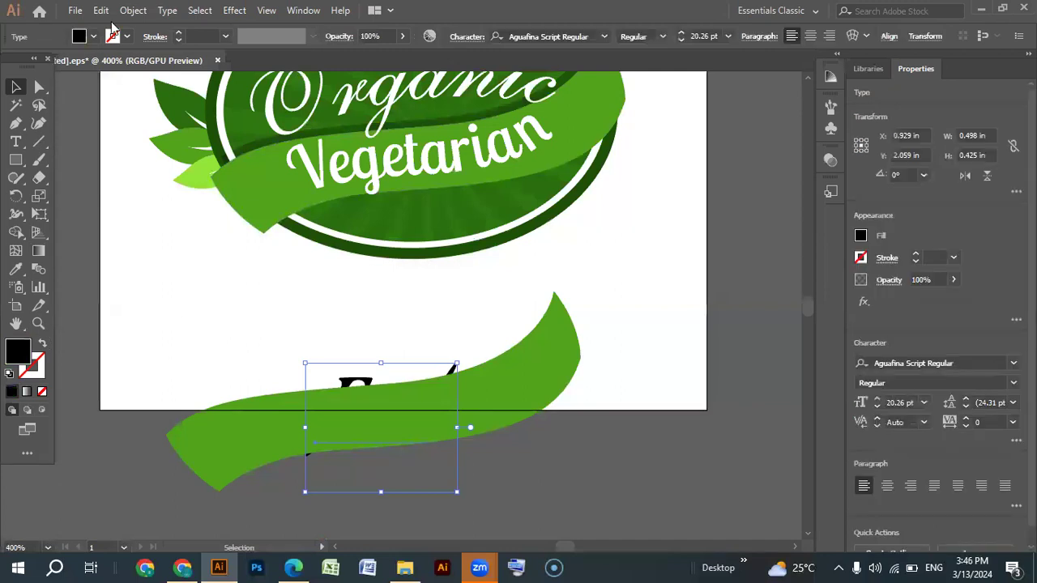
pyautogui.click(92, 37)
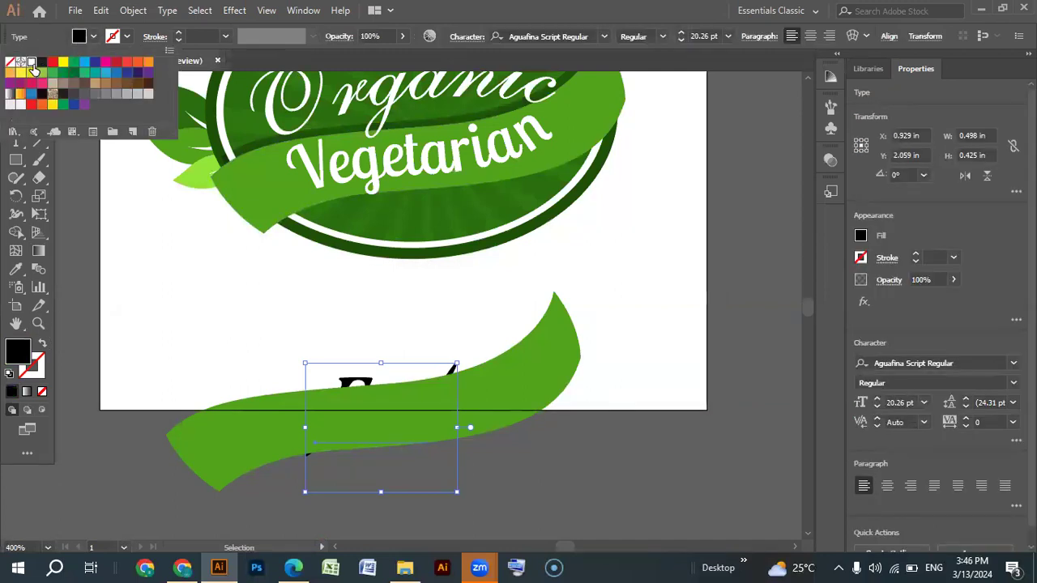
pyautogui.click(32, 63)
# Try to envelope-distort the Food text using the ribbon copy as the top object.
pyautogui.click(277, 348)
pyautogui.moveTo(268, 348); pyautogui.dragTo(472, 458)
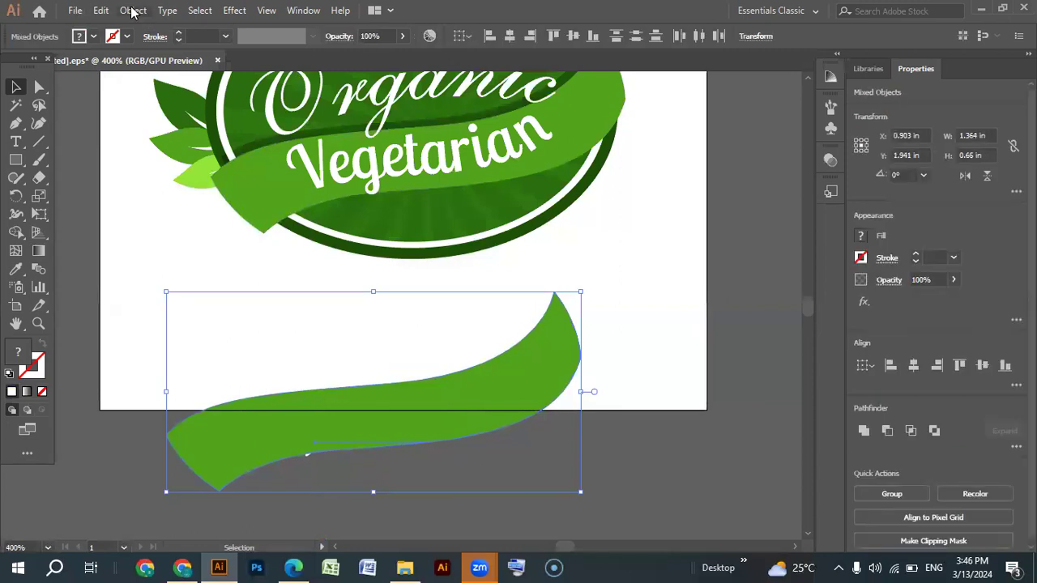
pyautogui.click(133, 10)
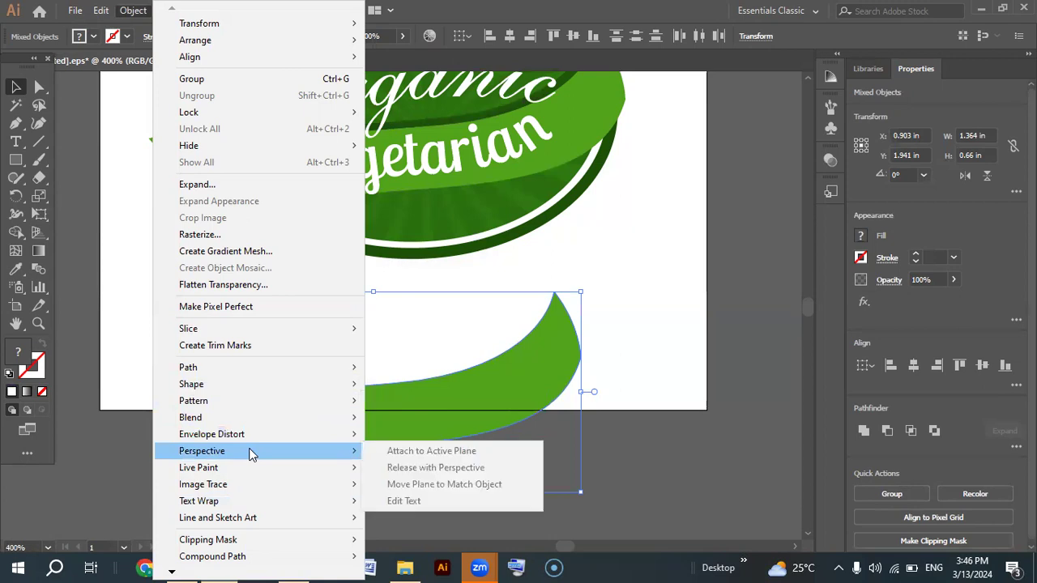
pyautogui.moveTo(254, 436)
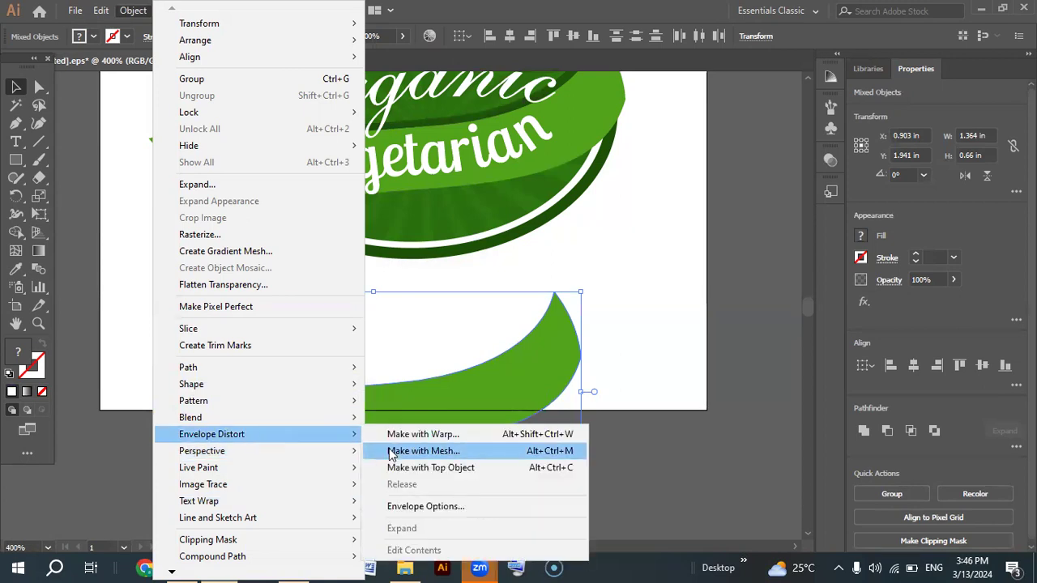
pyautogui.click(427, 470)
# Move the Vegetarian lettering off the badge and place the ribbon-shaped Food text on the badge's ribbon.
pyautogui.moveTo(406, 455); pyautogui.dragTo(465, 365)
pyautogui.moveTo(357, 170); pyautogui.dragTo(509, 468)
pyautogui.moveTo(289, 404); pyautogui.dragTo(266, 239)
pyautogui.hotkey('ctrl', 'alt', 'c')
pyautogui.click(403, 315)
pyautogui.scroll(3, 403, 315)
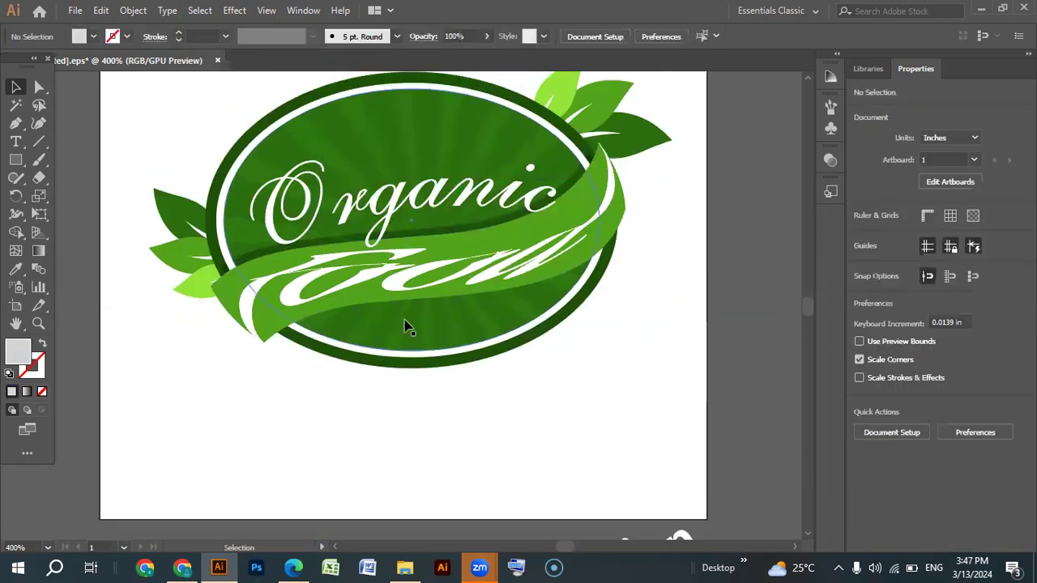
pyautogui.scroll(1, 408, 325)
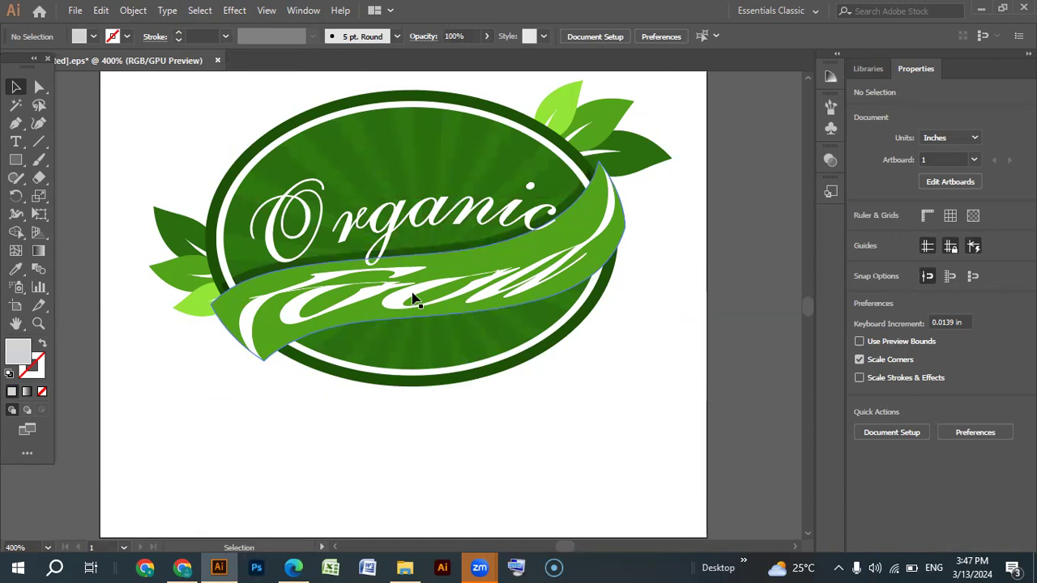
# Undo the placement on the badge and the envelope distortion of the Food text.
pyautogui.hotkey('ctrl', 'z')
pyautogui.hotkey('ctrl', 'z')
pyautogui.hotkey('ctrl', 'z')
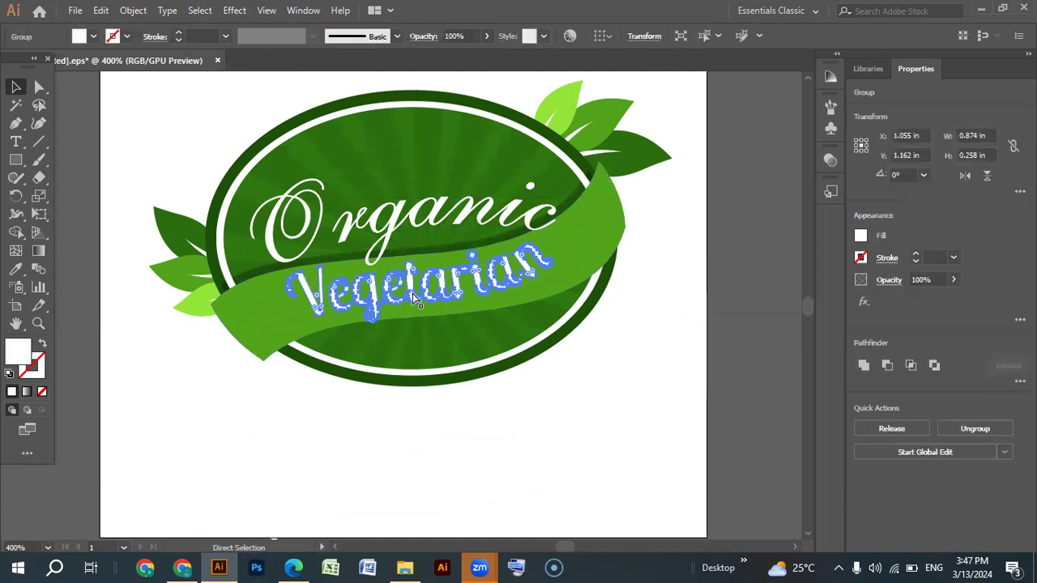
pyautogui.hotkey('ctrl', 'z')
pyautogui.scroll(-5, 462, 319)
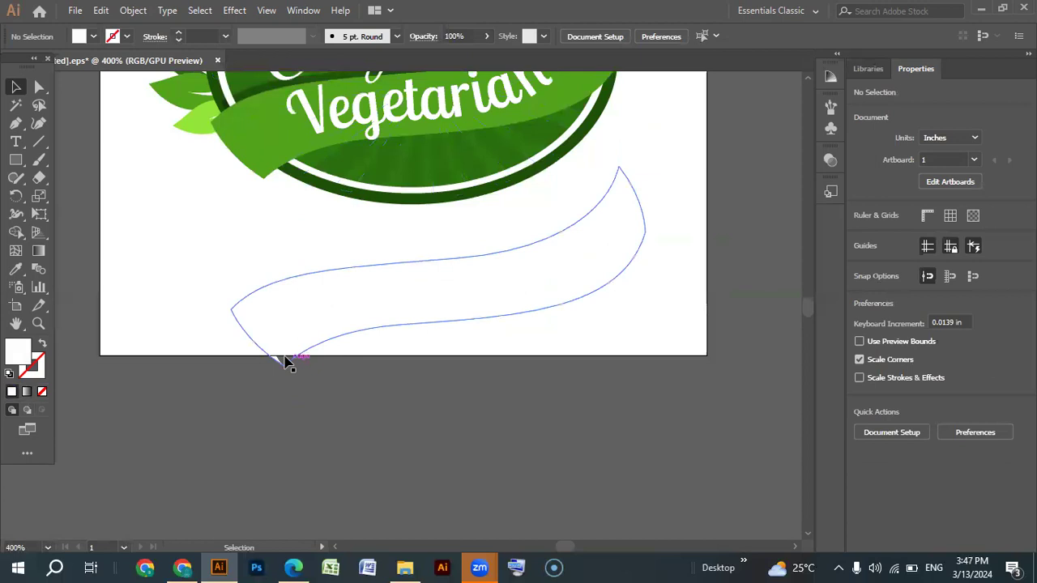
pyautogui.click(308, 341)
pyautogui.hotkey('ctrl', 'z')
pyautogui.hotkey('ctrl', 'z')
pyautogui.hotkey('ctrl', 'z')
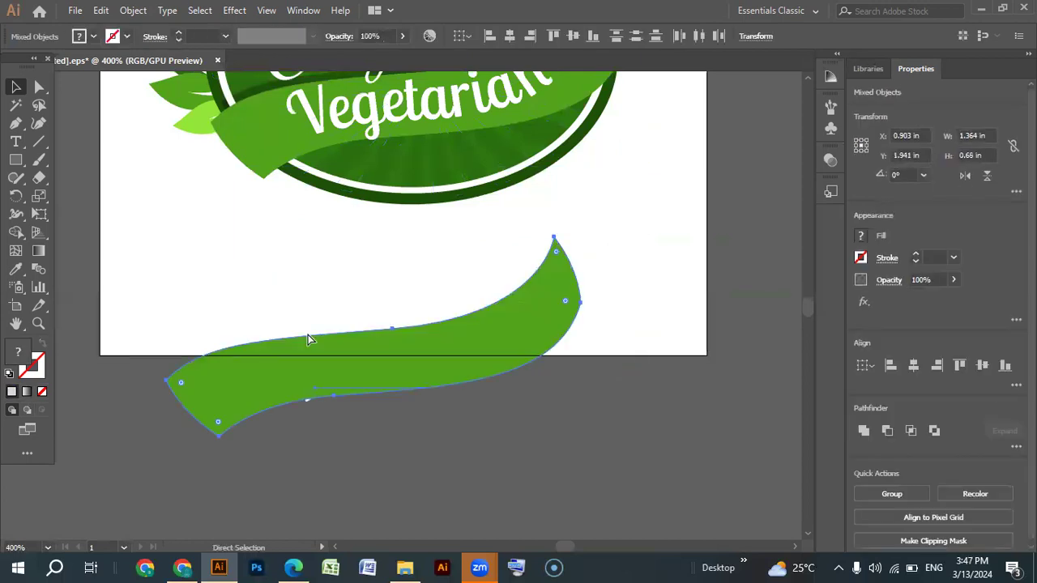
pyautogui.hotkey('ctrl', 'shift', 'a')
# Move the ribbon copy down, clear of the Food text.
pyautogui.moveTo(459, 349); pyautogui.dragTo(502, 469)
pyautogui.click(430, 356)
pyautogui.scroll(3, 521, 271)
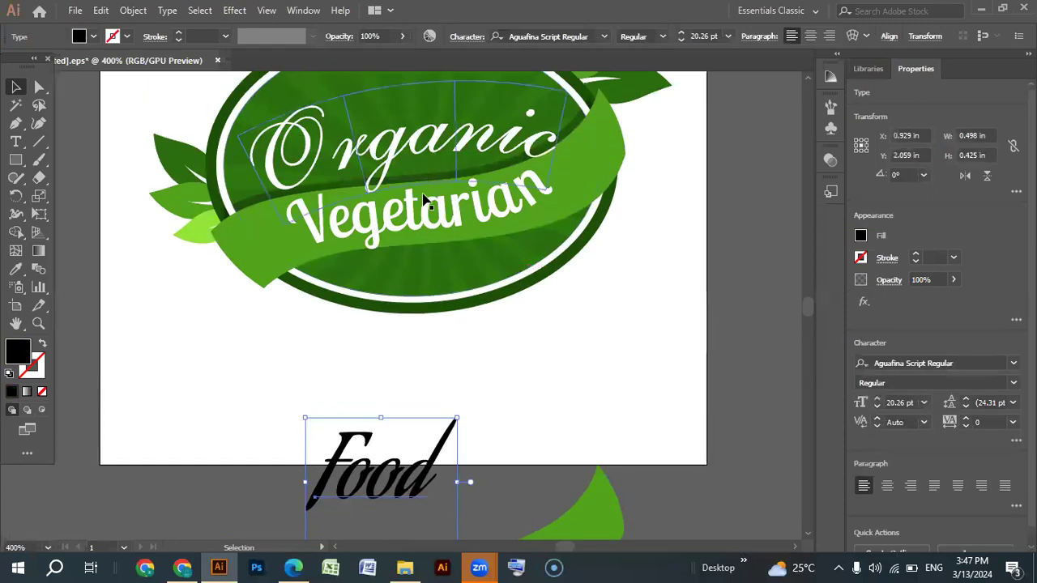
pyautogui.moveTo(438, 221); pyautogui.dragTo(607, 375)
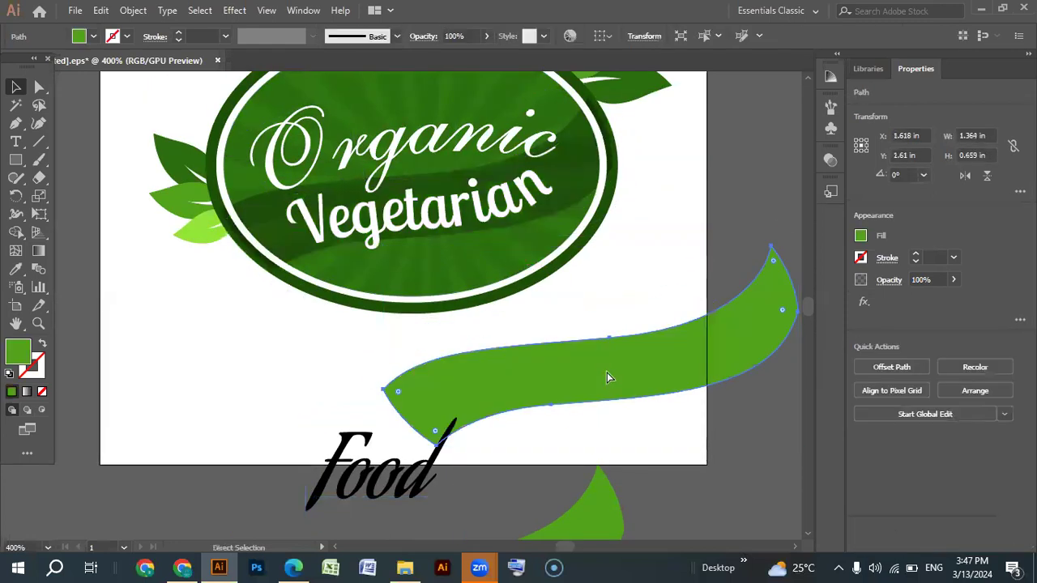
pyautogui.hotkey('ctrl', 'z')
pyautogui.click(243, 333)
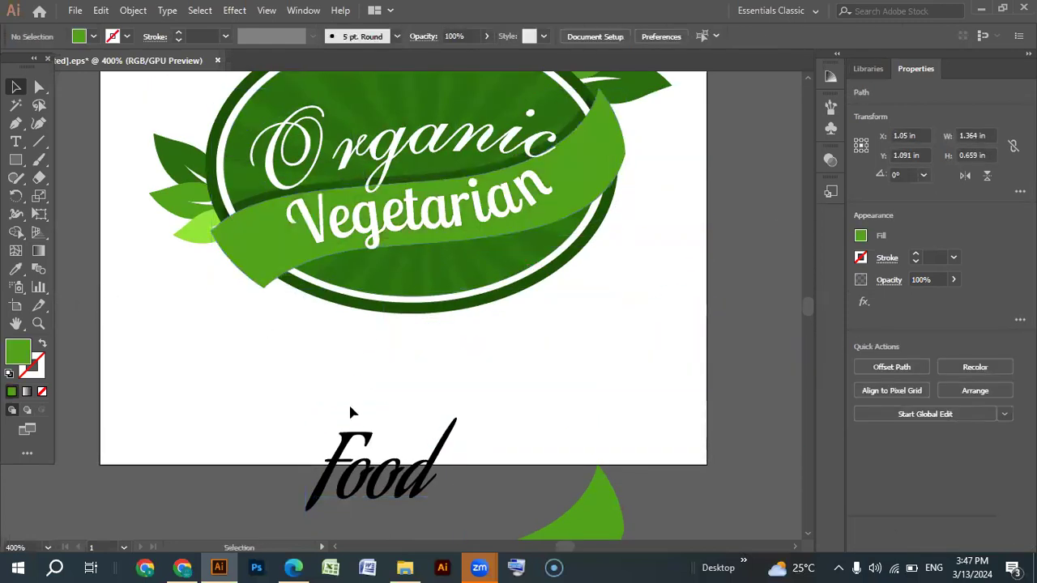
# Set the Food text's fill to white and move it off the artboard beside the ribbon copy.
pyautogui.click(448, 220)
pyautogui.moveTo(408, 473); pyautogui.dragTo(391, 394)
pyautogui.hotkey('shift', 'ctrl', 'g')
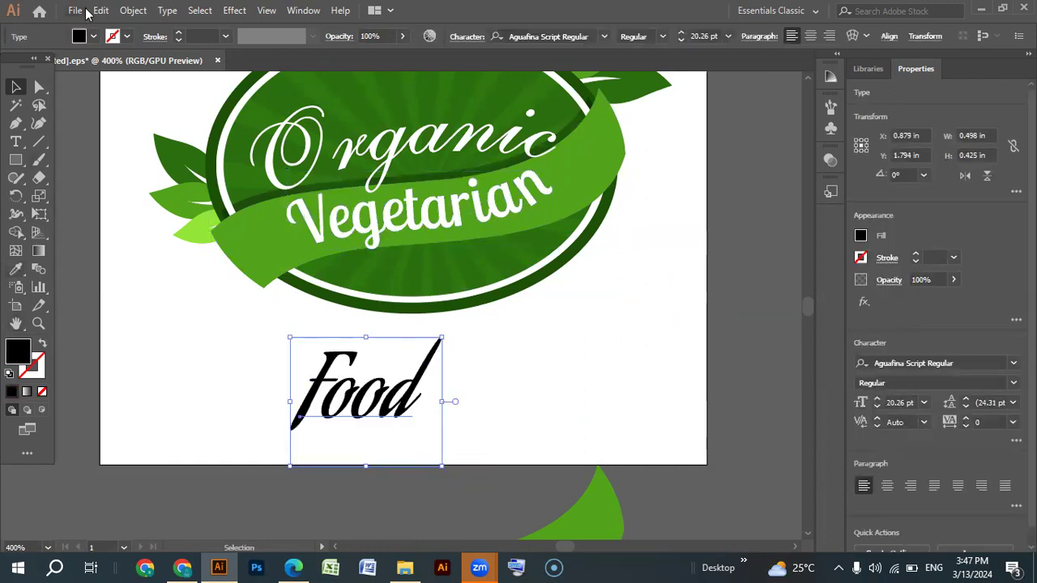
pyautogui.click(92, 40)
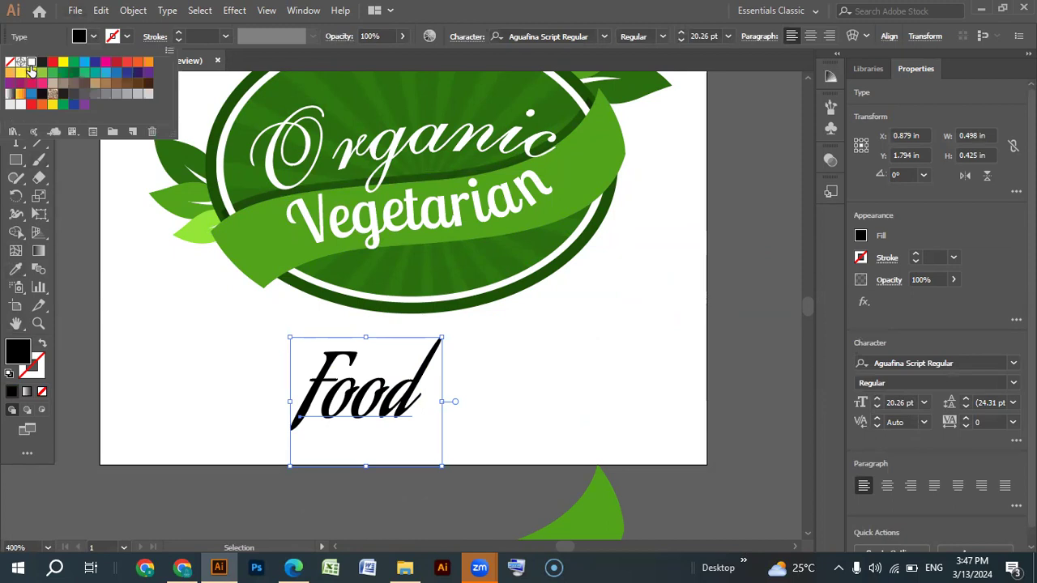
pyautogui.click(31, 61)
pyautogui.click(587, 381)
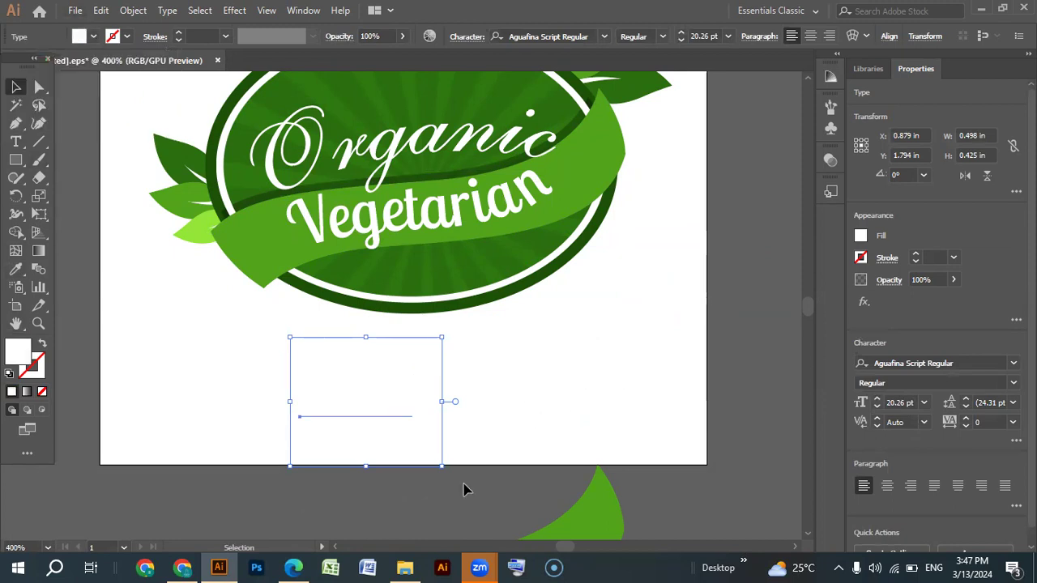
pyautogui.scroll(-3, 466, 489)
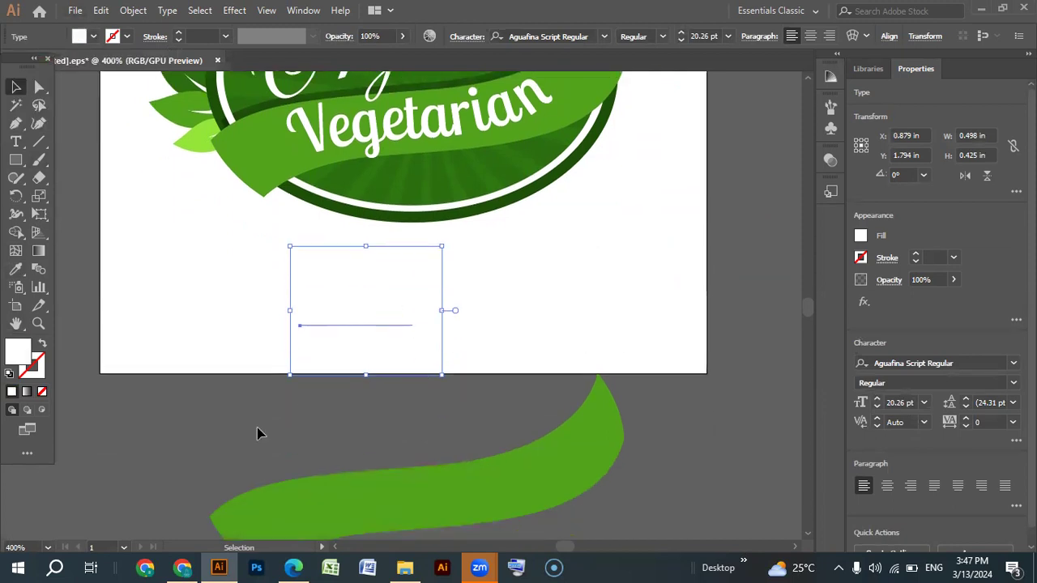
pyautogui.moveTo(375, 326); pyautogui.dragTo(219, 460)
pyautogui.click(852, 35)
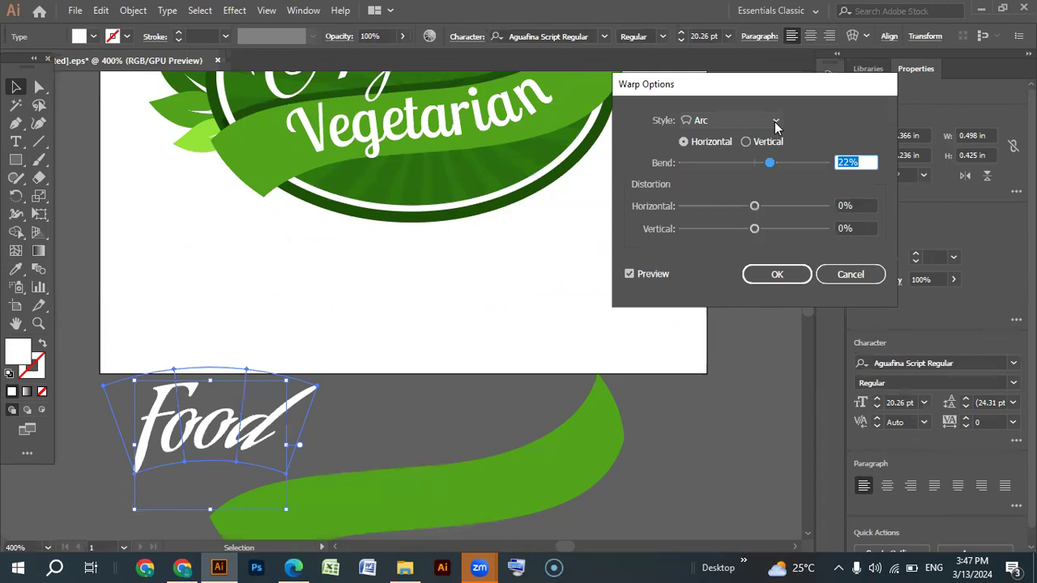
pyautogui.click(778, 120)
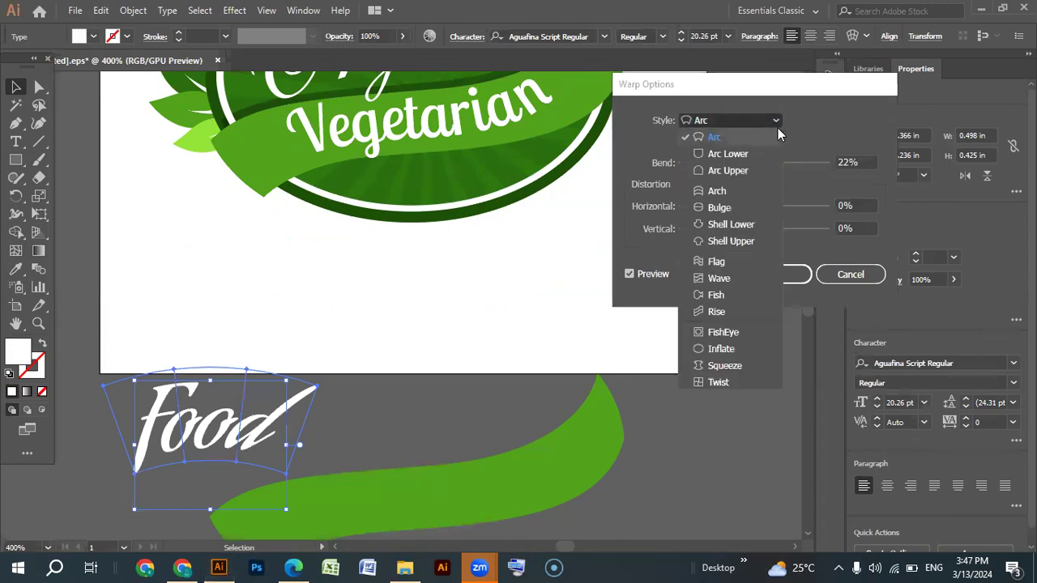
pyautogui.click(730, 168)
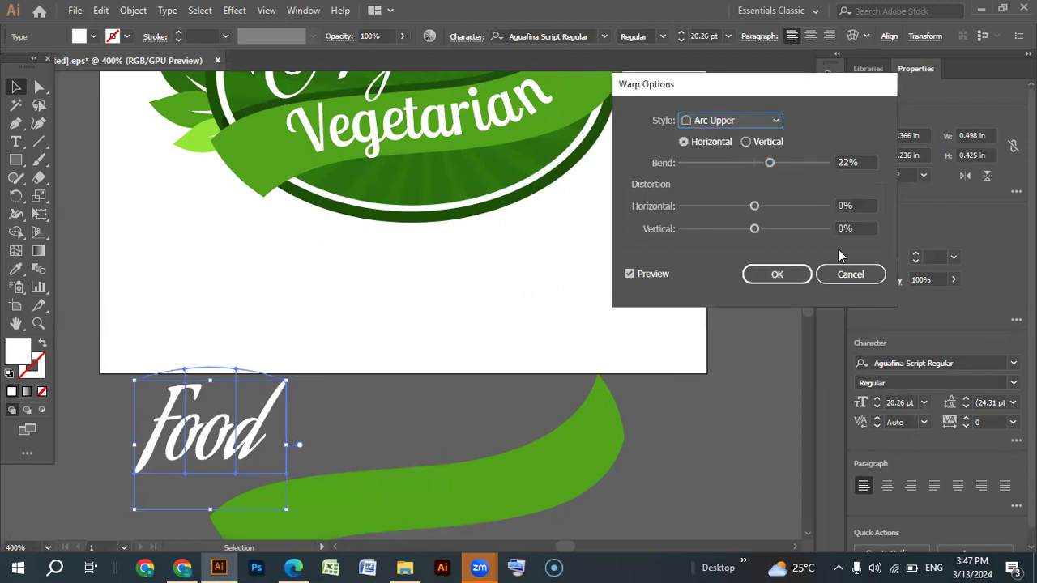
pyautogui.press('Escape')
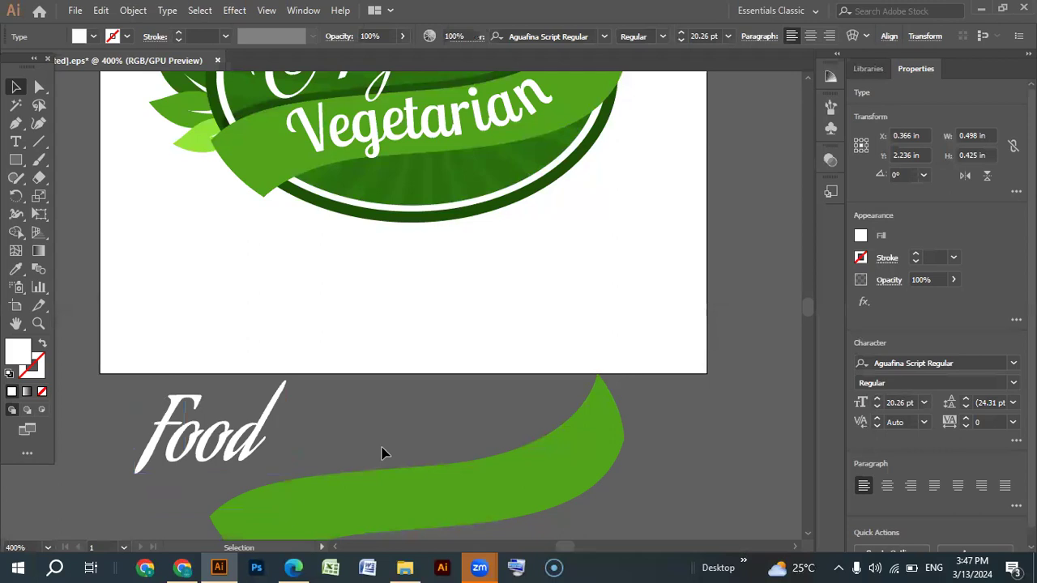
# Move the ribbon copy up so it overlaps the Food text and bring the text to the front.
pyautogui.scroll(-3, 382, 452)
pyautogui.moveTo(394, 301); pyautogui.dragTo(635, 435)
pyautogui.moveTo(472, 407); pyautogui.dragTo(459, 291)
pyautogui.click(197, 332)
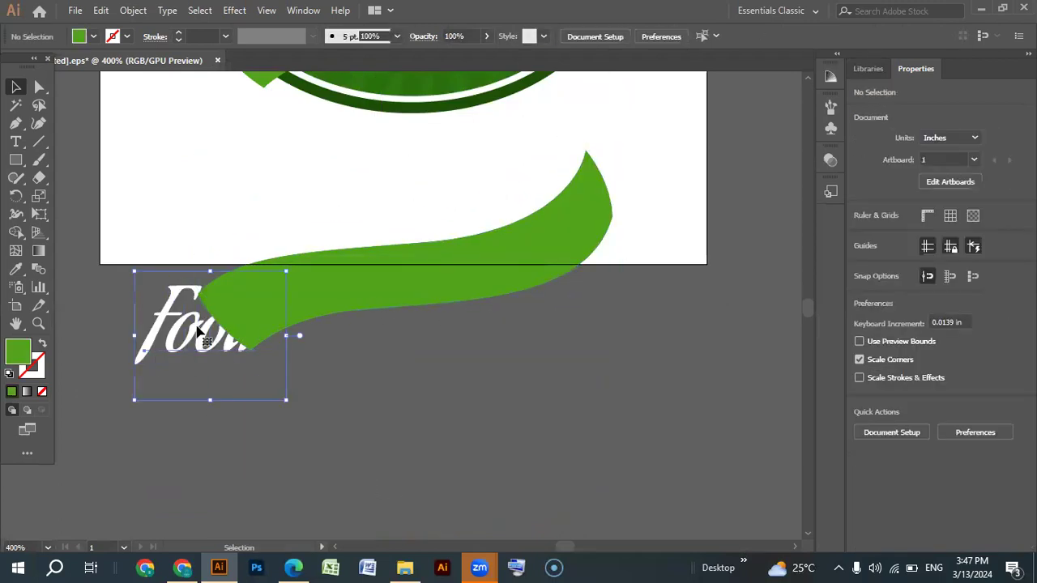
pyautogui.rightClick(197, 332)
pyautogui.moveTo(273, 248)
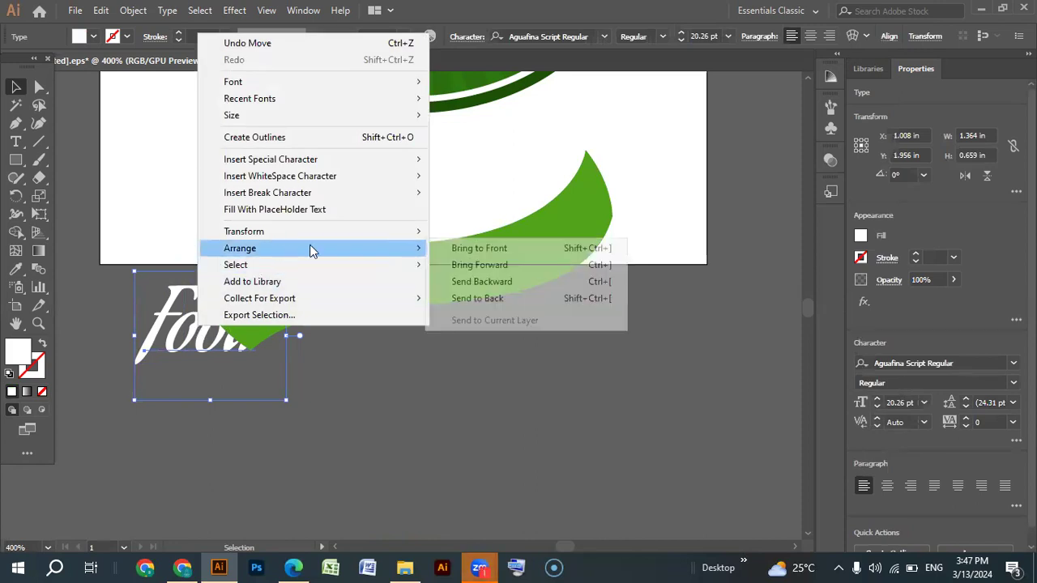
pyautogui.click(469, 248)
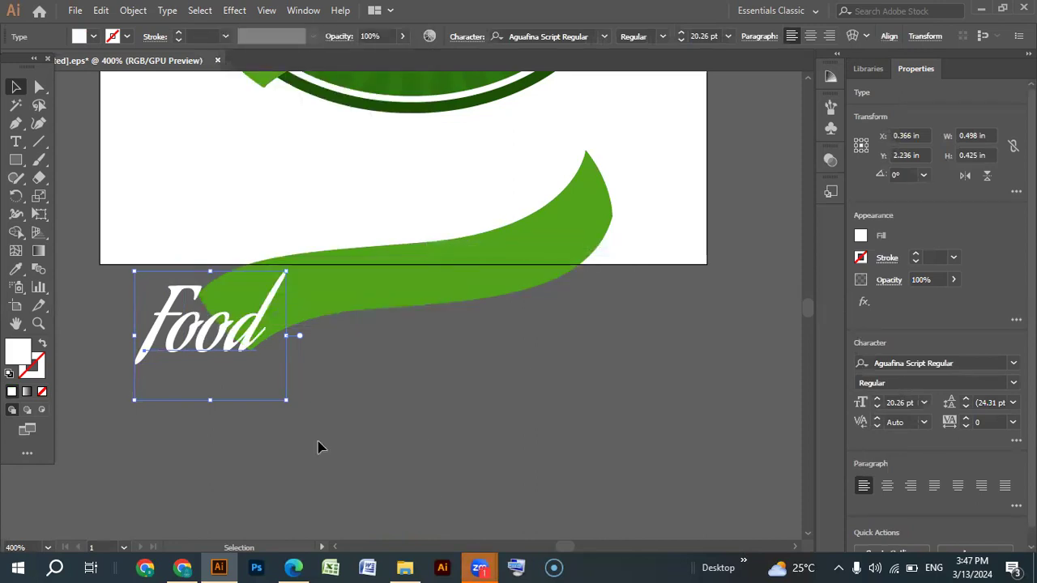
# Place the Food text on the middle of the ribbon copy and scale it down to about 14.8 pt.
pyautogui.moveTo(257, 345); pyautogui.dragTo(446, 294)
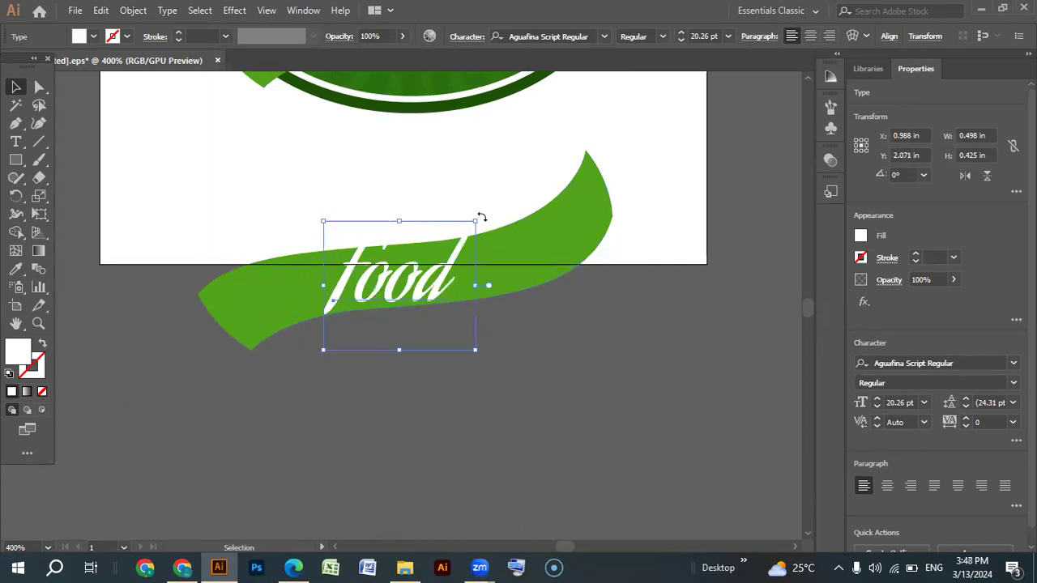
pyautogui.moveTo(478, 219); pyautogui.dragTo(434, 257)
pyautogui.moveTo(413, 313); pyautogui.dragTo(430, 300)
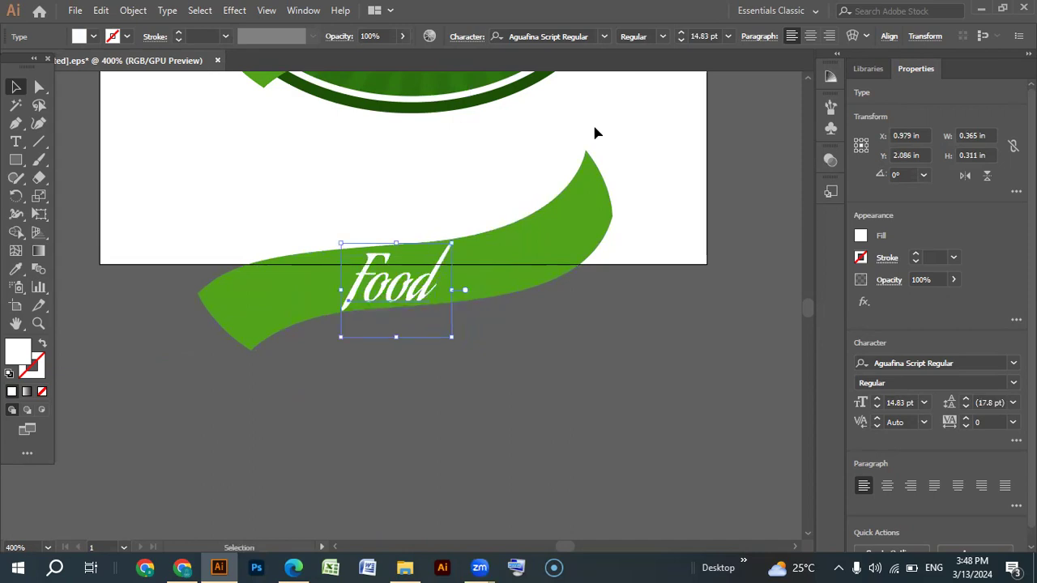
# Warp the Food text with the horizontal Arc Lower style at a bend of -54%.
pyautogui.click(853, 37)
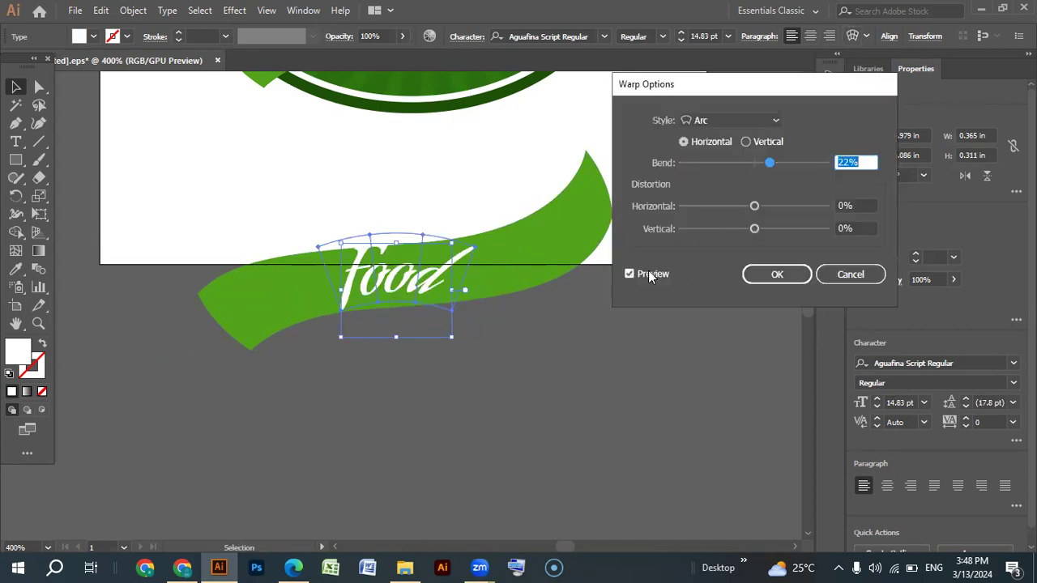
pyautogui.click(770, 163)
pyautogui.click(770, 163)
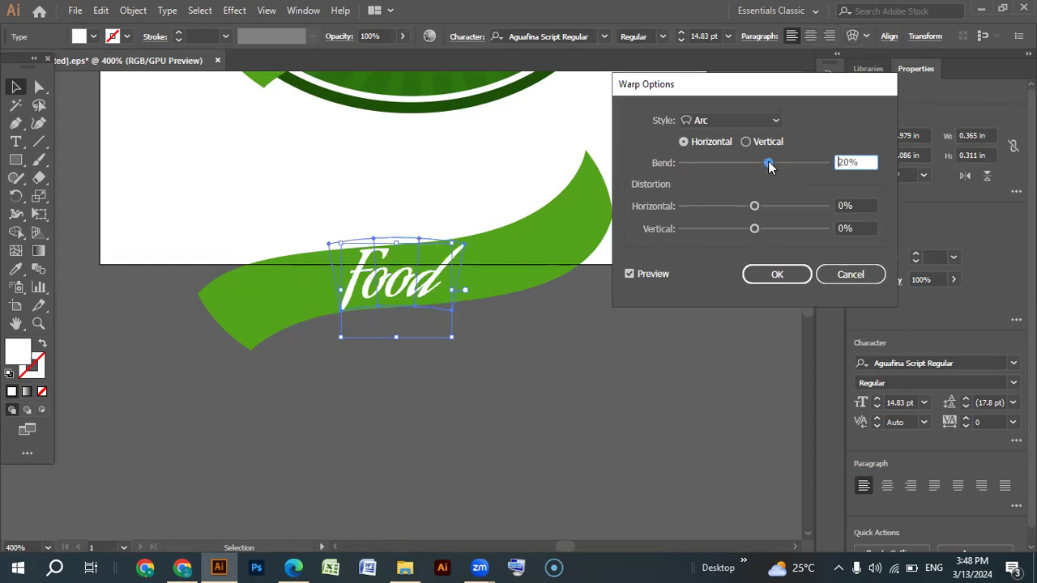
pyautogui.click(775, 120)
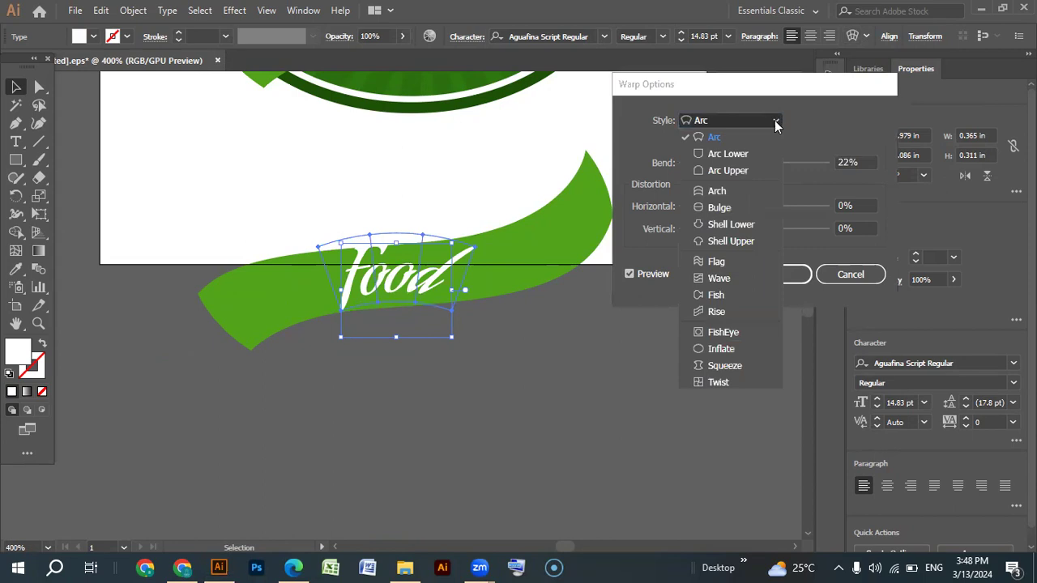
pyautogui.click(724, 155)
pyautogui.moveTo(769, 163); pyautogui.dragTo(715, 169)
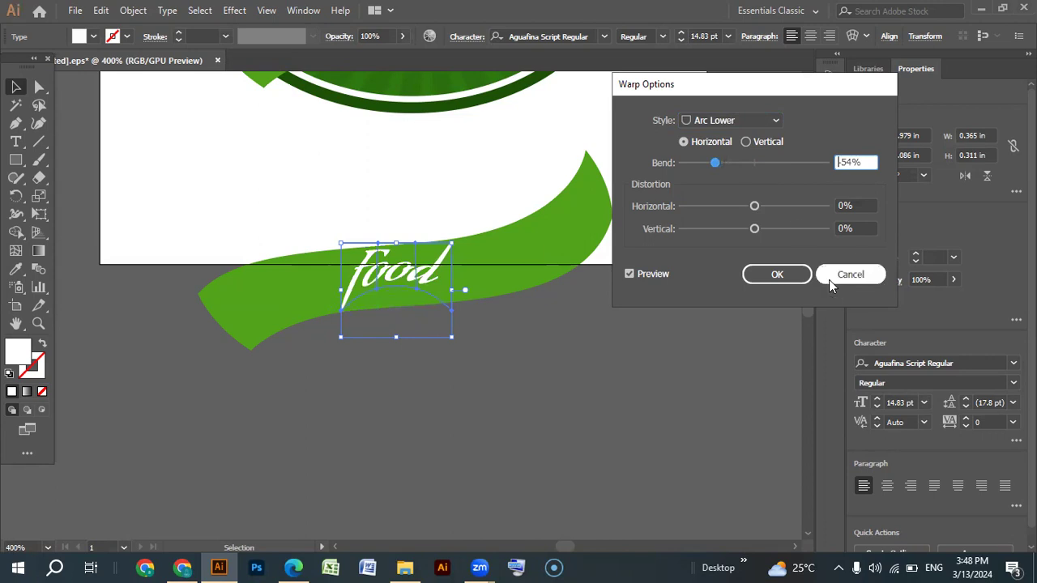
pyautogui.click(776, 274)
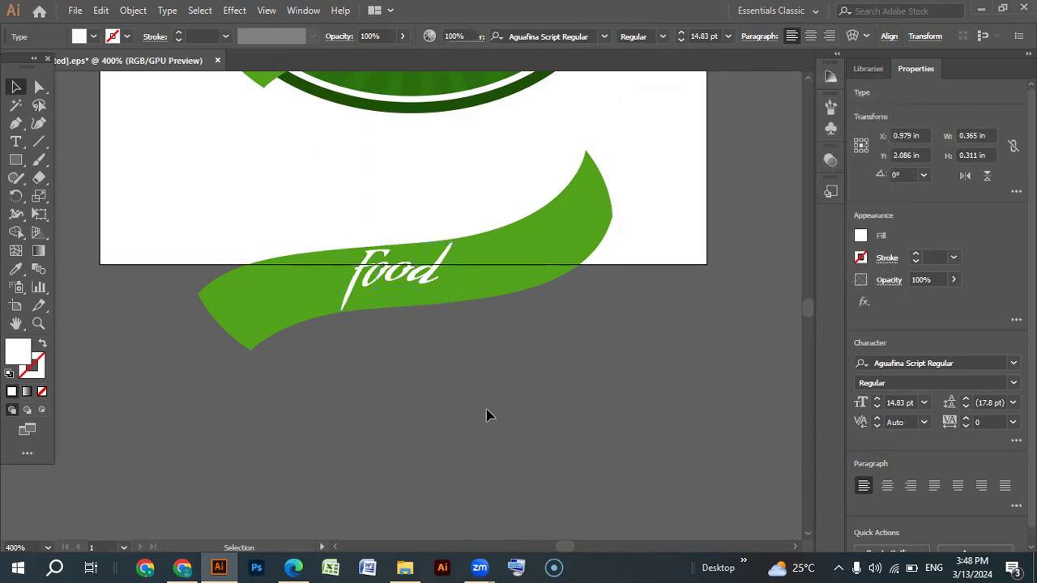
pyautogui.click(276, 414)
# Move the Vegetarian lettering off the badge and place the warped Food text on the badge's ribbon.
pyautogui.scroll(2, 275, 414)
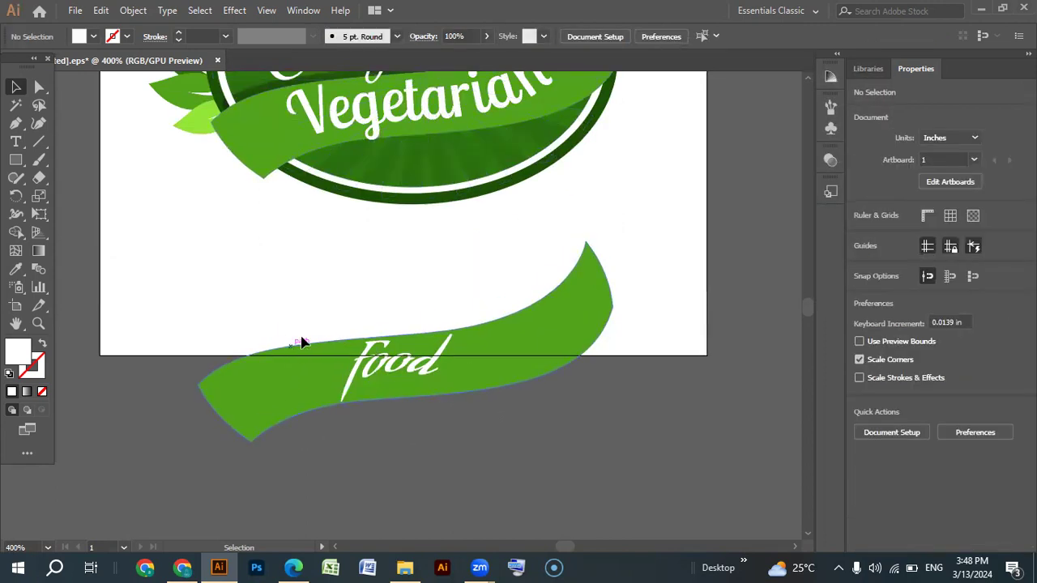
pyautogui.moveTo(309, 301); pyautogui.dragTo(436, 427)
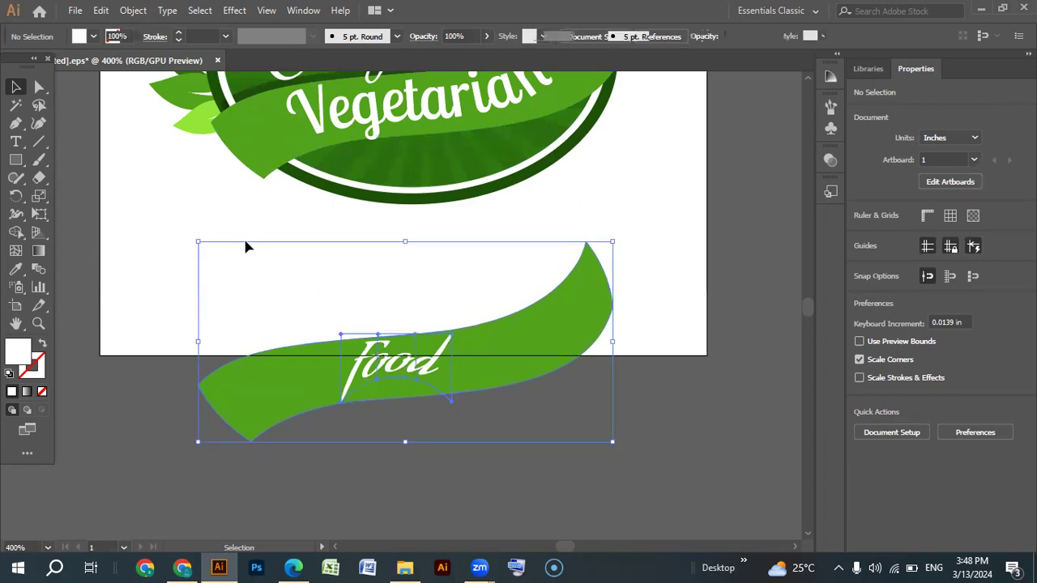
pyautogui.scroll(2, 248, 241)
pyautogui.moveTo(360, 198); pyautogui.dragTo(681, 349)
pyautogui.moveTo(350, 425); pyautogui.dragTo(416, 178)
pyautogui.hotkey('ctrl', 'h')
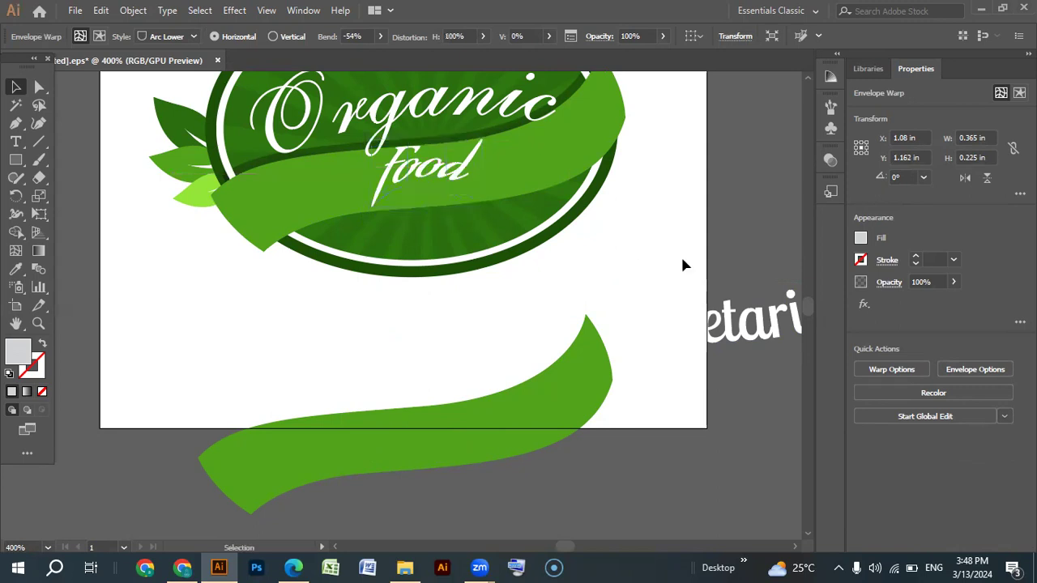
# Delete the leftover Vegetarian lettering and the spare ribbon copy.
pyautogui.scroll(-1, 683, 265)
pyautogui.click(359, 428)
pyautogui.press('Delete')
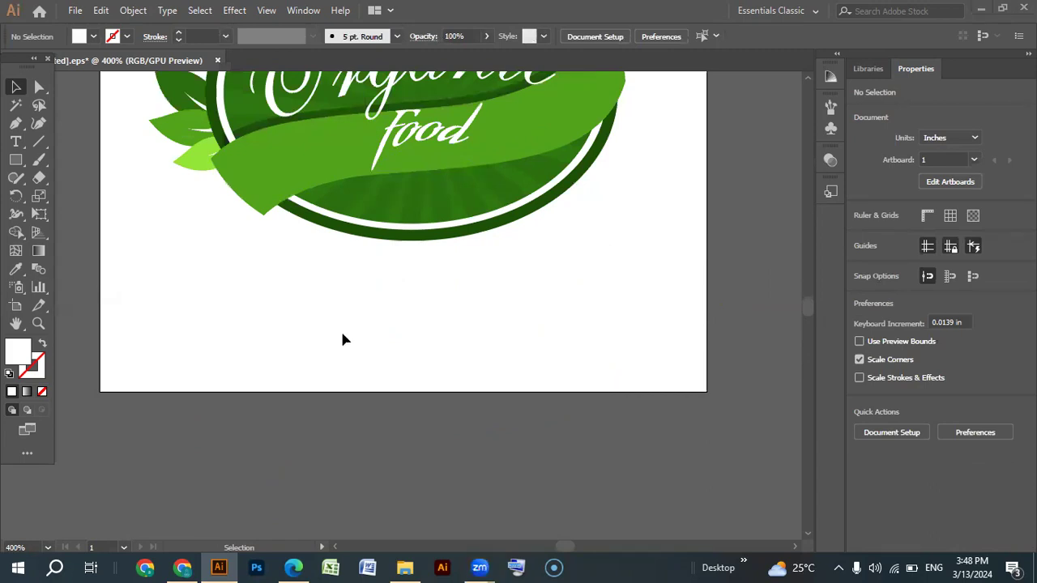
# Try to recolour the green ribbon with the dark green sampled from the badge's outer ring, and undo it.
pyautogui.scroll(3, 343, 340)
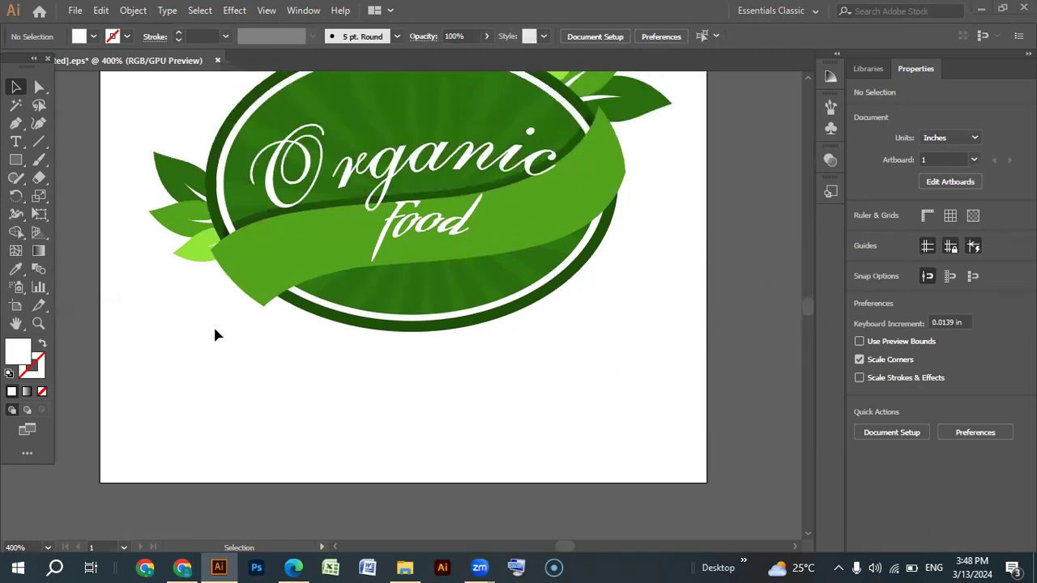
pyautogui.click(263, 281)
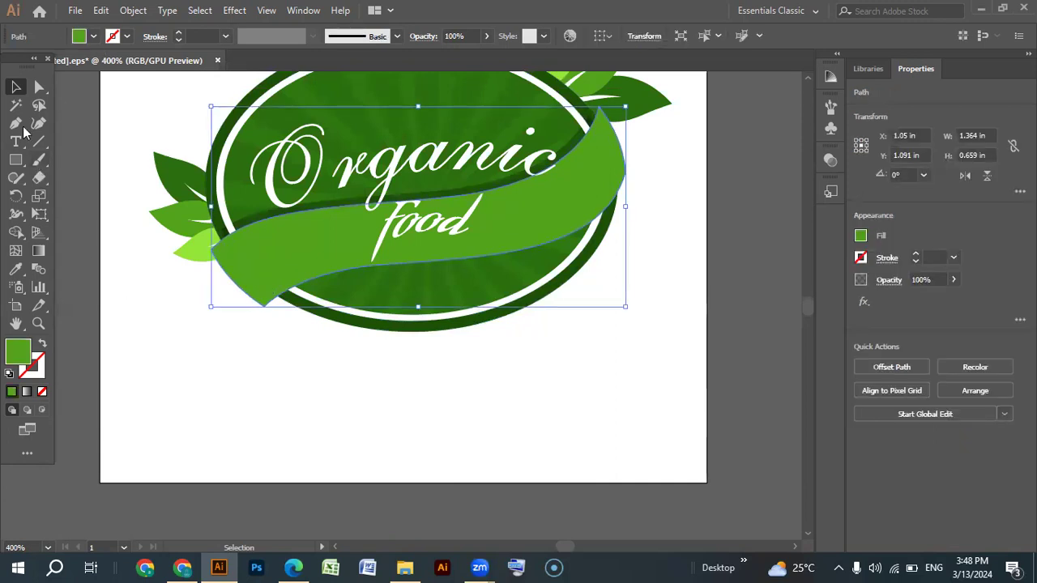
pyautogui.click(16, 269)
pyautogui.click(217, 176)
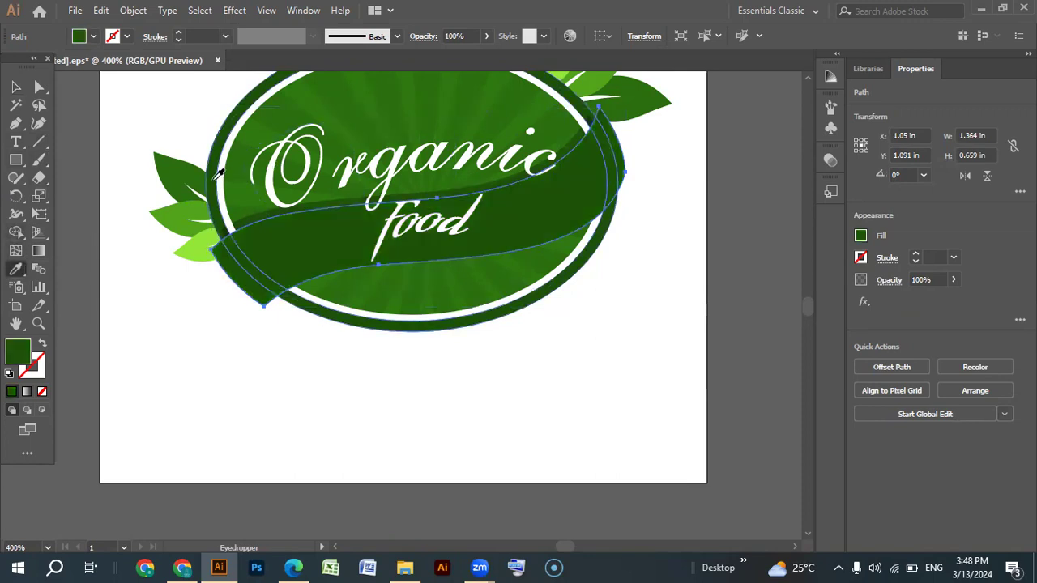
pyautogui.hotkey('ctrl', 'z')
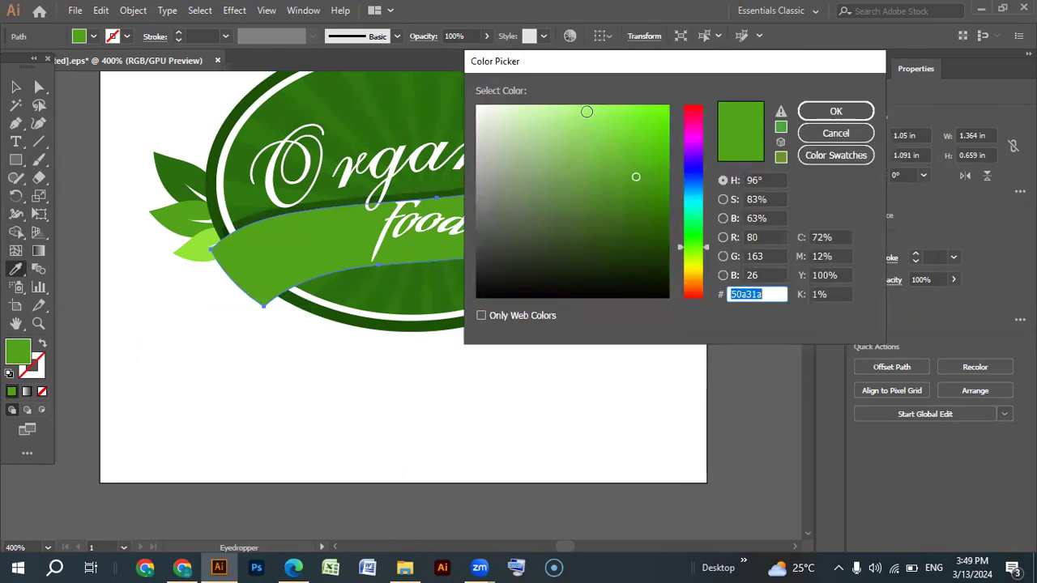
# Fill the ribbon with the light green colour a1f569 and deselect it.
pyautogui.write('a1f569')
pyautogui.click(854, 110)
pyautogui.click(15, 87)
pyautogui.click(434, 397)
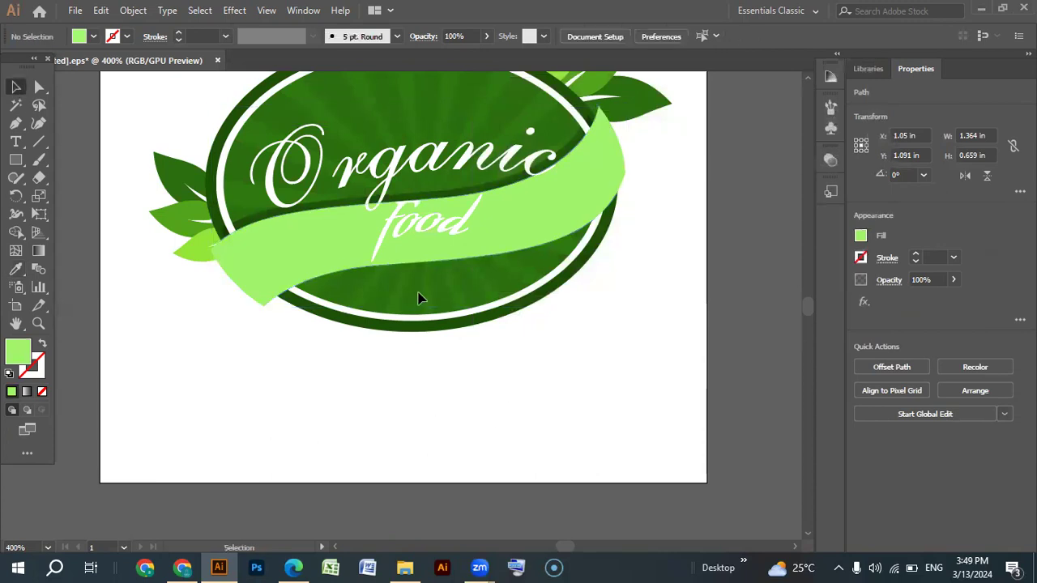
pyautogui.scroll(3, 416, 324)
pyautogui.moveTo(417, 329); pyautogui.dragTo(406, 407)
pyautogui.click(405, 463)
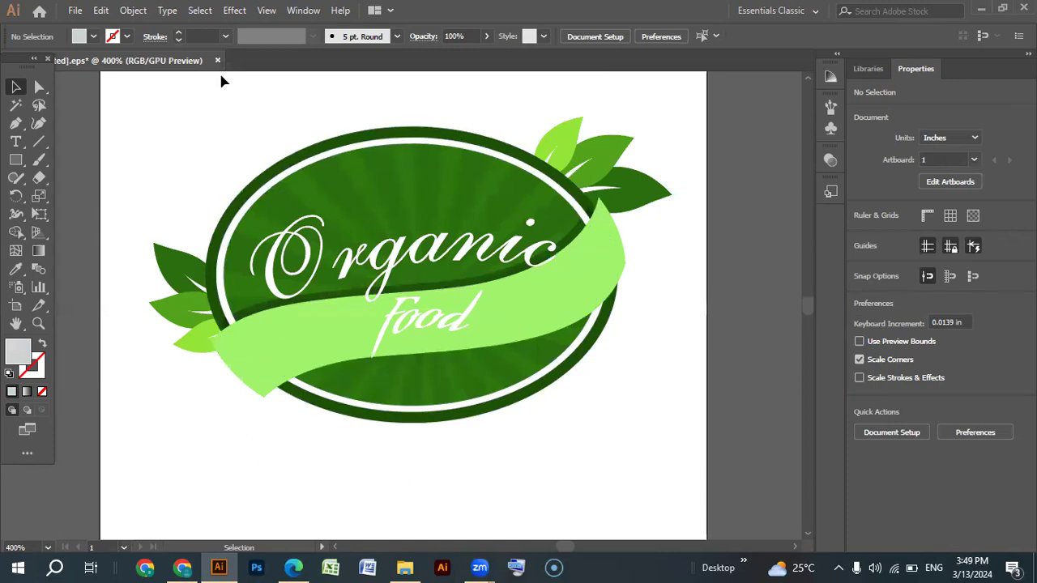
# Switch to Chrome, close the Yahoo image search tab and leave the Pure vegetarian badge details for the Freepik results.
pyautogui.click(192, 567)
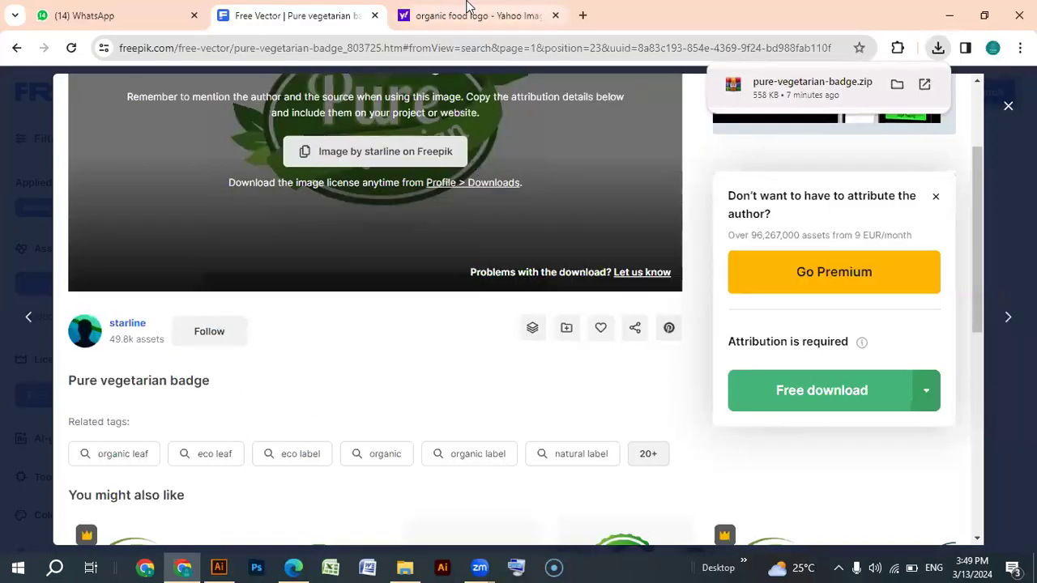
pyautogui.middleClick(388, 6)
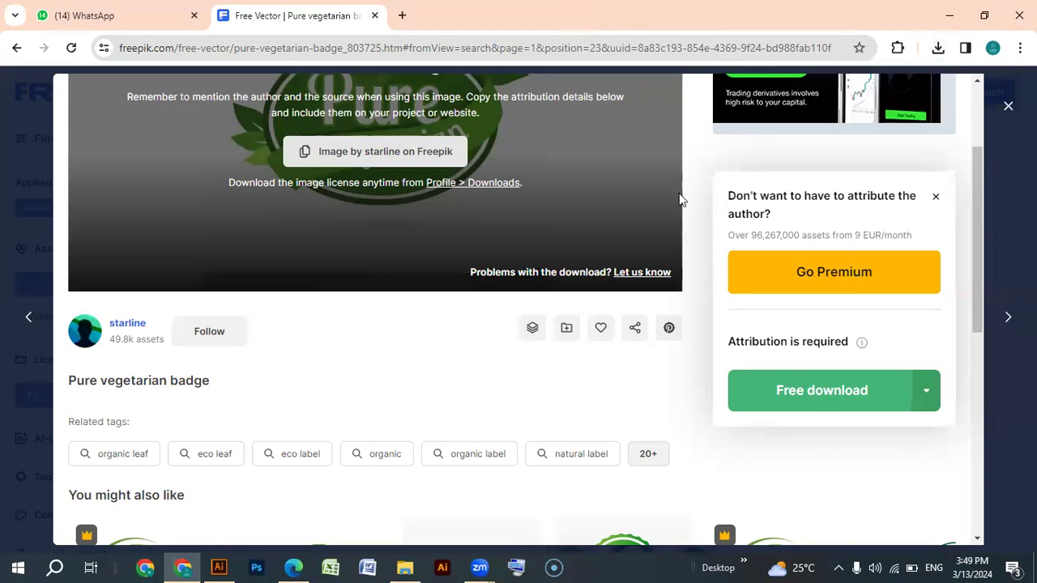
pyautogui.scroll(2, 655, 348)
pyautogui.click(1009, 106)
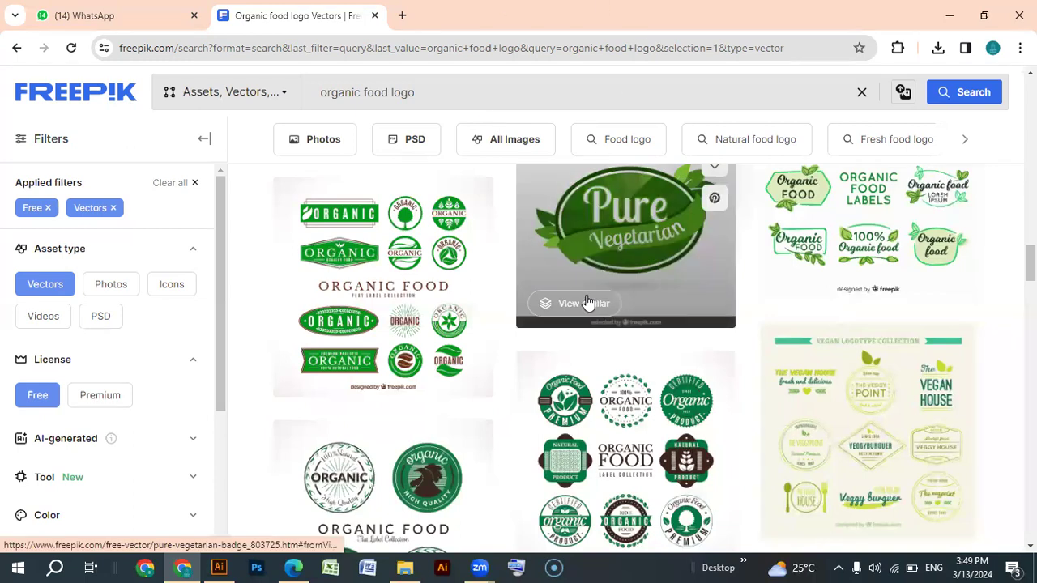
# Search Freepik's free vectors for business card.
pyautogui.scroll(-5, 829, 118)
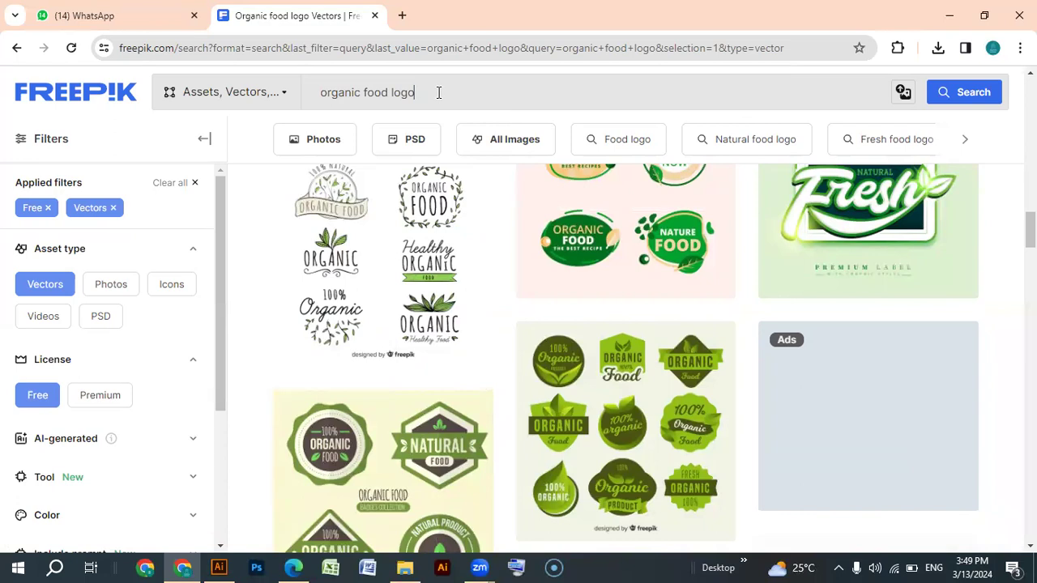
pyautogui.hotkey('ctrl', 'a')
pyautogui.press('BackSpace')
pyautogui.write('bu')
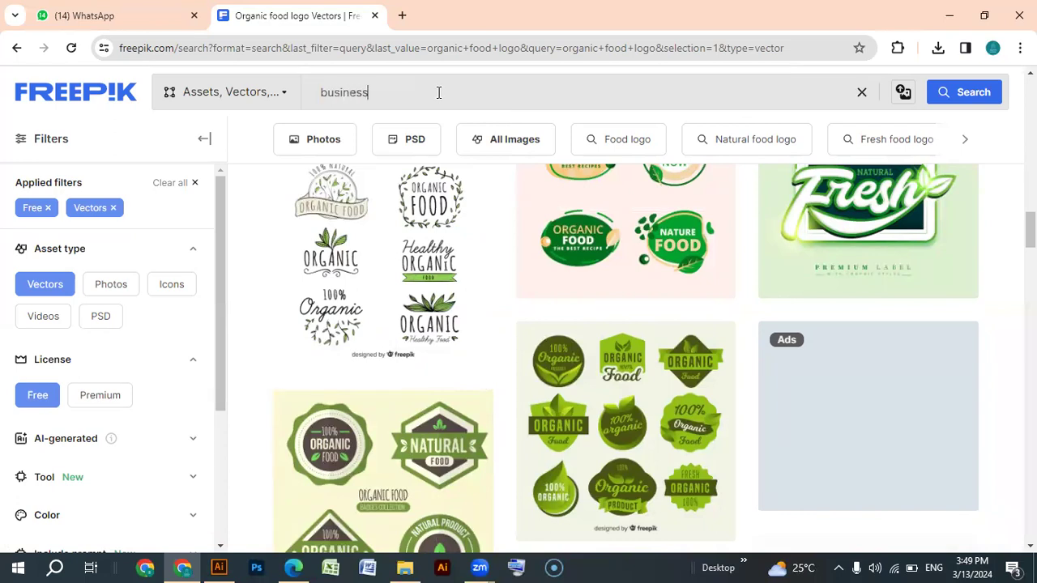
pyautogui.press('Return')
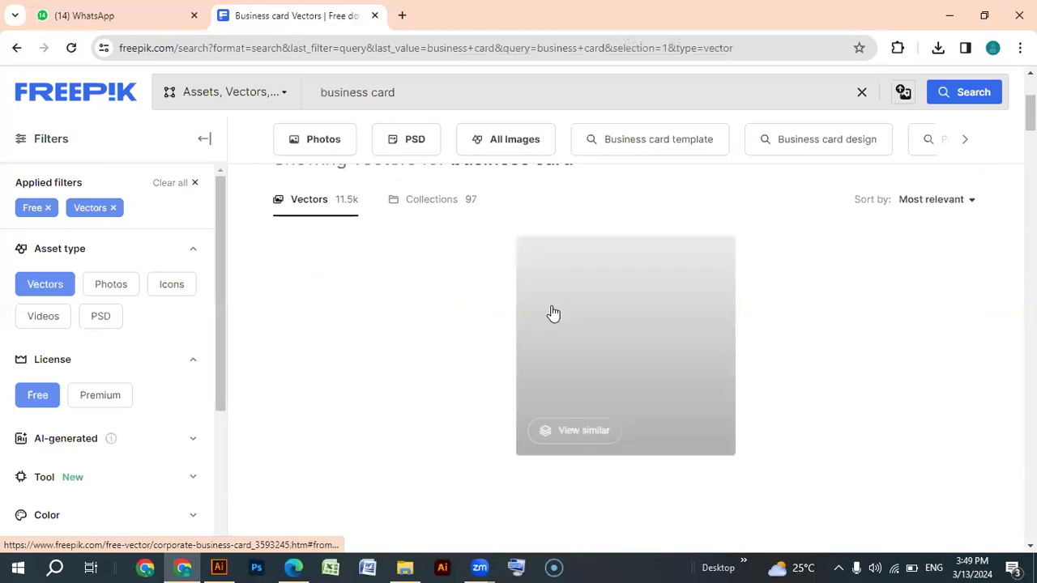
# Look through the first page of business card vectors for suitable designs.
pyautogui.scroll(-5, 417, 340)
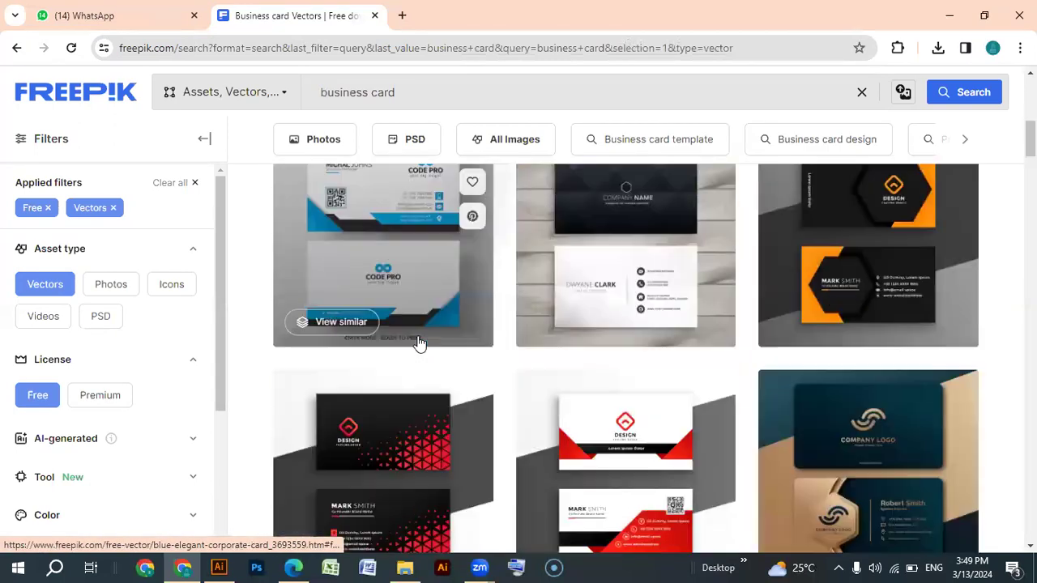
pyautogui.scroll(-5, 420, 344)
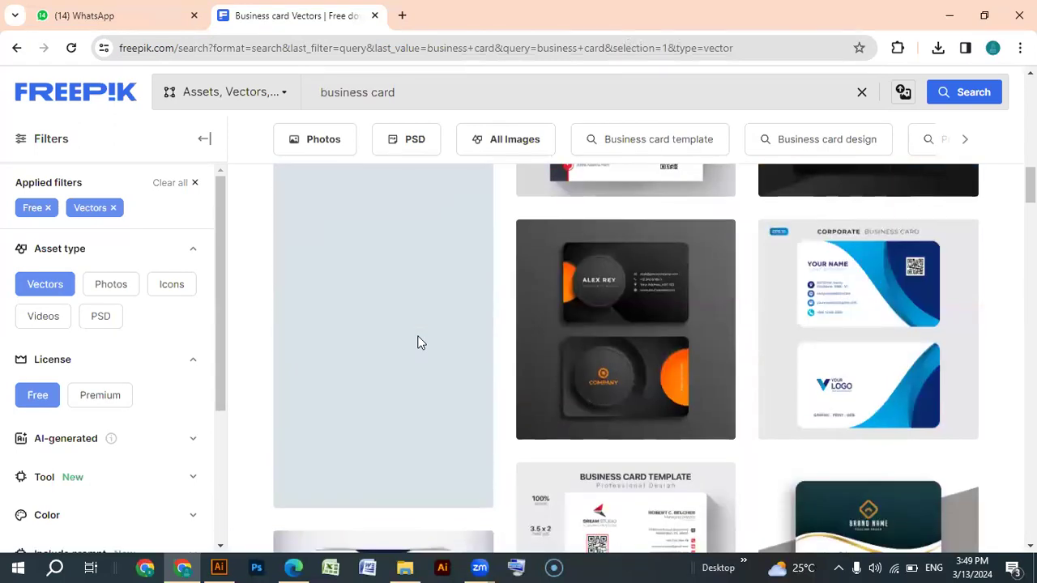
pyautogui.scroll(-1, 418, 343)
pyautogui.scroll(-10, 469, 300)
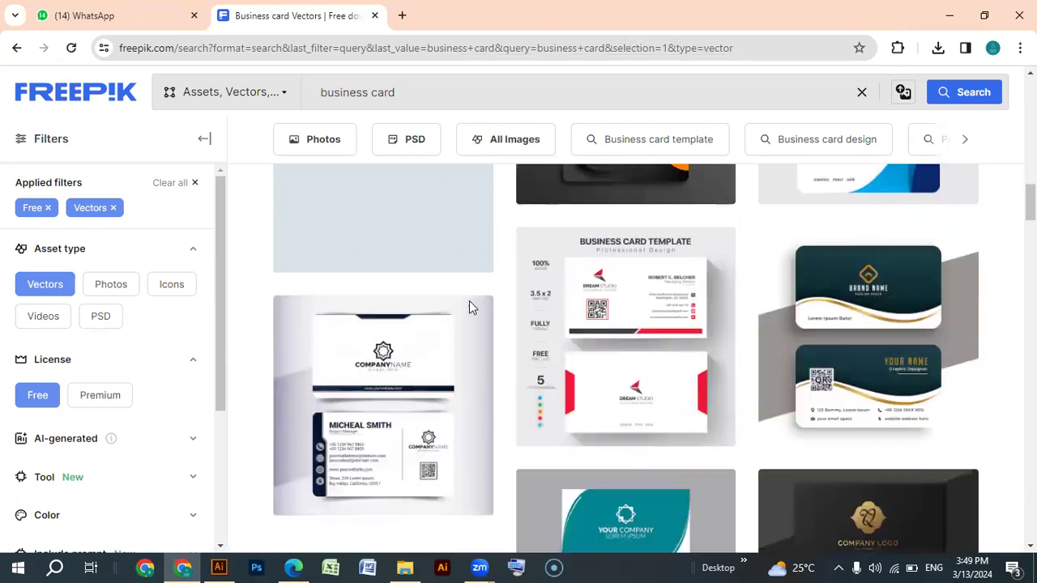
pyautogui.scroll(-10, 468, 308)
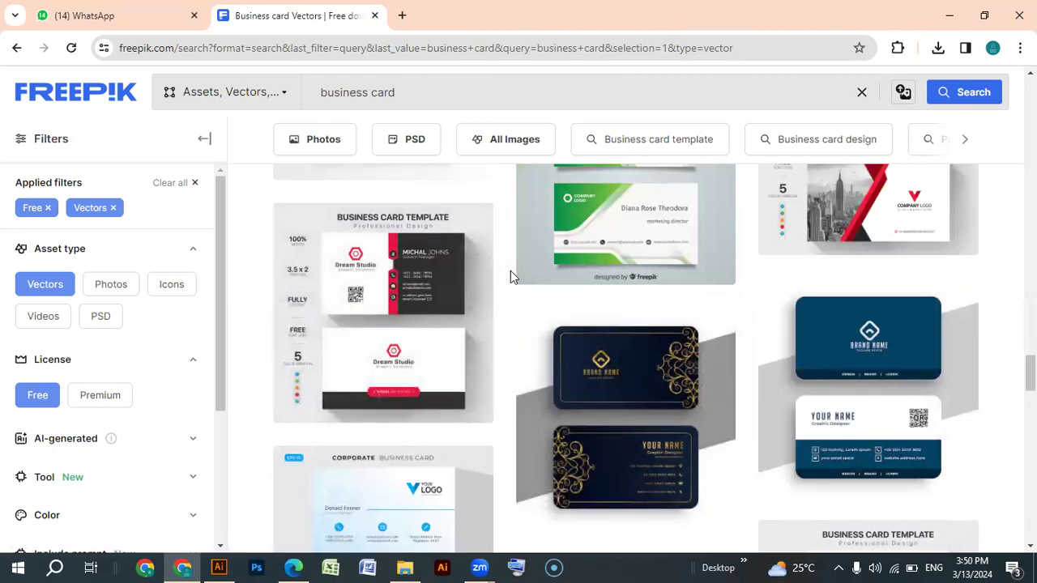
pyautogui.scroll(-10, 511, 277)
pyautogui.scroll(-6, 511, 277)
pyautogui.scroll(3, 513, 276)
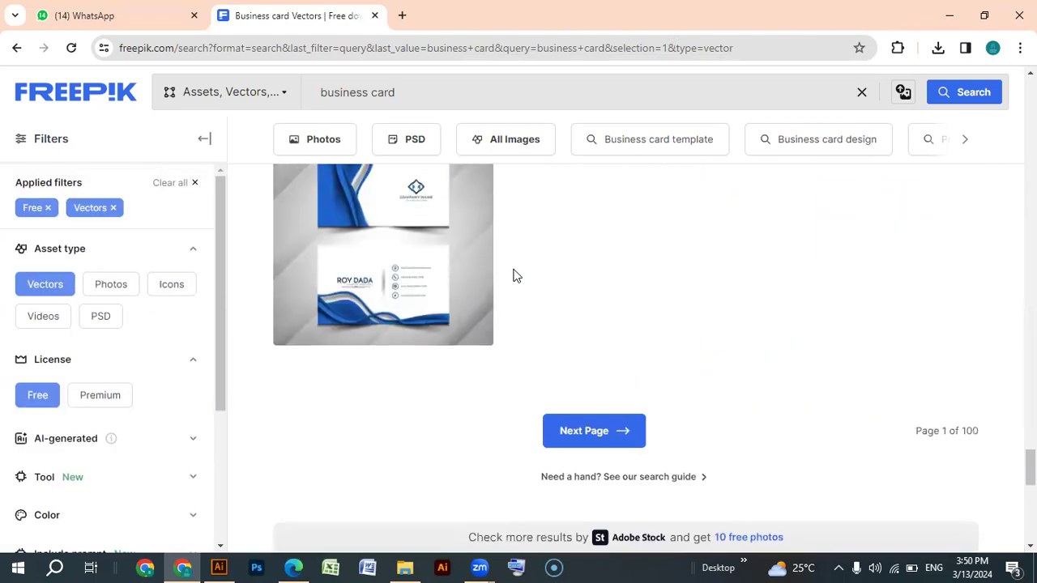
# Go to page 2 of the business card results and look through its designs.
pyautogui.click(606, 432)
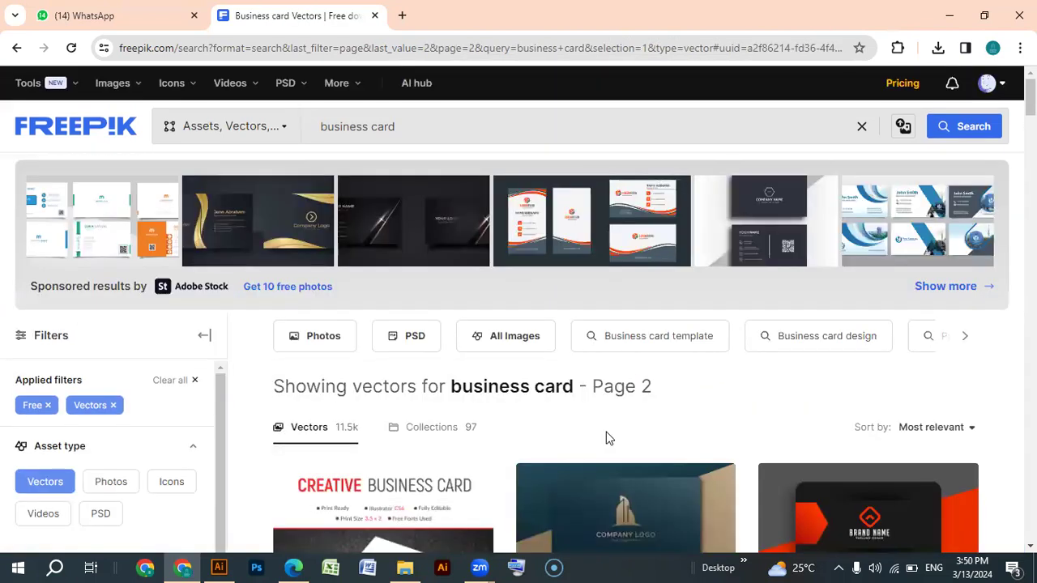
pyautogui.scroll(-8, 608, 437)
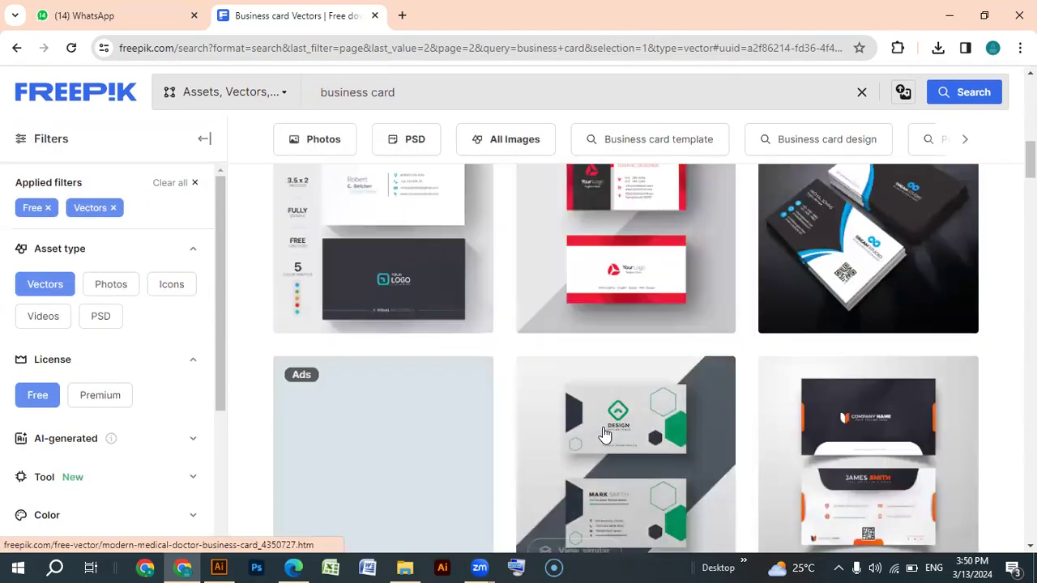
pyautogui.scroll(-1, 603, 435)
pyautogui.scroll(-10, 603, 436)
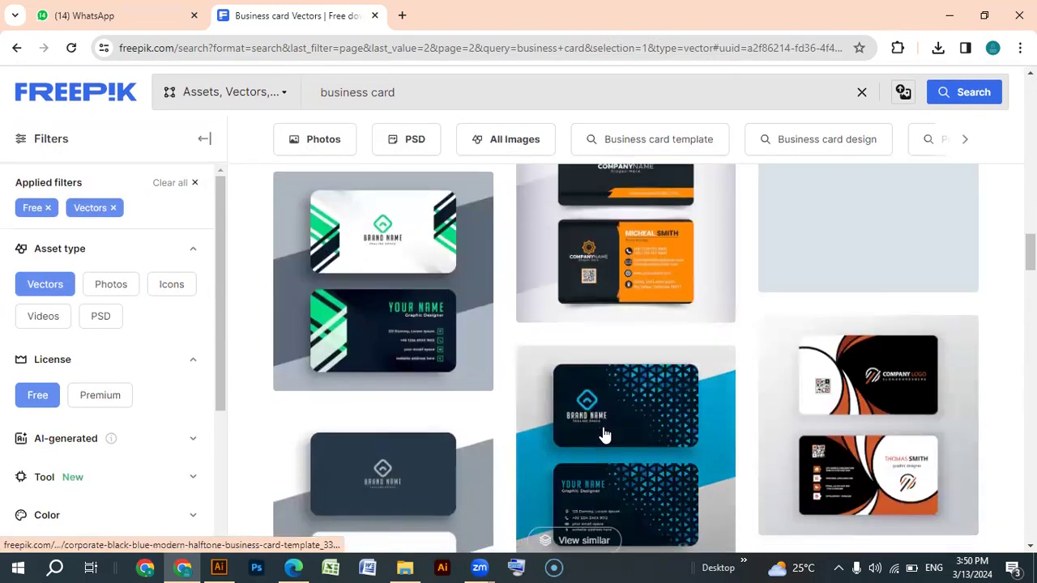
pyautogui.scroll(-10, 838, 394)
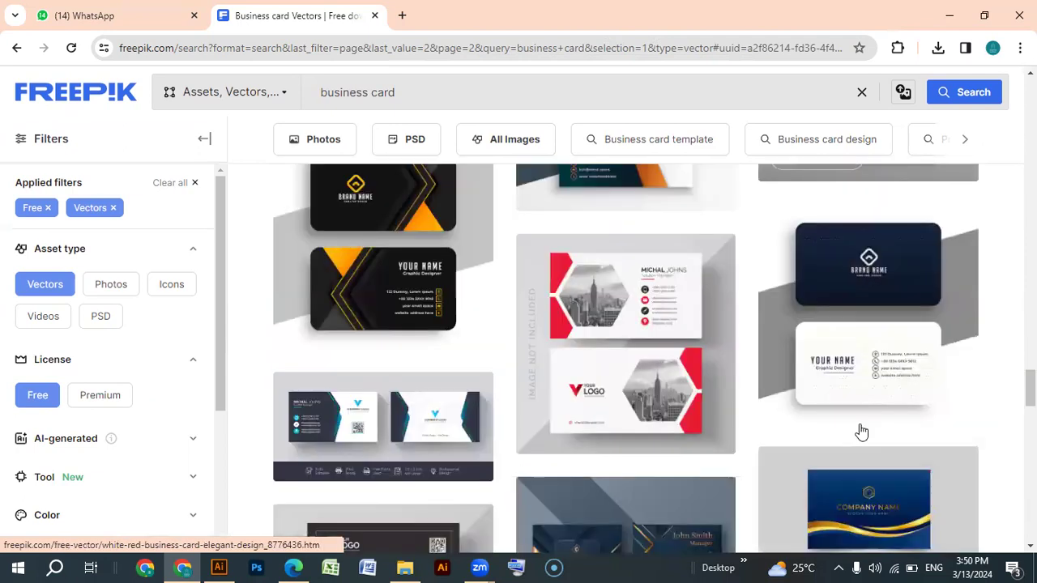
pyautogui.scroll(-3, 803, 436)
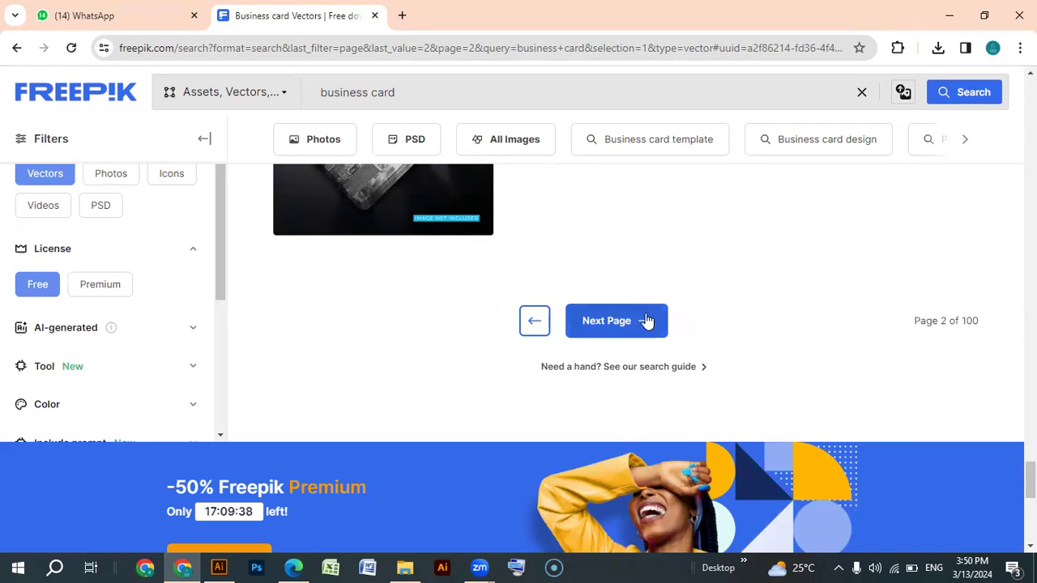
# Go to page 3 of the results, view the Professional elegant business card design template's details and close them.
pyautogui.click(616, 322)
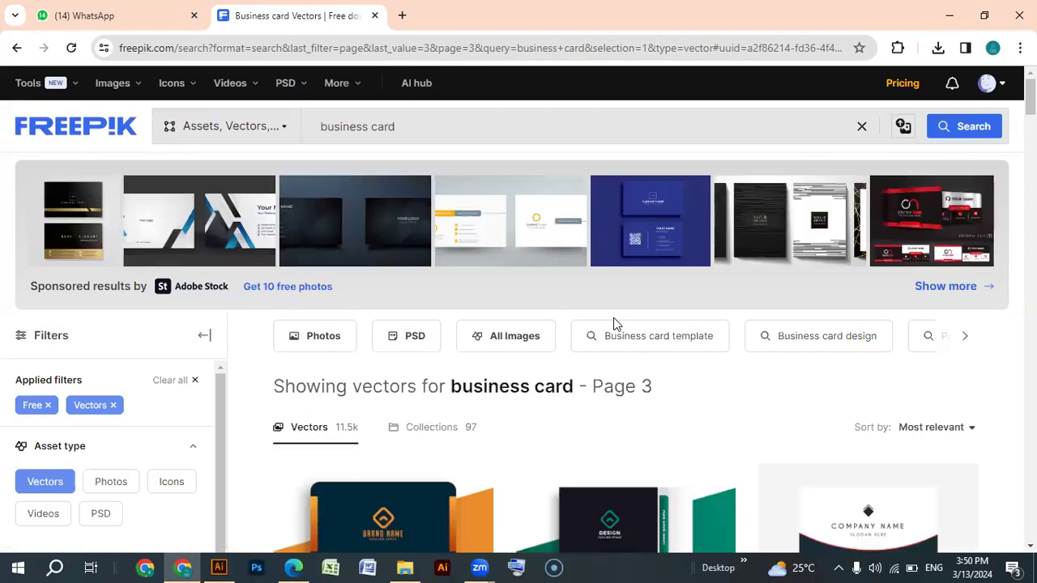
pyautogui.scroll(-6, 613, 392)
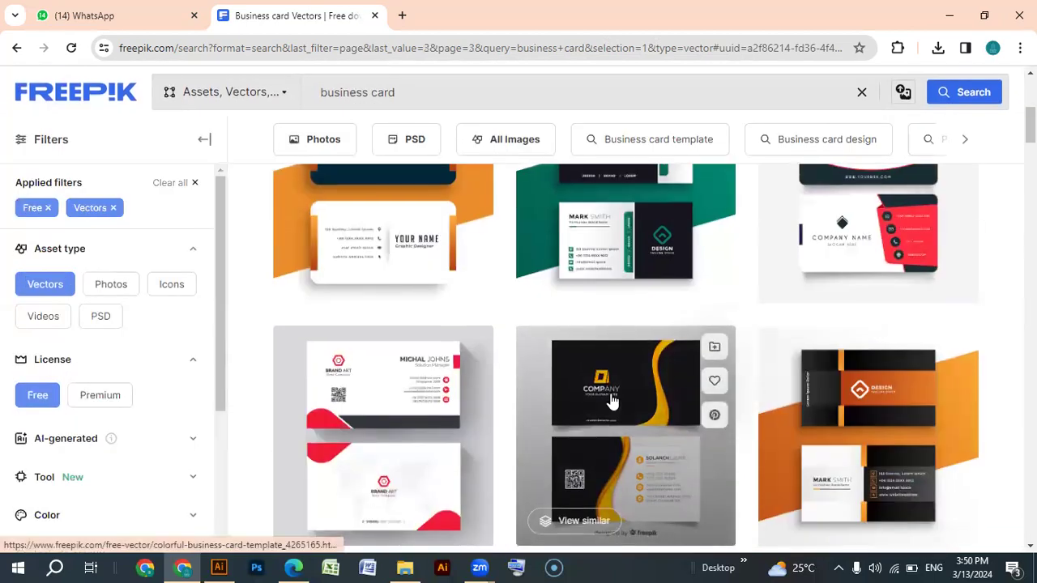
pyautogui.scroll(3, 612, 400)
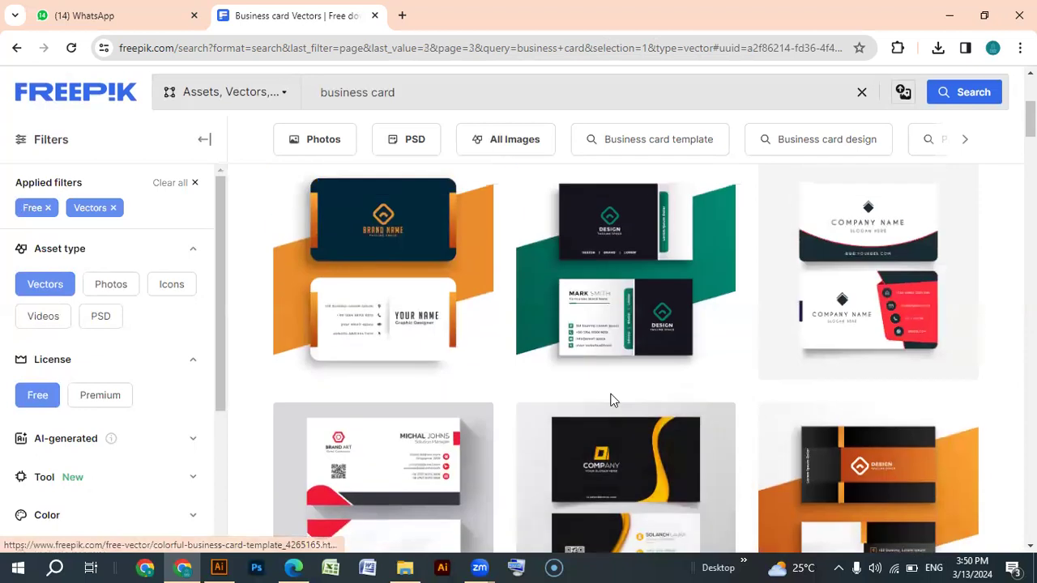
pyautogui.click(646, 250)
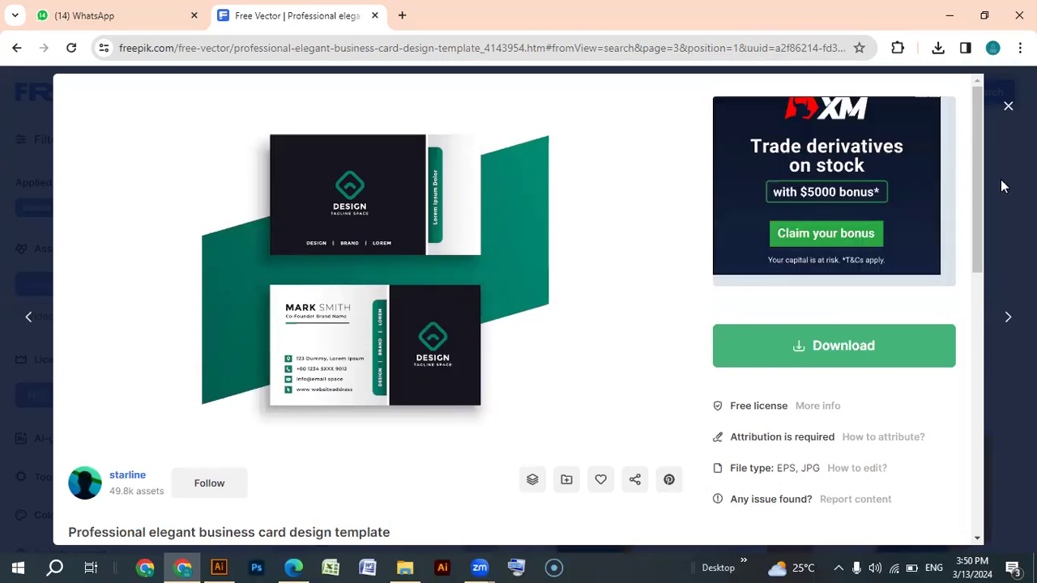
pyautogui.click(1008, 106)
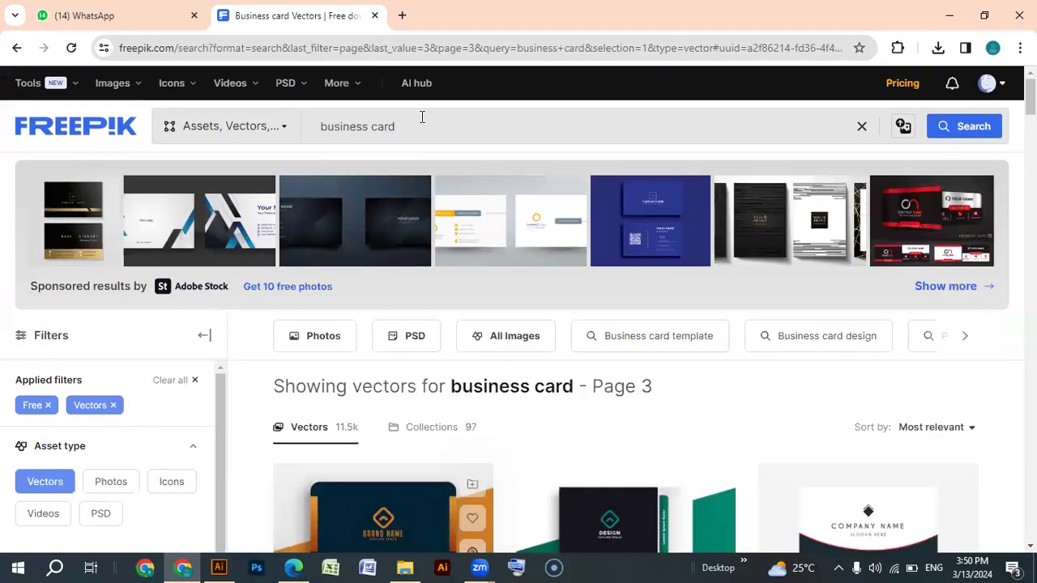
# Replace the search term with menu and search the free vectors.
pyautogui.press('BackSpace')
pyautogui.press('BackSpace')
pyautogui.press('BackSpace')
pyautogui.press('BackSpace')
pyautogui.press('BackSpace')
pyautogui.press('BackSpace')
pyautogui.press('BackSpace')
pyautogui.press('BackSpace')
pyautogui.press('BackSpace')
pyautogui.press('BackSpace')
pyautogui.press('BackSpace')
pyautogui.write('menu')
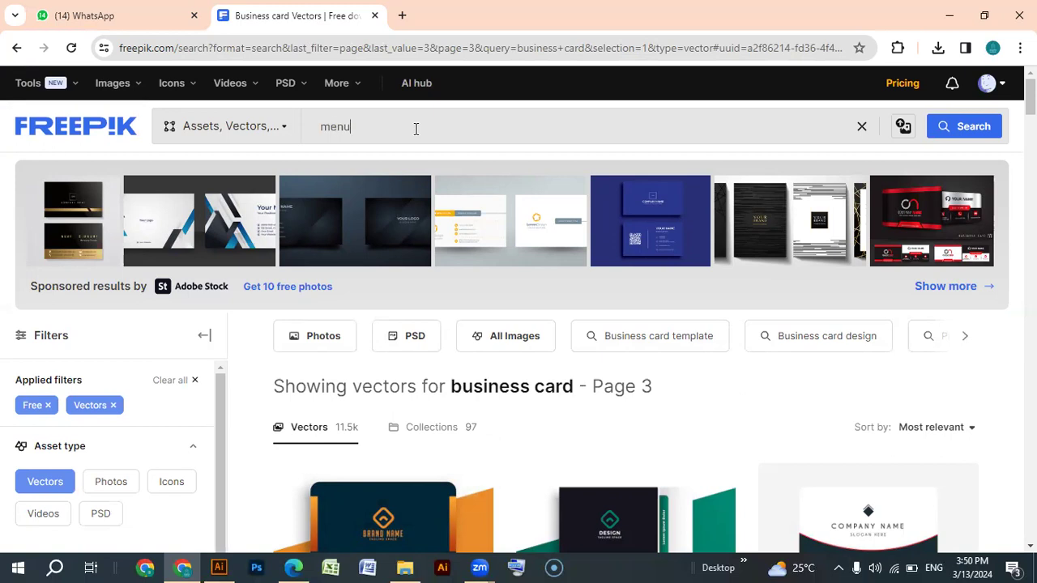
pyautogui.press('Return')
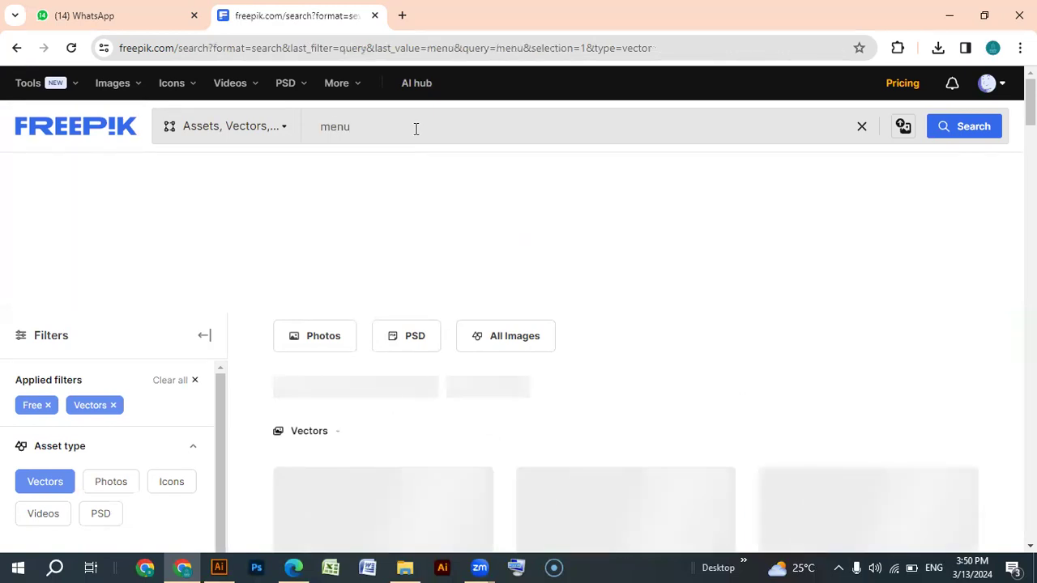
# Open the red Christmas menu template with photo from the menu results and download it with the free license.
pyautogui.scroll(-3, 566, 365)
pyautogui.scroll(-5, 567, 371)
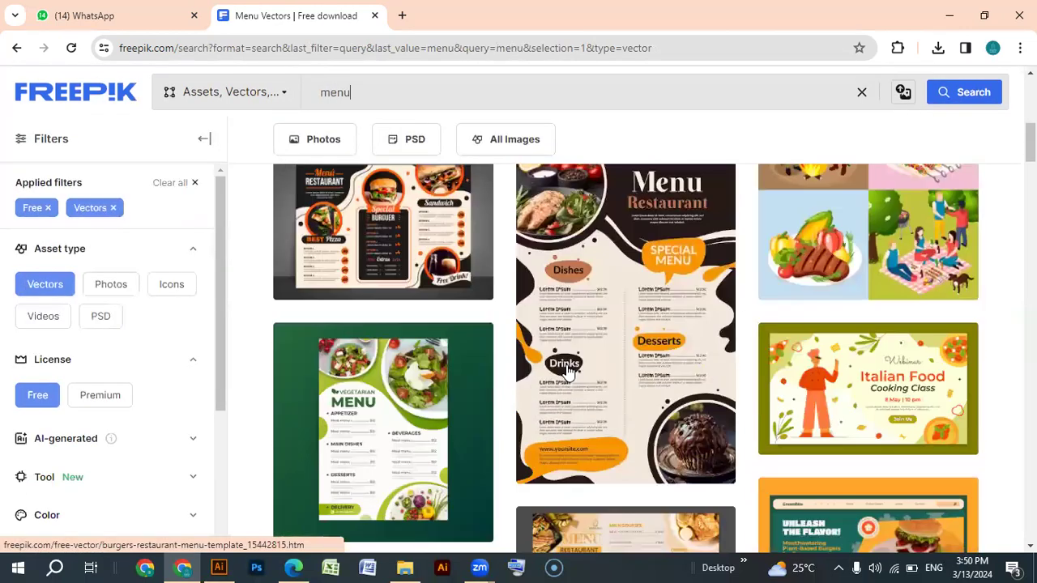
pyautogui.scroll(-10, 567, 371)
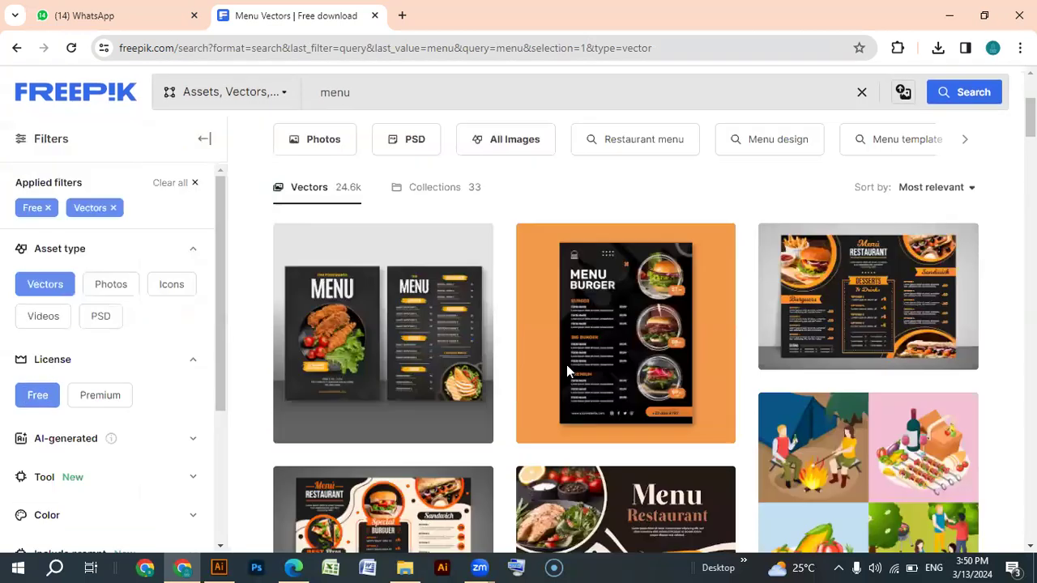
pyautogui.scroll(-3, 567, 371)
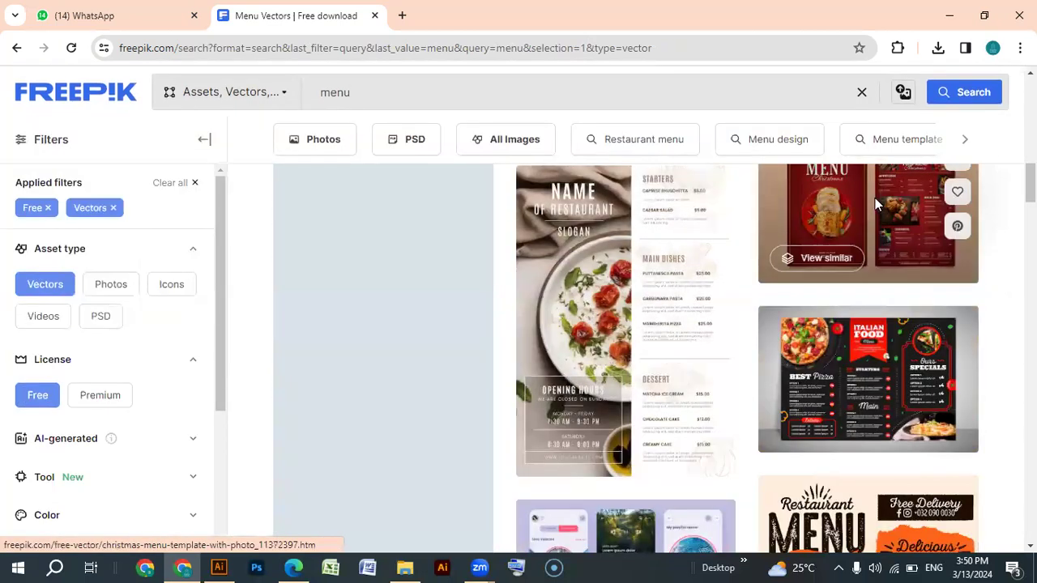
pyautogui.click(875, 204)
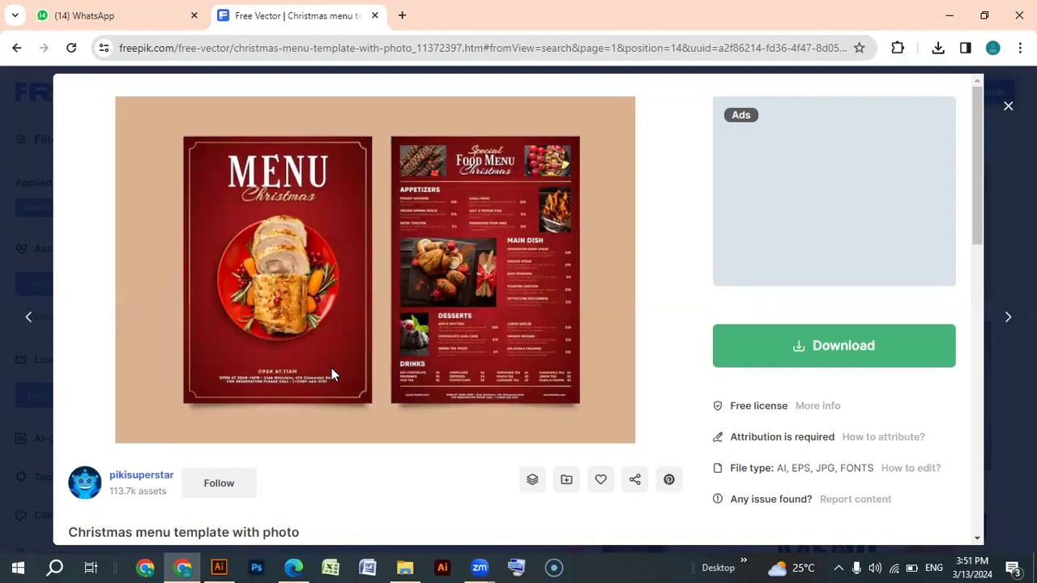
pyautogui.click(834, 358)
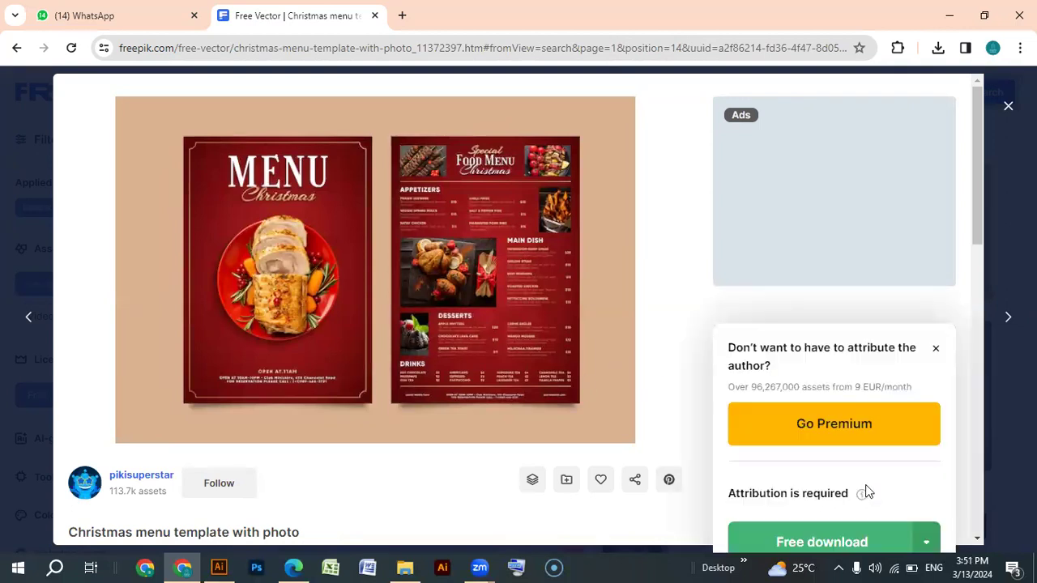
pyautogui.click(825, 530)
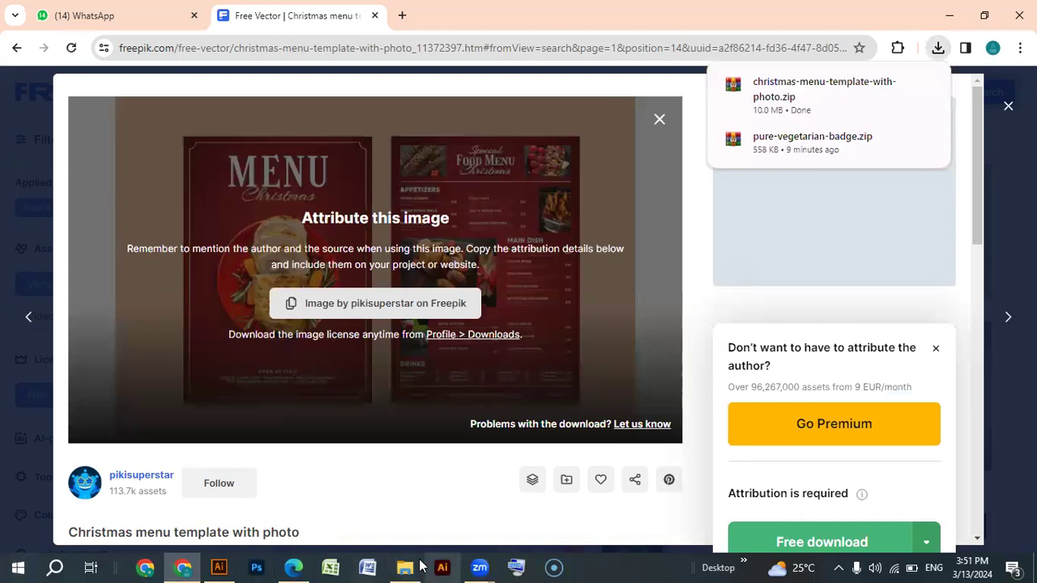
# In File Explorer's Downloads folder, extract the christmas-menu-template-with-photo archive into its own folder.
pyautogui.moveTo(420, 567)
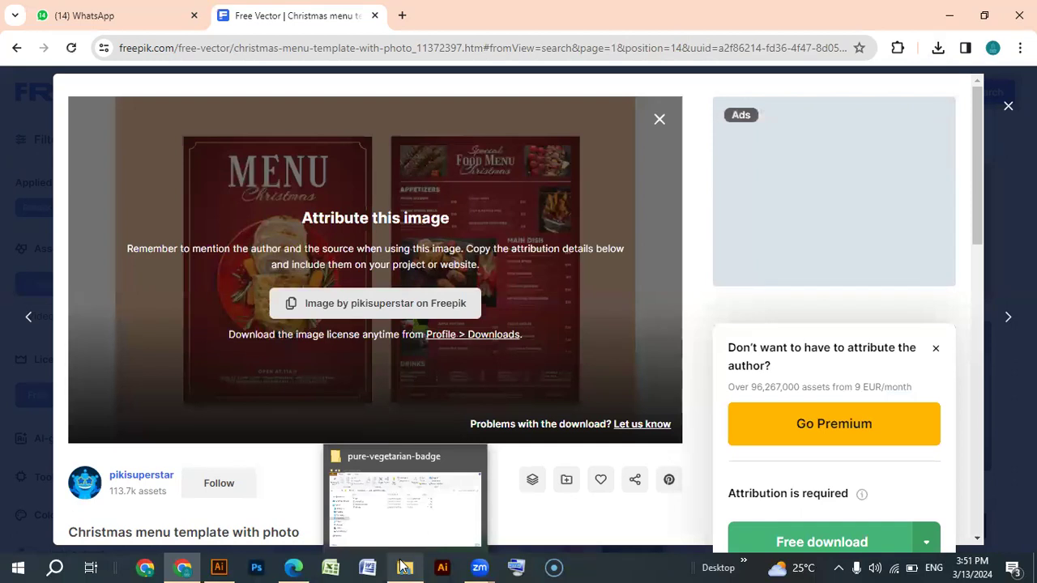
pyautogui.click(403, 568)
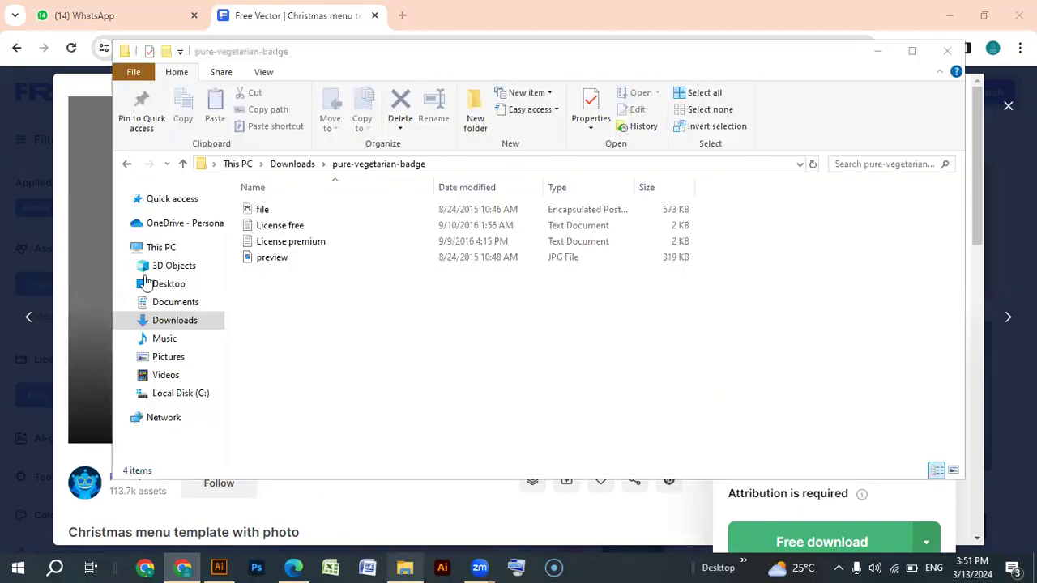
pyautogui.click(167, 320)
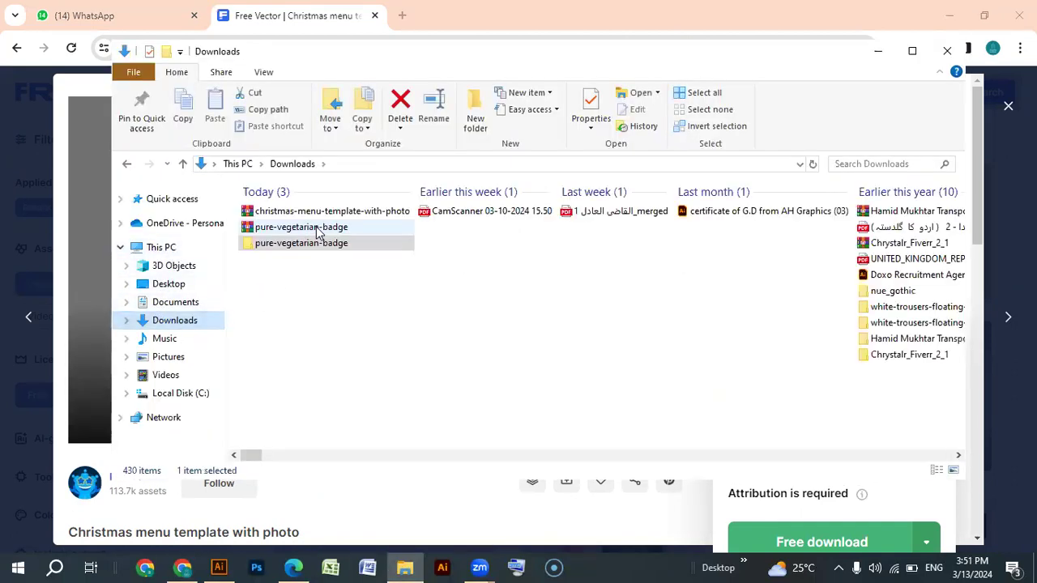
pyautogui.click(306, 212)
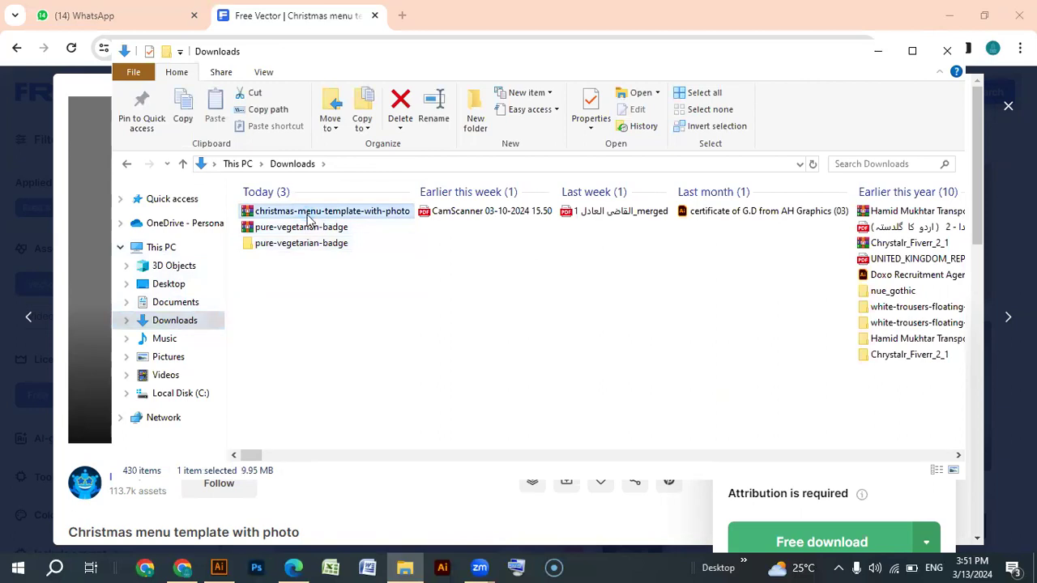
pyautogui.rightClick(306, 215)
pyautogui.click(357, 316)
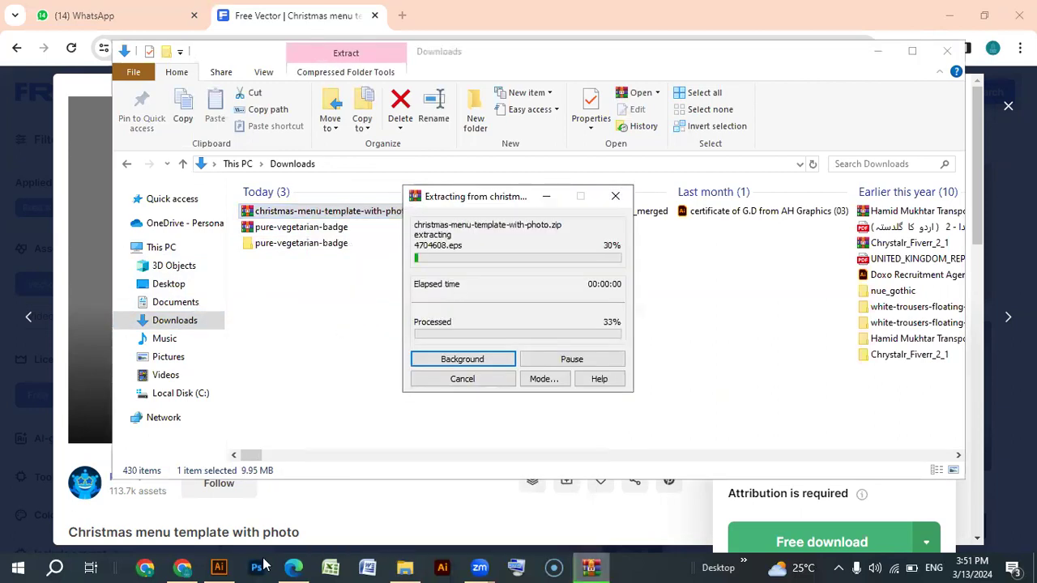
# Switch to Illustrator, open 4704588.ai from the extracted christmas-menu-template-with-photo folder, and dismiss the missing fonts notice.
pyautogui.click(219, 567)
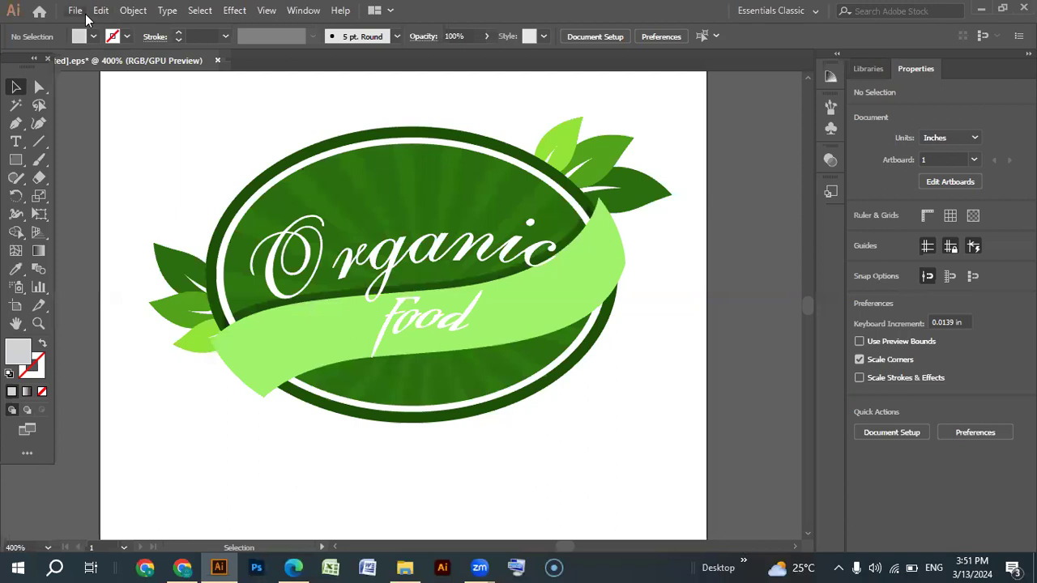
pyautogui.click(74, 9)
pyautogui.click(104, 65)
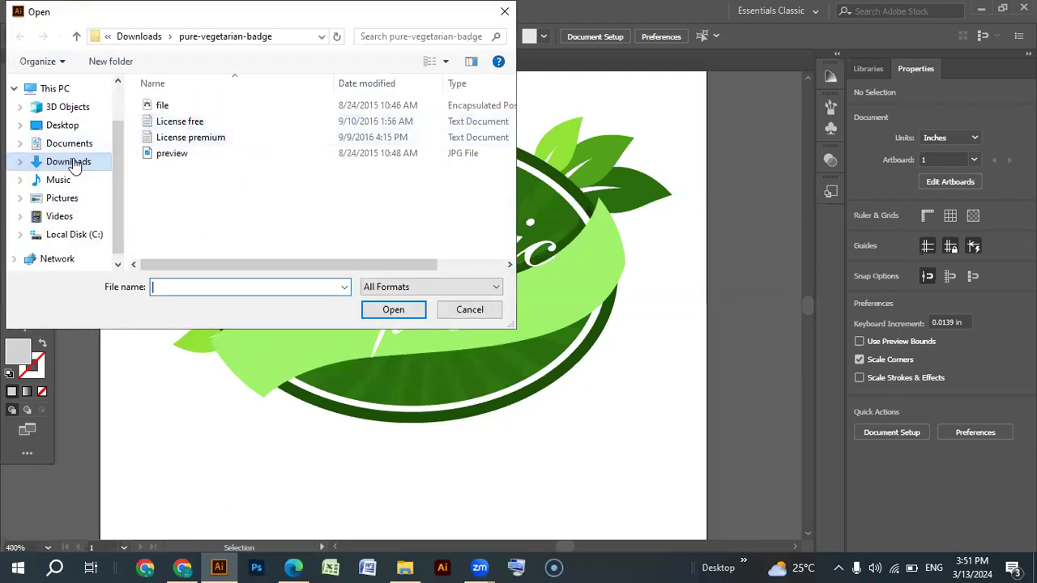
pyautogui.click(71, 162)
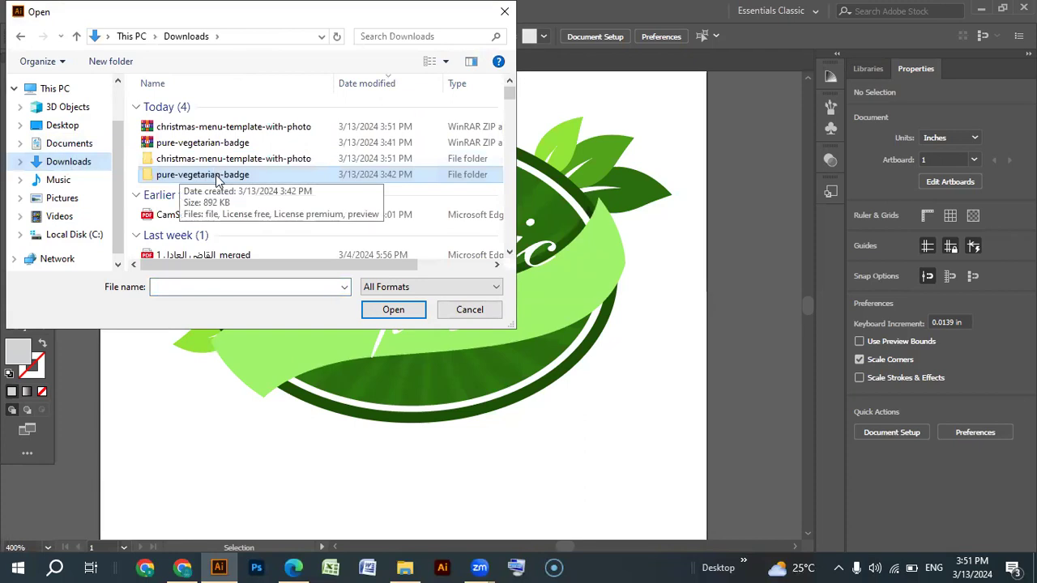
pyautogui.doubleClick(213, 158)
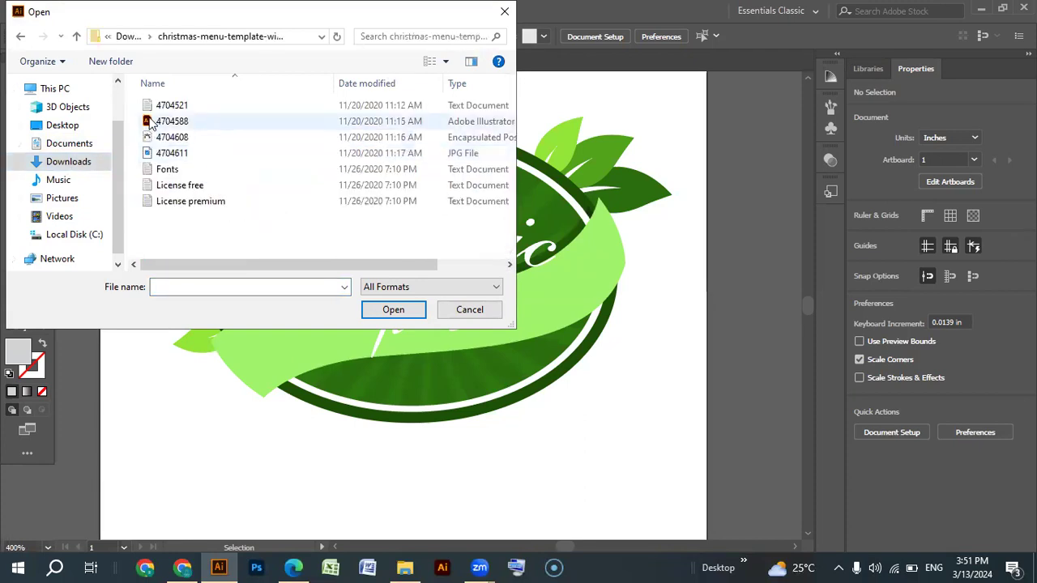
pyautogui.doubleClick(166, 121)
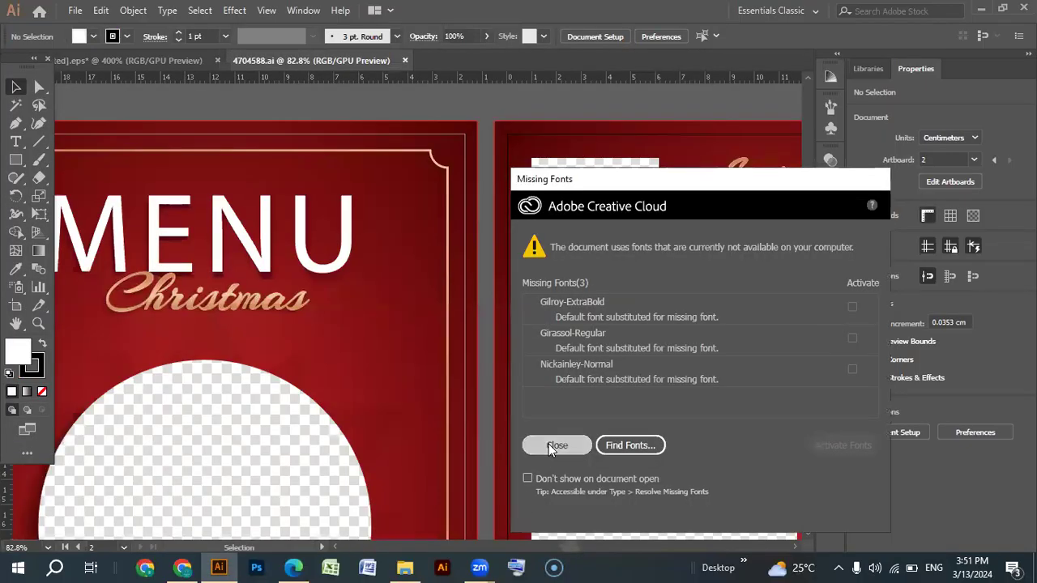
pyautogui.click(556, 446)
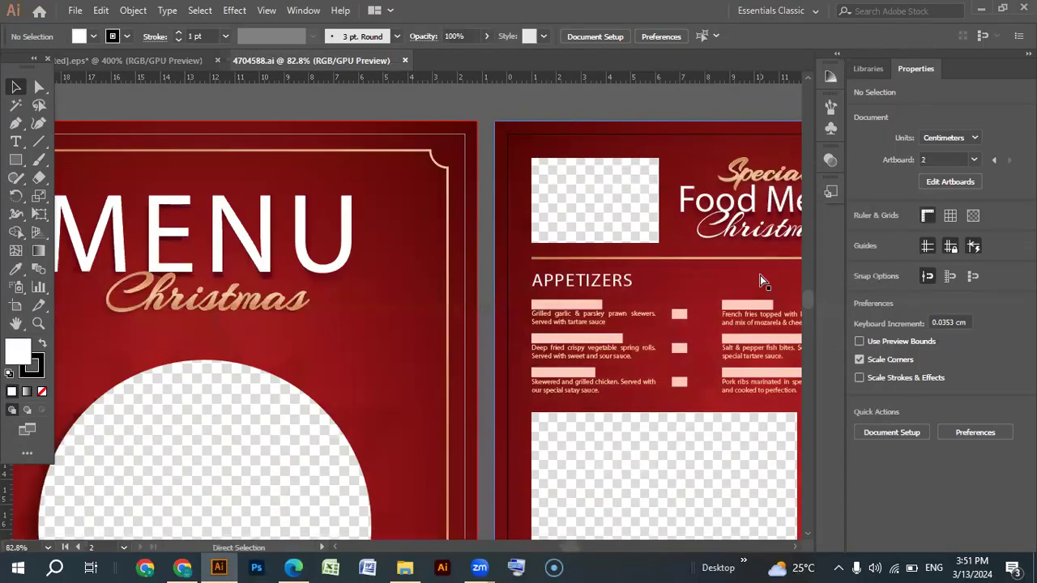
# Ungroup the artwork and text of the Special Food Menu page and clear the selection.
pyautogui.hotkey('ctrl', '-')
pyautogui.press('h')
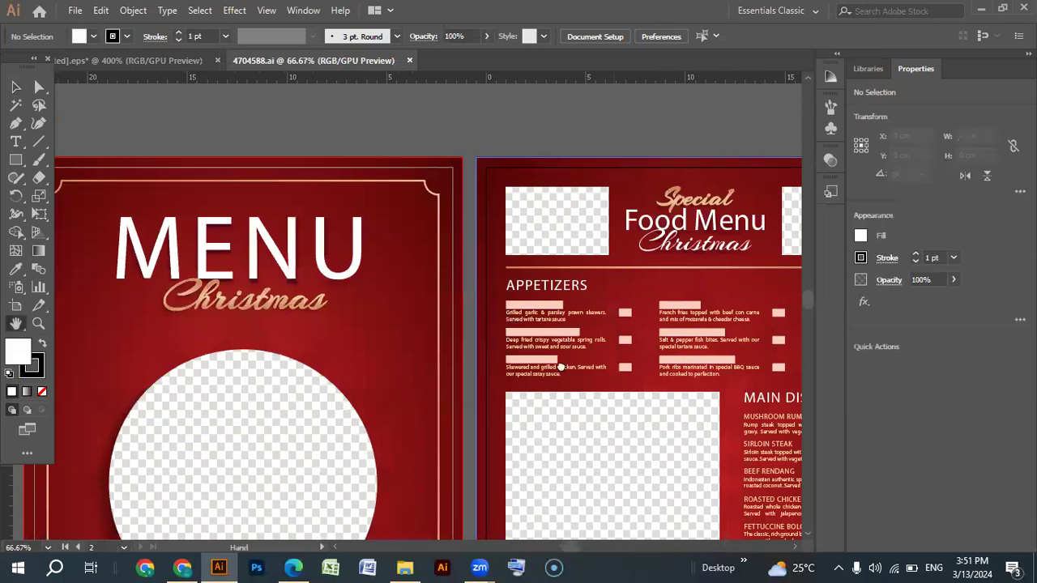
pyautogui.moveTo(613, 383); pyautogui.dragTo(512, 369)
pyautogui.click(17, 91)
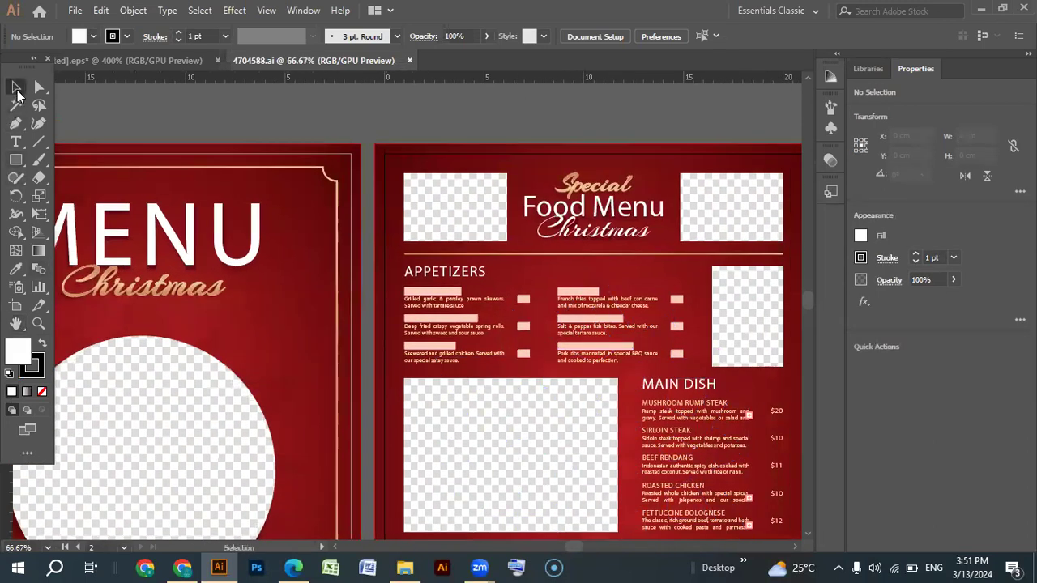
pyautogui.click(443, 293)
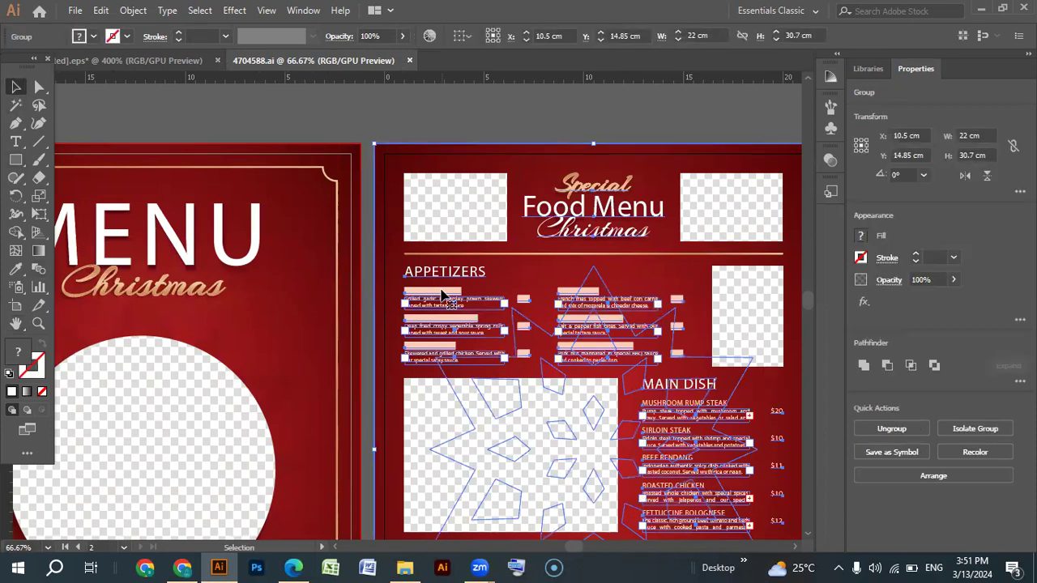
pyautogui.hotkey('ctrl', '+')
pyautogui.hotkey('ctrl', '+')
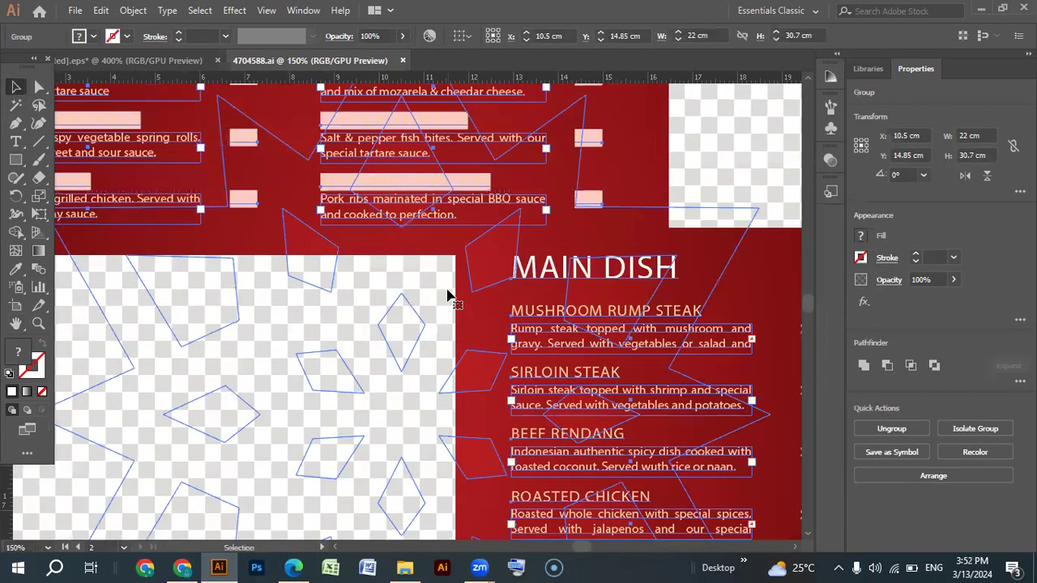
pyautogui.scroll(3, 448, 296)
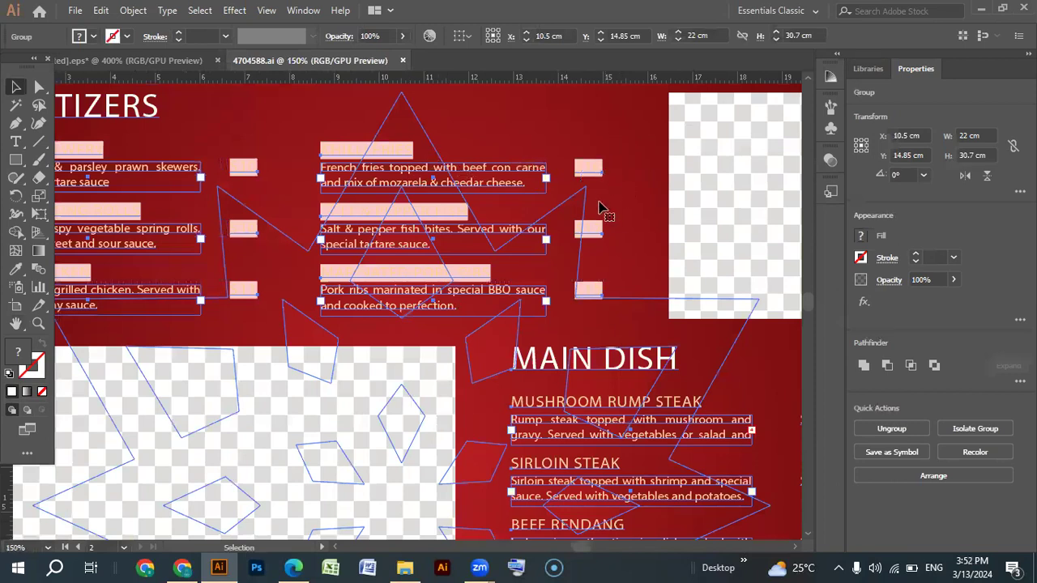
pyautogui.hotkey('ctrl', '-')
pyautogui.hotkey('ctrl', '-')
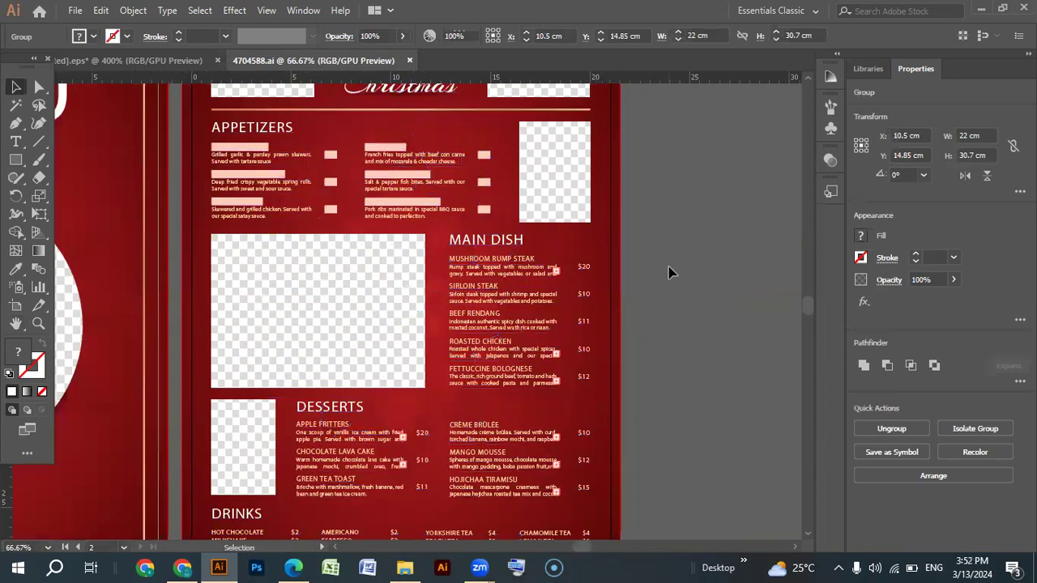
pyautogui.click(668, 272)
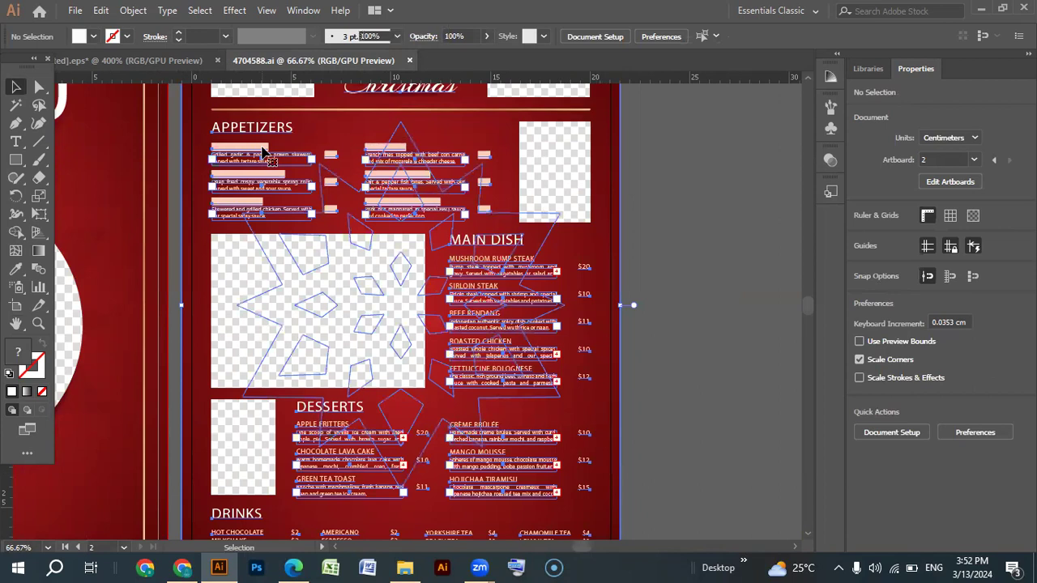
pyautogui.rightClick(263, 149)
pyautogui.click(297, 272)
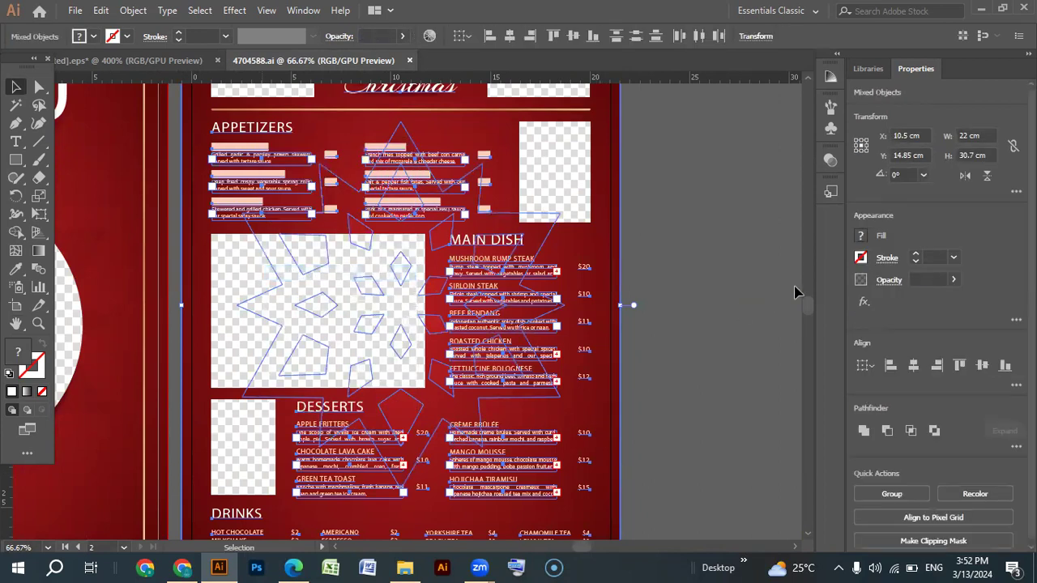
pyautogui.click(795, 292)
# Inspect the large faint snowflake compound path behind the food menu text, then clear the selection.
pyautogui.click(513, 229)
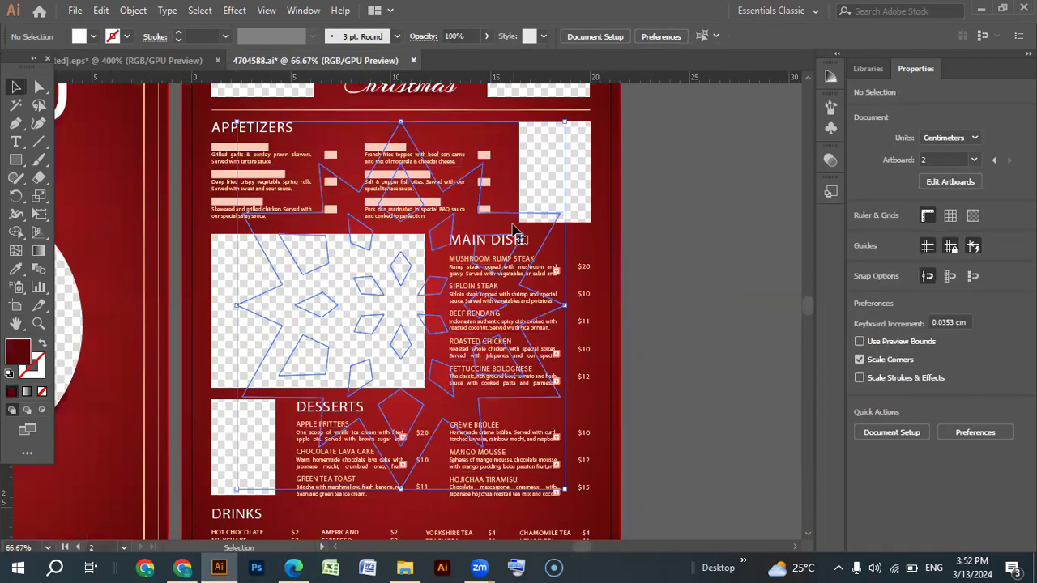
pyautogui.hotkey('ctrl', '2')
pyautogui.hotkey('ctrl', '=')
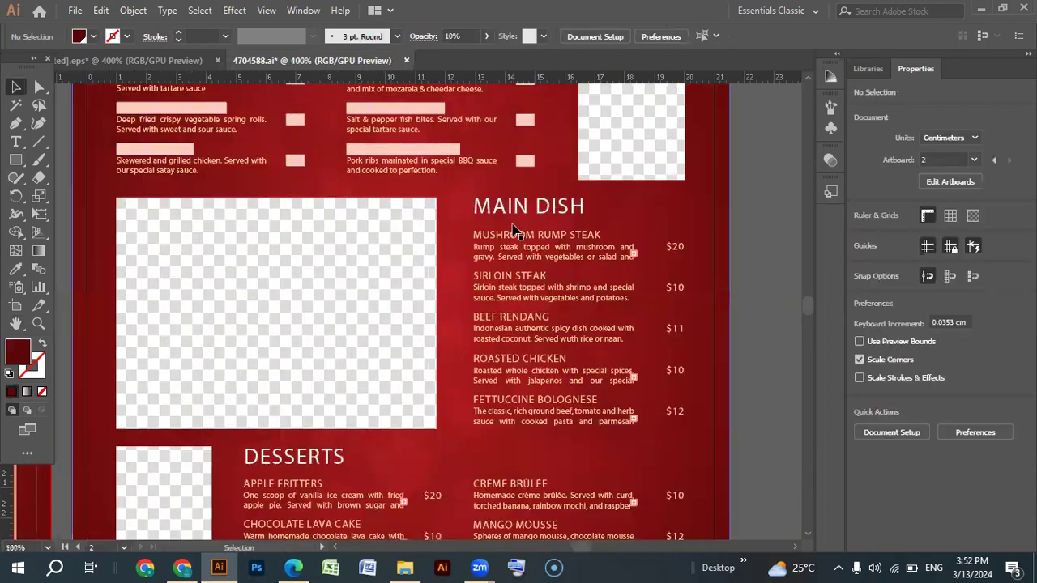
pyautogui.press('a')
pyautogui.hotkey('ctrl', 'alt', '2')
pyautogui.press('v')
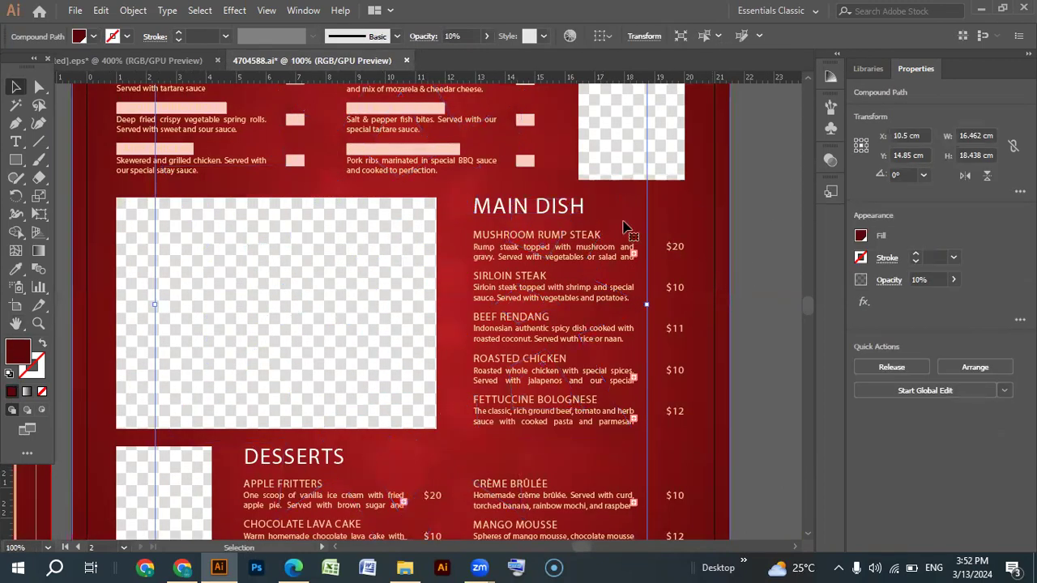
pyautogui.click(578, 189)
pyautogui.click(602, 205)
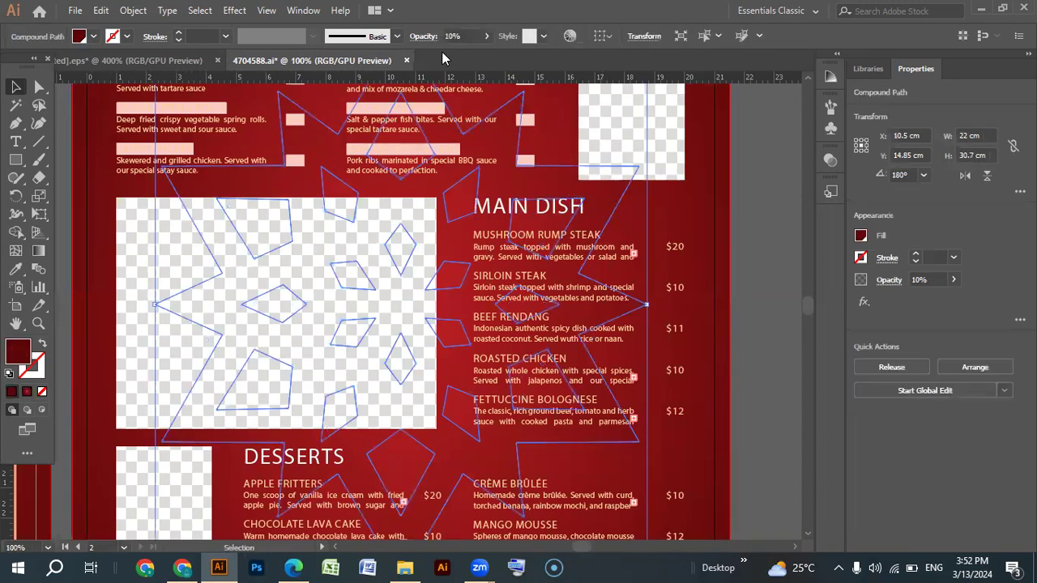
pyautogui.click(749, 289)
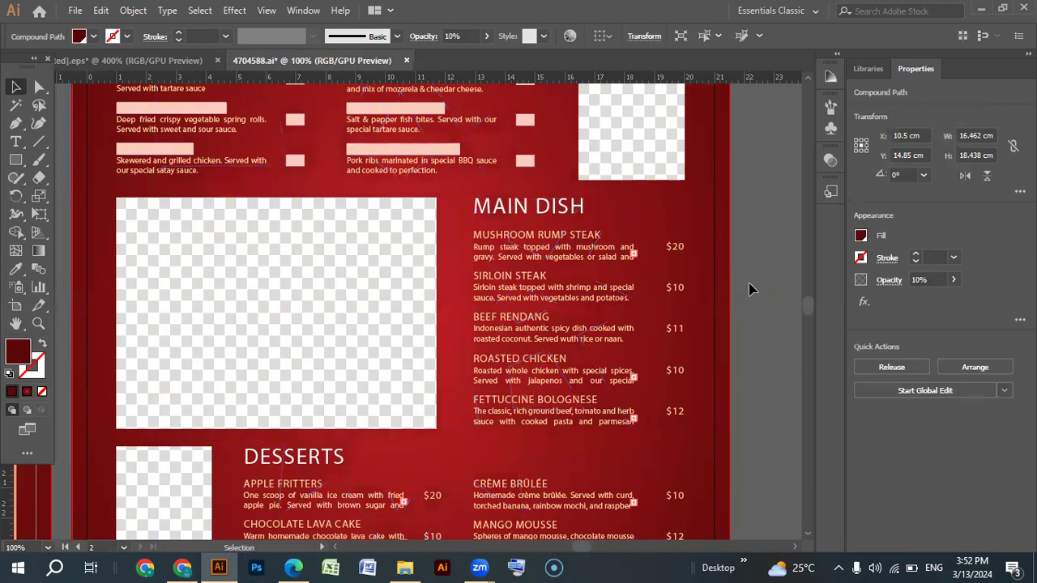
# Ungroup the food menu's text block and select the highlighted heading above the pork ribs description.
pyautogui.scroll(3, 749, 290)
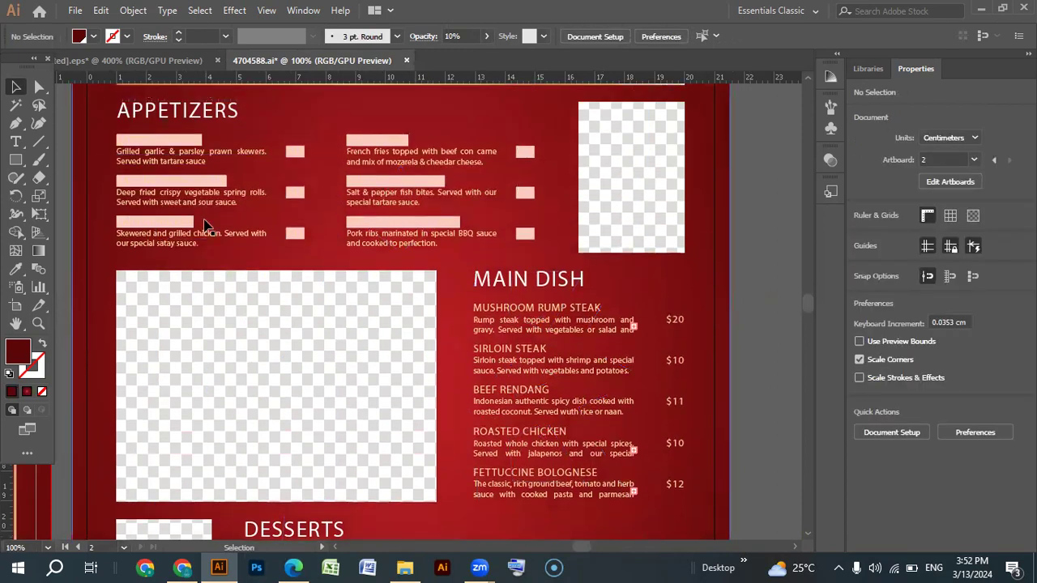
pyautogui.moveTo(173, 230); pyautogui.dragTo(172, 228)
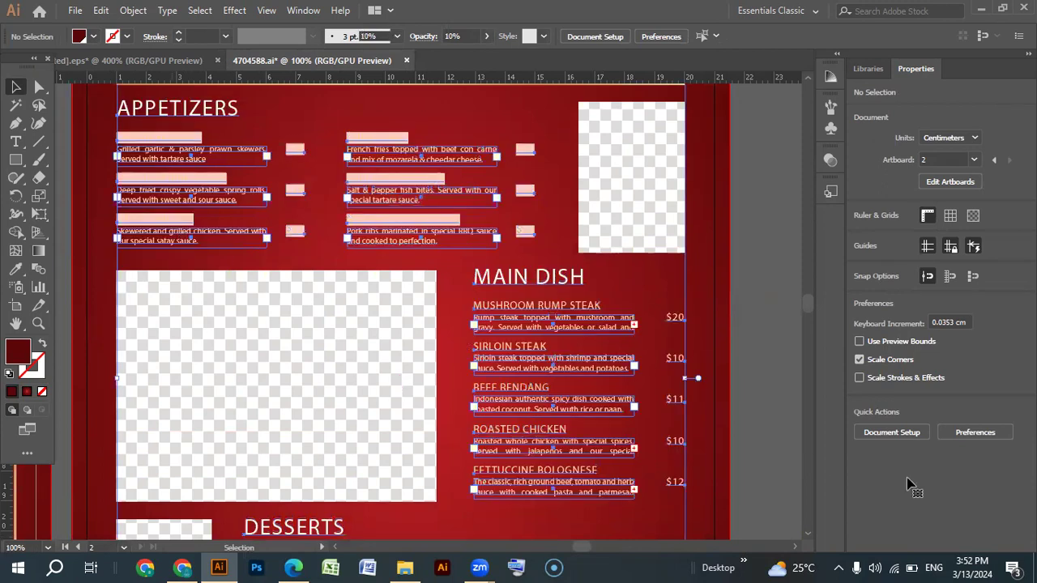
pyautogui.hotkey('ctrl', 'shift', 'a')
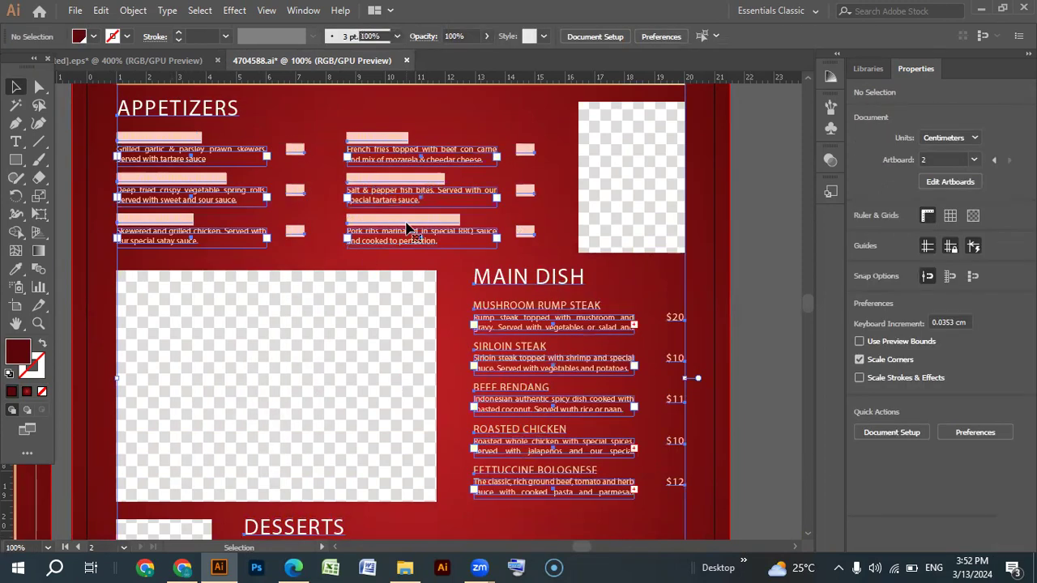
pyautogui.rightClick(409, 230)
pyautogui.click(481, 348)
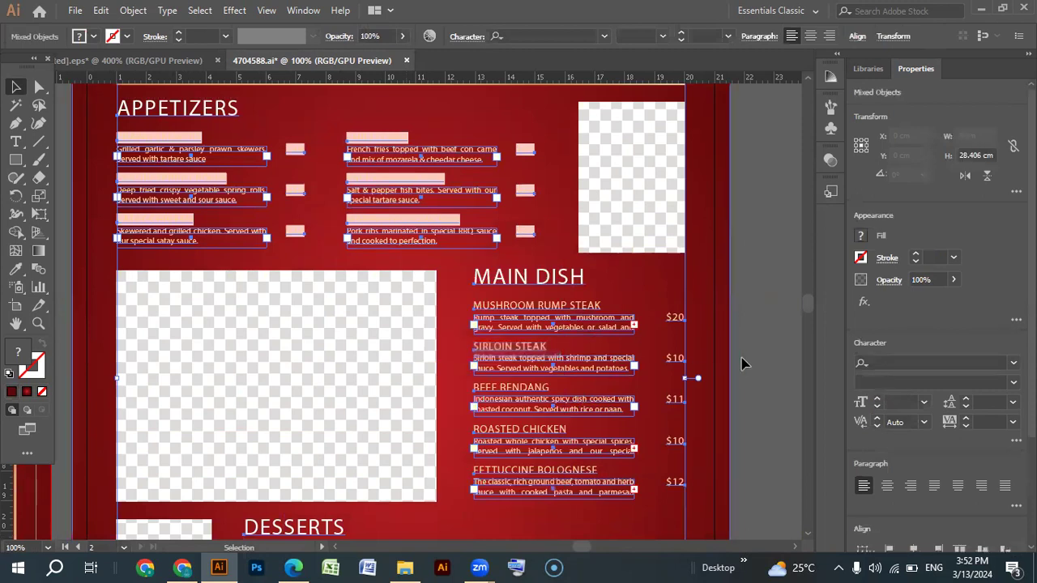
pyautogui.hotkey('ctrl', 'shift', 'a')
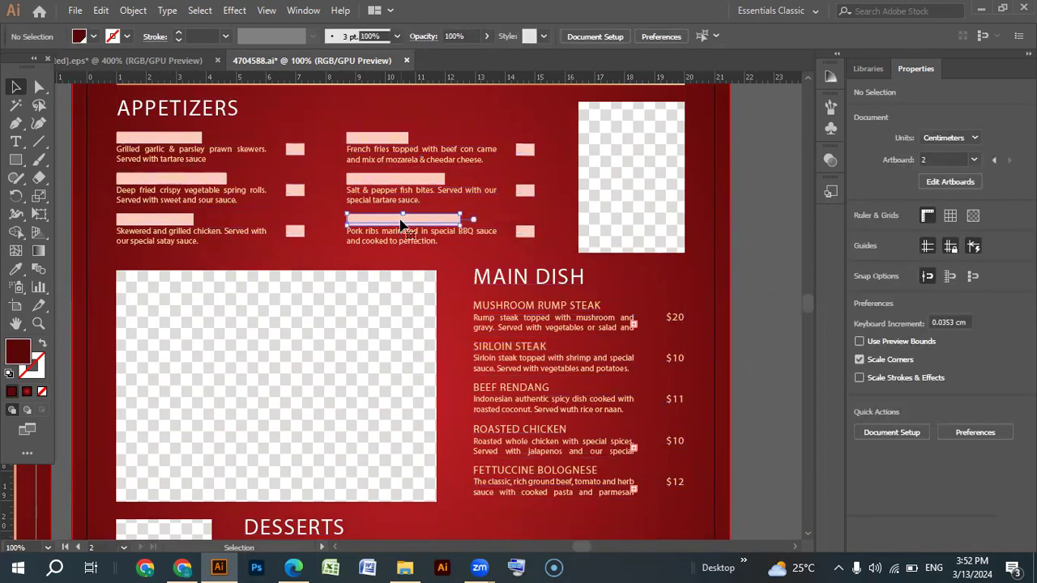
pyautogui.click(403, 225)
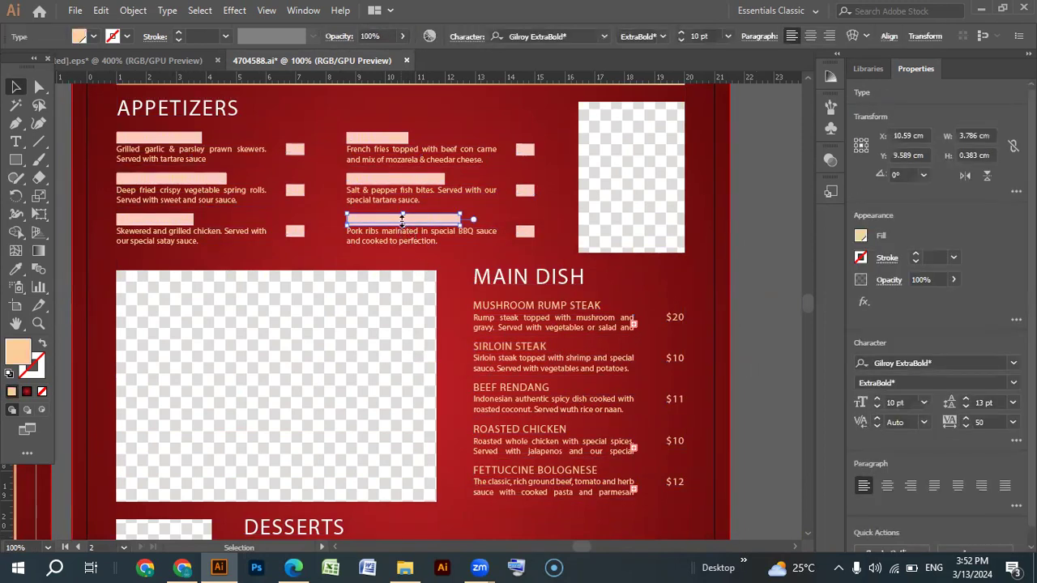
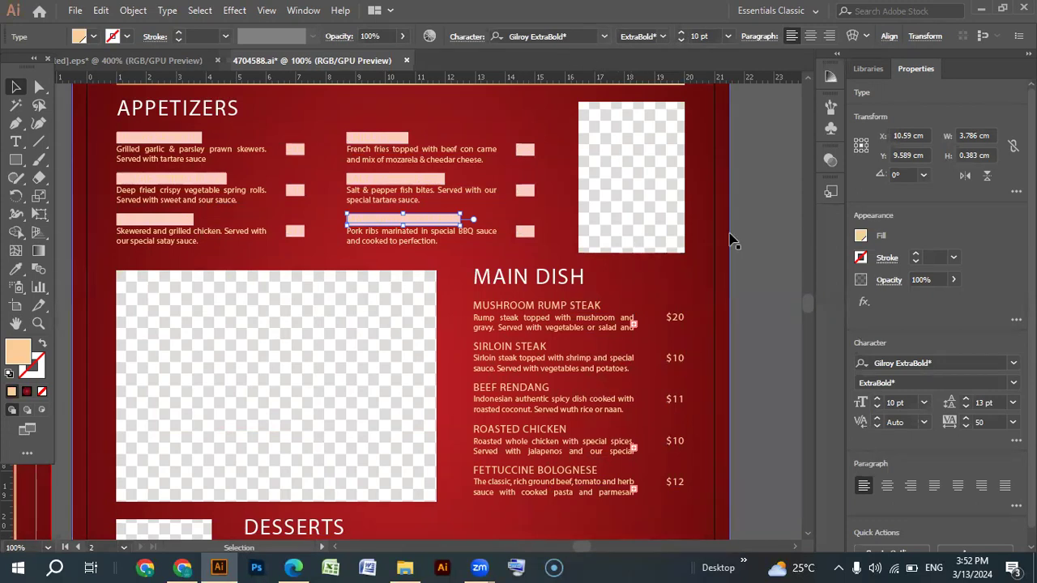
# Ungroup the artwork of the Christmas menu cover page with the round photo placeholder.
pyautogui.hotkey('ctrl', '-')
pyautogui.hotkey('ctrl', '=')
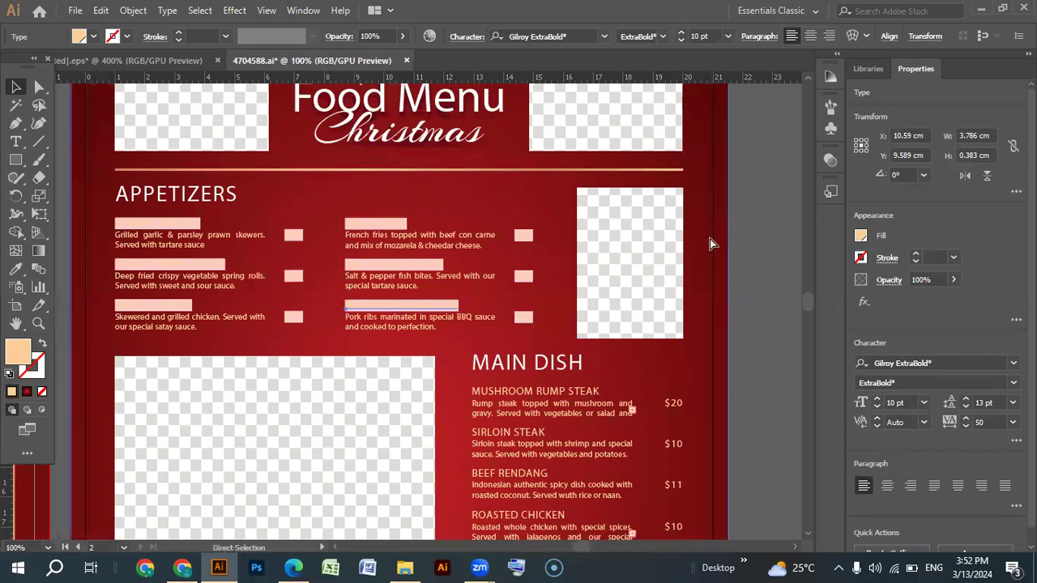
pyautogui.hotkey('ctrl', '-')
pyautogui.hotkey('ctrl', '-')
pyautogui.press('h')
pyautogui.moveTo(296, 364); pyautogui.dragTo(537, 286)
pyautogui.press('v')
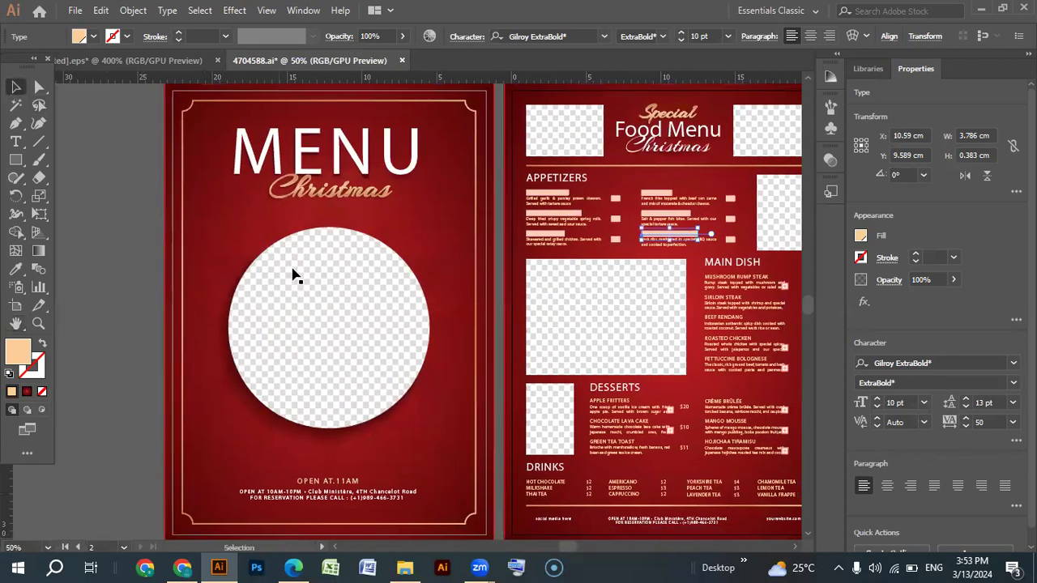
pyautogui.click(432, 267)
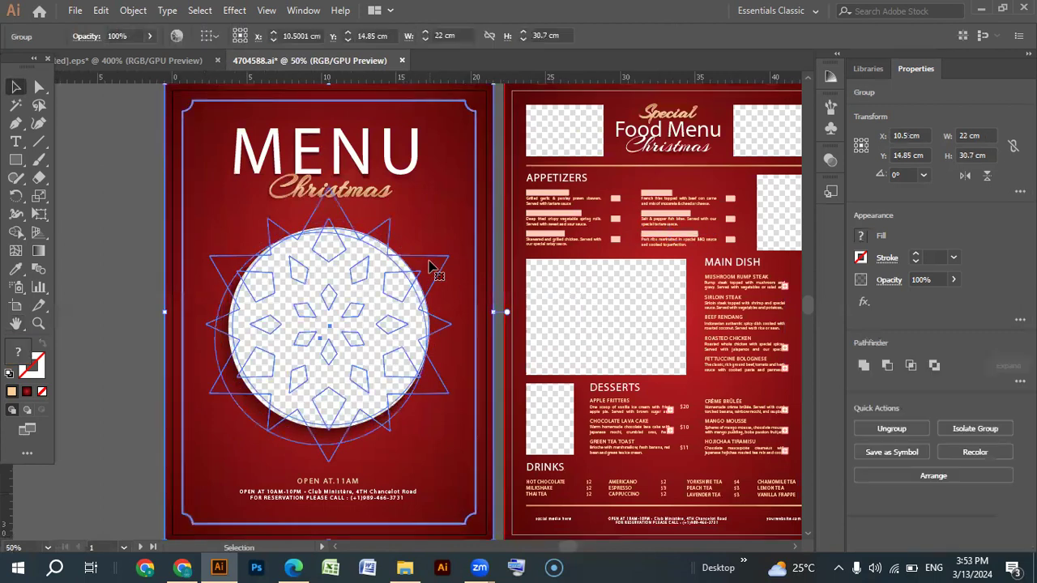
pyautogui.rightClick(432, 267)
pyautogui.click(465, 388)
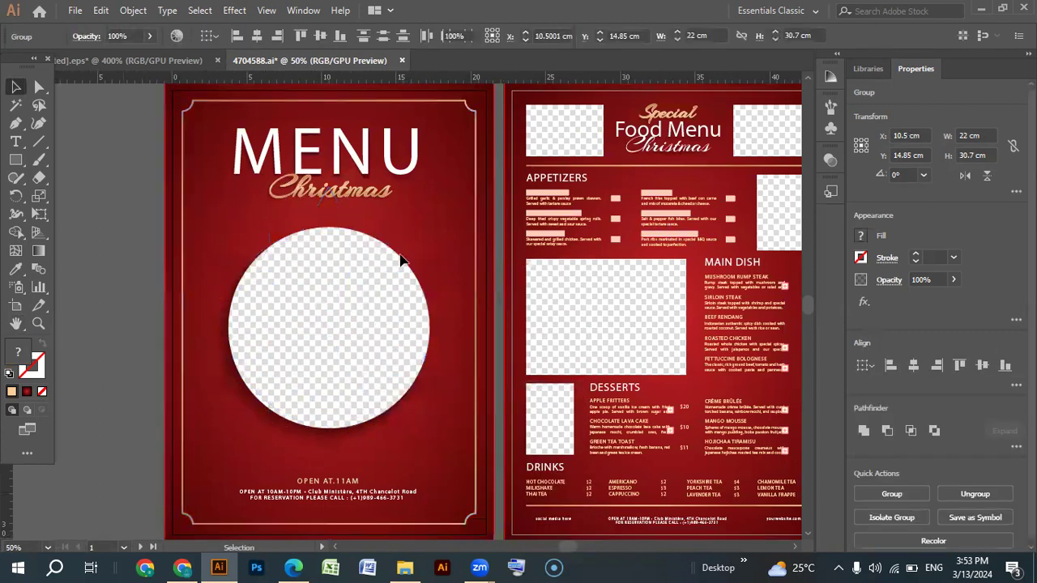
# Ungroup the cover page's remaining nested artwork, check that the snowflake selects separately, and clear the selection.
pyautogui.click(442, 286)
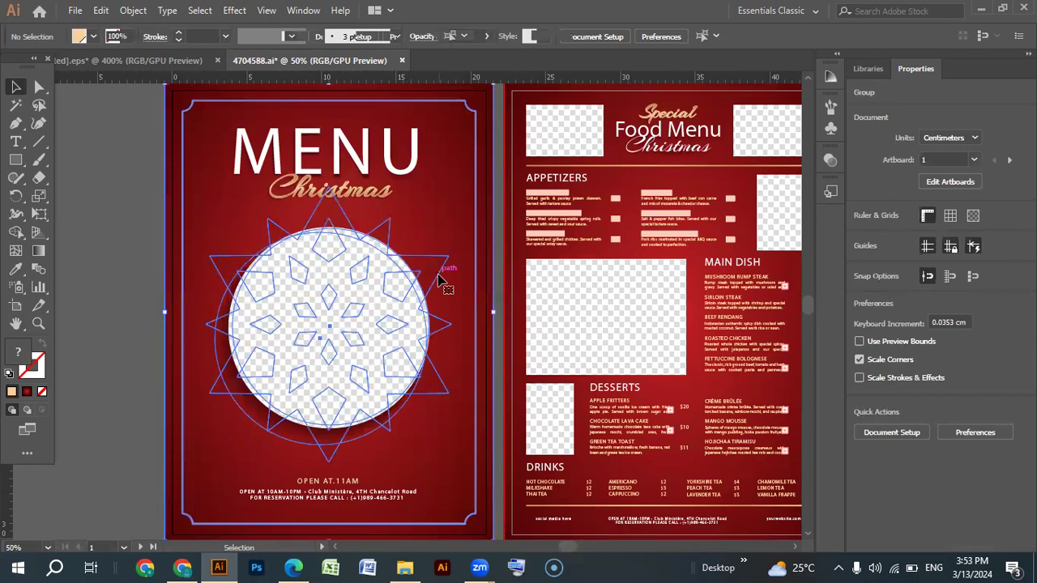
pyautogui.press('Delete')
pyautogui.press('a')
pyautogui.hotkey('ctrl', 'z')
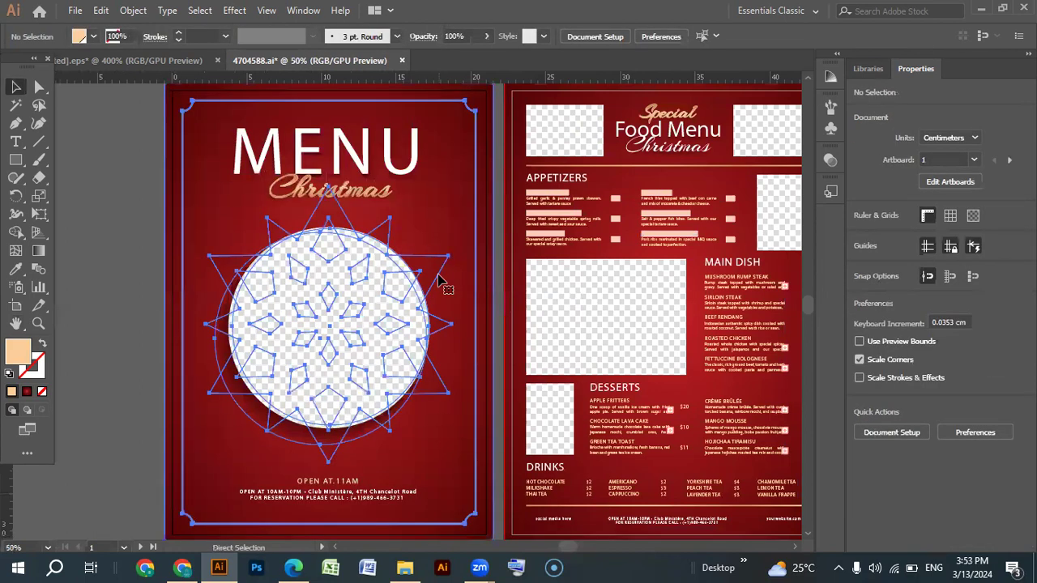
pyautogui.press('v')
pyautogui.rightClick(414, 212)
pyautogui.click(440, 335)
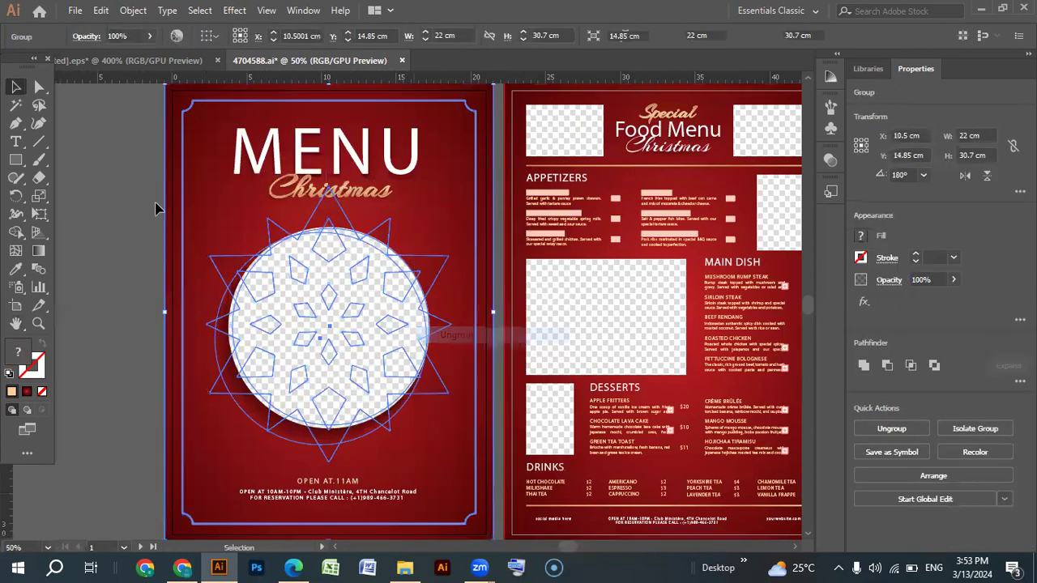
pyautogui.hotkey('ctrl', 'shift', 'a')
pyautogui.click(387, 240)
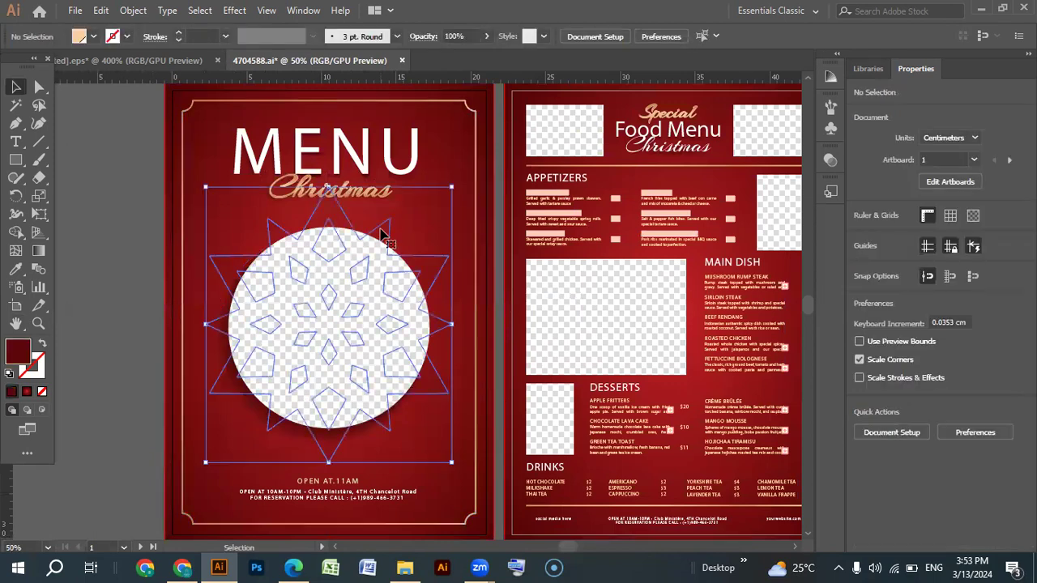
pyautogui.hotkey('ctrl', 'shift', 'a')
# Try moving the cover's round photo placeholder down and deleting it, then undo those changes.
pyautogui.hotkey('ctrl', '+')
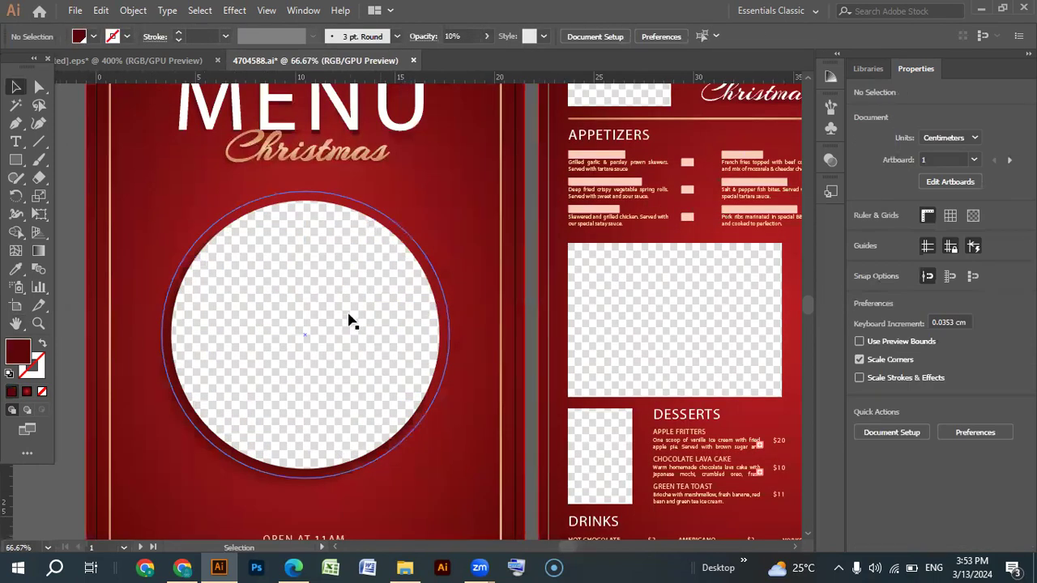
pyautogui.click(348, 320)
pyautogui.moveTo(348, 320); pyautogui.dragTo(351, 392)
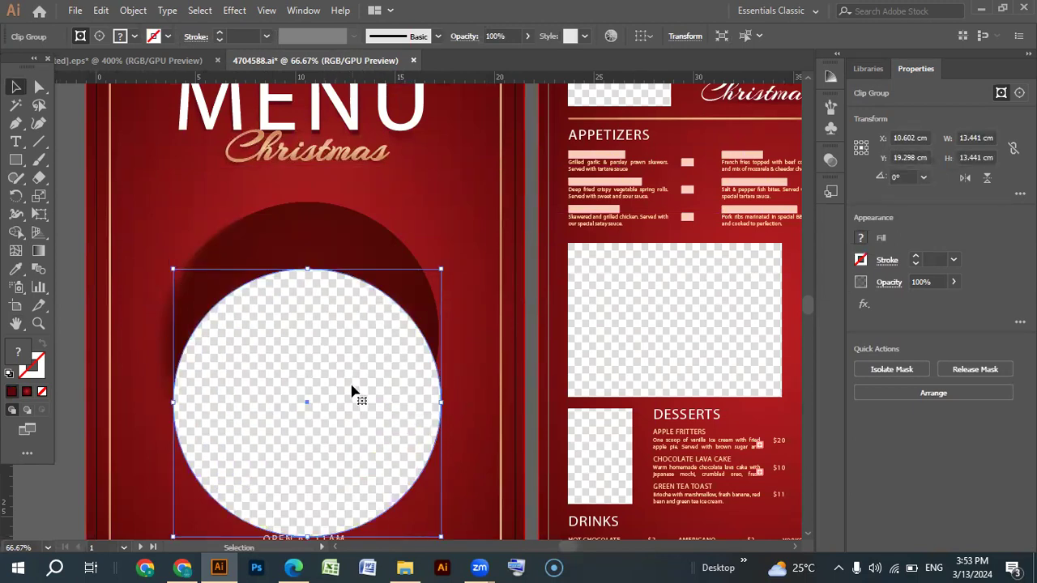
pyautogui.press('Delete')
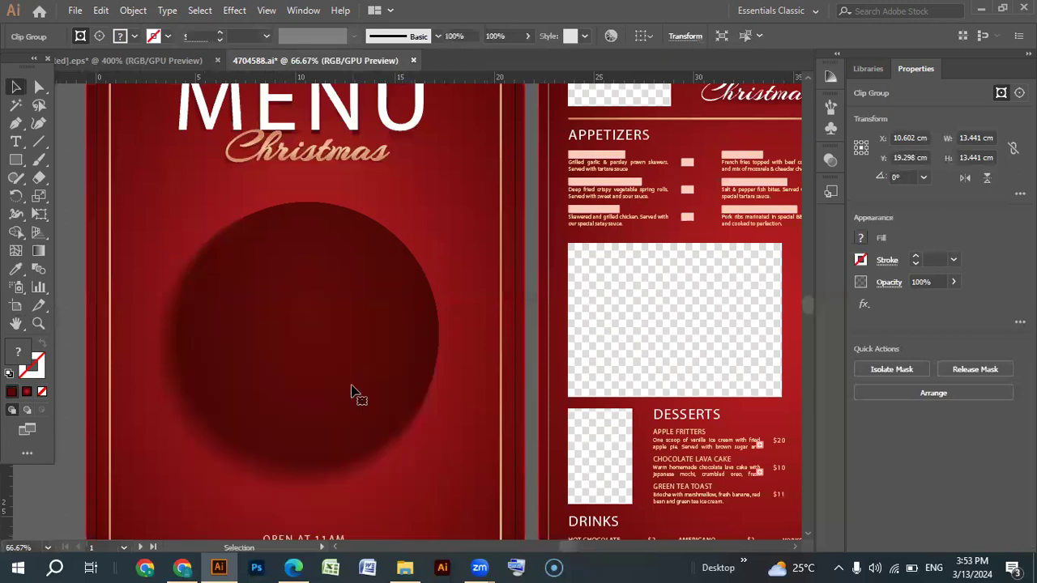
pyautogui.click(357, 317)
pyautogui.hotkey('ctrl', '-')
pyautogui.hotkey('ctrl', '-')
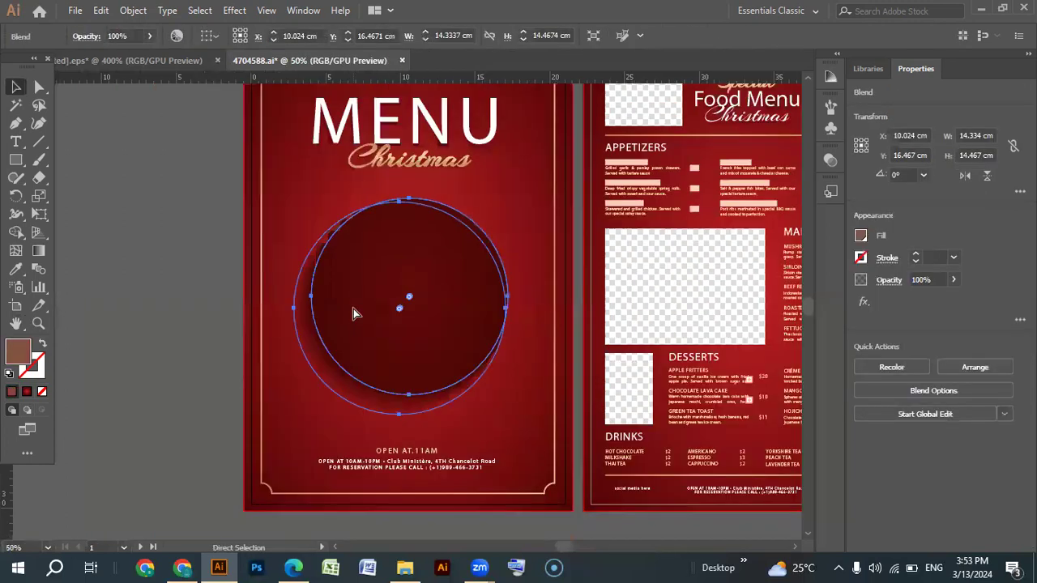
pyautogui.hotkey('ctrl', 'z')
pyautogui.hotkey('ctrl', '7')
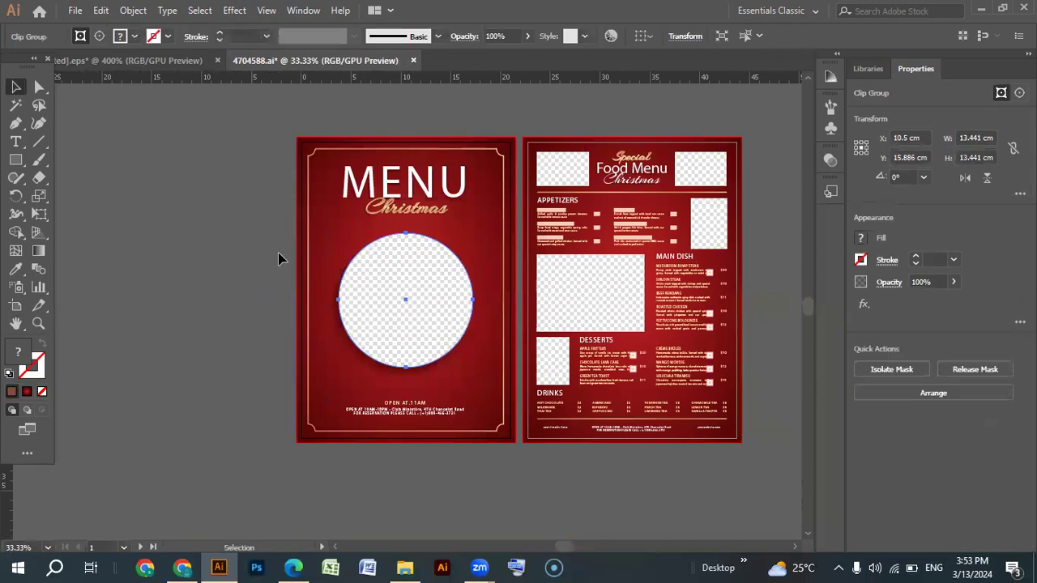
# Duplicate the cover's round photo placeholder onto the empty canvas beside the cover page.
pyautogui.hotkey('ctrl', 'shift', 'a')
pyautogui.click(415, 293)
pyautogui.moveTo(415, 293); pyautogui.dragTo(160, 366)
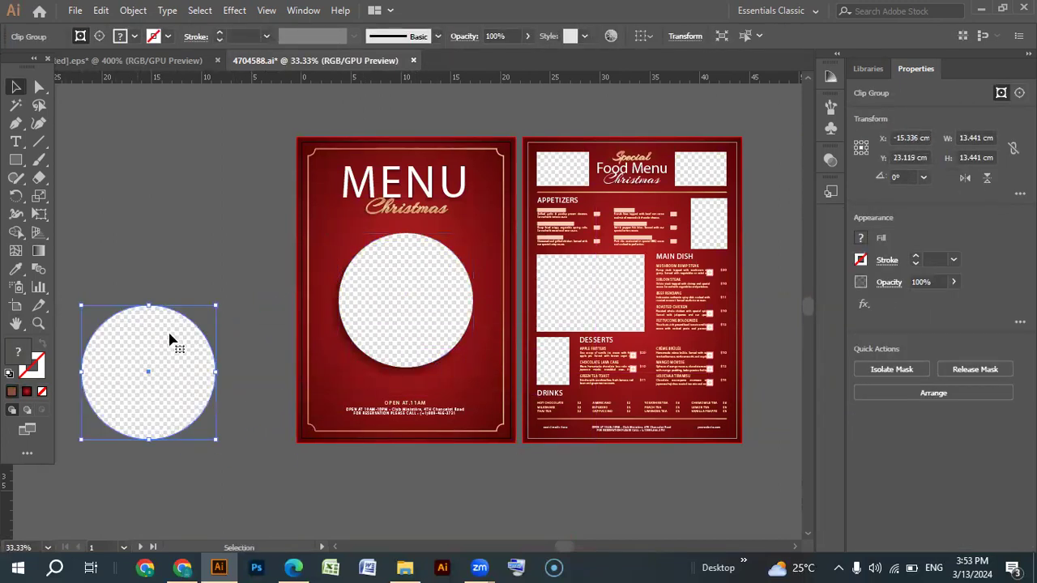
# Fill the duplicated circle beside the cover page with bright green.
pyautogui.doubleClick(22, 355)
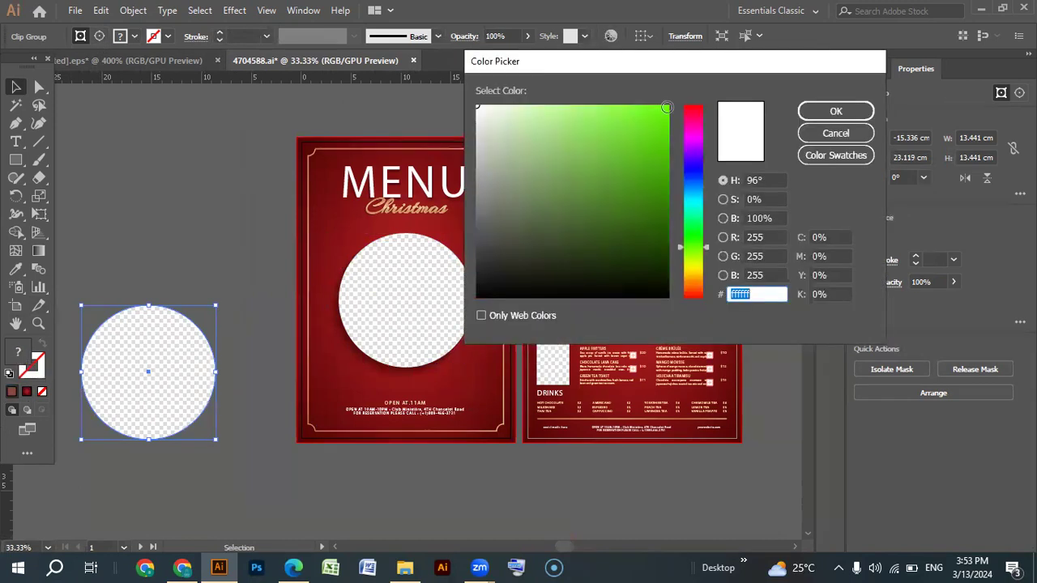
pyautogui.click(666, 108)
pyautogui.click(815, 111)
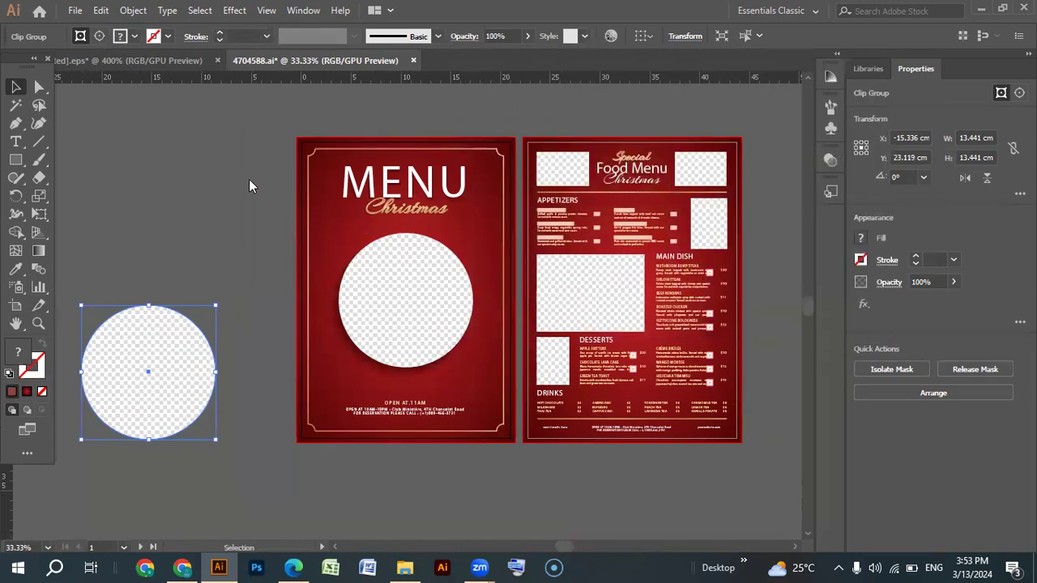
pyautogui.click(146, 172)
pyautogui.hotkey('ctrl', 'z')
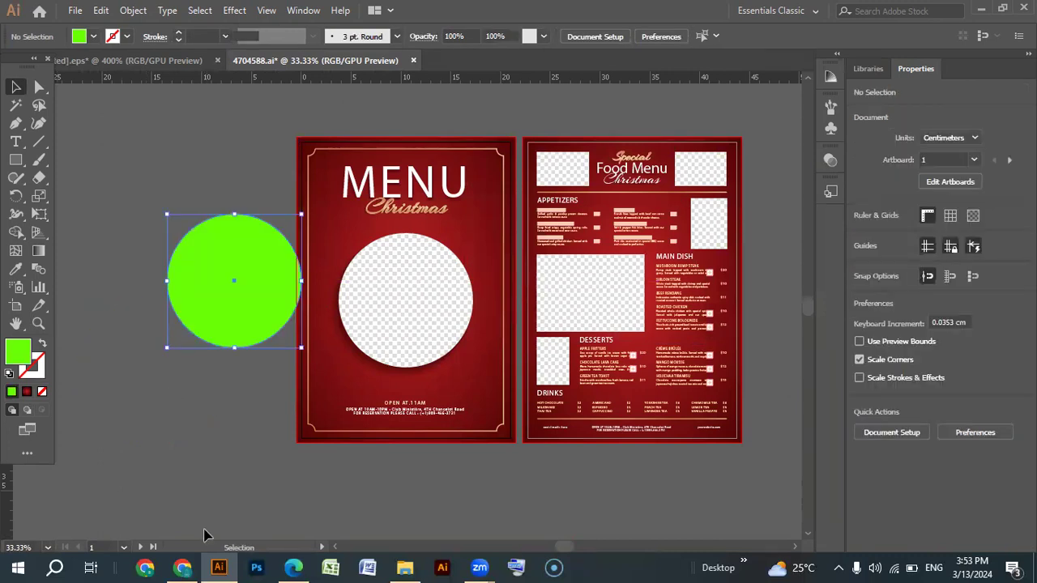
# Switch to Freepik in Chrome, close the template preview, and try searching for "burger" among free AI images instead of vectors.
pyautogui.click(186, 567)
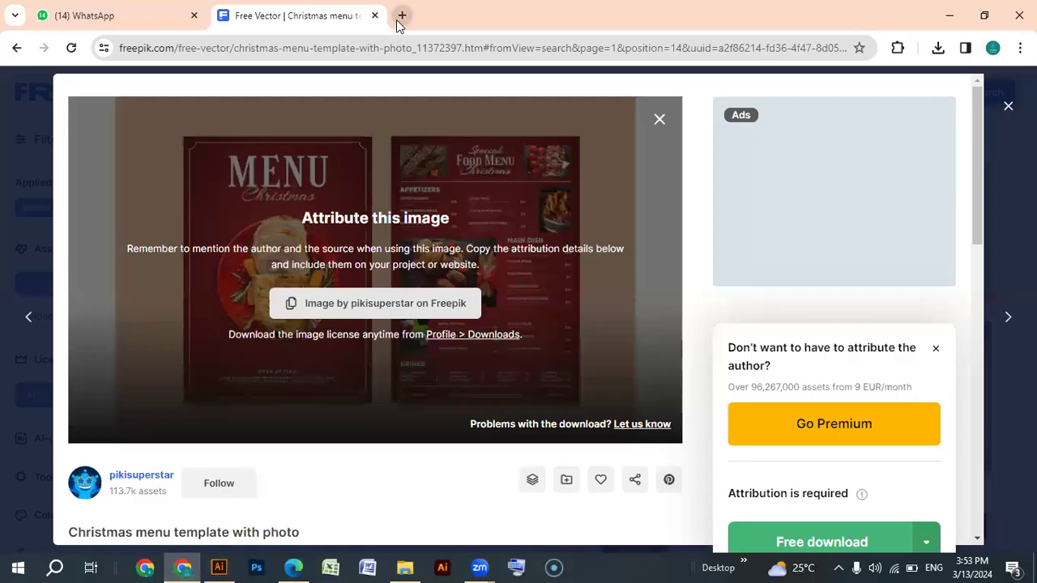
pyautogui.press('Escape')
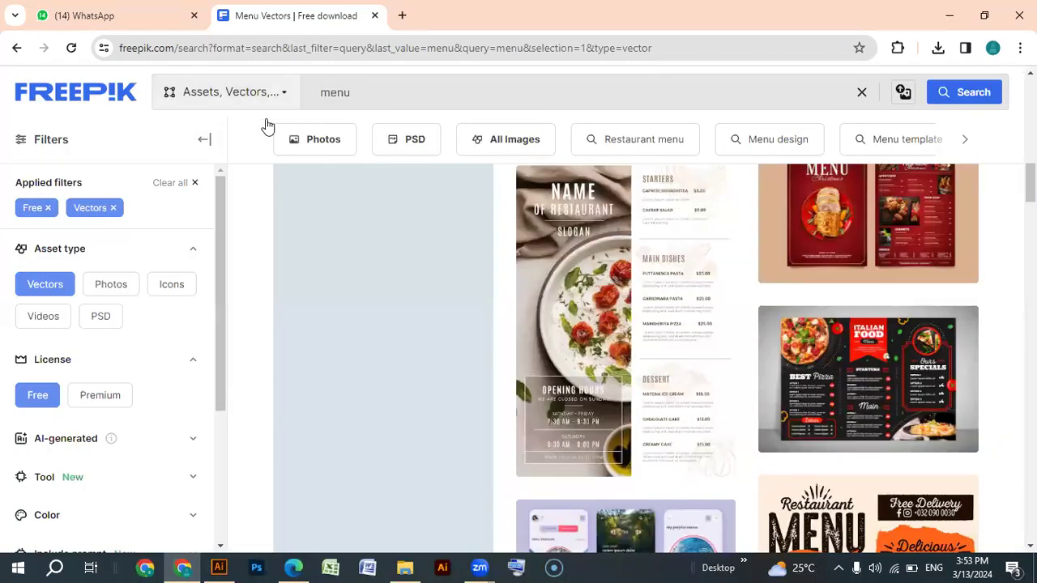
pyautogui.click(282, 95)
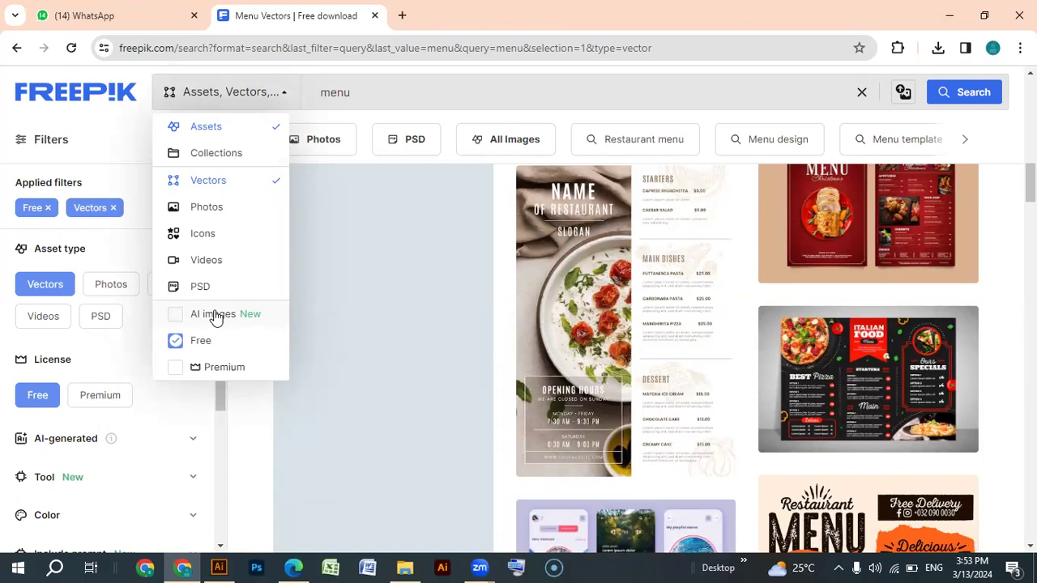
pyautogui.click(175, 315)
pyautogui.click(176, 180)
pyautogui.click(372, 93)
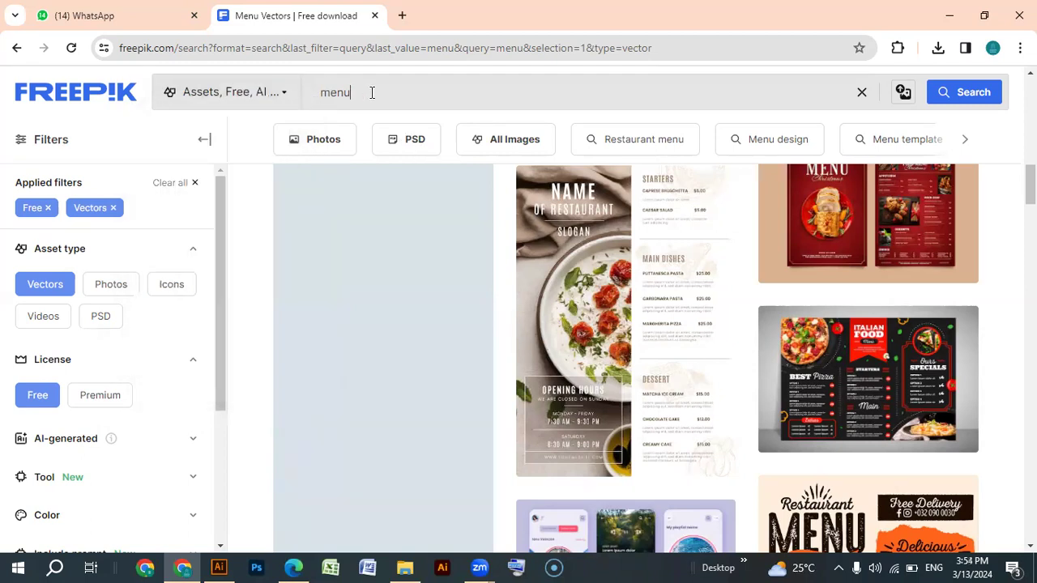
pyautogui.press('BackSpace')
pyautogui.press('BackSpace')
pyautogui.press('BackSpace')
pyautogui.write('burger')
pyautogui.press('Return')
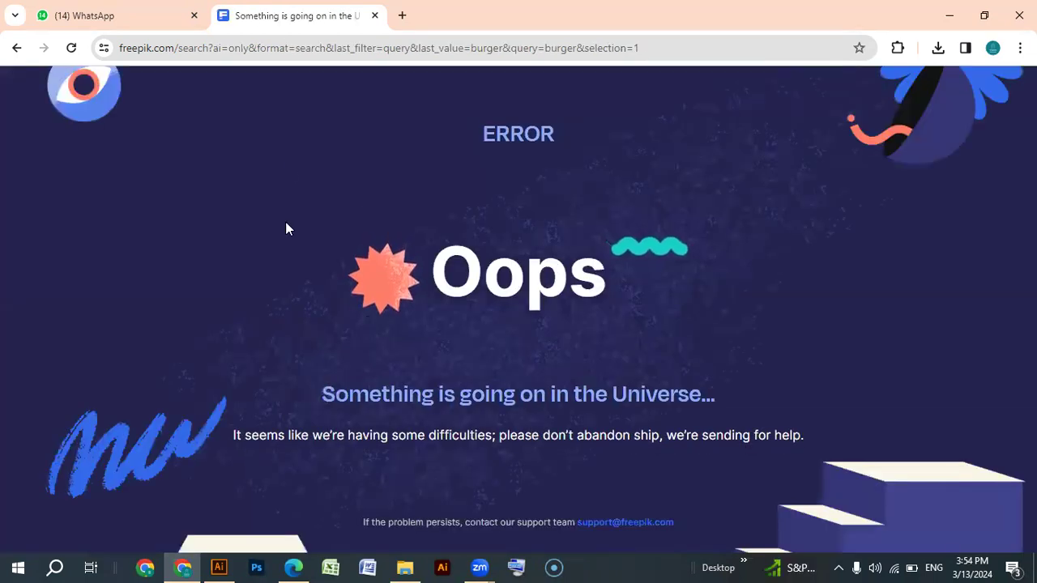
# Search the web for Unsplash in a new browser tab and open the unsplash.com website.
pyautogui.click(404, 15)
pyautogui.write('unspl')
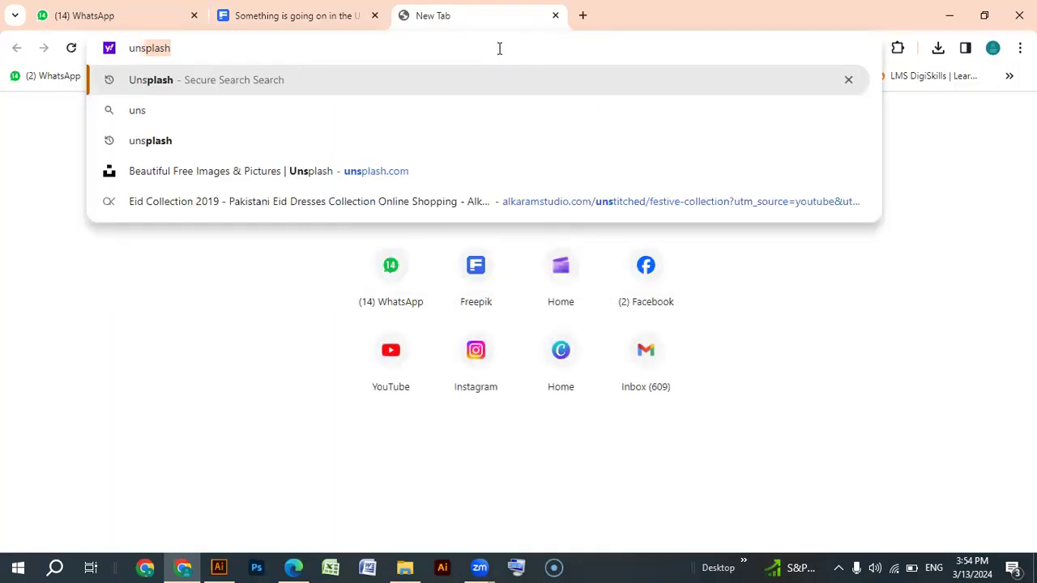
pyautogui.write('ash')
pyautogui.press('Return')
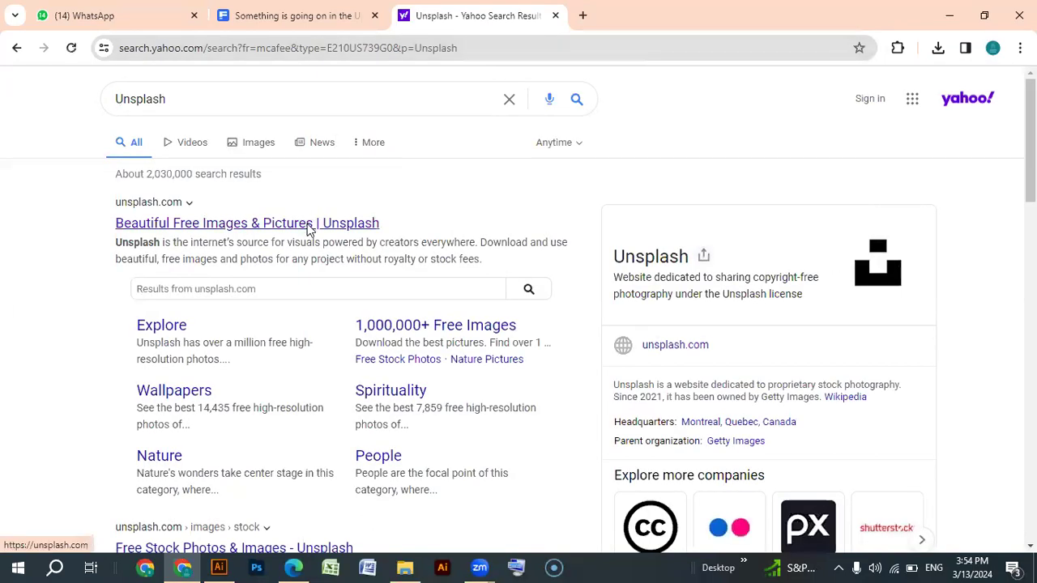
pyautogui.click(310, 223)
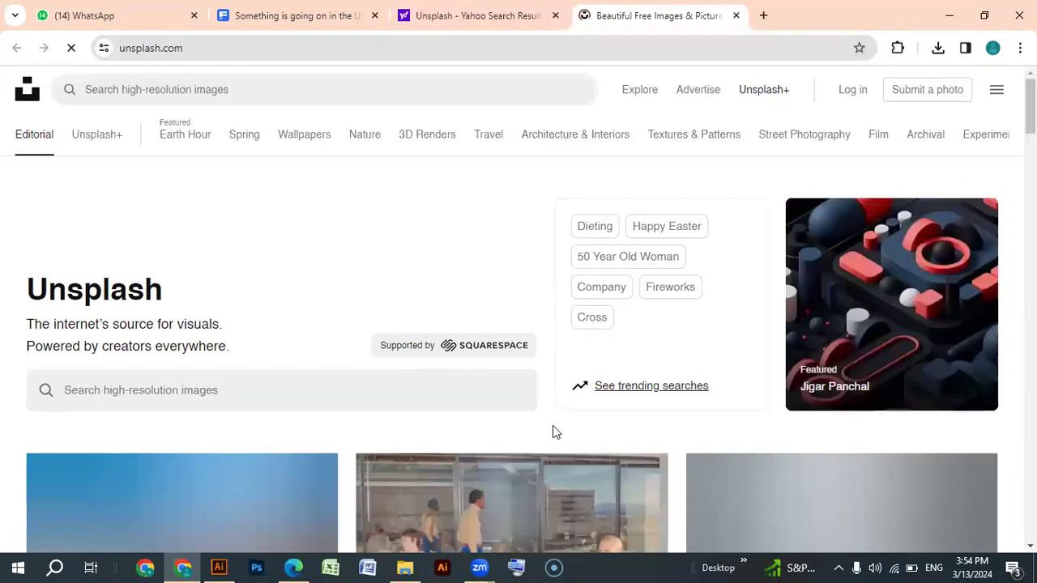
pyautogui.scroll(-3, 555, 432)
pyautogui.scroll(3, 551, 424)
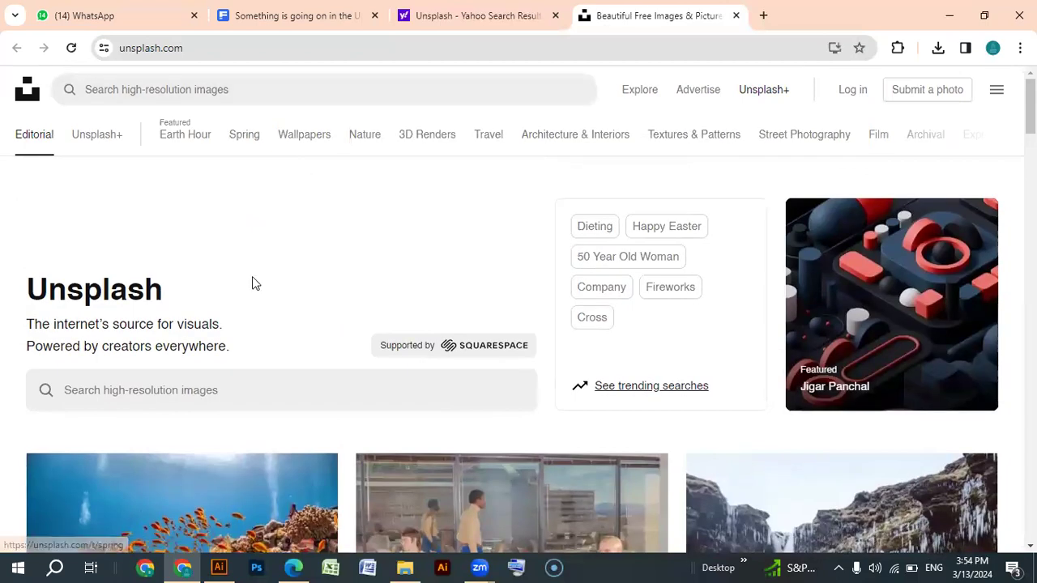
# Search Unsplash for "burger" photos.
pyautogui.click(264, 84)
pyautogui.write('burge')
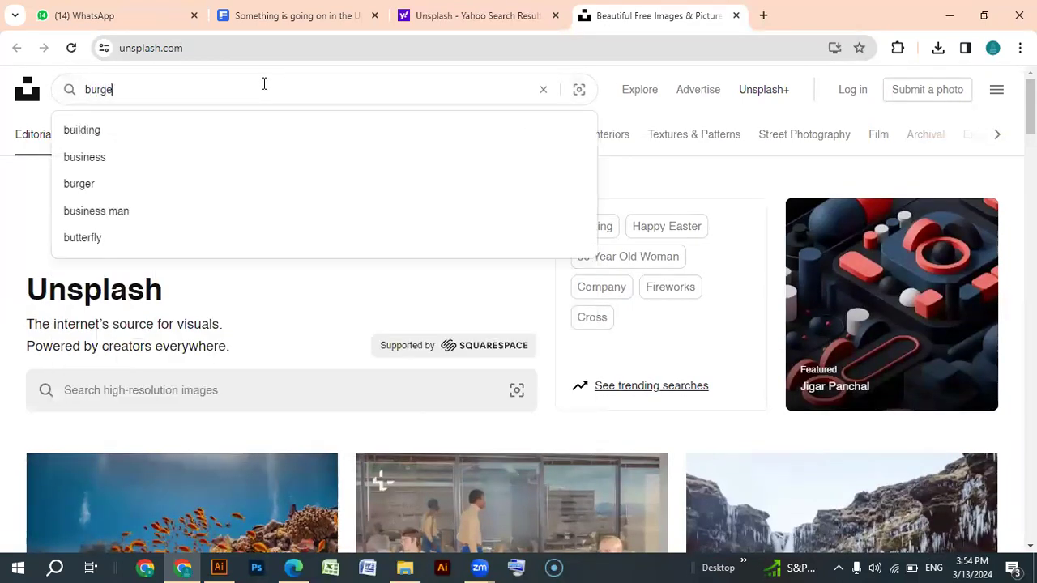
pyautogui.write('r')
pyautogui.press('Return')
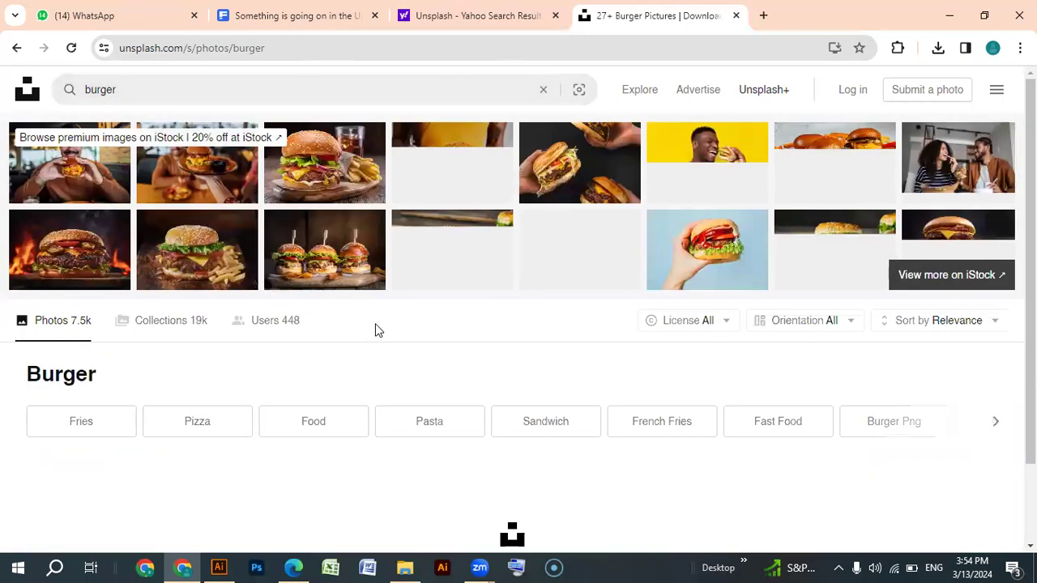
pyautogui.scroll(-1, 377, 326)
pyautogui.scroll(1, 377, 326)
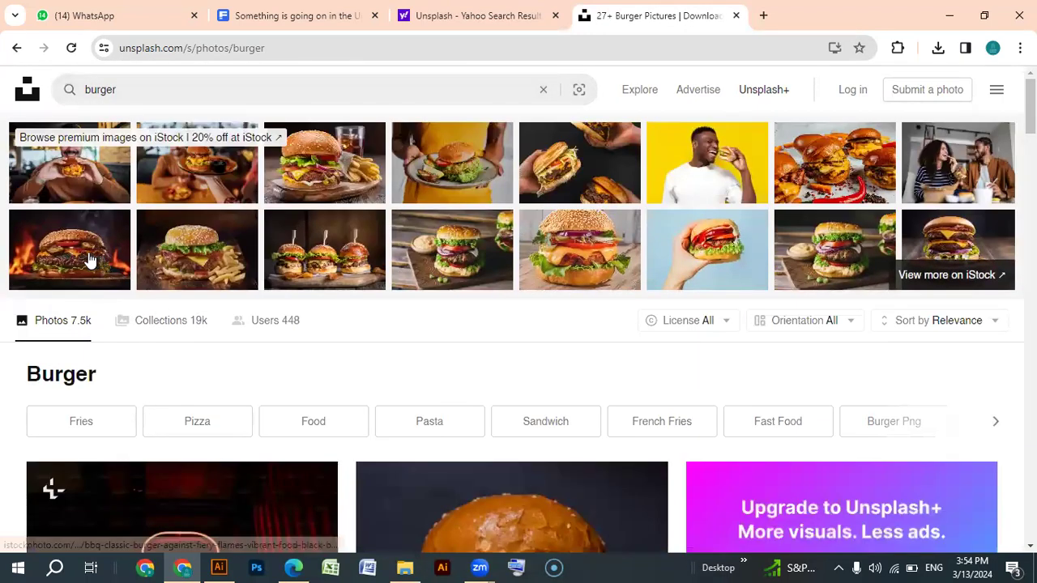
pyautogui.click(238, 292)
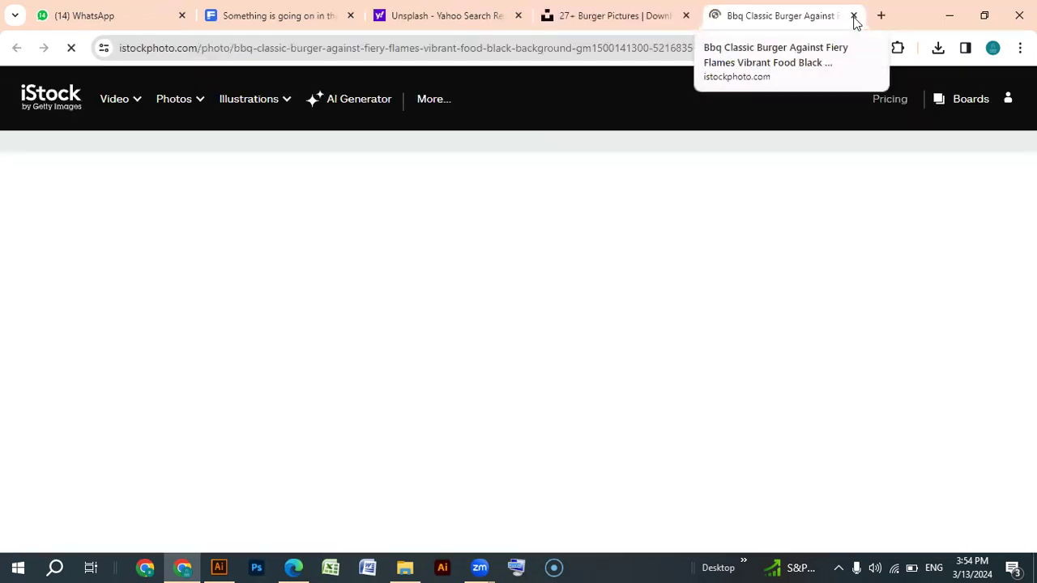
pyautogui.scroll(-4, 521, 313)
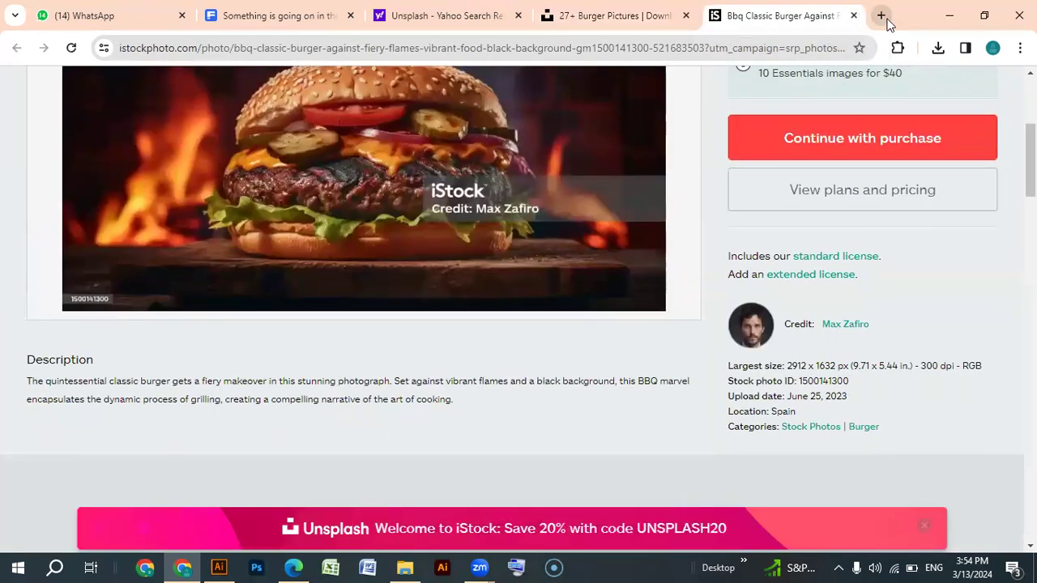
pyautogui.hotkey('ctrl', 'w')
# Find the photo of the burger with dripping yellow sauce and a knife stuck in it, and copy the image.
pyautogui.scroll(-7, 363, 377)
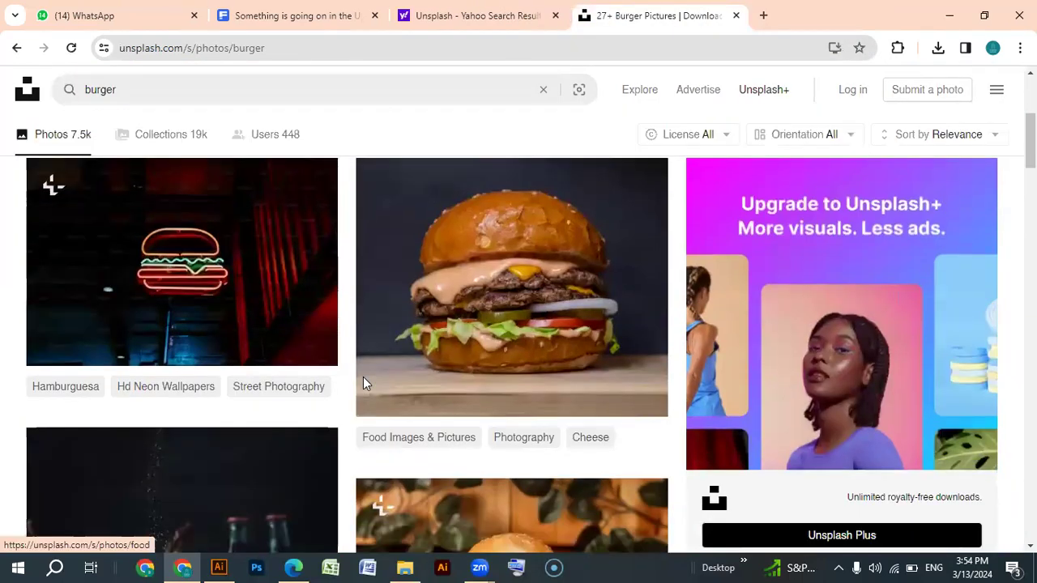
pyautogui.scroll(-6, 363, 377)
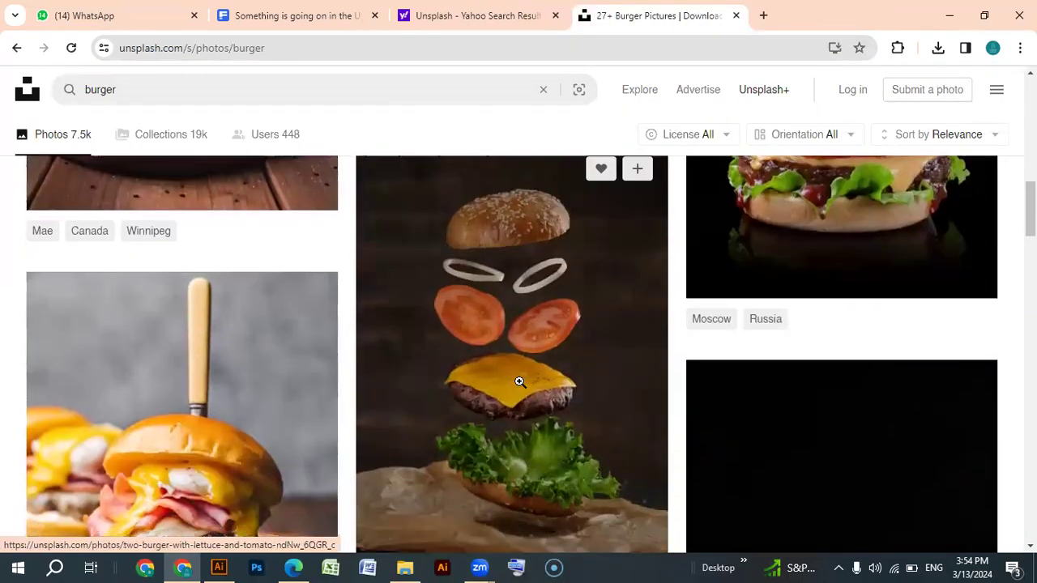
pyautogui.scroll(-4, 519, 382)
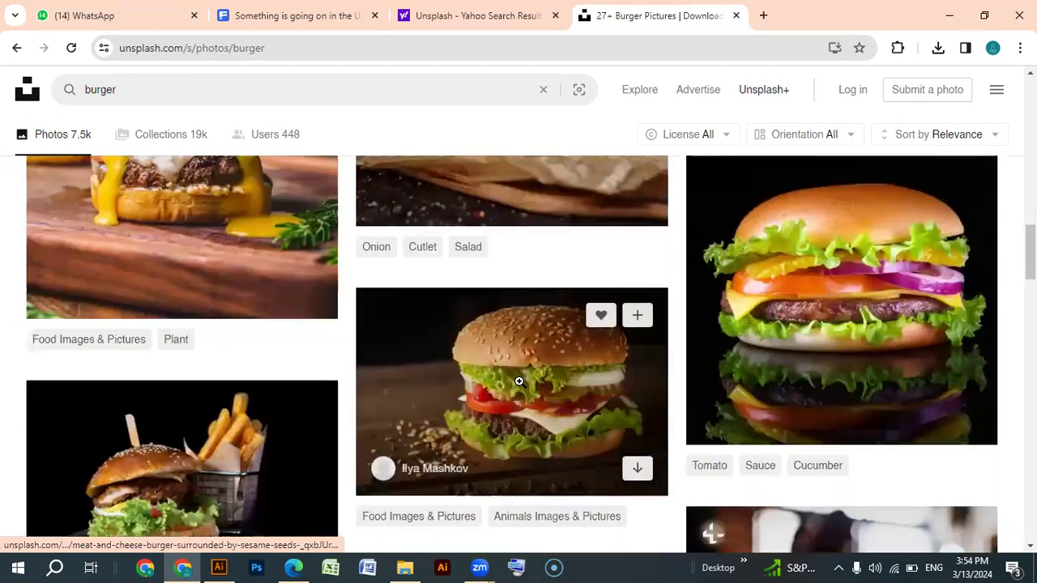
pyautogui.scroll(3, 213, 397)
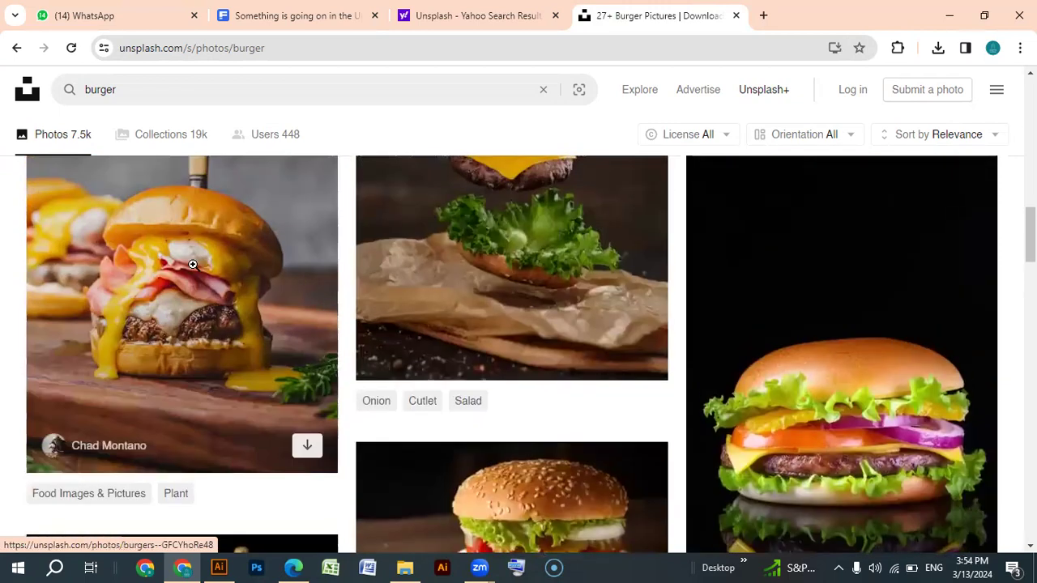
pyautogui.scroll(1, 193, 264)
pyautogui.rightClick(193, 264)
pyautogui.scroll(-3, 276, 409)
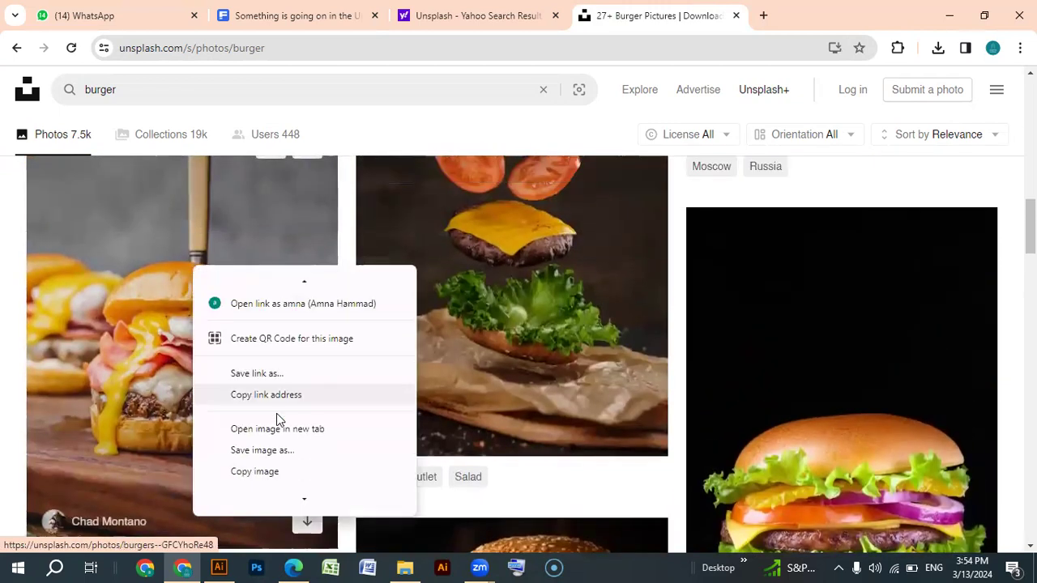
pyautogui.click(255, 402)
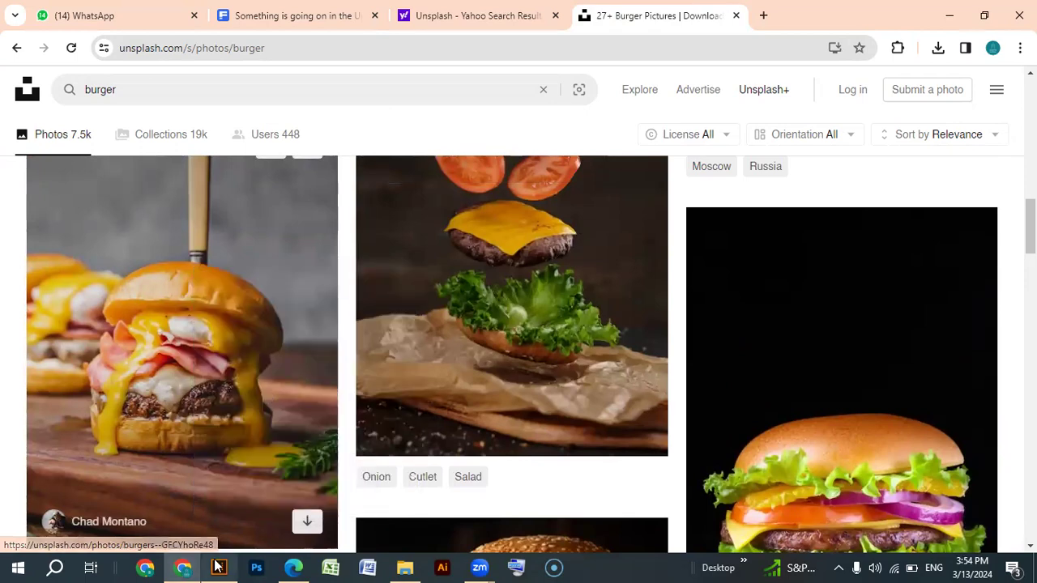
# Switch to Illustrator, paste the copied burger photo, and place it on the empty canvas beside the cover page.
pyautogui.click(217, 568)
pyautogui.click(133, 304)
pyautogui.hotkey('ctrl', 'v')
pyautogui.moveTo(438, 293); pyautogui.dragTo(190, 396)
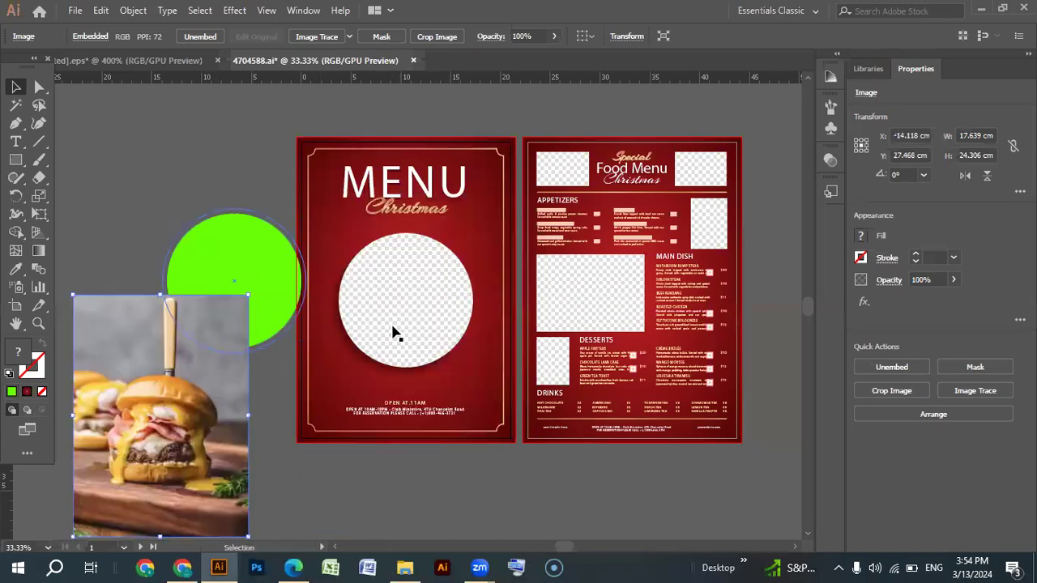
# Move the green circle over the burger photo and bring it to the front.
pyautogui.moveTo(260, 259); pyautogui.dragTo(193, 410)
pyautogui.rightClick(193, 410)
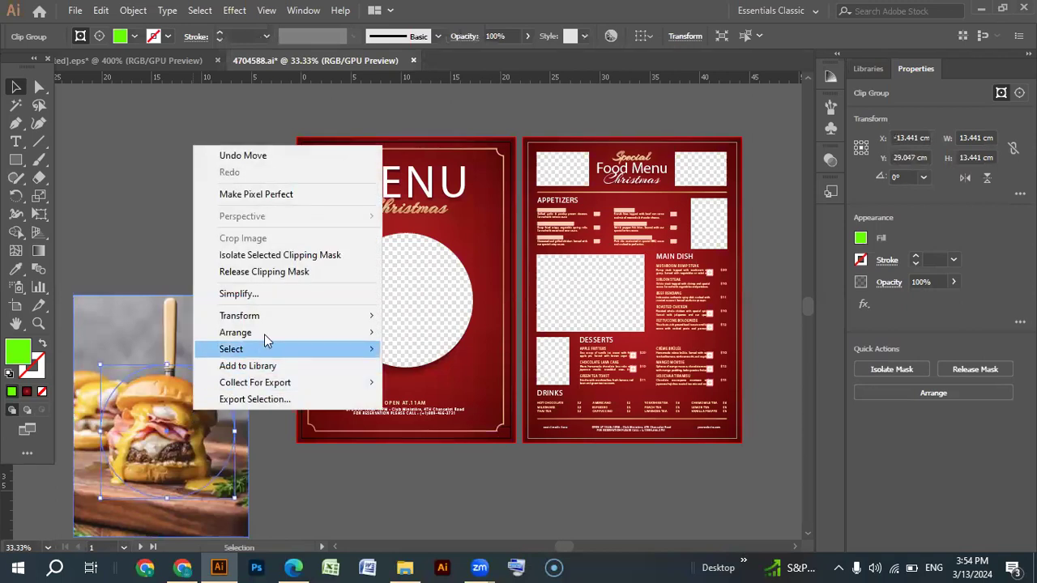
pyautogui.moveTo(270, 333)
pyautogui.click(442, 332)
pyautogui.click(171, 191)
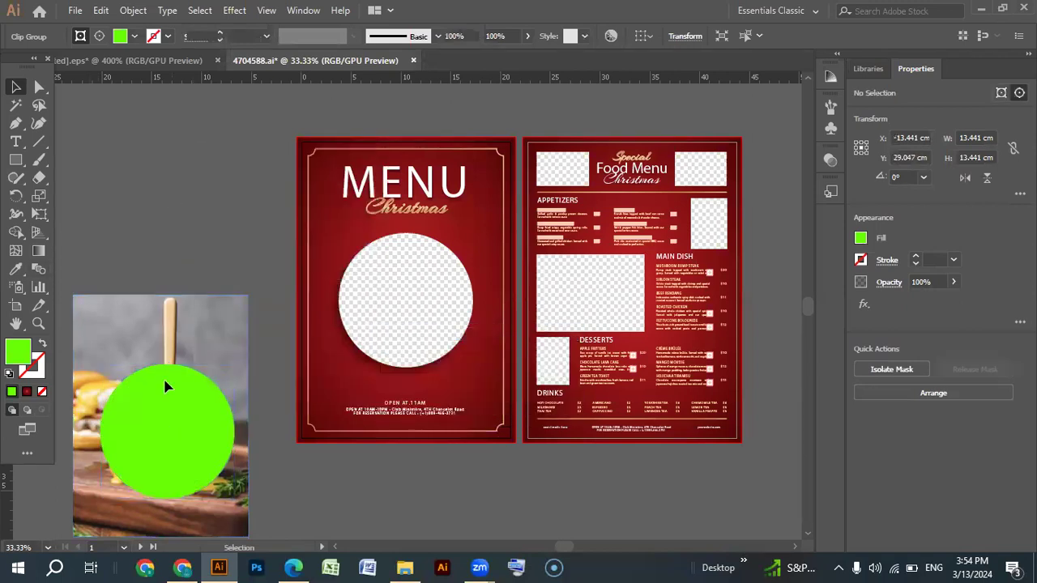
# Scale the burger photo down proportionally about its centre to about 15.4 × 21.2 cm.
pyautogui.click(198, 320)
pyautogui.scroll(-2, 247, 283)
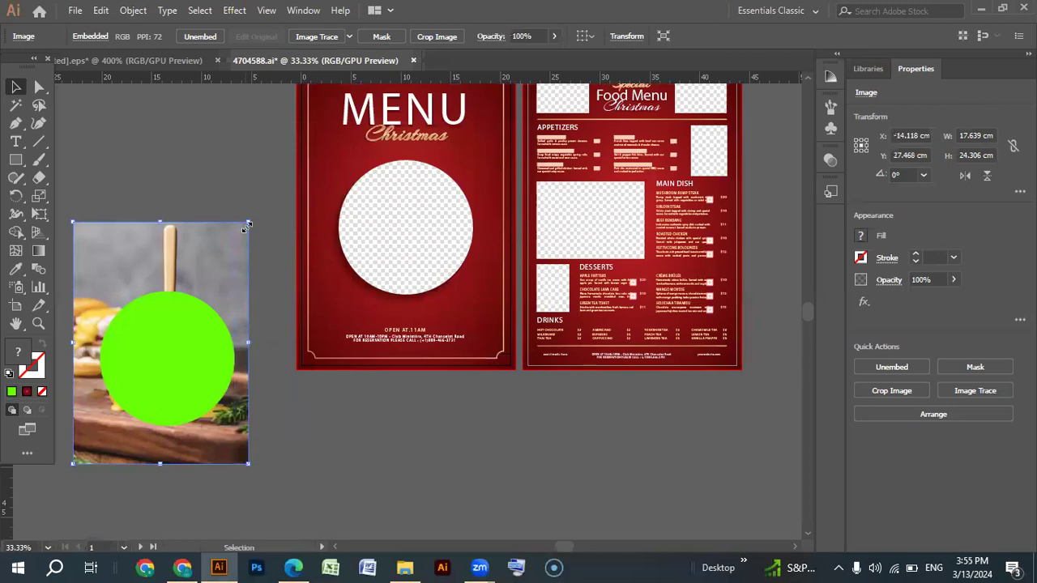
pyautogui.moveTo(248, 221); pyautogui.dragTo(236, 238)
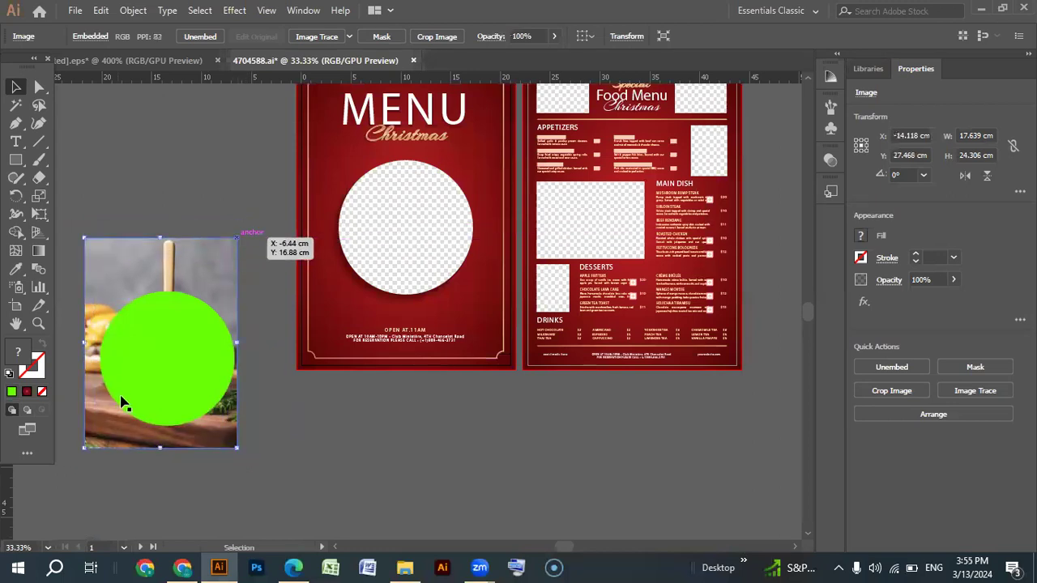
# Try to make a clipping mask from the green circle and the burger photo, and undo it.
pyautogui.click(177, 393)
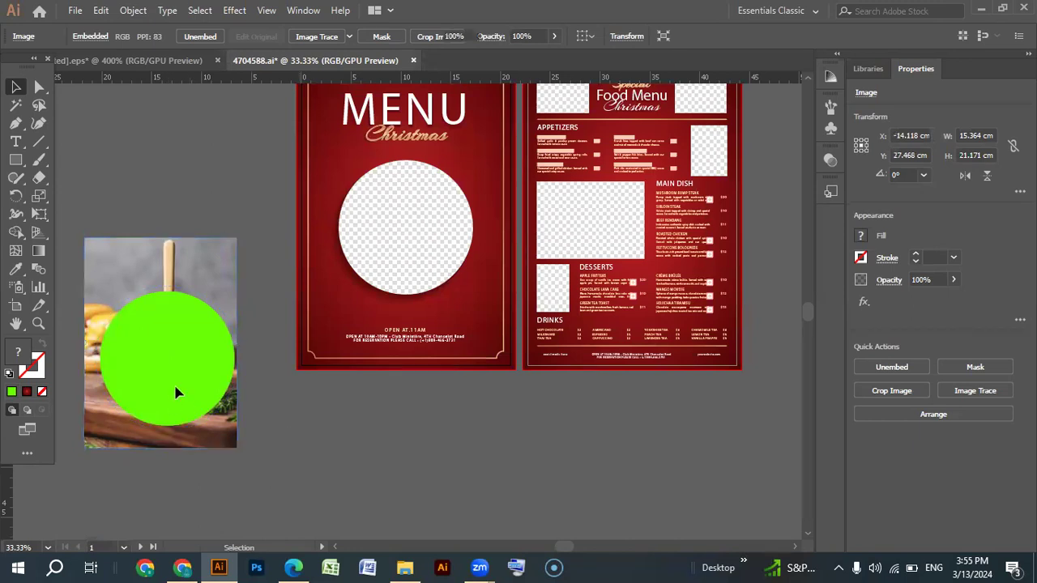
pyautogui.click(215, 222)
pyautogui.click(143, 413)
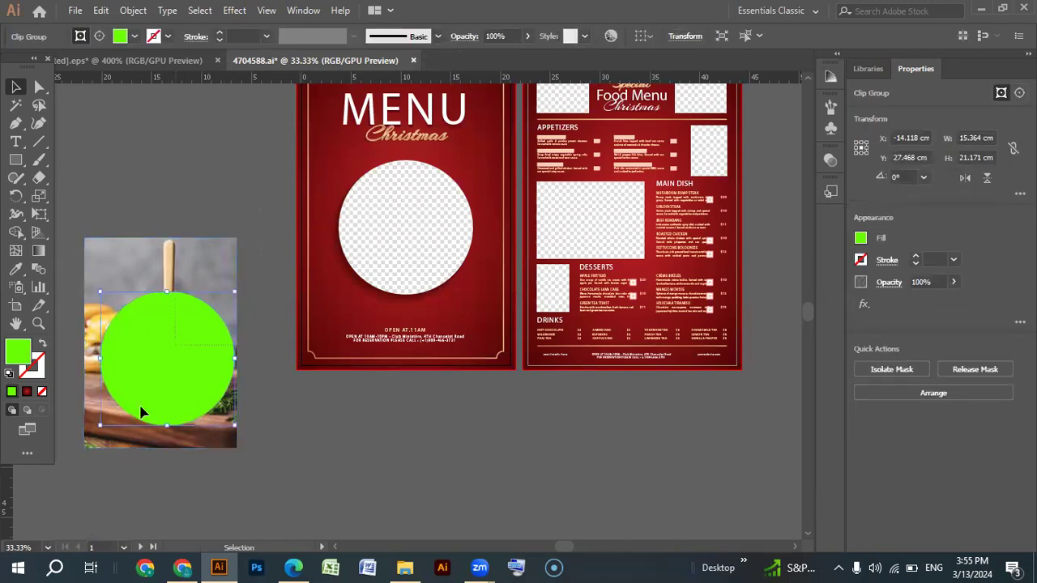
pyautogui.rightClick(158, 332)
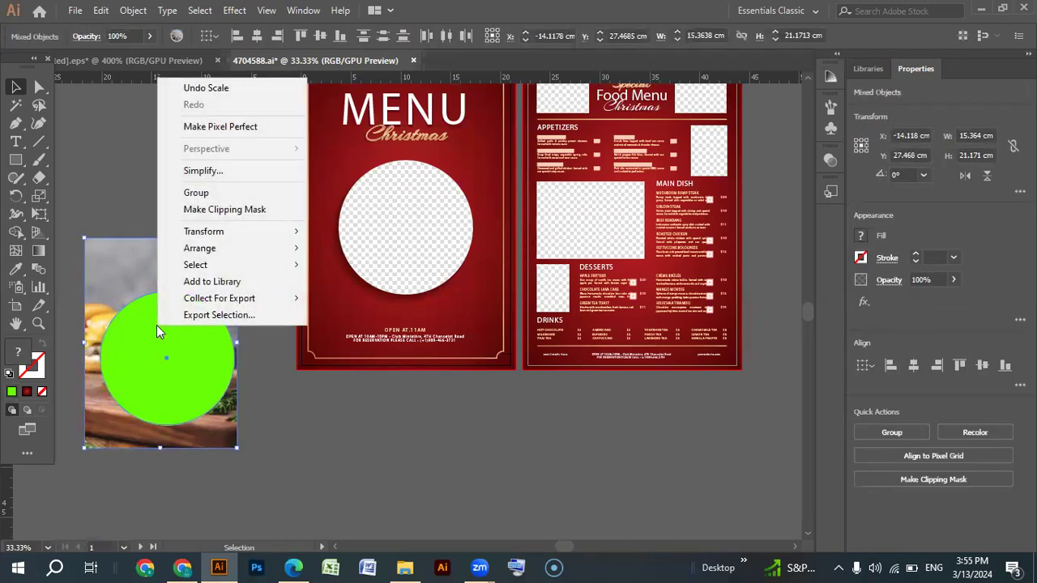
pyautogui.click(226, 209)
pyautogui.hotkey('ctrl', 'z')
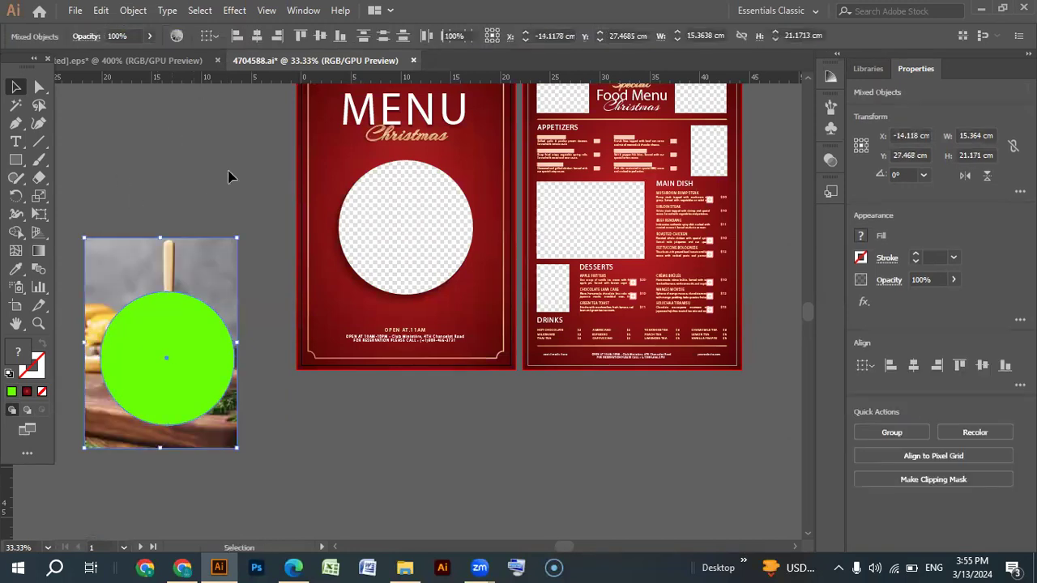
# Reselect the burger photo together with the green circle and try the clipping mask once more.
pyautogui.click(263, 212)
pyautogui.click(134, 440)
pyautogui.keyDown('shift'); pyautogui.click(176, 343); pyautogui.keyUp('shift')
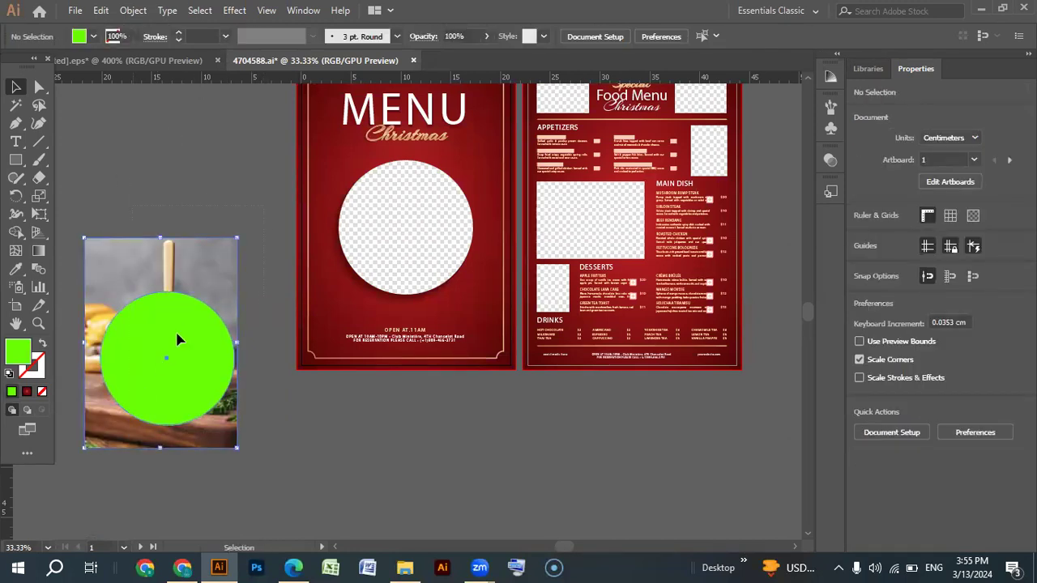
pyautogui.rightClick(179, 343)
pyautogui.click(247, 217)
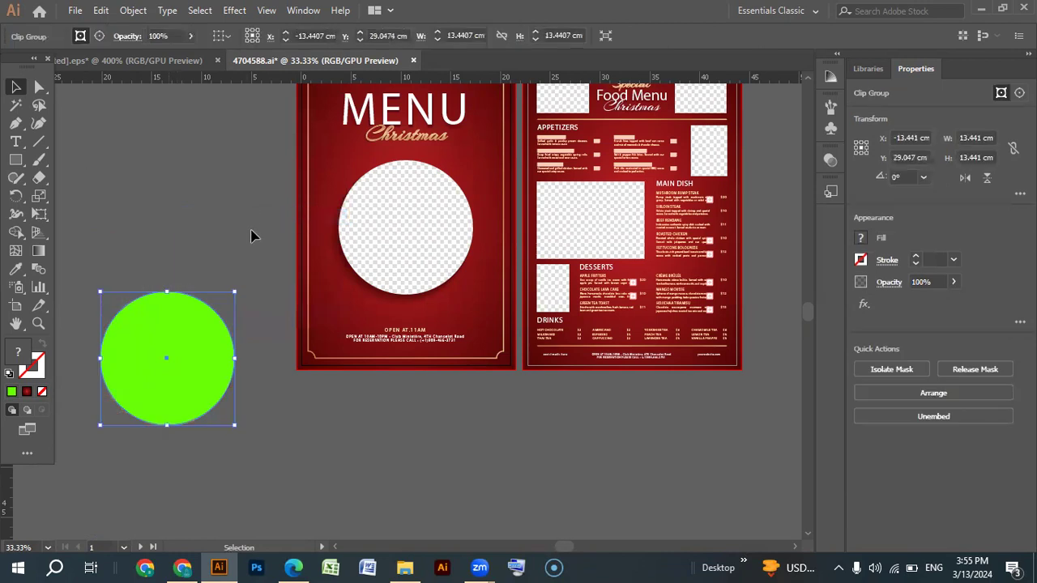
# Undo the second clipping mask and the scaling of the burger photo.
pyautogui.hotkey('ctrl', 'z')
pyautogui.hotkey('ctrl', 'z')
pyautogui.hotkey('ctrl', 'z')
pyautogui.hotkey('ctrl', 'z')
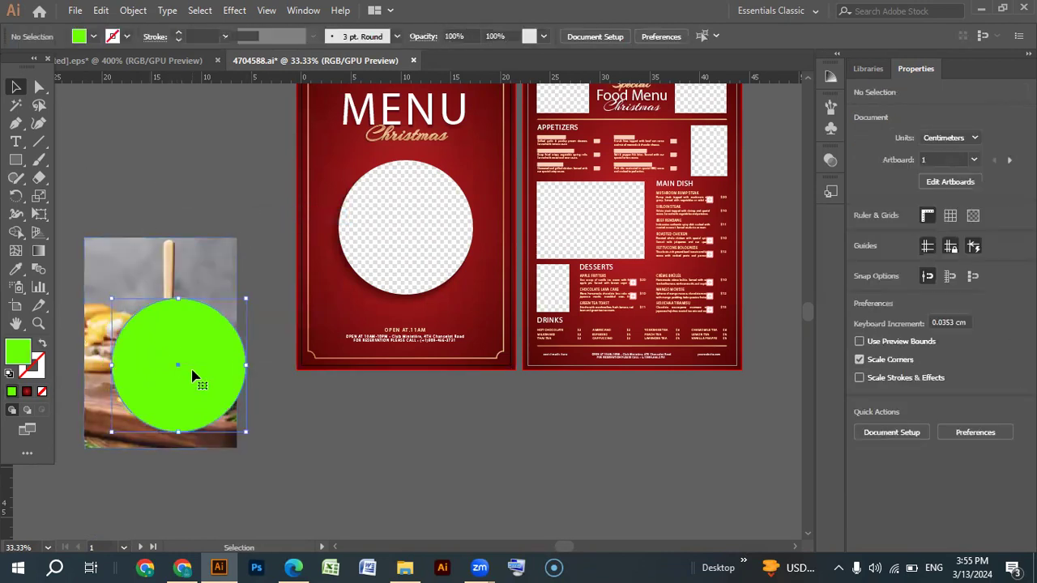
# Move the green circle off the burger photo onto the empty canvas and delete it.
pyautogui.click(297, 455)
pyautogui.moveTo(180, 363); pyautogui.dragTo(341, 461)
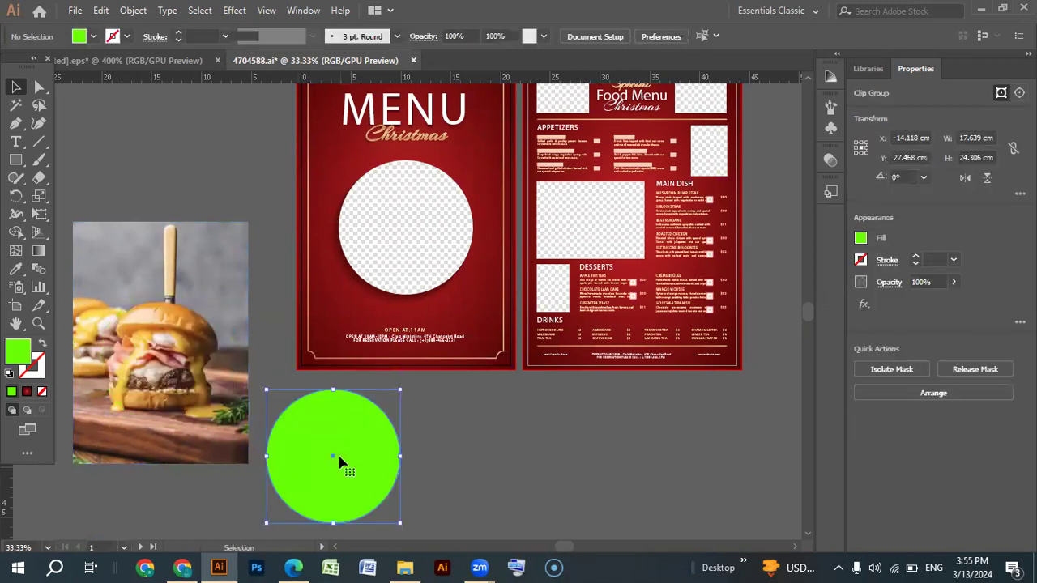
pyautogui.press('Delete')
# Move the cover's round checkered placeholder down to uncover the dark shadow circle behind it, and select that shadow.
pyautogui.click(398, 245)
pyautogui.moveTo(398, 245); pyautogui.dragTo(393, 318)
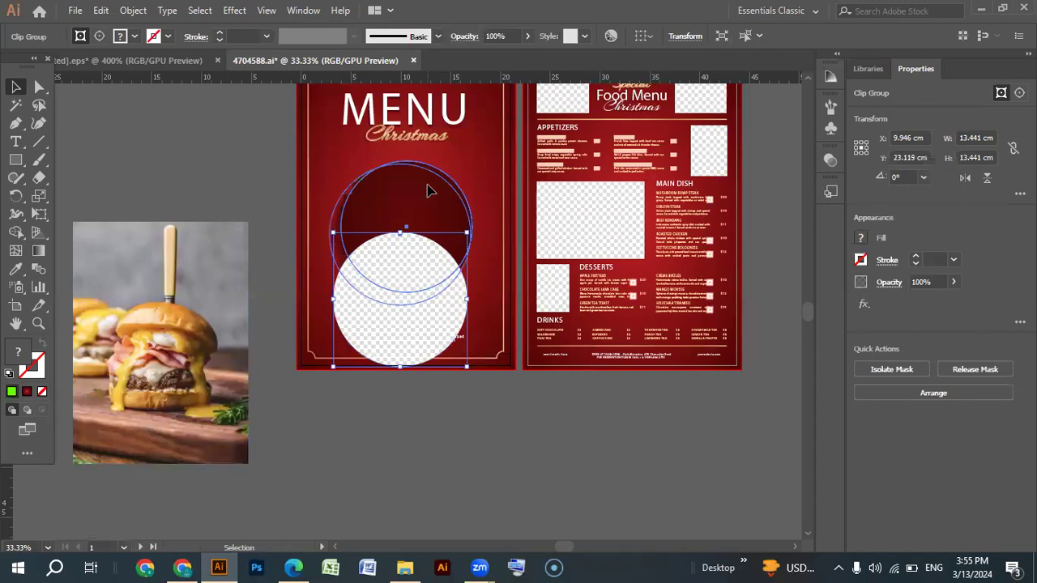
pyautogui.click(430, 191)
pyautogui.rightClick(429, 192)
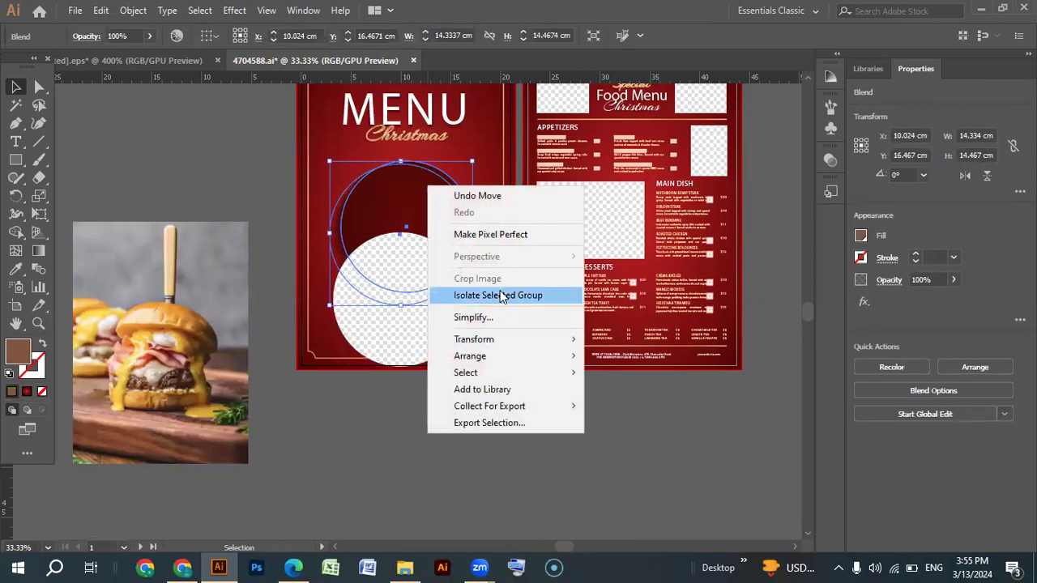
pyautogui.click(381, 451)
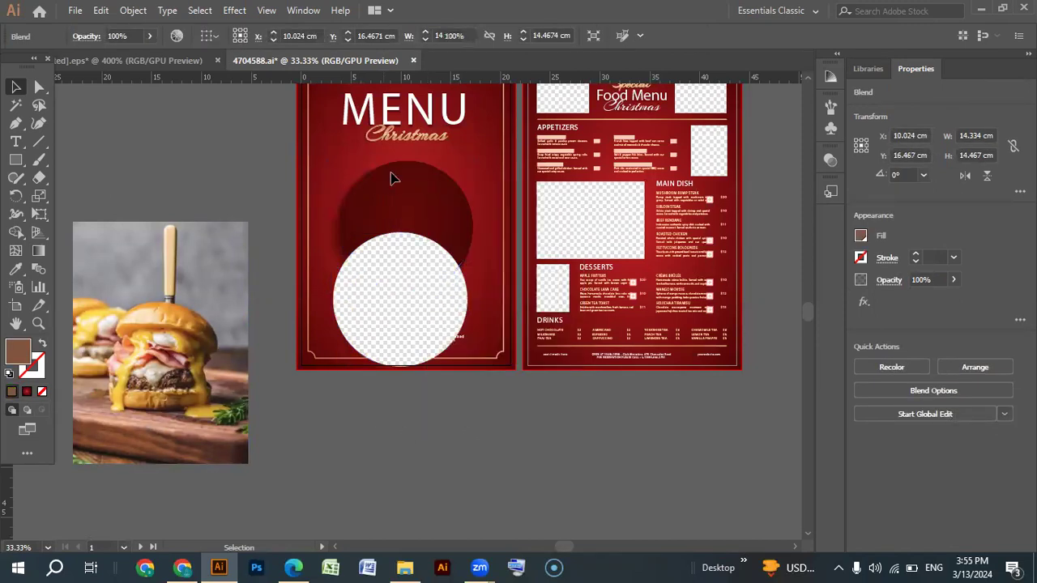
# Duplicate the dark shadow circle onto the empty canvas below the cover, and delete the copy.
pyautogui.moveTo(408, 189); pyautogui.dragTo(363, 459)
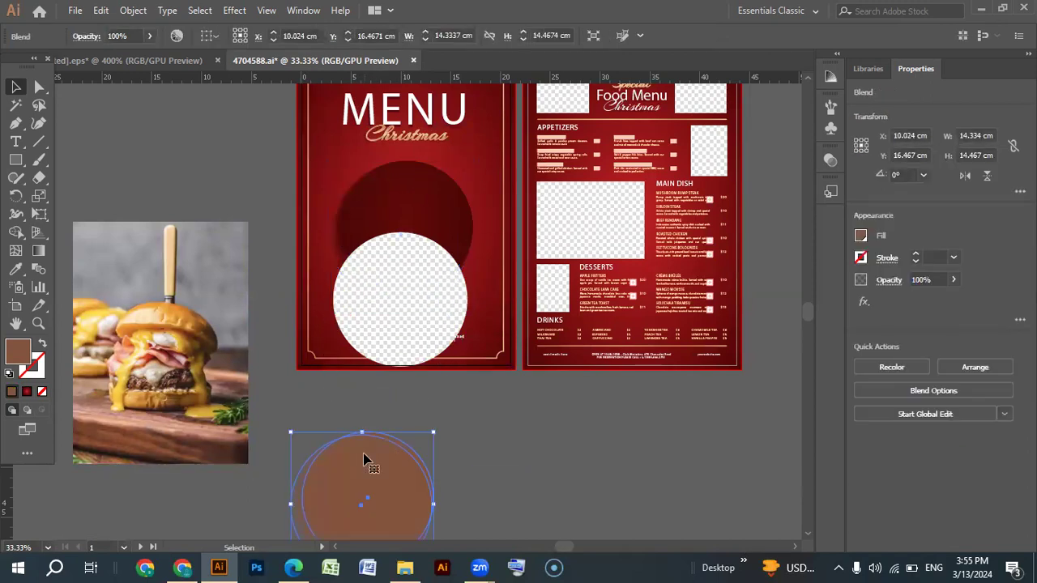
pyautogui.scroll(-2, 363, 454)
pyautogui.rightClick(361, 438)
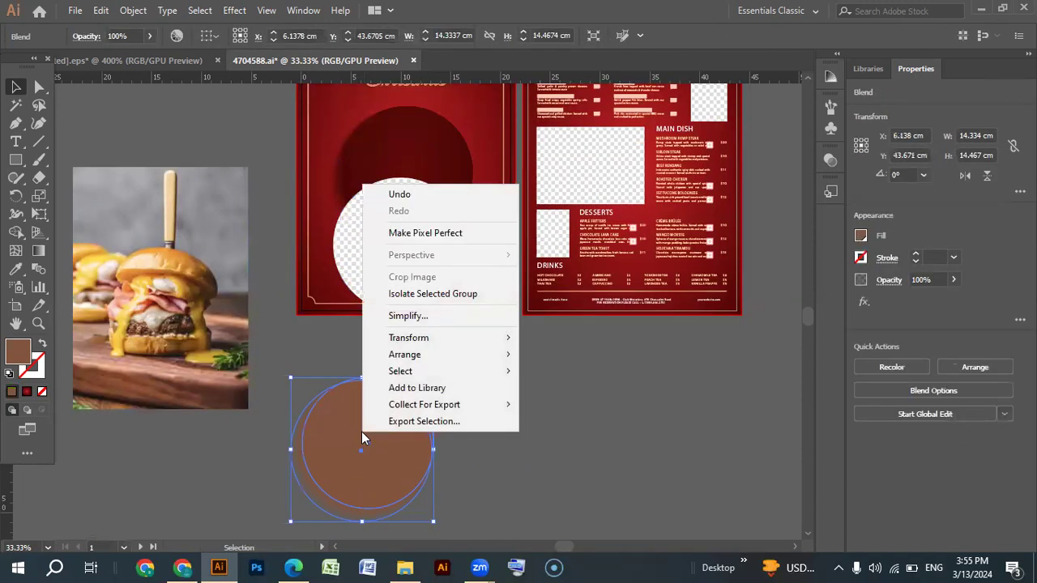
pyautogui.click(561, 442)
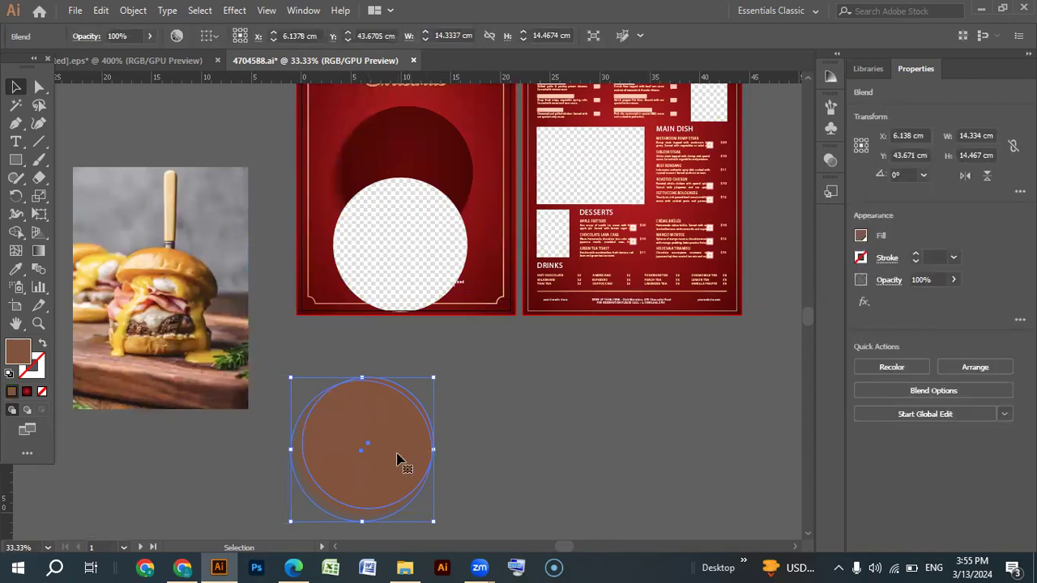
pyautogui.press('Delete')
# Place a copy of the round checkered placeholder on the empty canvas below the cover.
pyautogui.click(363, 297)
pyautogui.moveTo(361, 292); pyautogui.dragTo(296, 512)
pyautogui.hotkey('ctrl', 'z')
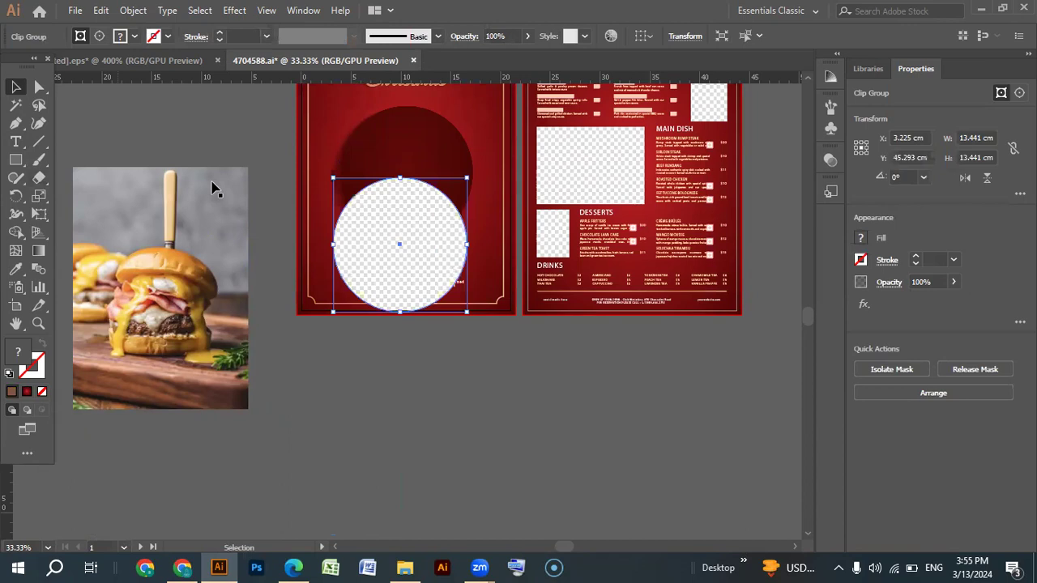
pyautogui.moveTo(410, 276); pyautogui.dragTo(351, 468)
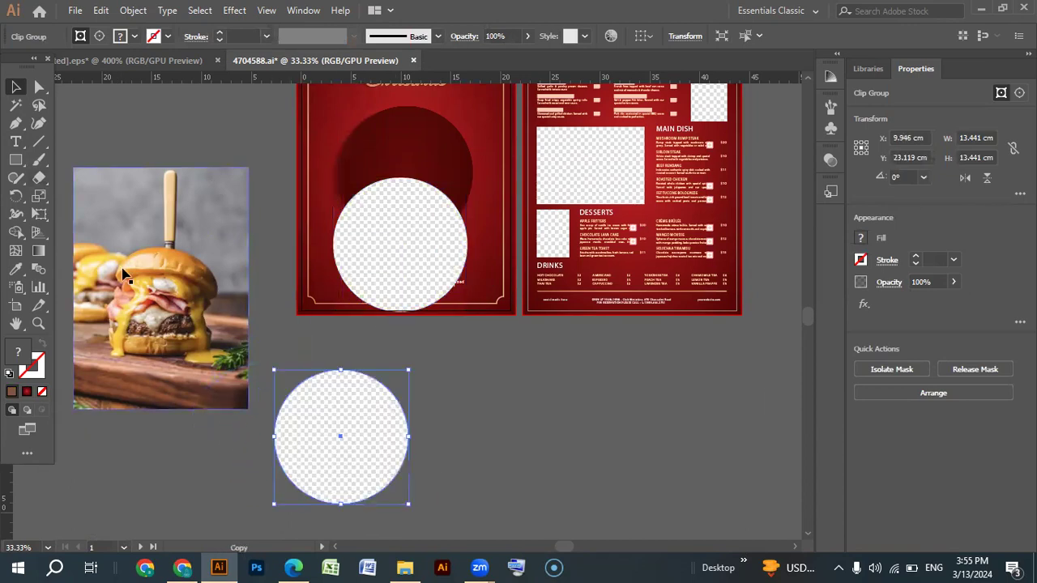
# Draw a filled circle with the Ellipse tool over the placeholder copy, and adjust its size and position to match.
pyautogui.click(15, 161)
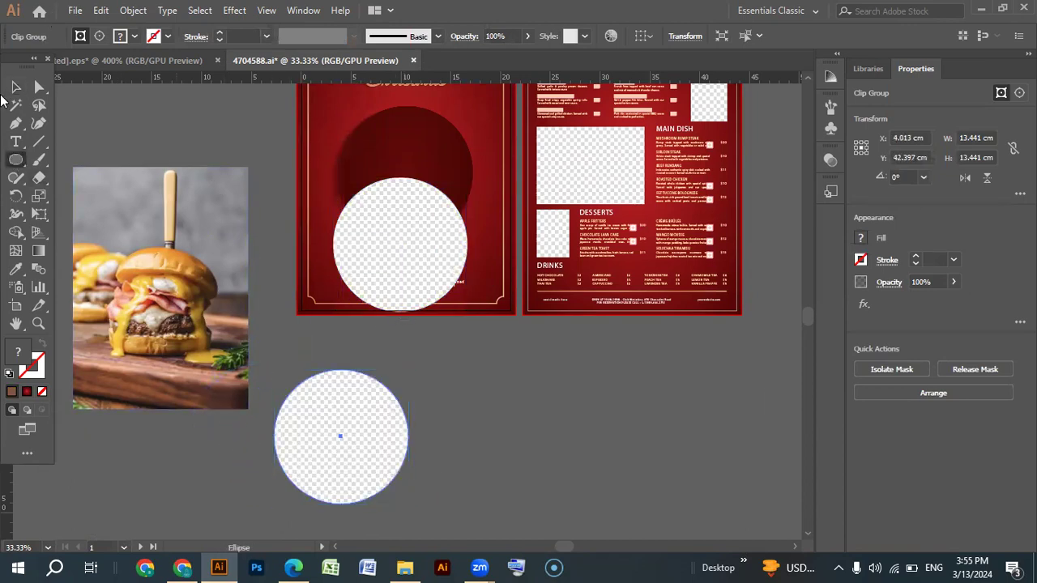
pyautogui.moveTo(339, 432); pyautogui.dragTo(377, 502)
pyautogui.press('v')
pyautogui.moveTo(260, 351); pyautogui.dragTo(347, 441)
pyautogui.moveTo(440, 409); pyautogui.dragTo(445, 405)
pyautogui.click(475, 389)
pyautogui.moveTo(359, 459); pyautogui.dragTo(346, 459)
pyautogui.moveTo(411, 375); pyautogui.dragTo(420, 370)
pyautogui.click(480, 396)
# Move the new brown circle onto the main burger in the photo, and delete the placeholder copy below the cover.
pyautogui.moveTo(309, 415); pyautogui.dragTo(130, 280)
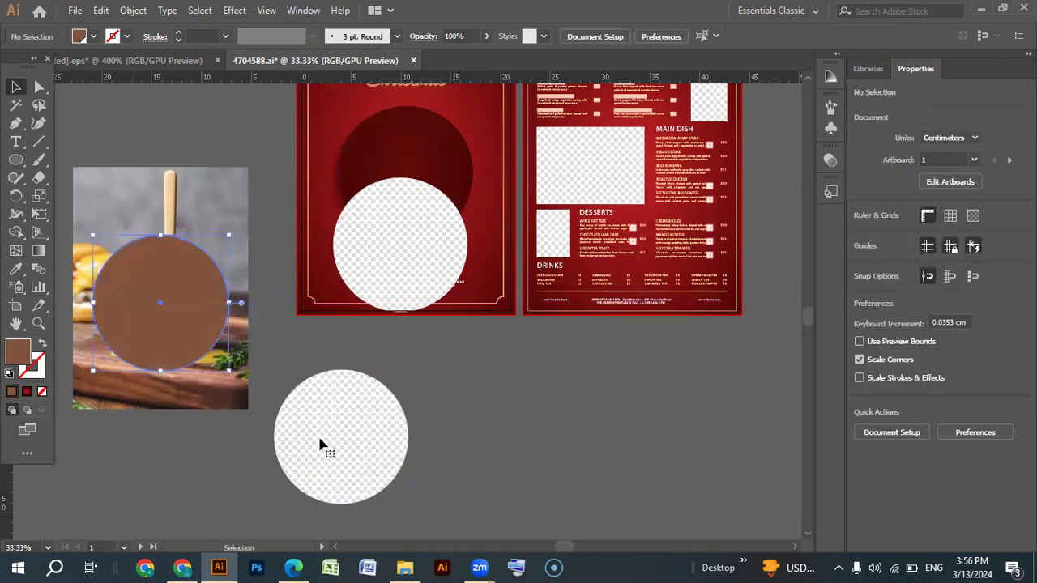
pyautogui.click(322, 445)
pyautogui.press('Delete')
pyautogui.click(323, 450)
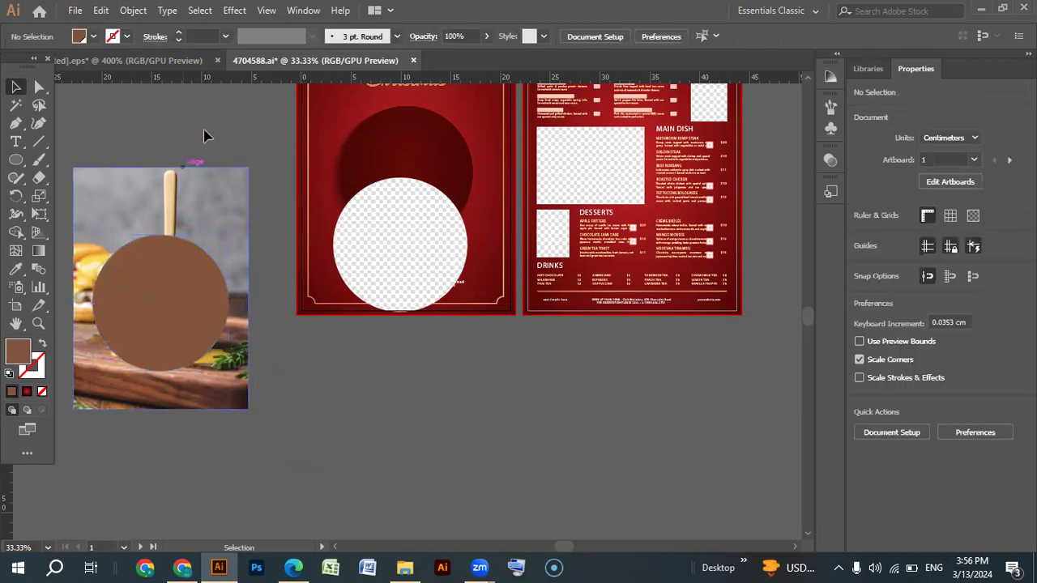
# Select the burger photo together with the brown circle and make a clipping mask.
pyautogui.hotkey('ctrl', 'a')
pyautogui.rightClick(159, 278)
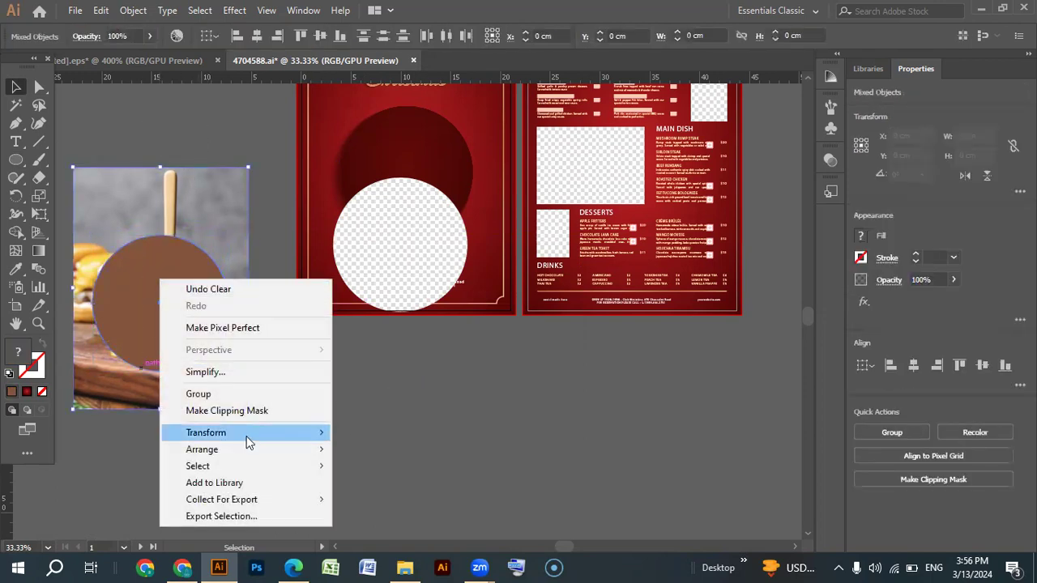
pyautogui.click(250, 410)
# Replace the cover's checkered placeholder with the round burger picture, positioned over the shadow circle, and delete the placeholder.
pyautogui.moveTo(419, 288); pyautogui.dragTo(460, 483)
pyautogui.moveTo(134, 313); pyautogui.dragTo(380, 186)
pyautogui.click(394, 453)
pyautogui.press('Delete')
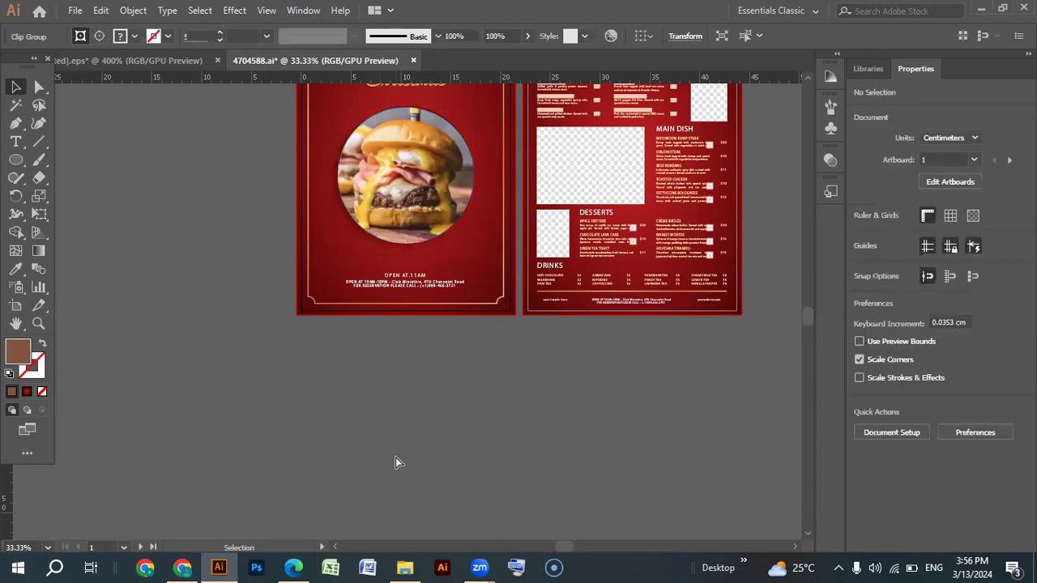
# Examine the round burger picture on the cover up close, along with the background and gold frame around it.
pyautogui.hotkey('ctrl', '=')
pyautogui.hotkey('ctrl', '=')
pyautogui.scroll(2, 396, 462)
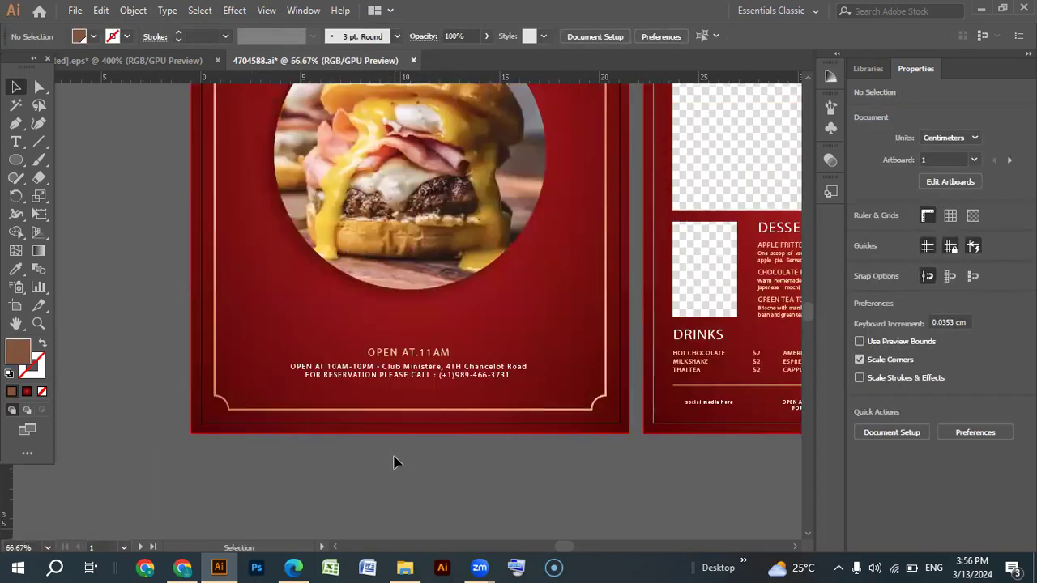
pyautogui.scroll(3, 394, 462)
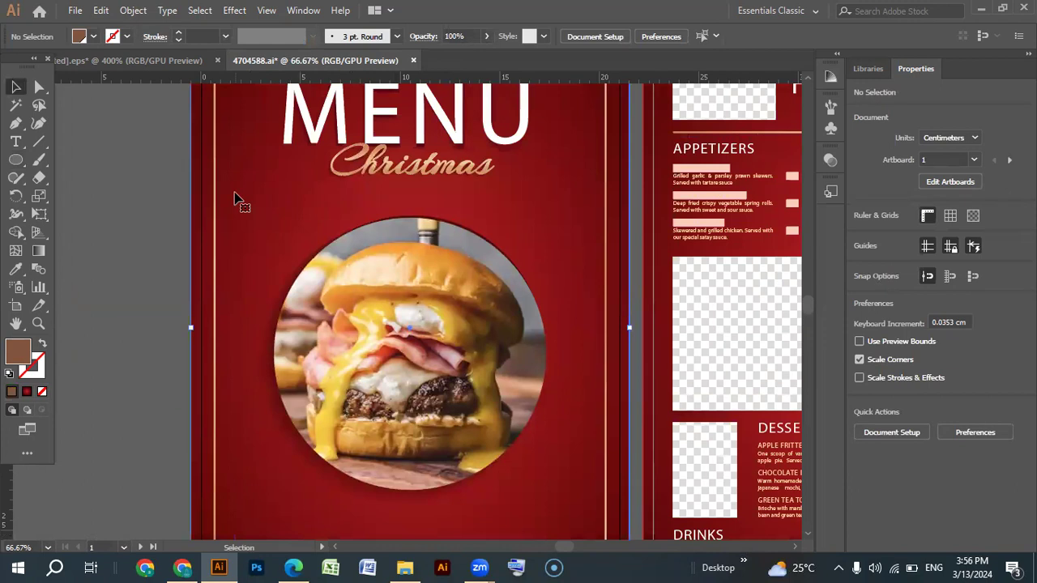
pyautogui.click(209, 249)
pyautogui.click(215, 256)
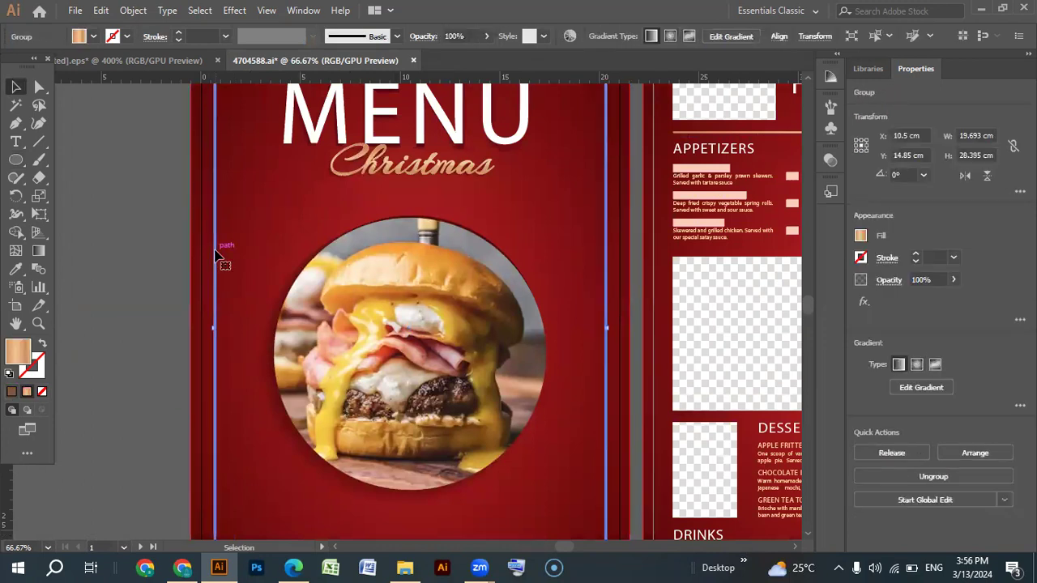
pyautogui.click(162, 247)
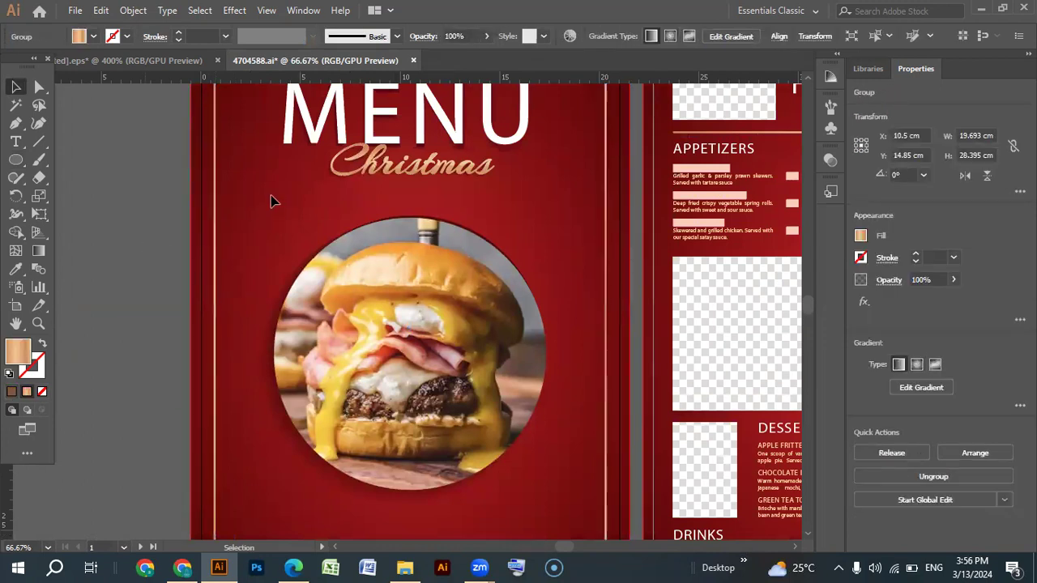
# Undo the last change to the cover's frame and open the Brights gradient swatch library for the selected background rectangle.
pyautogui.hotkey('ctrl', 'z')
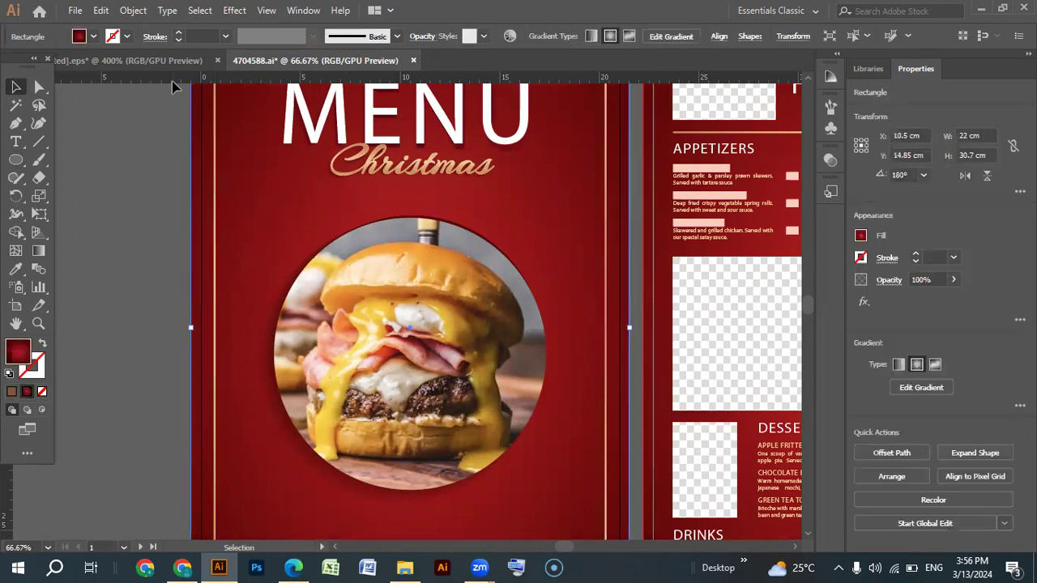
pyautogui.hotkey('ctrl', '-')
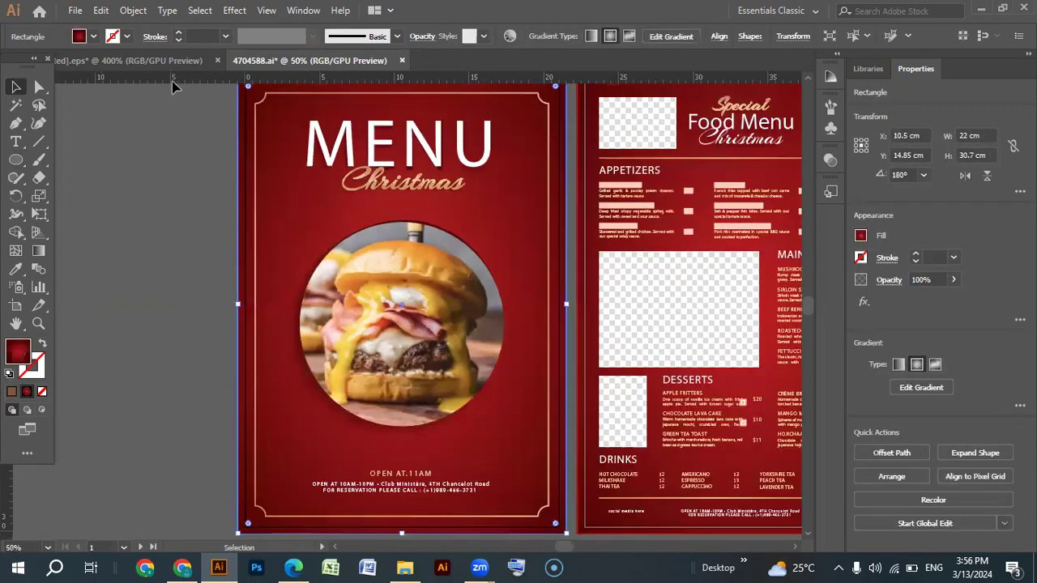
pyautogui.click(305, 11)
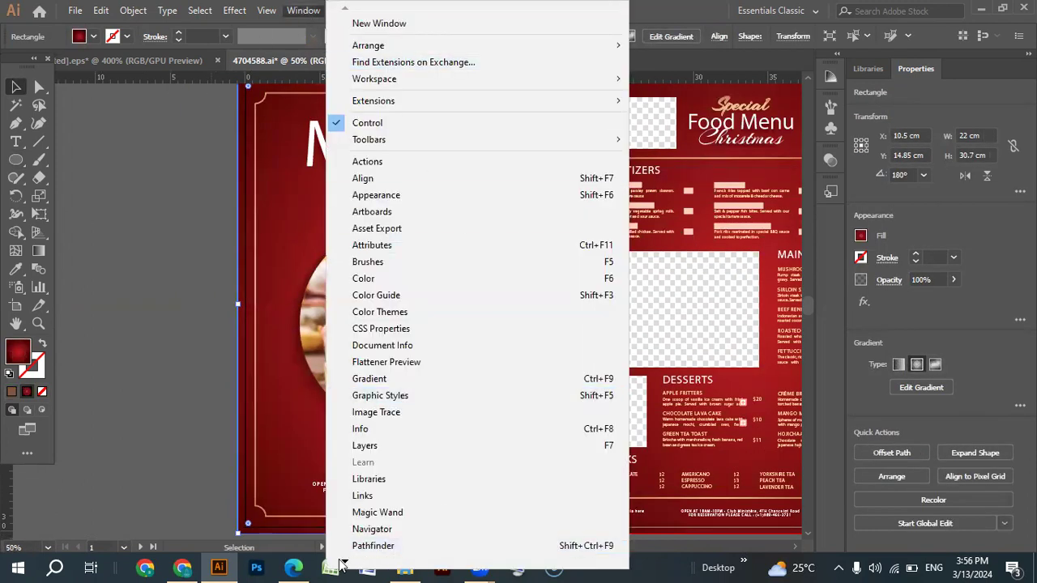
pyautogui.moveTo(344, 561)
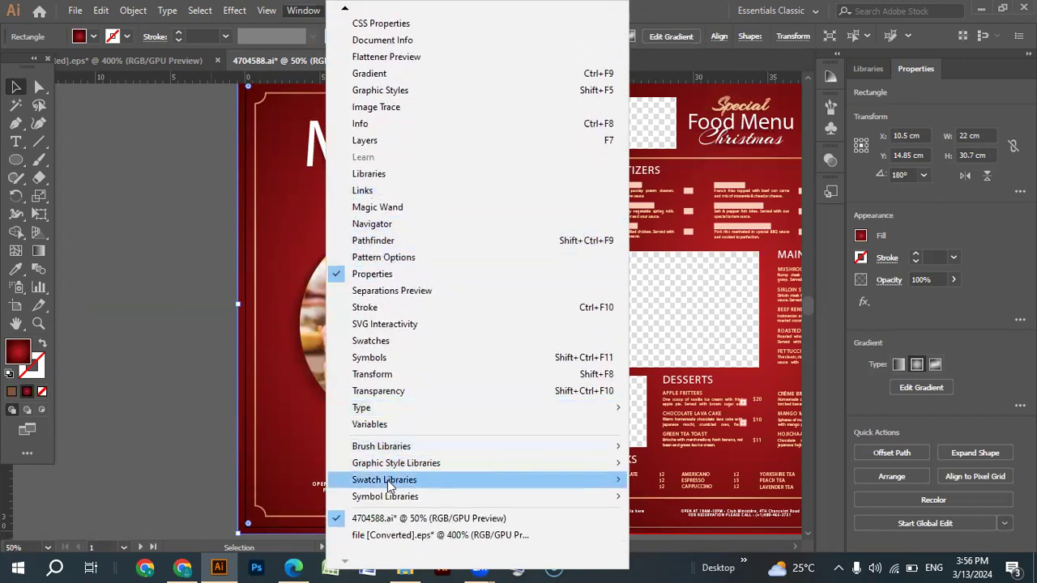
pyautogui.moveTo(387, 484)
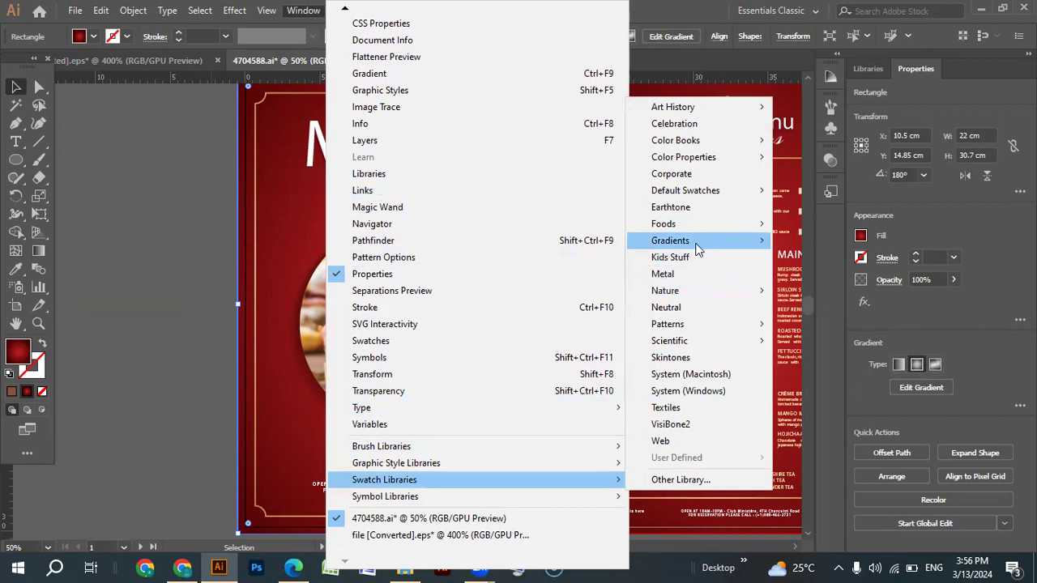
pyautogui.moveTo(699, 249)
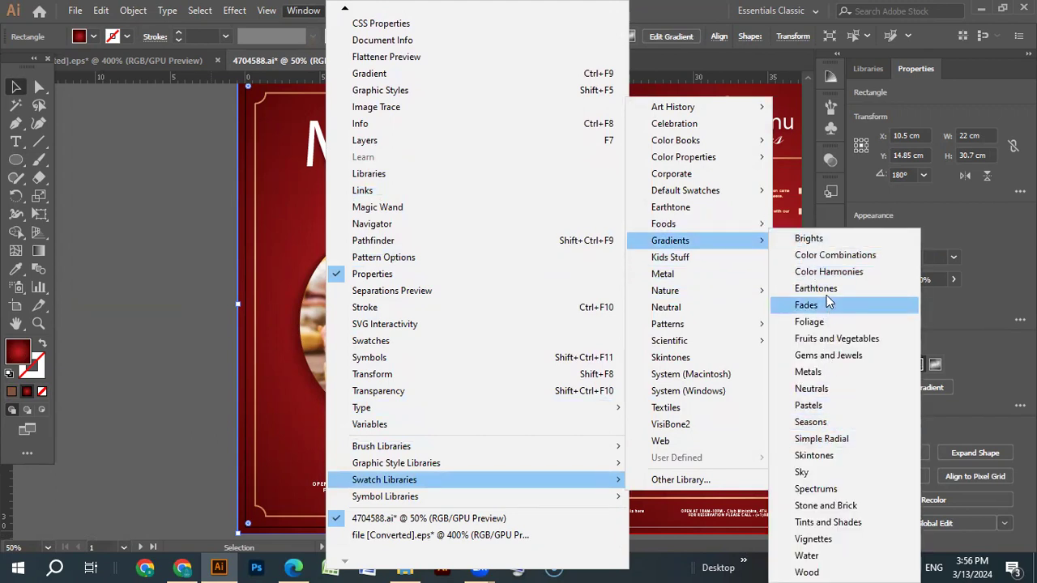
pyautogui.click(810, 239)
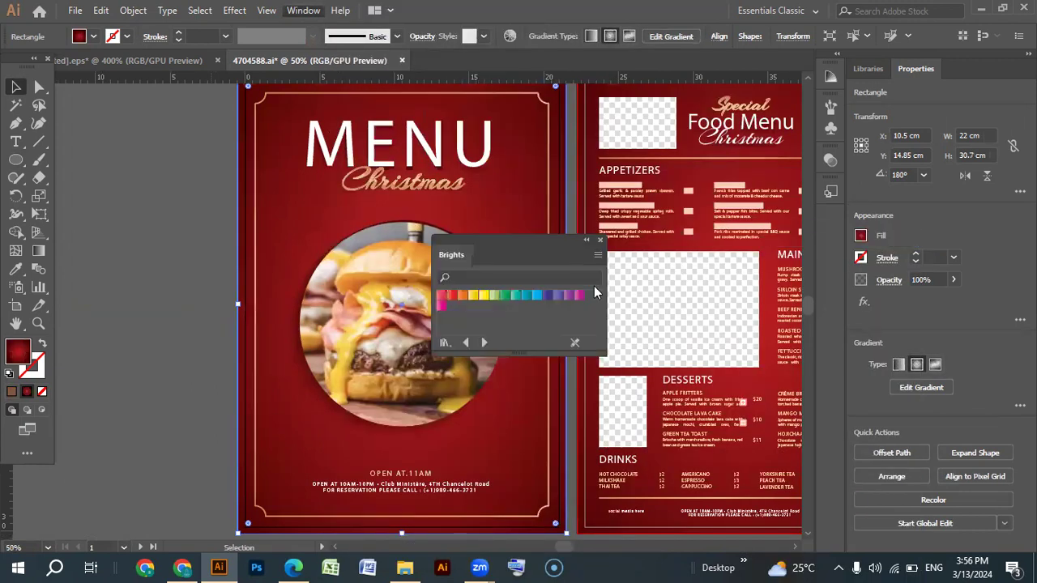
# Try the red, yellow and other Brights gradients on the cover's background, and settle on the dark blue-violet one.
pyautogui.click(453, 297)
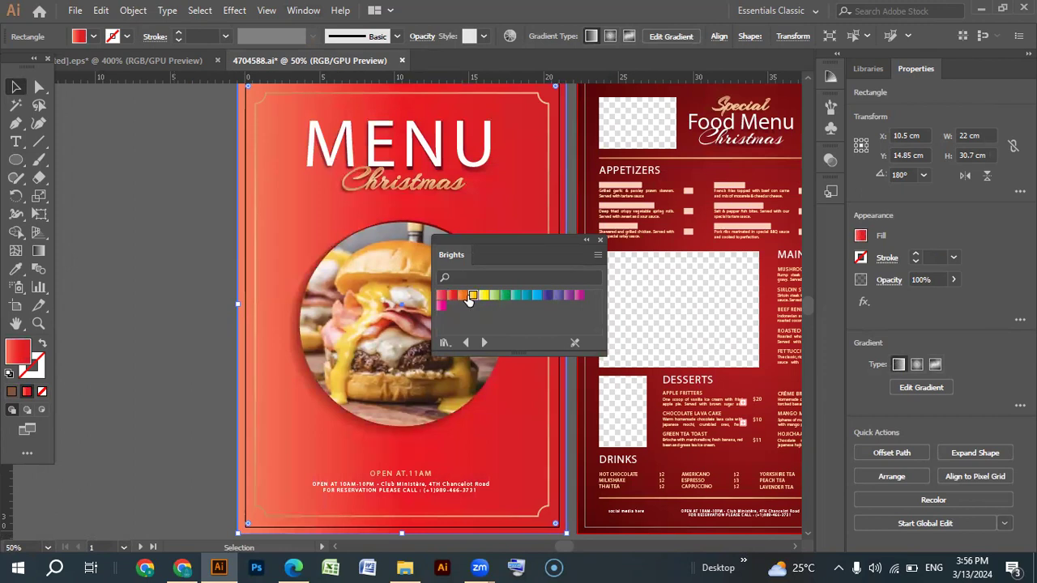
pyautogui.click(470, 297)
pyautogui.click(504, 295)
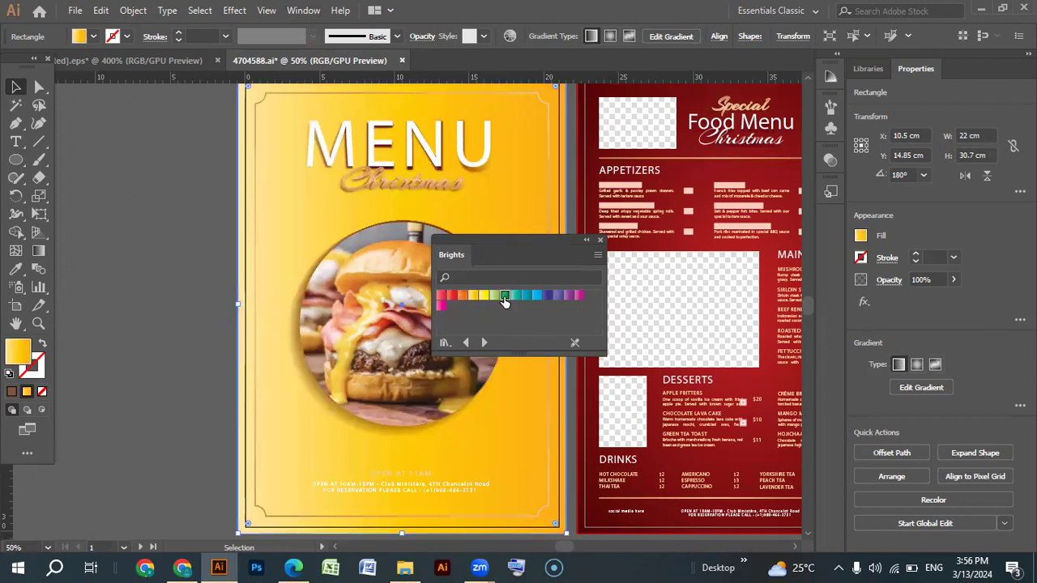
pyautogui.click(548, 296)
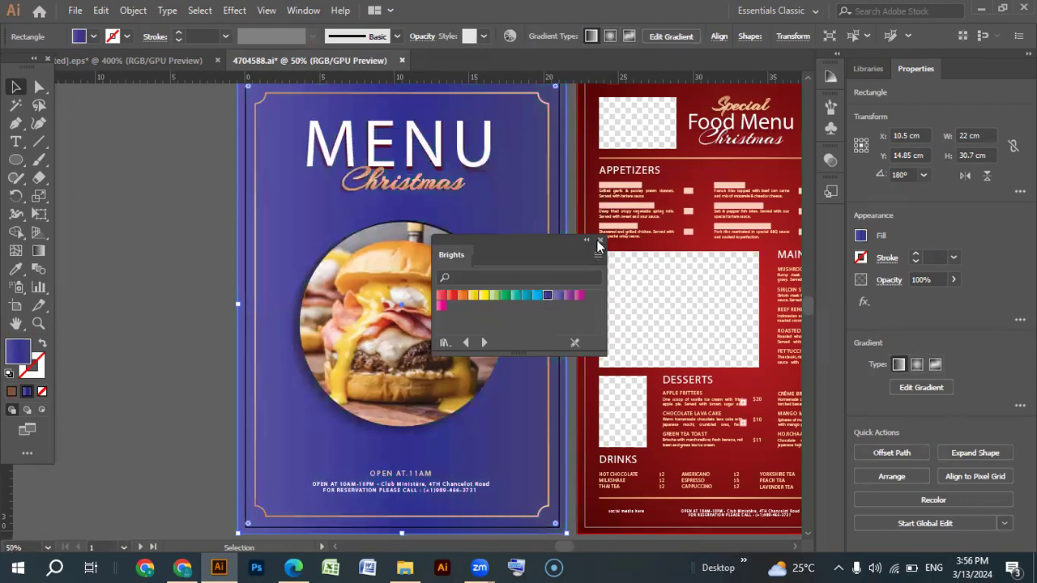
pyautogui.click(599, 245)
pyautogui.click(152, 163)
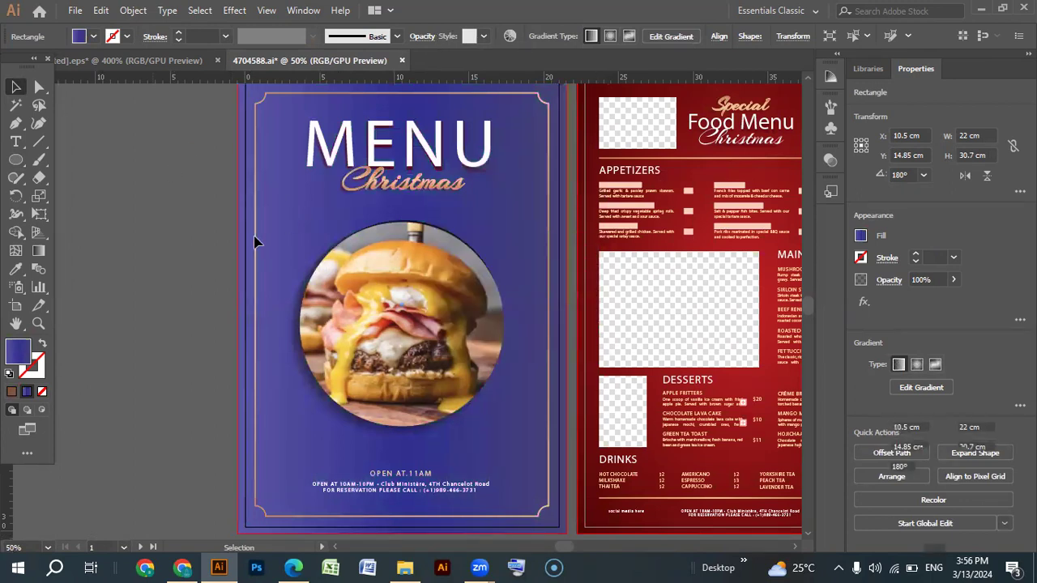
# Select the gold frame on the cover and open the Borders_Decorative brush library.
pyautogui.click(253, 227)
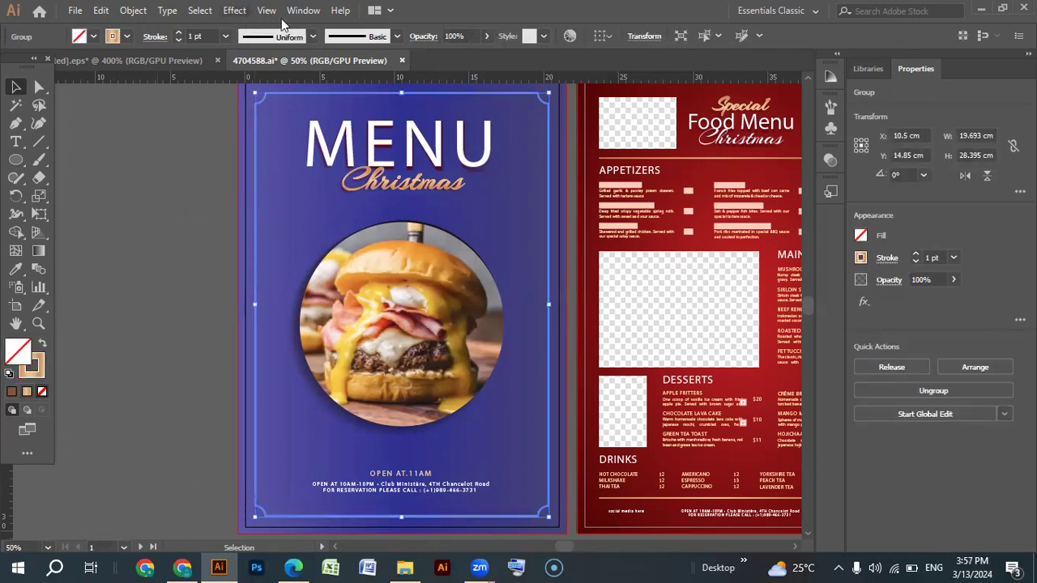
pyautogui.click(306, 12)
pyautogui.moveTo(406, 500)
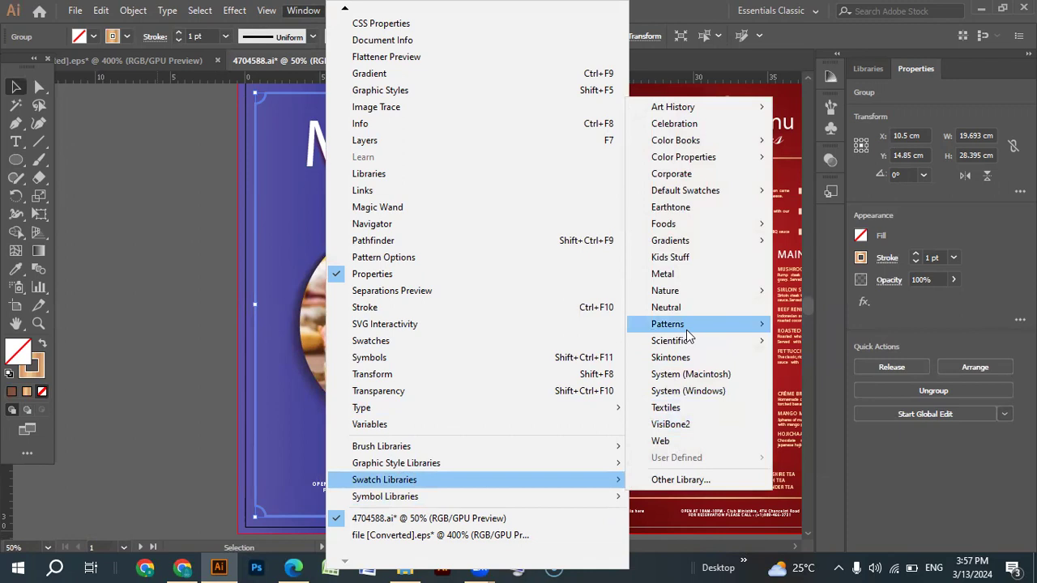
pyautogui.moveTo(688, 328)
pyautogui.moveTo(805, 333)
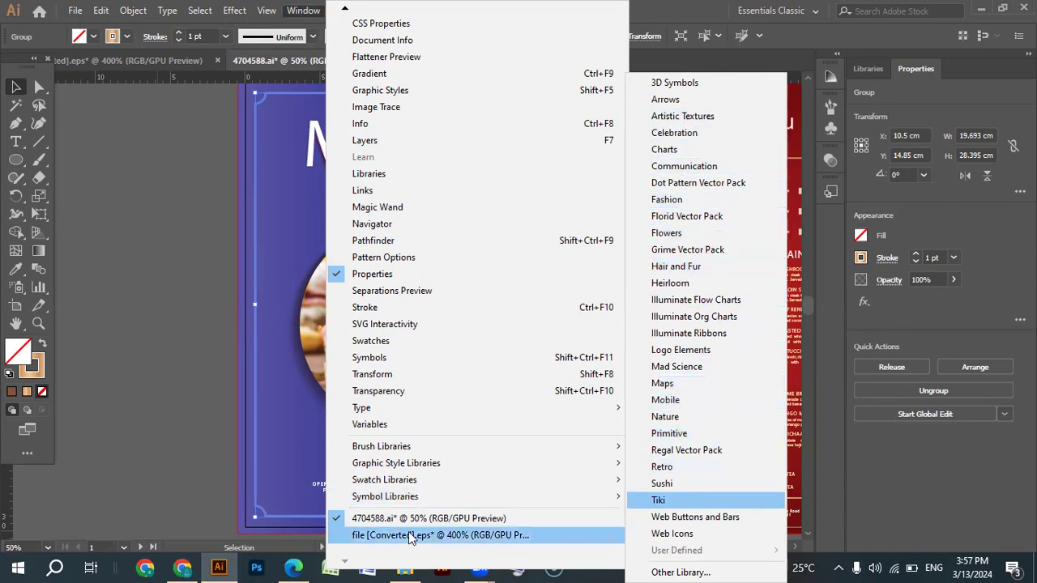
pyautogui.moveTo(572, 447)
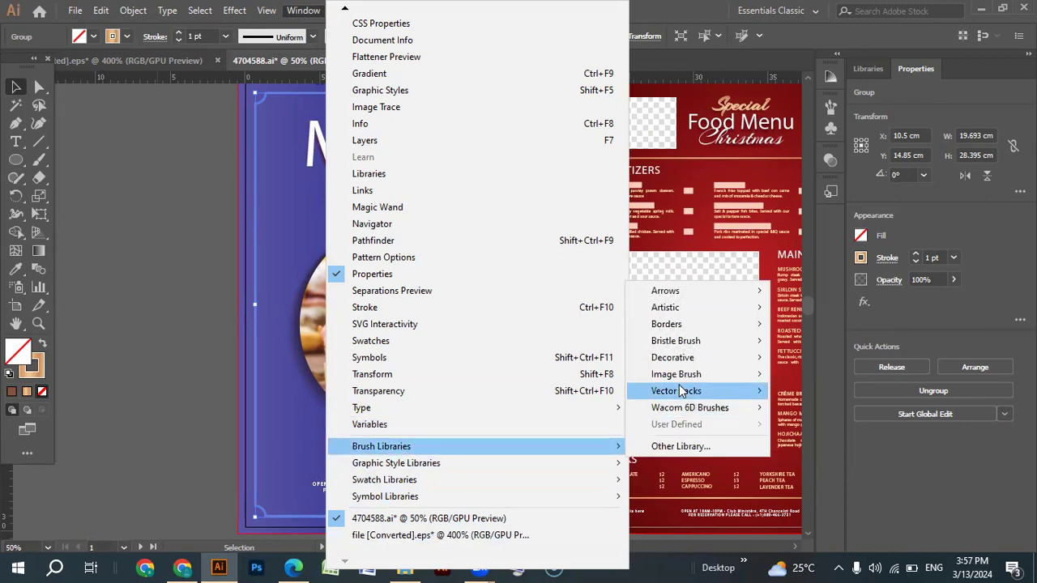
pyautogui.moveTo(697, 367)
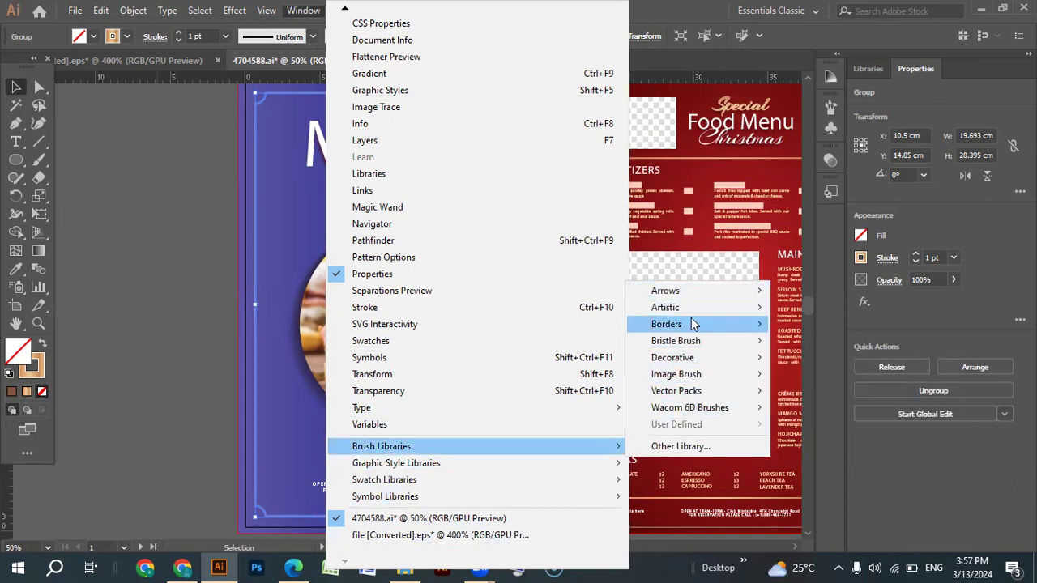
pyautogui.moveTo(679, 333)
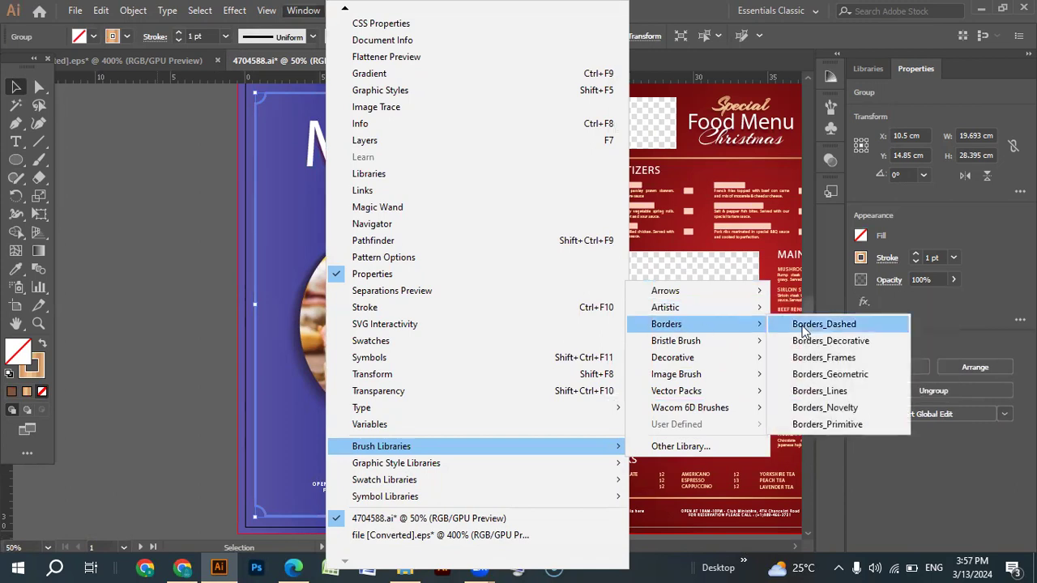
pyautogui.click(852, 346)
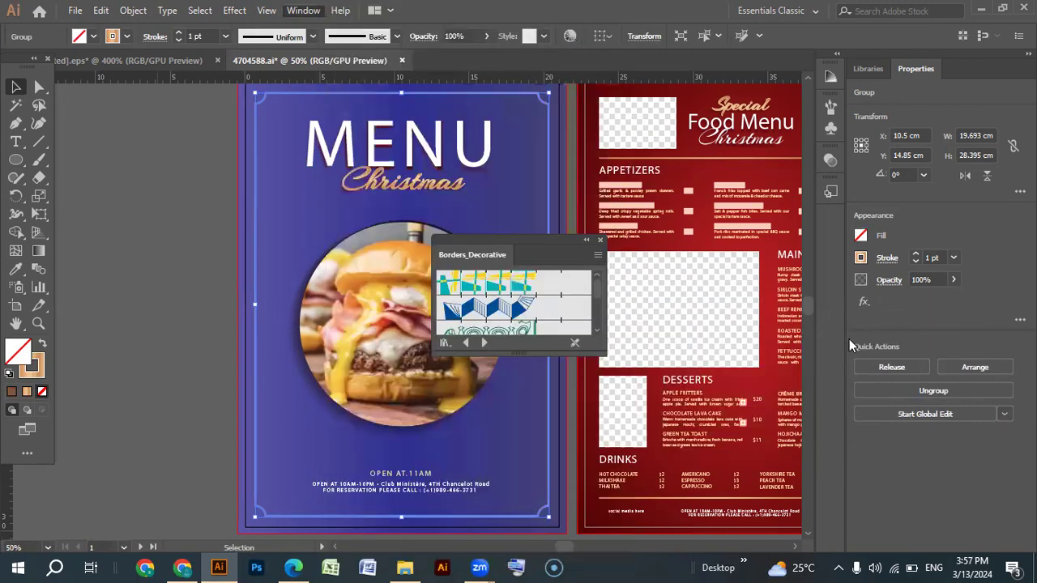
# Try several decorative border brushes on the cover's frame, including 50's Tile and Marjoram.
pyautogui.moveTo(493, 243); pyautogui.dragTo(732, 203)
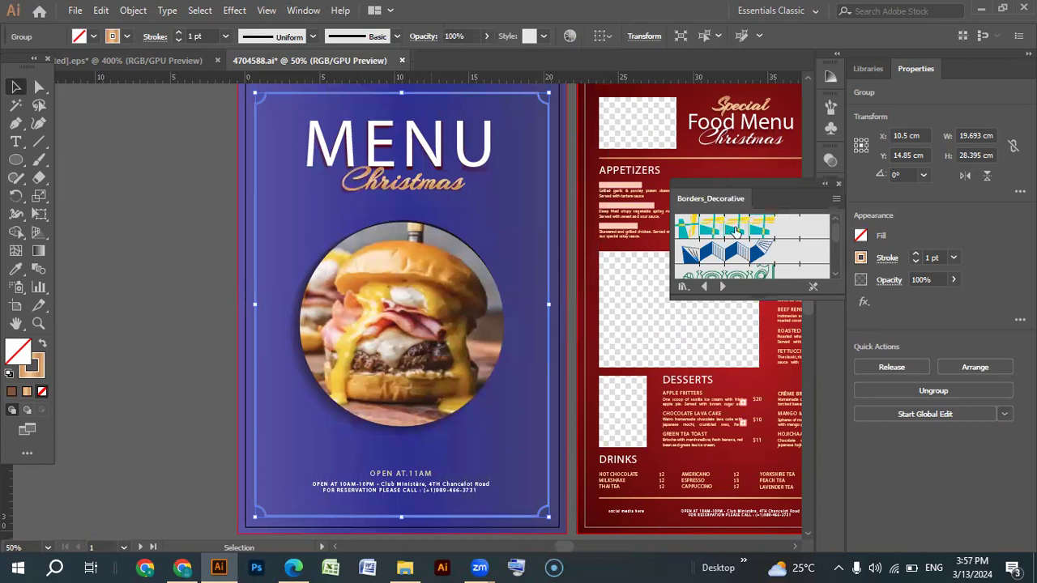
pyautogui.click(707, 229)
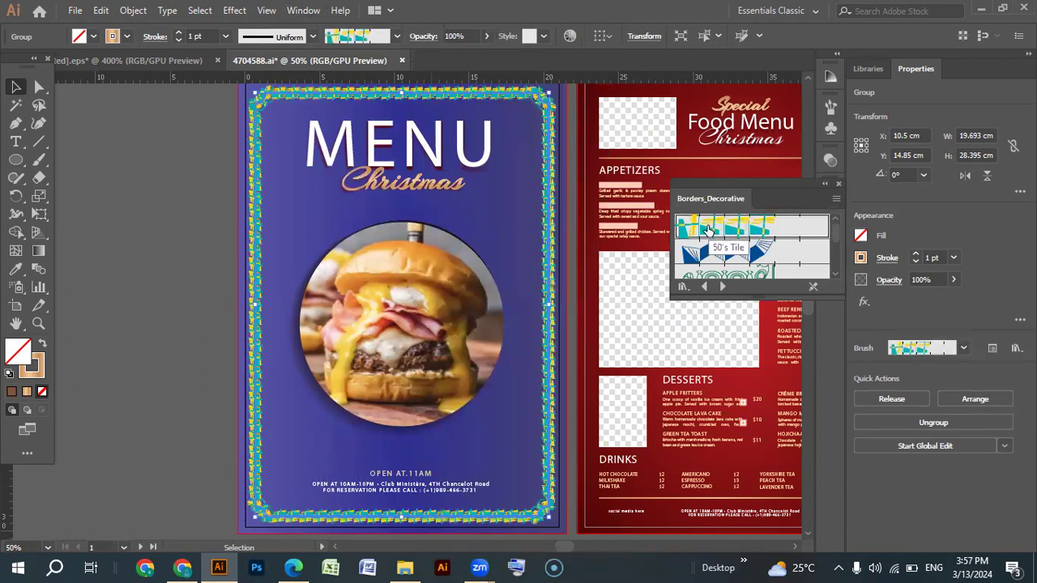
pyautogui.click(707, 254)
pyautogui.scroll(-2, 707, 256)
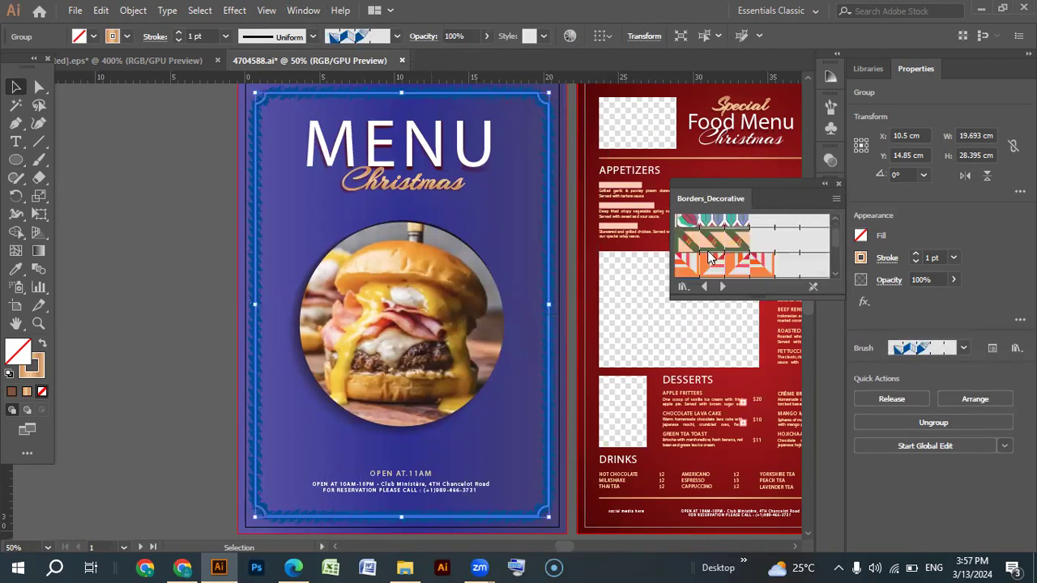
pyautogui.click(734, 266)
pyautogui.scroll(-2, 738, 268)
pyautogui.scroll(-2, 737, 267)
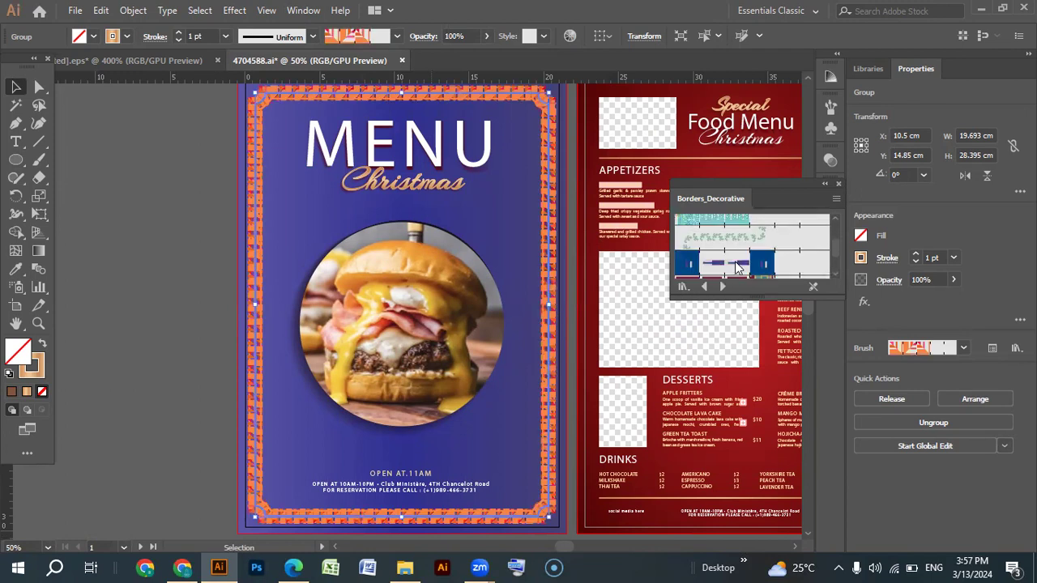
pyautogui.click(716, 243)
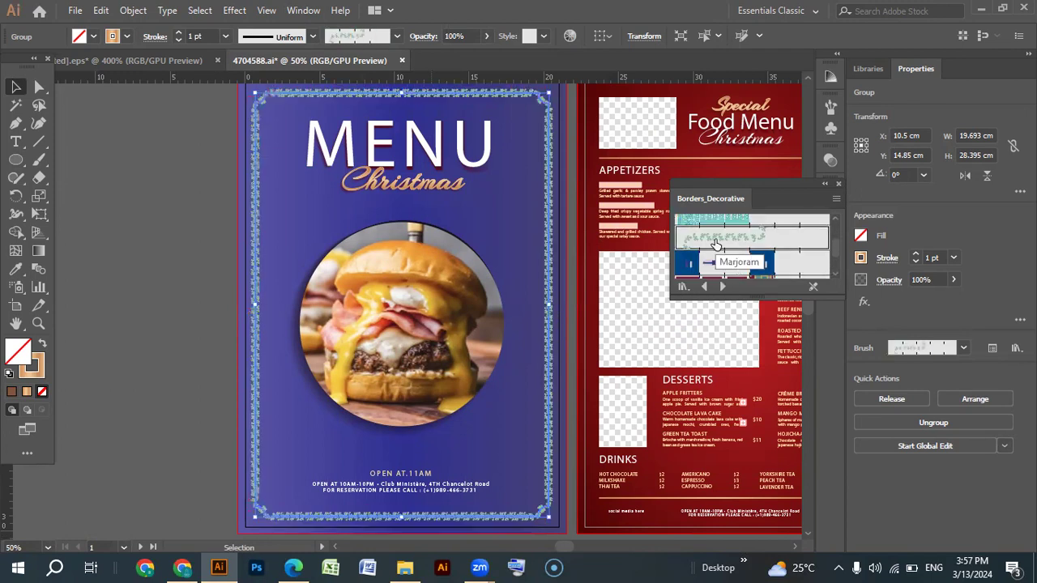
pyautogui.scroll(-4, 746, 258)
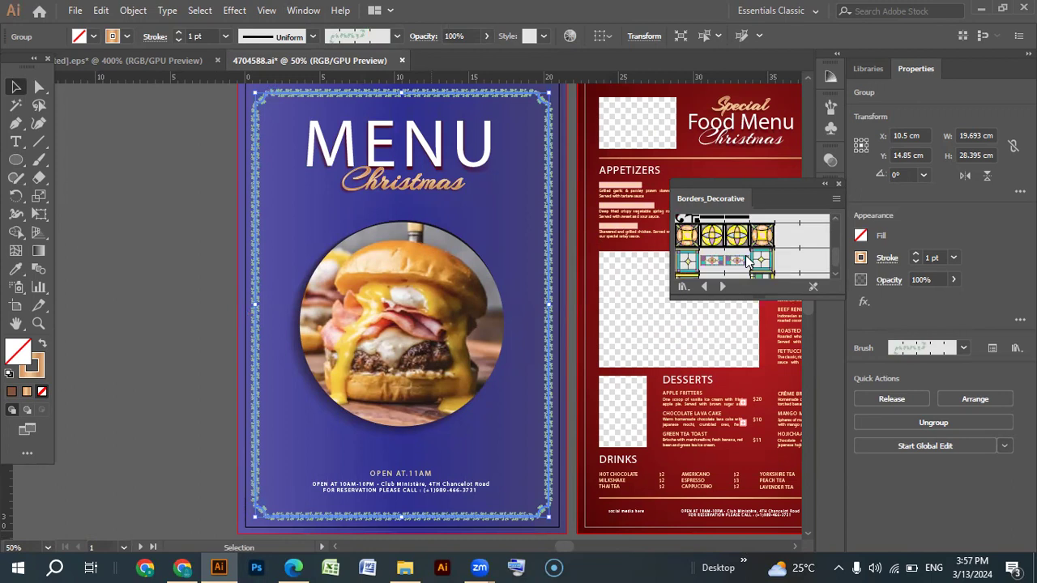
pyautogui.click(734, 234)
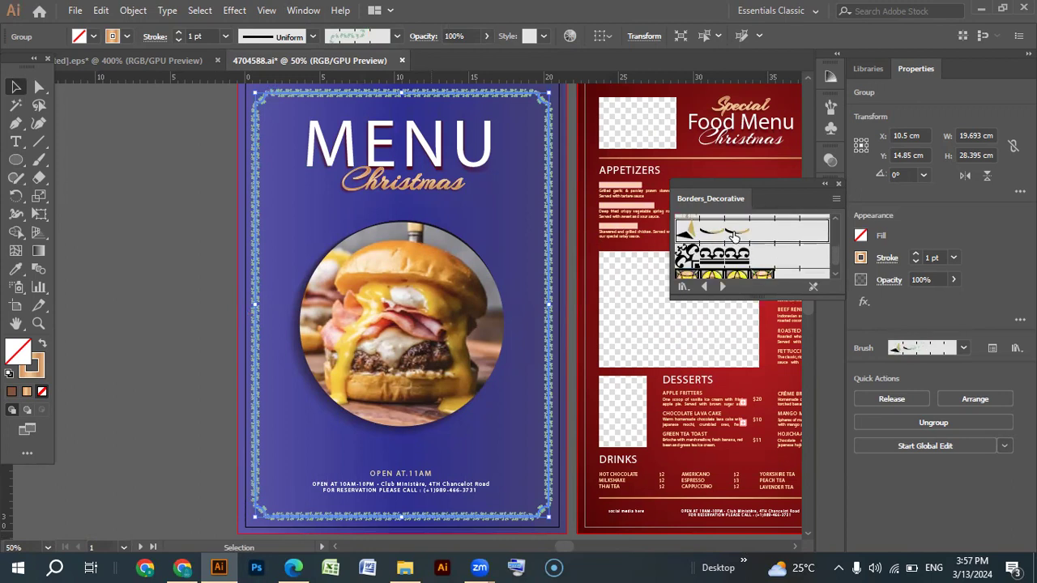
pyautogui.scroll(-4, 734, 243)
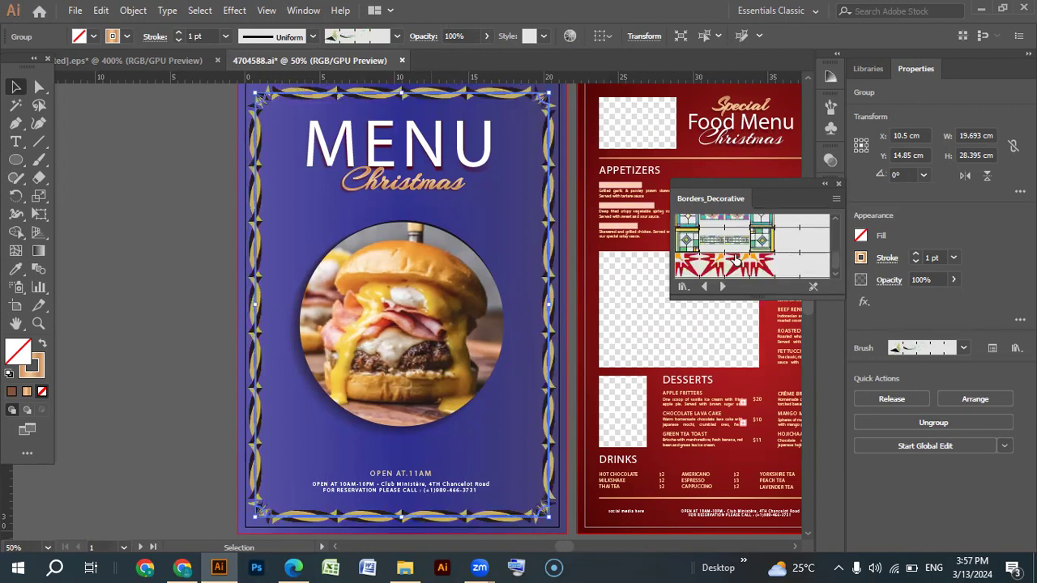
pyautogui.click(726, 269)
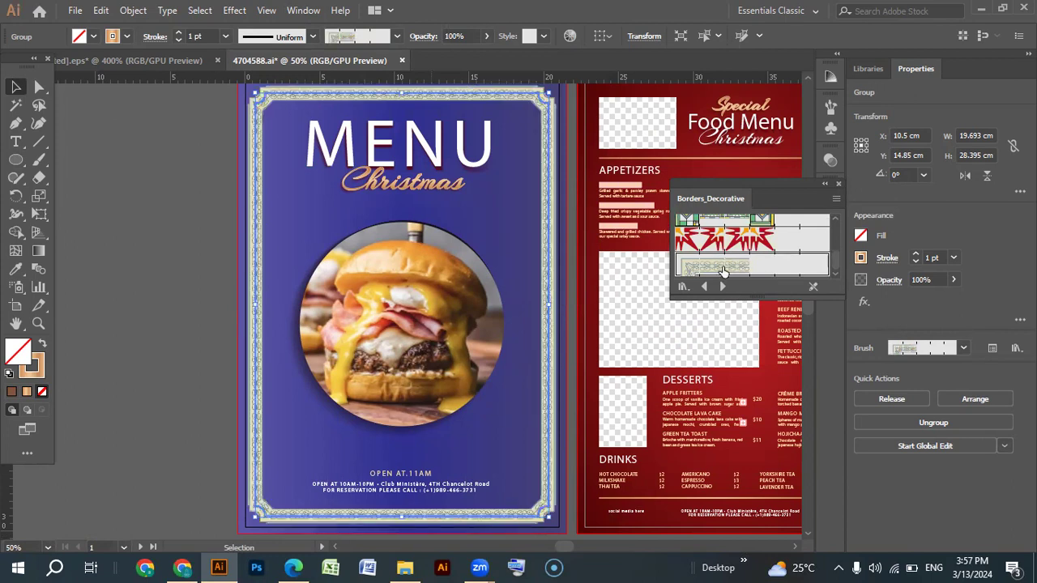
# Apply the Rococo border brush to the cover's frame, close the brush library and deselect the frame.
pyautogui.scroll(4, 731, 247)
pyautogui.click(725, 231)
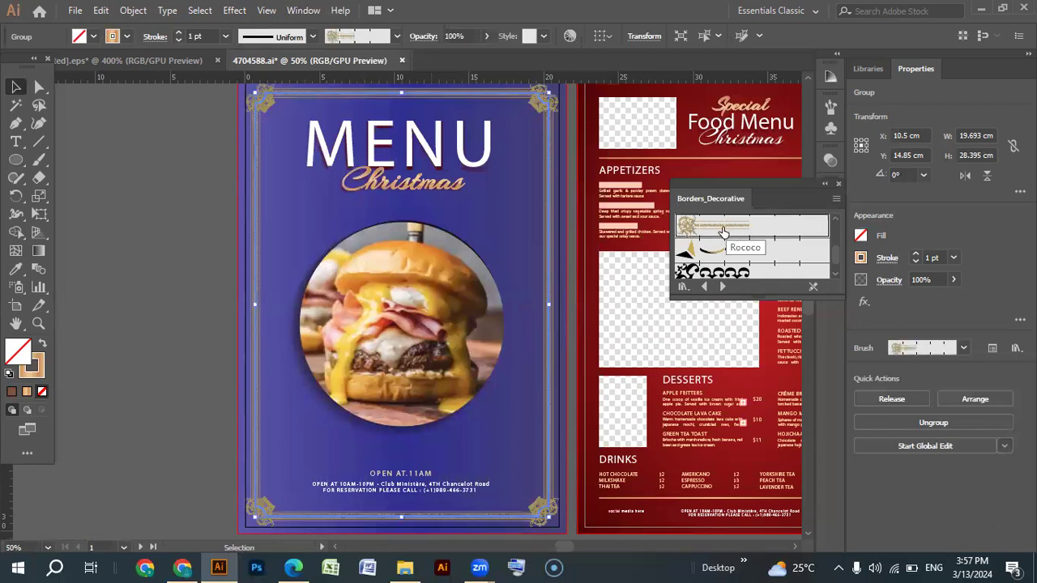
pyautogui.click(838, 184)
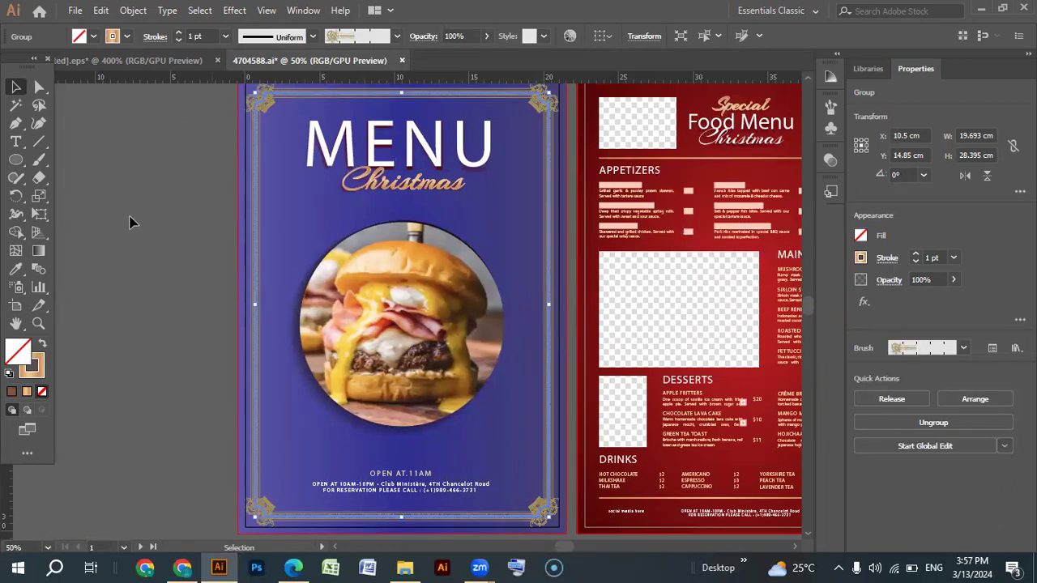
pyautogui.click(136, 210)
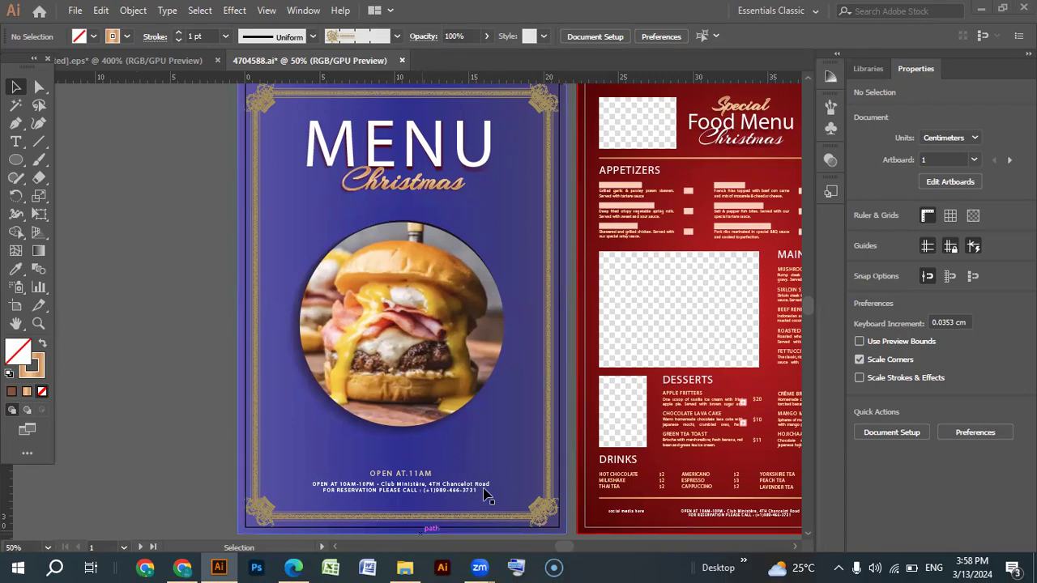
# Switch to Chrome and close the Unsplash burger photos and the Yahoo search results.
pyautogui.click(183, 567)
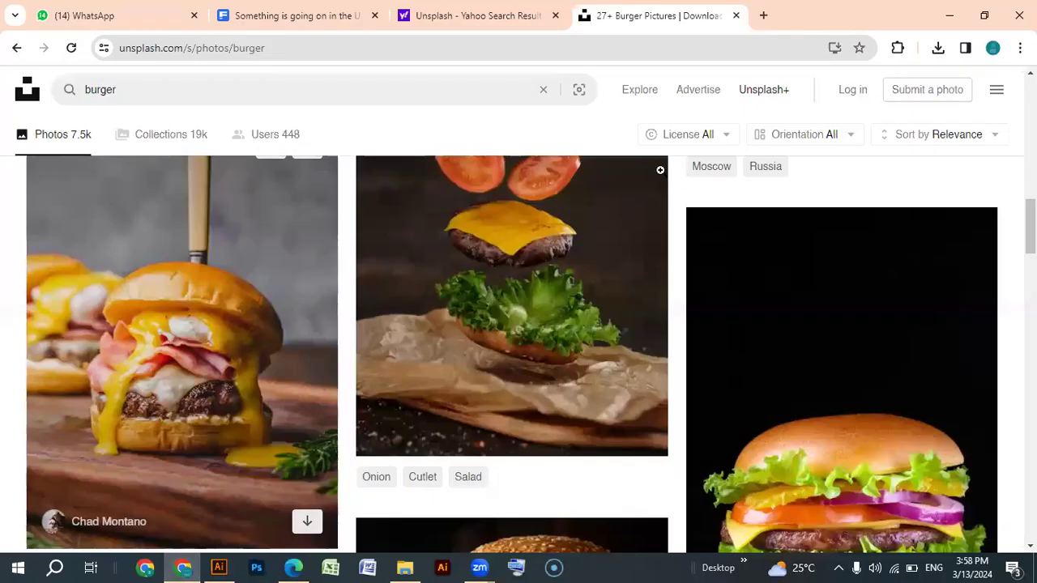
pyautogui.click(736, 15)
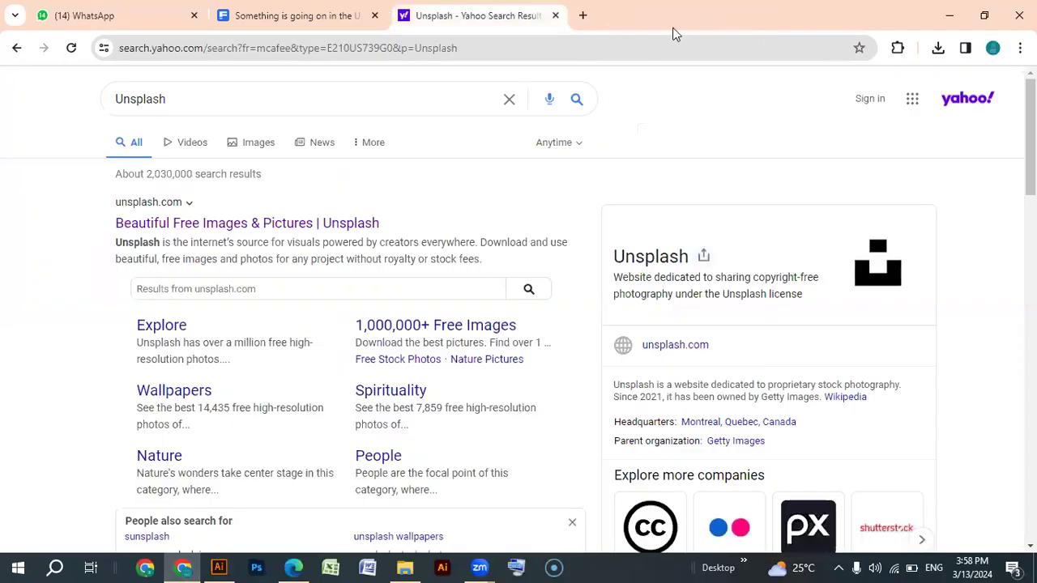
pyautogui.click(556, 15)
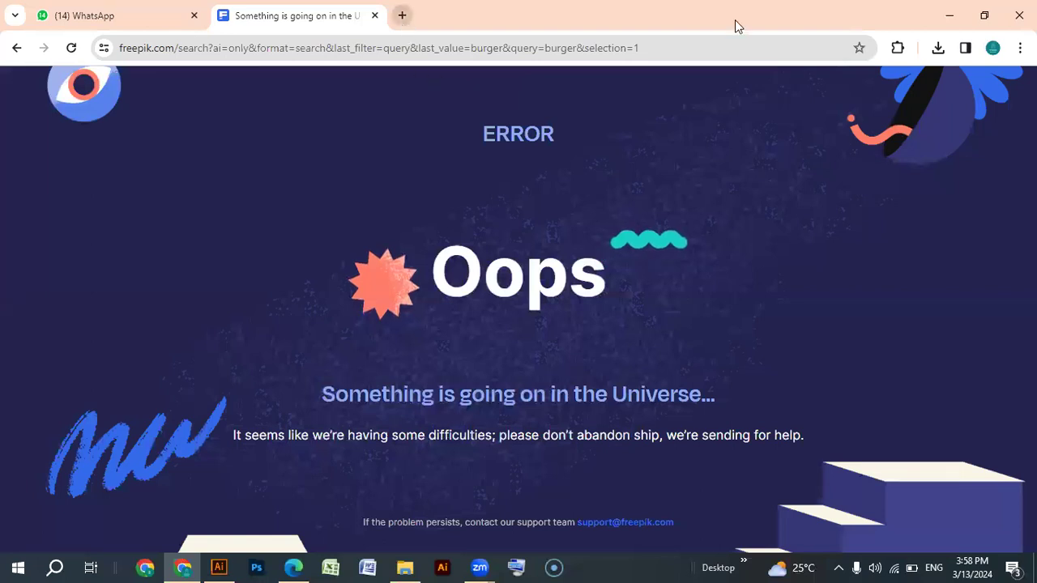
# Open the bookmarked Goodbrief design brief generator in a new browser tab.
pyautogui.hotkey('ctrl', 't')
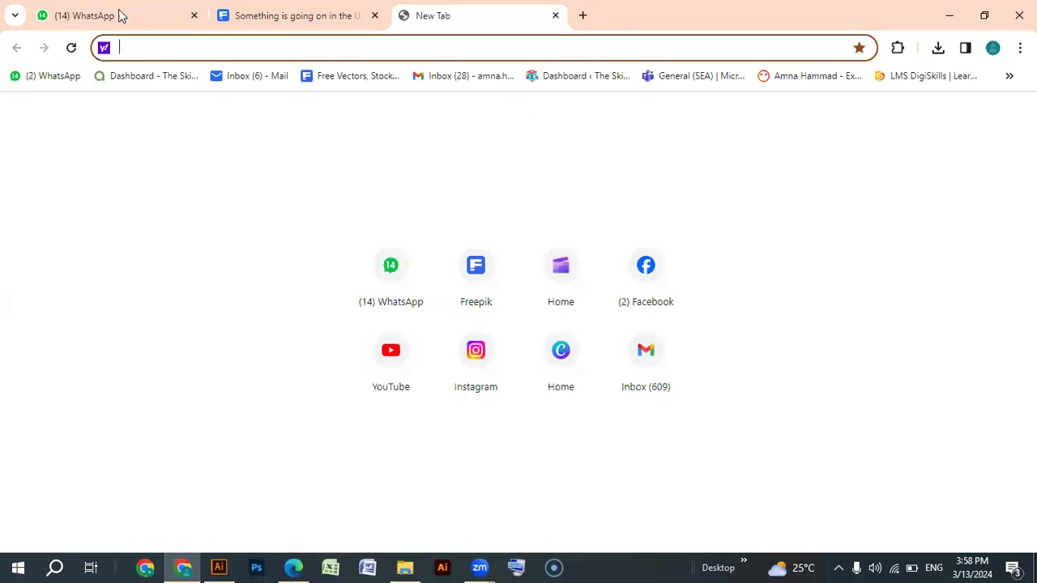
pyautogui.click(1009, 77)
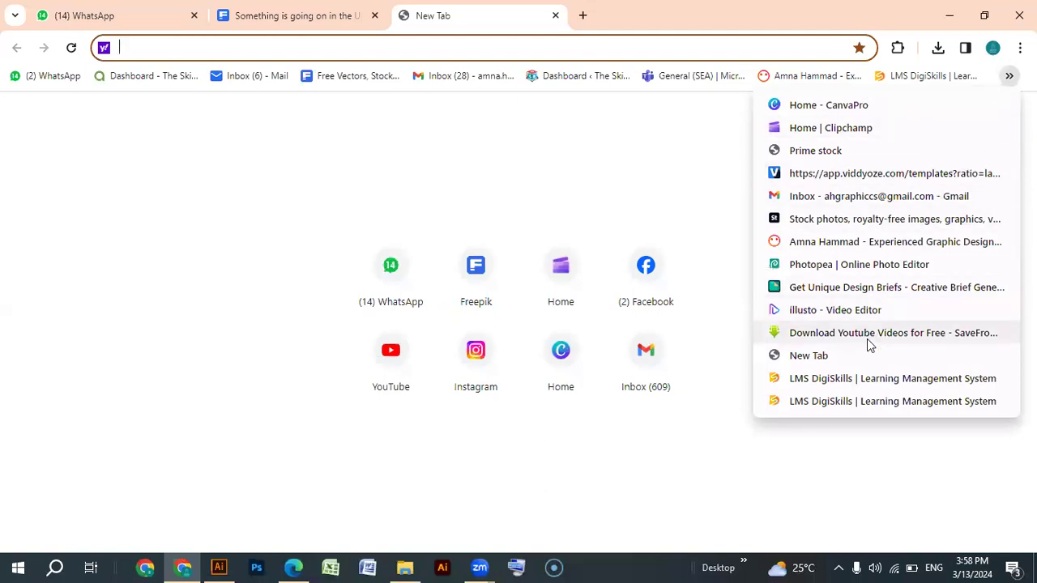
pyautogui.click(845, 291)
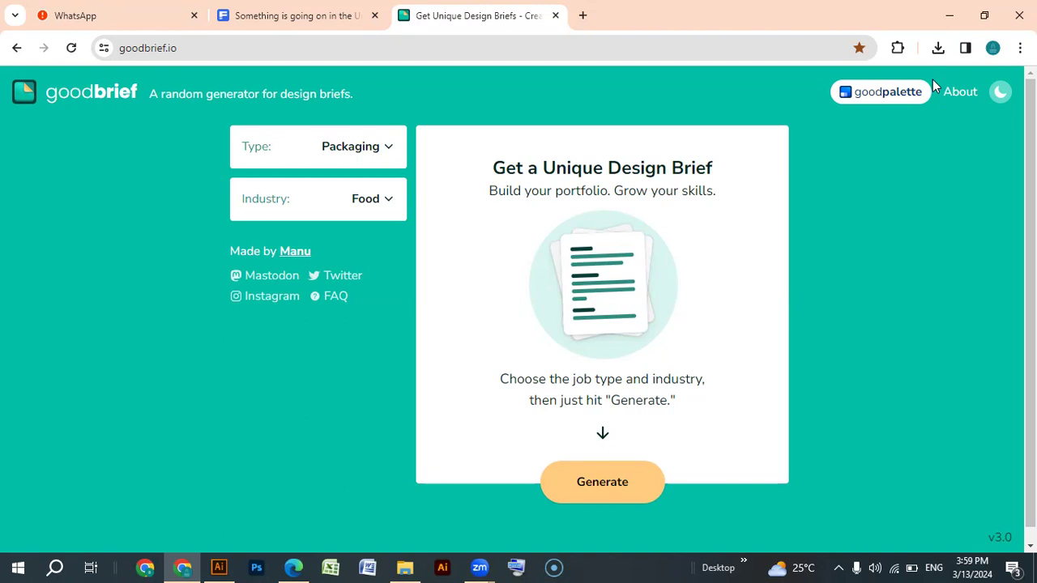
# Look through the available job types and set the design brief's type to Logo.
pyautogui.click(382, 150)
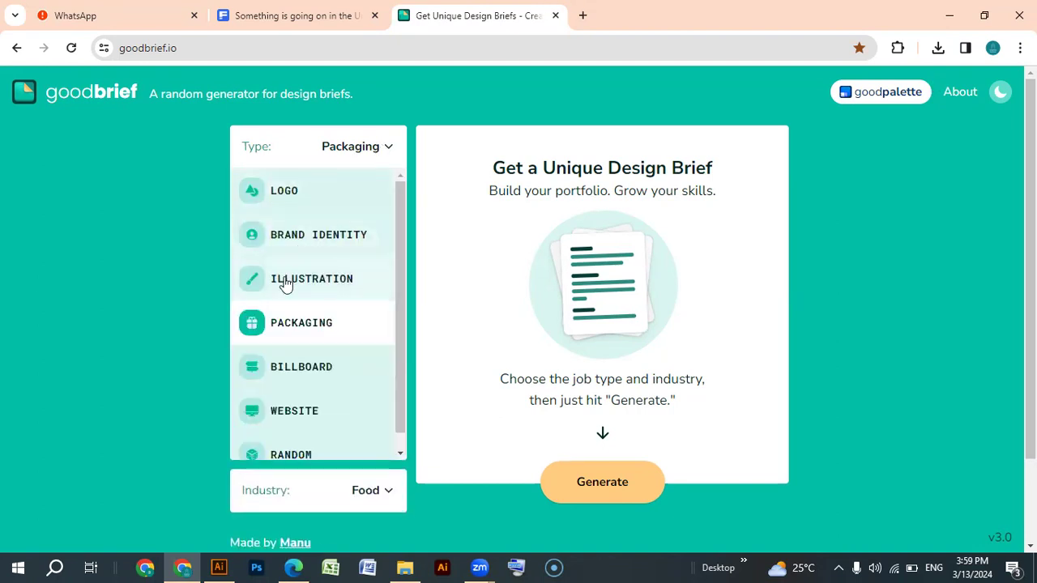
pyautogui.scroll(-1, 343, 404)
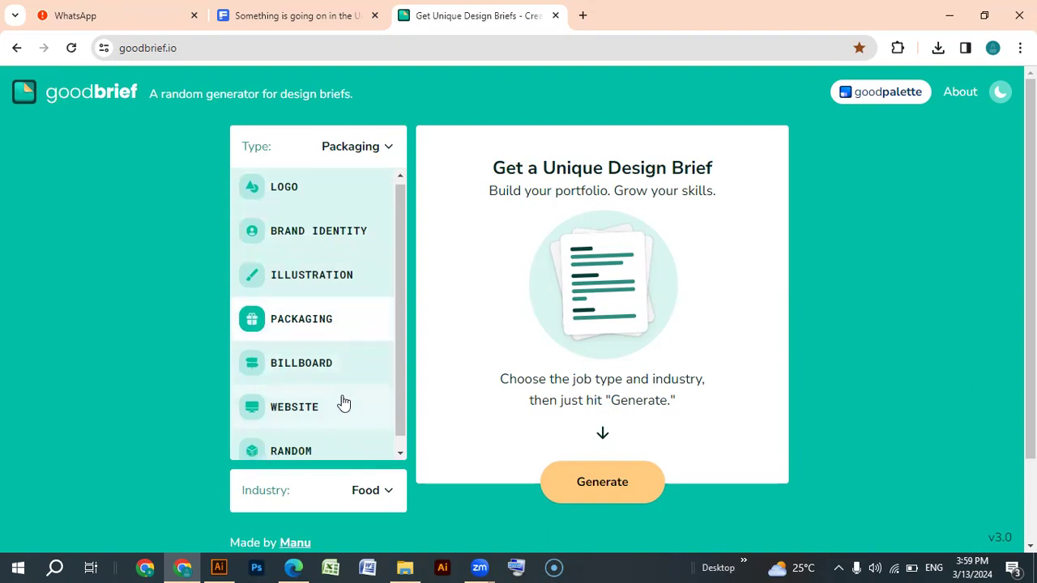
pyautogui.scroll(-1, 344, 403)
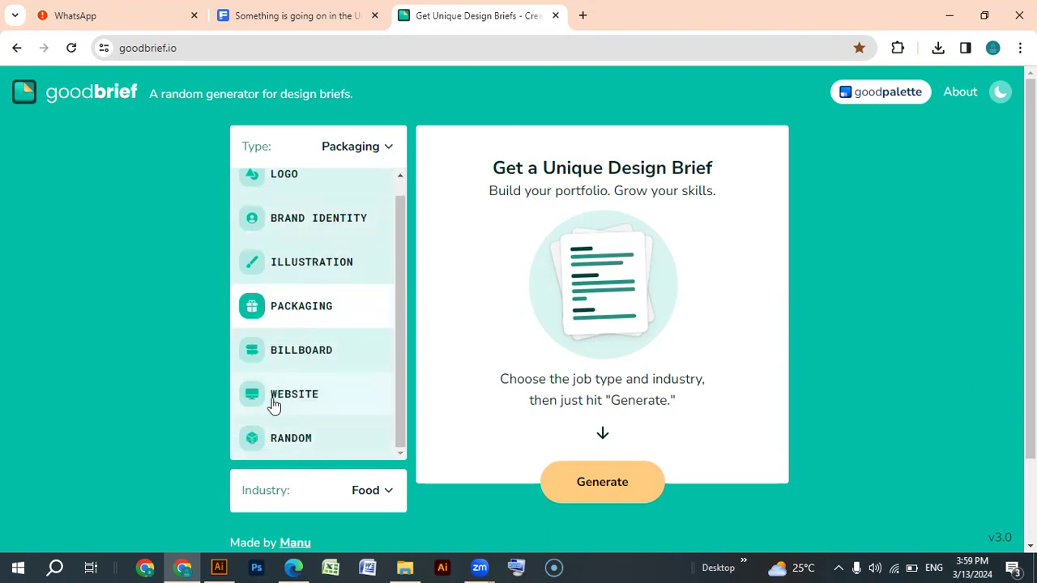
pyautogui.click(304, 185)
pyautogui.click(392, 151)
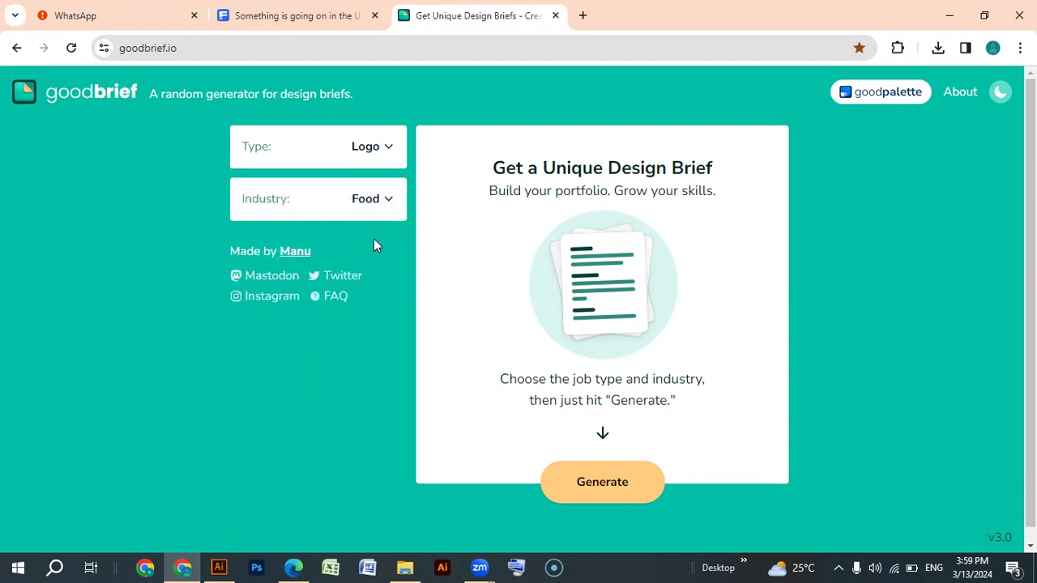
# Set the brief's industry to Sports and generate a design brief.
pyautogui.click(389, 208)
pyautogui.scroll(-4, 301, 271)
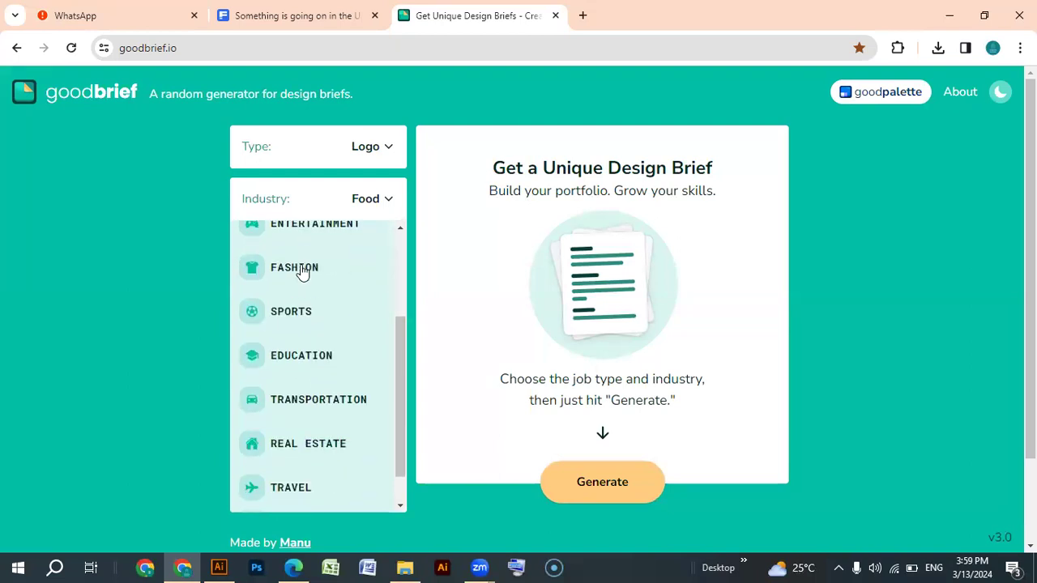
pyautogui.scroll(-1, 285, 403)
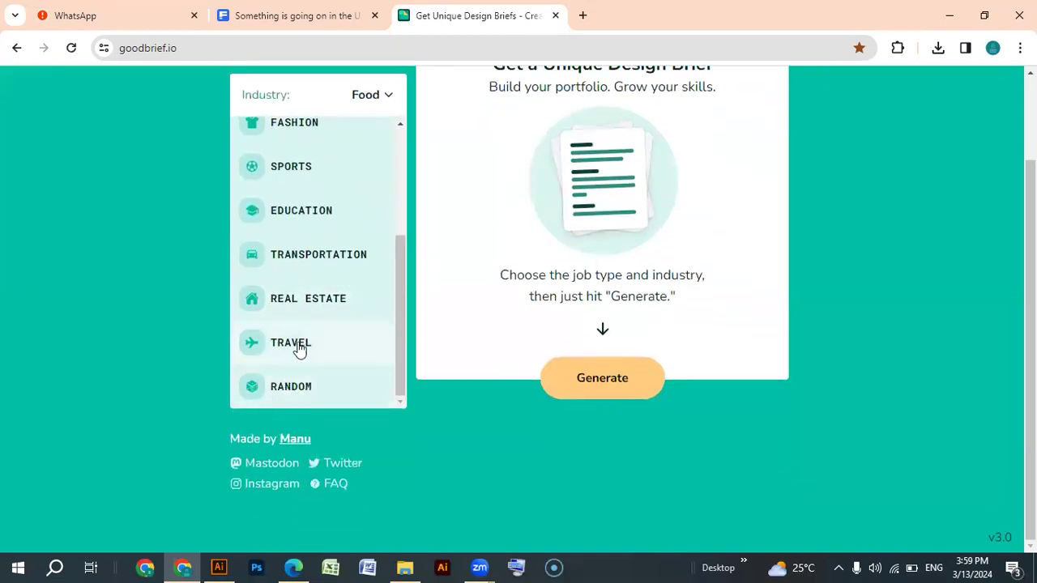
pyautogui.scroll(3, 303, 347)
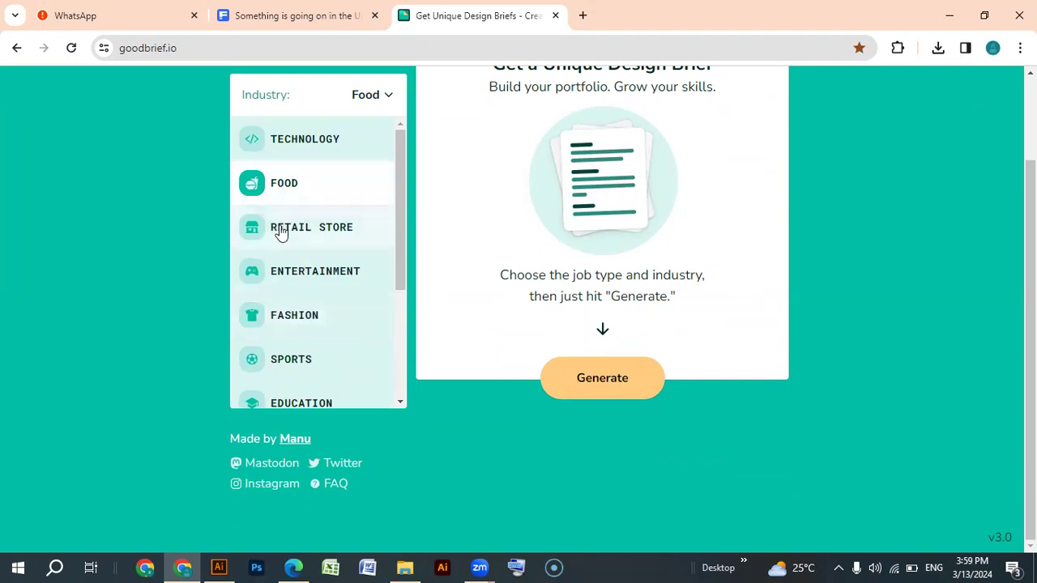
pyautogui.scroll(-3, 294, 258)
pyautogui.scroll(3, 292, 263)
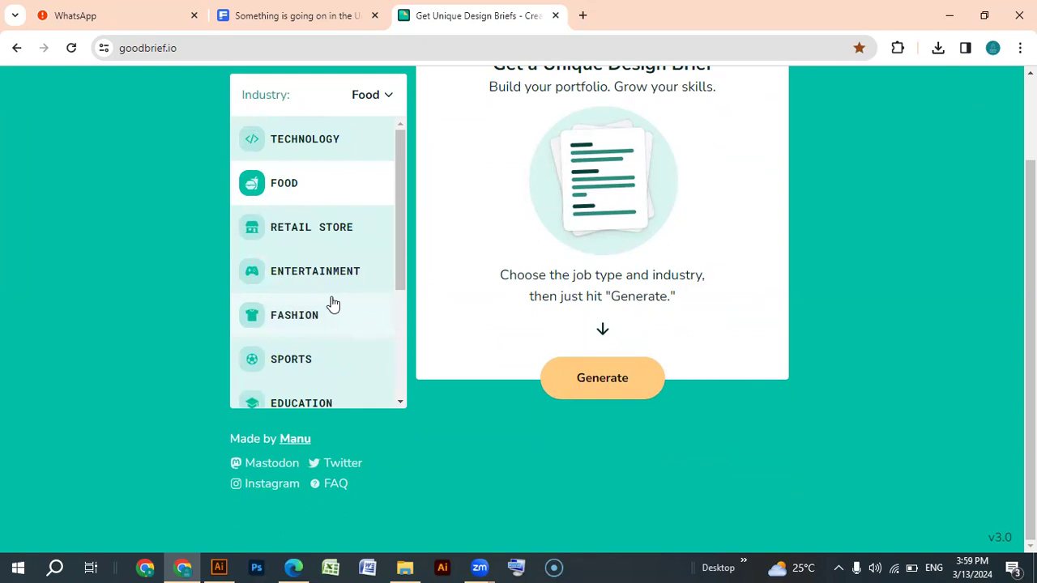
pyautogui.click(296, 363)
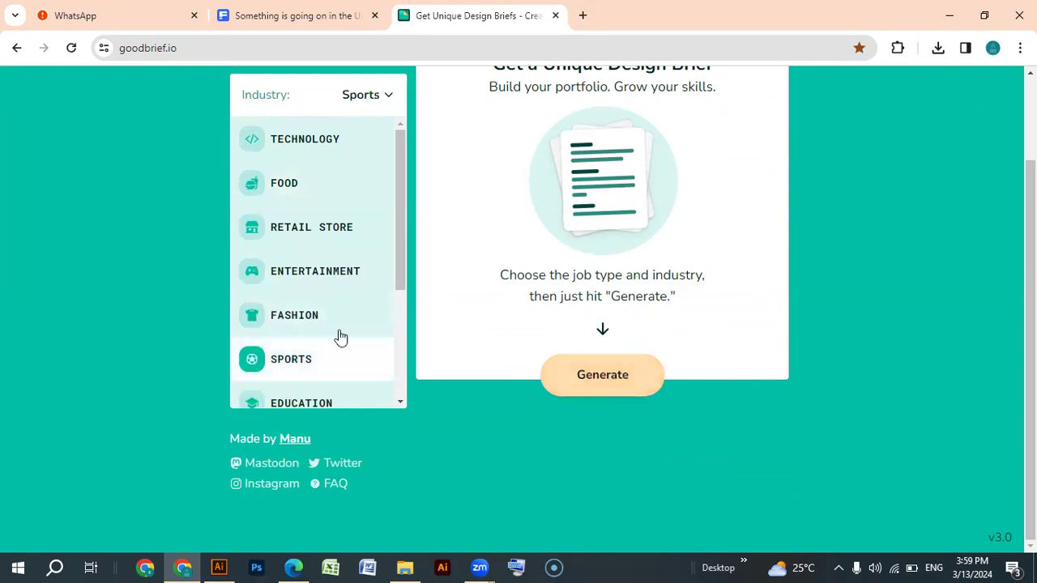
pyautogui.click(393, 102)
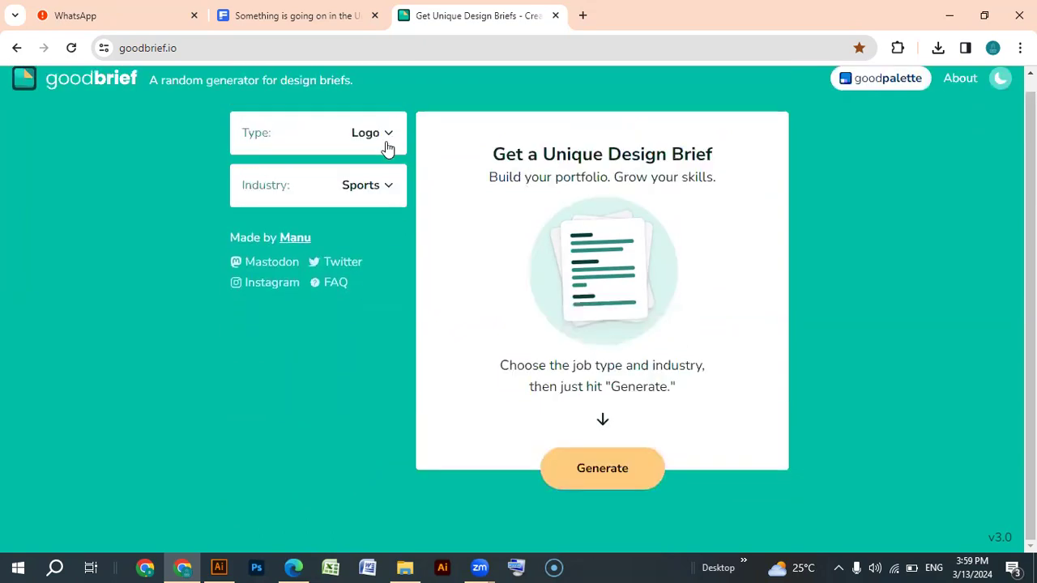
pyautogui.click(592, 465)
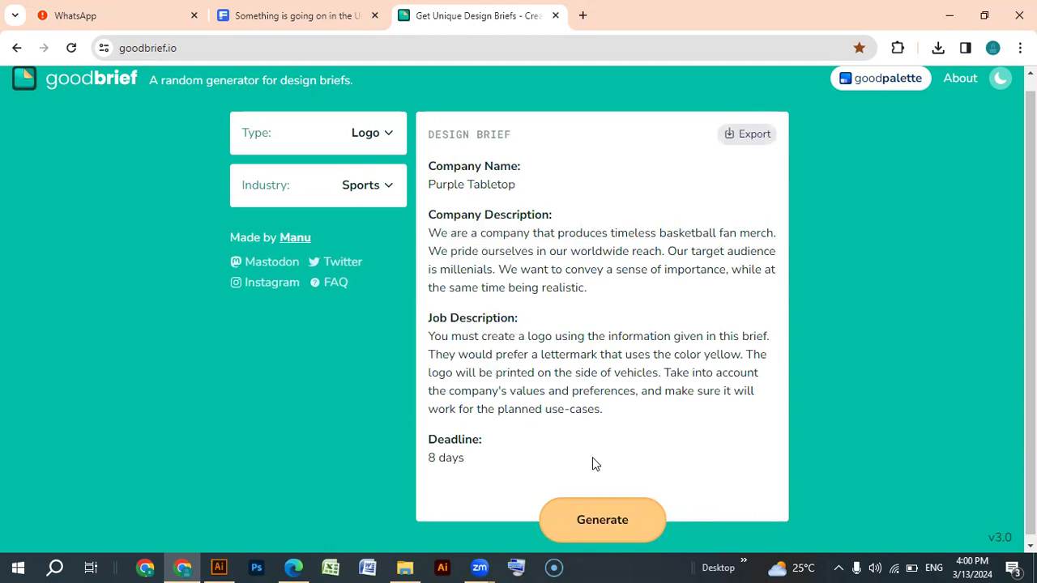